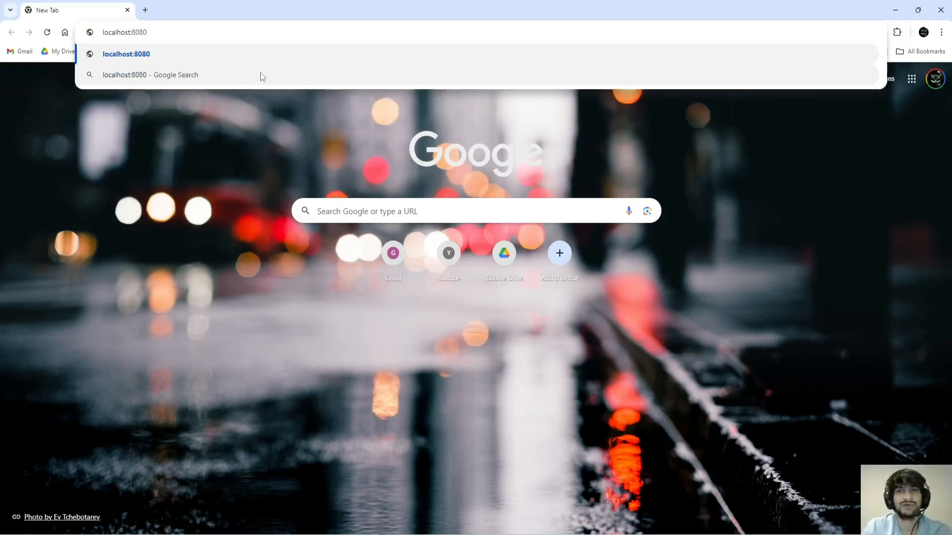
Step: Load localhost:8080 and scroll through the homepage and back to the top
{"action": "key", "text": "Return"}
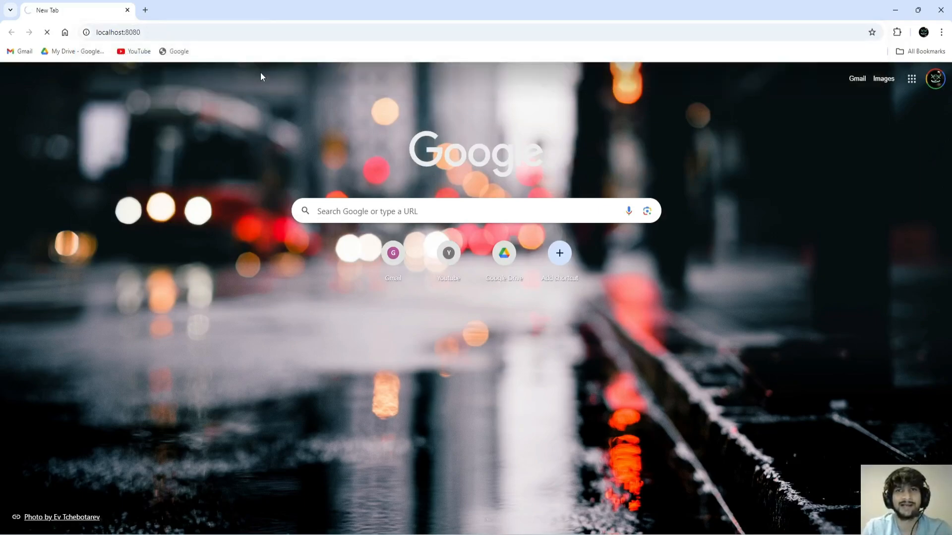
{"action": "scroll", "coordinate": [524, 279], "scroll_direction": "down", "scroll_amount": 6}
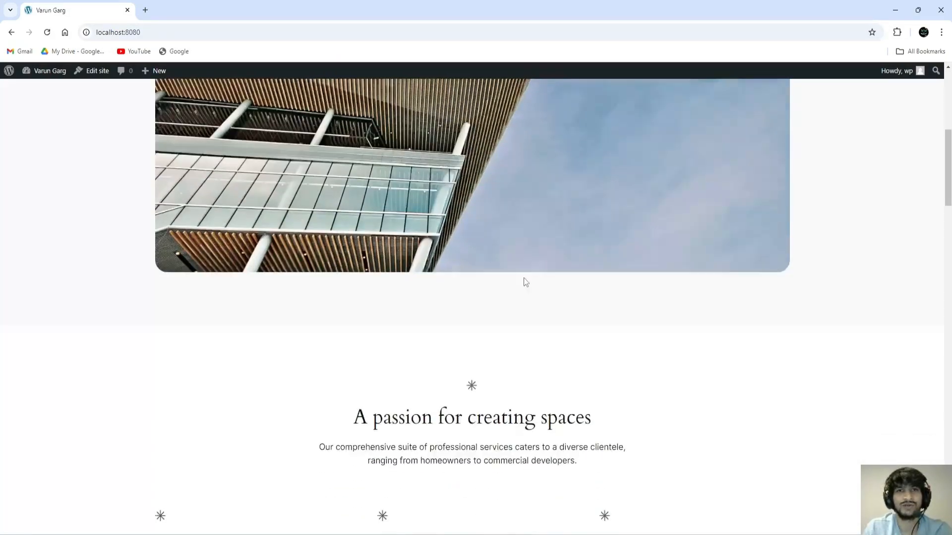
{"action": "scroll", "coordinate": [524, 282], "scroll_direction": "down", "scroll_amount": 15}
{"action": "scroll", "coordinate": [617, 277], "scroll_direction": "up", "scroll_amount": 5}
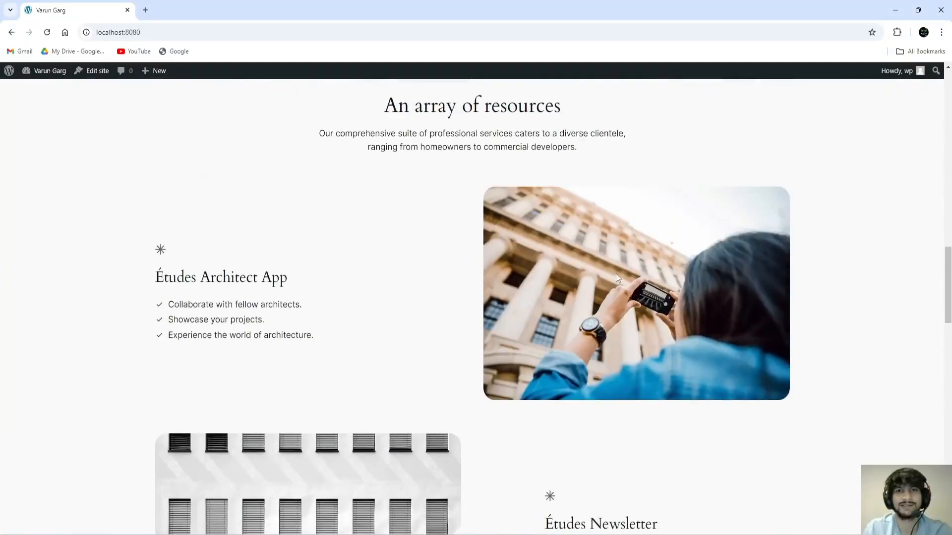
{"action": "scroll", "coordinate": [543, 253], "scroll_direction": "up", "scroll_amount": 10}
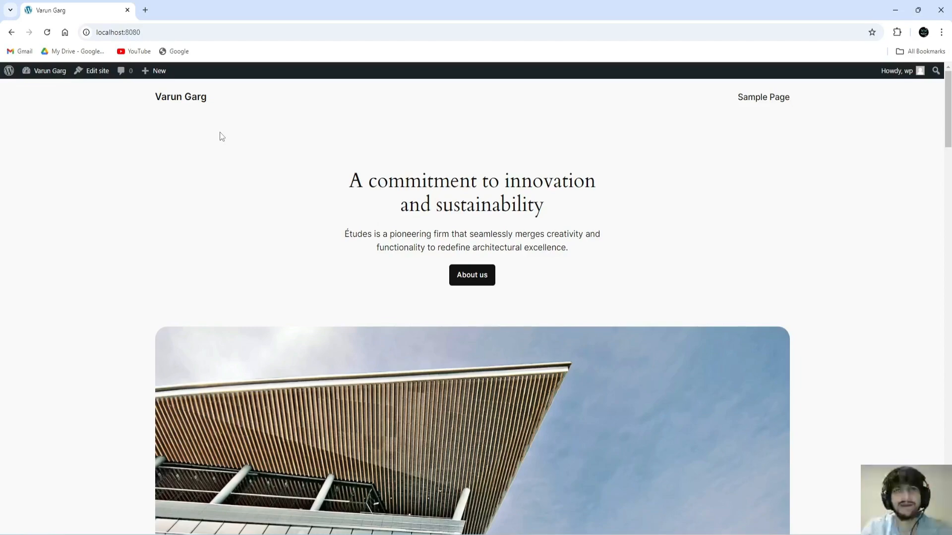
Step: Append /wp-admin to the localhost:8080 address to reach the admin Dashboard
{"action": "left_click", "coordinate": [142, 31]}
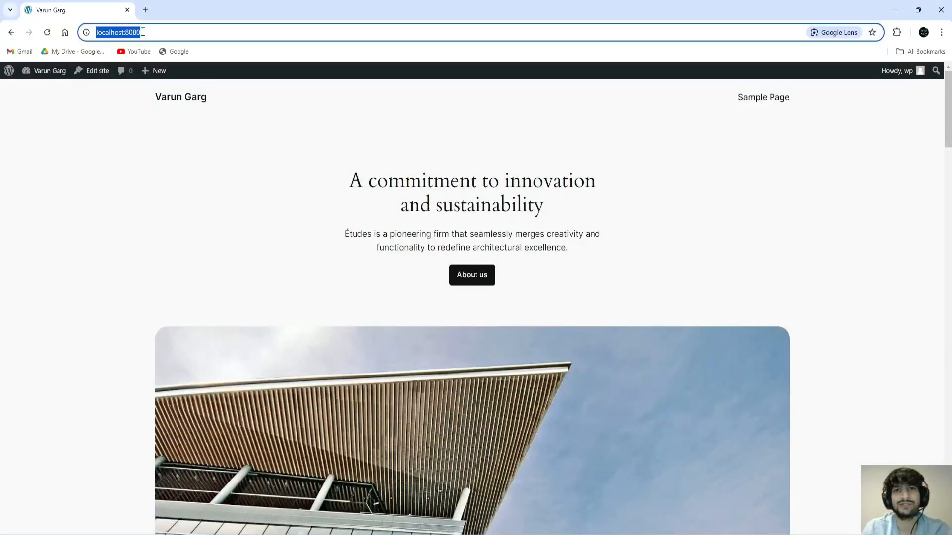
{"action": "left_click", "coordinate": [143, 31]}
{"action": "mouse_move", "coordinate": [142, 32]}
{"action": "left_mouse_down"}
{"action": "mouse_move", "coordinate": [97, 33]}
{"action": "mouse_move", "coordinate": [147, 31]}
{"action": "left_mouse_up"}
{"action": "left_click", "coordinate": [142, 32]}
{"action": "left_click", "coordinate": [120, 33]}
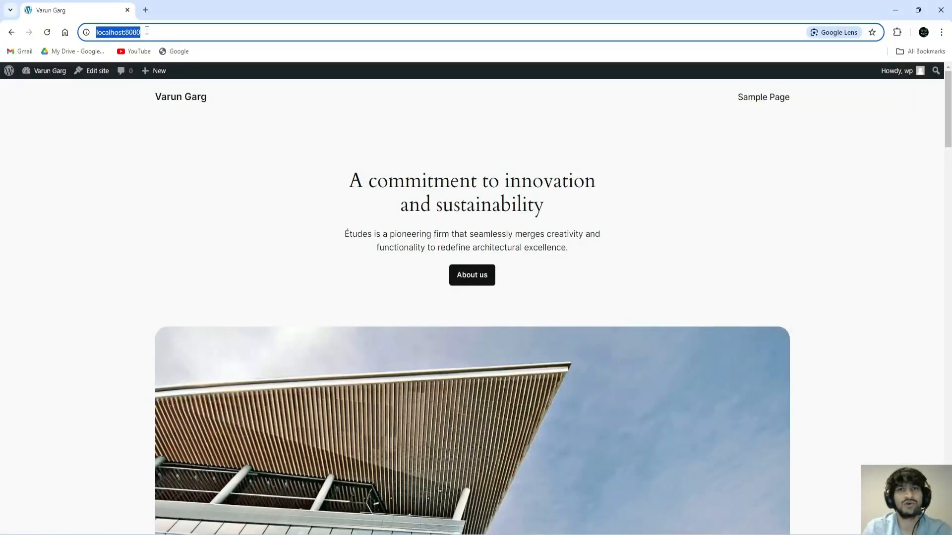
{"action": "left_click", "coordinate": [145, 31]}
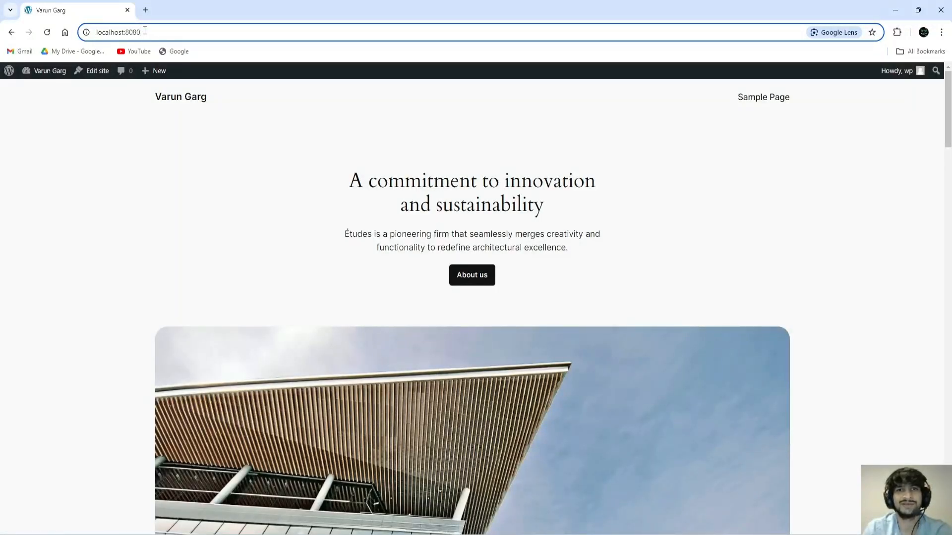
{"action": "type", "text": "/"}
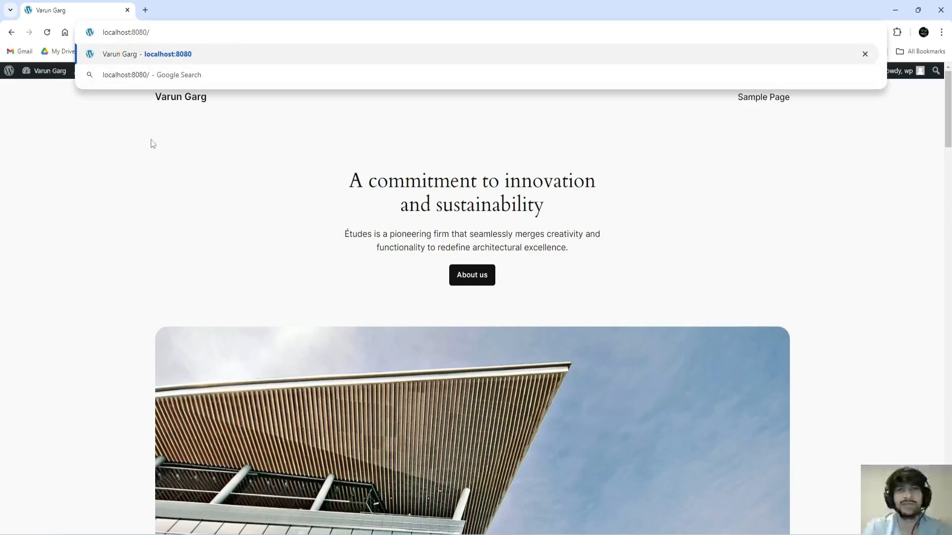
{"action": "type", "text": "wp"}
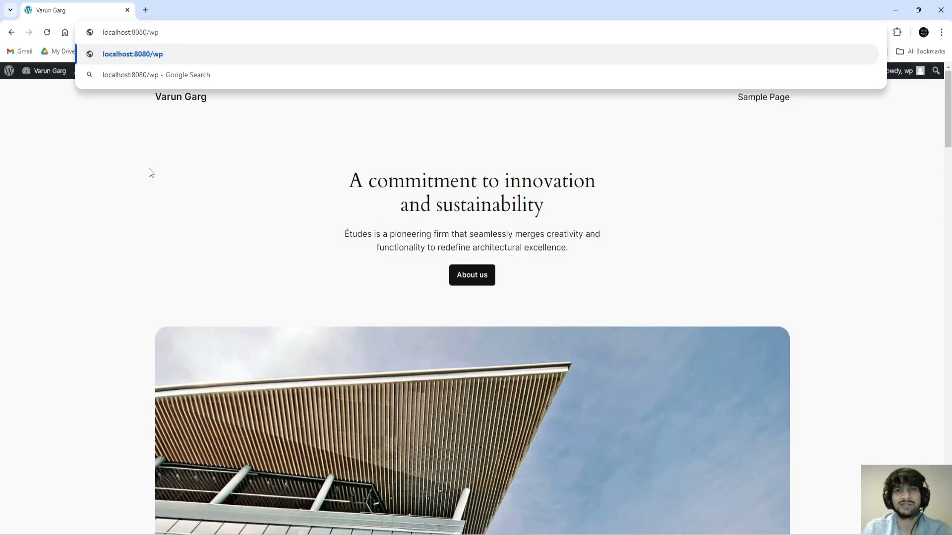
{"action": "type", "text": "-admin"}
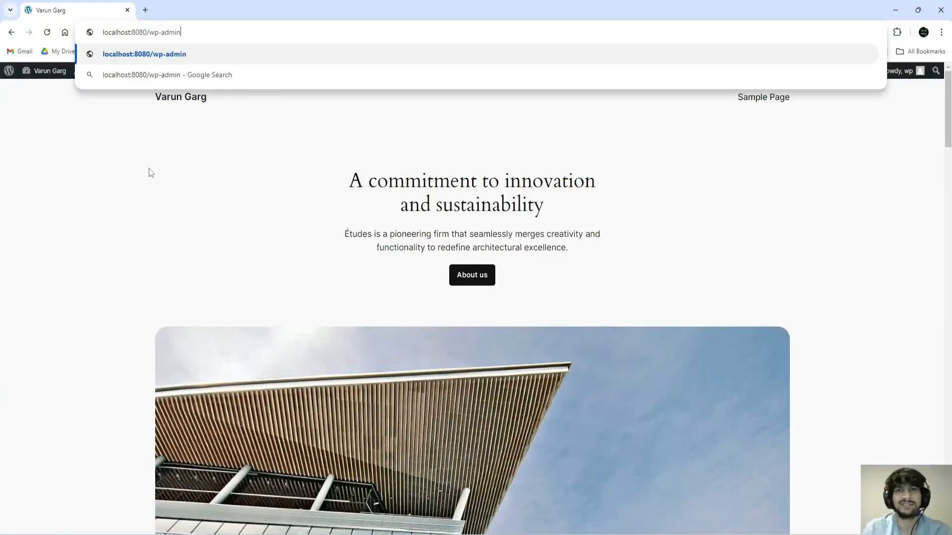
{"action": "key", "text": "Return"}
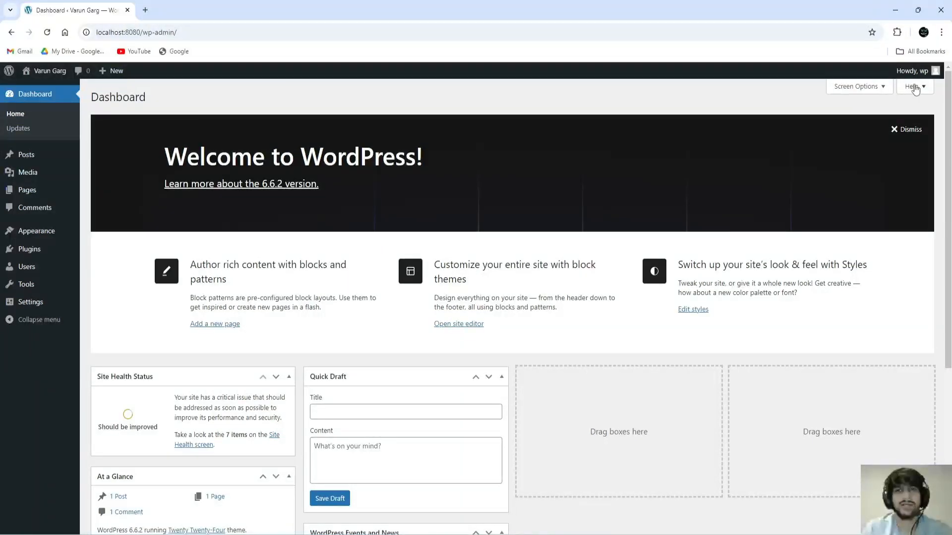
Step: Log out using the Howdy menu in the admin bar
{"action": "mouse_move", "coordinate": [923, 71]}
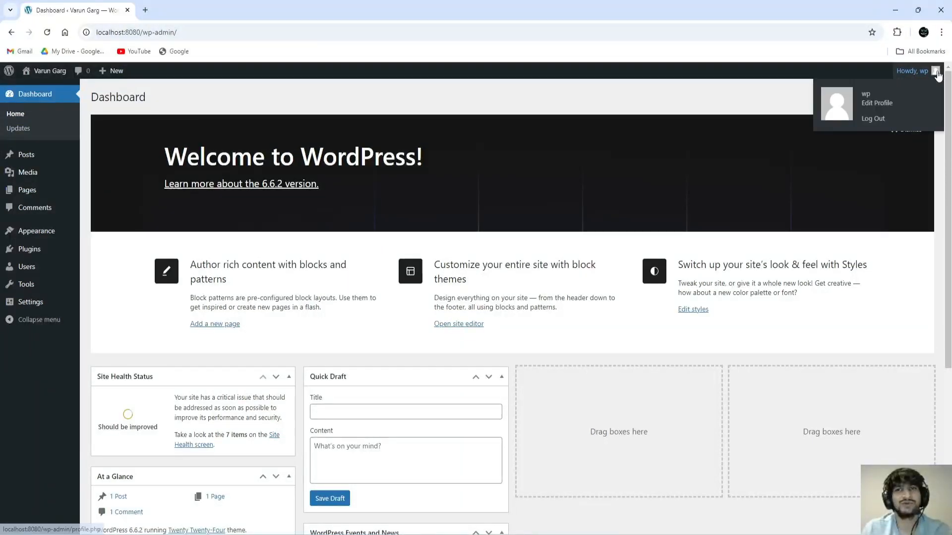
{"action": "left_click", "coordinate": [881, 119]}
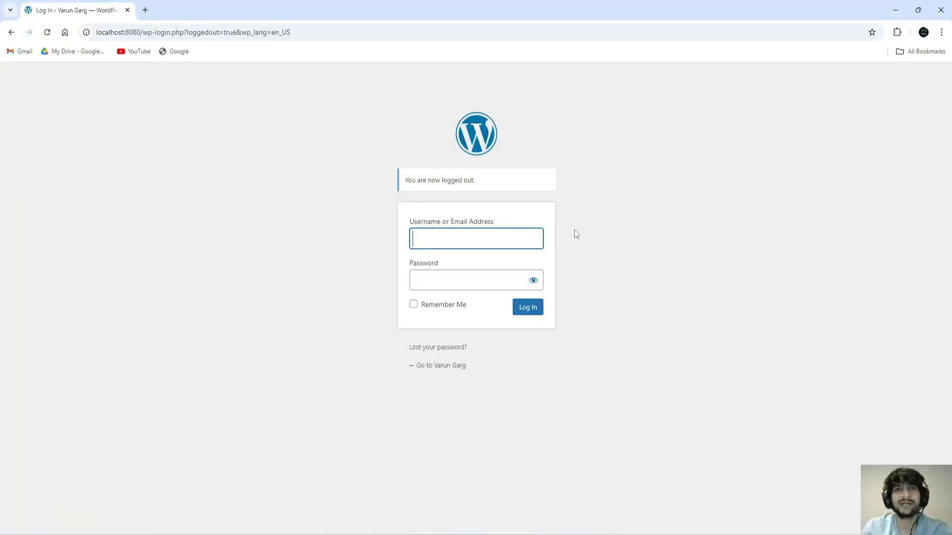
Step: Sign in with the username and password, revealing the password and ticking Remember Me
{"action": "left_click_drag", "start_coordinate": [414, 223], "coordinate": [467, 224]}
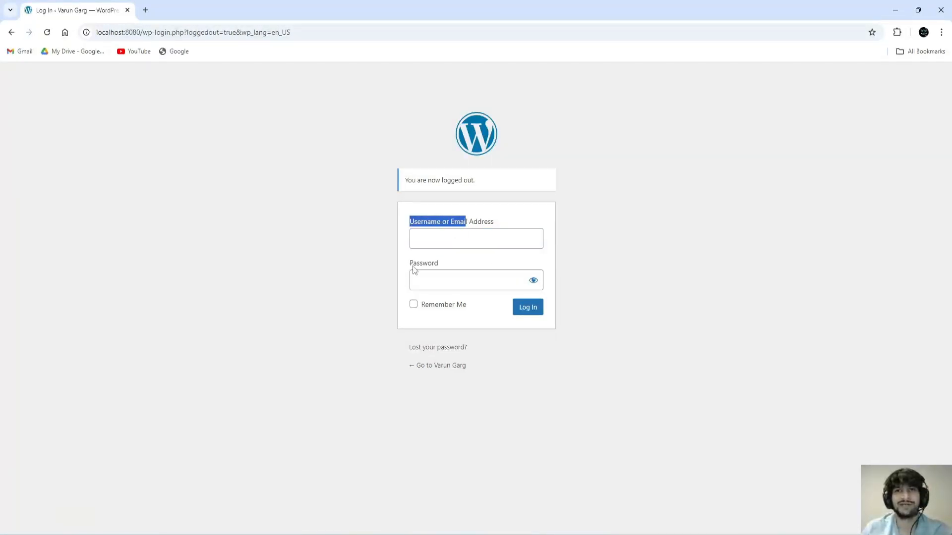
{"action": "left_click_drag", "start_coordinate": [414, 268], "coordinate": [454, 266]}
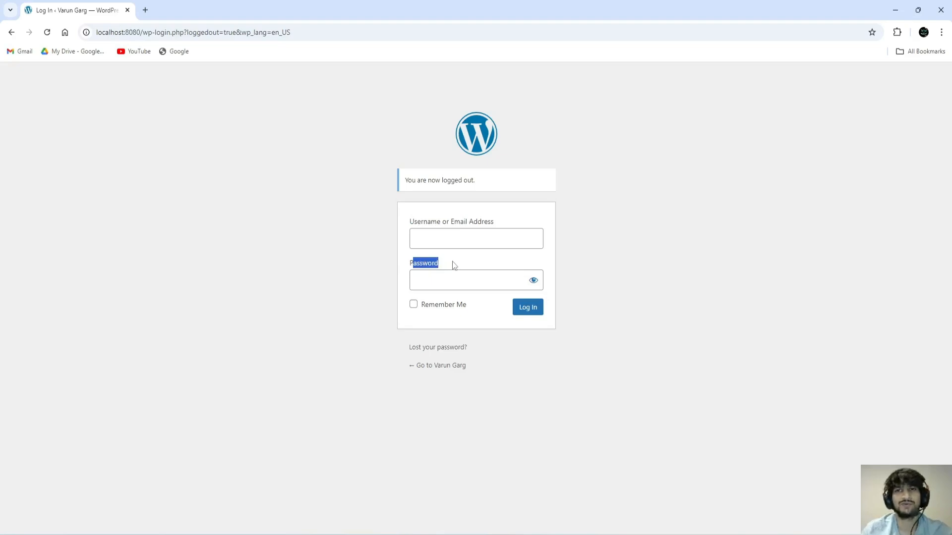
{"action": "left_click", "coordinate": [456, 260]}
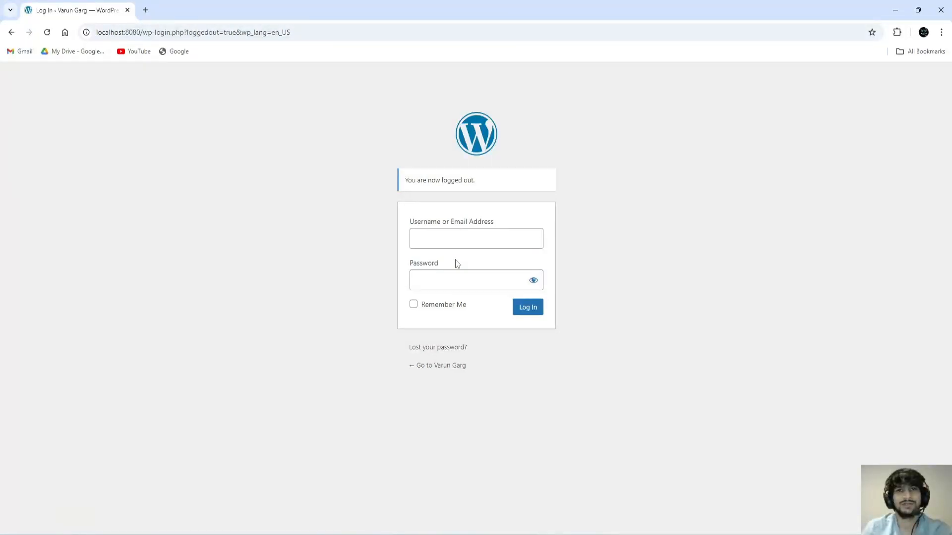
{"action": "left_click", "coordinate": [452, 237]}
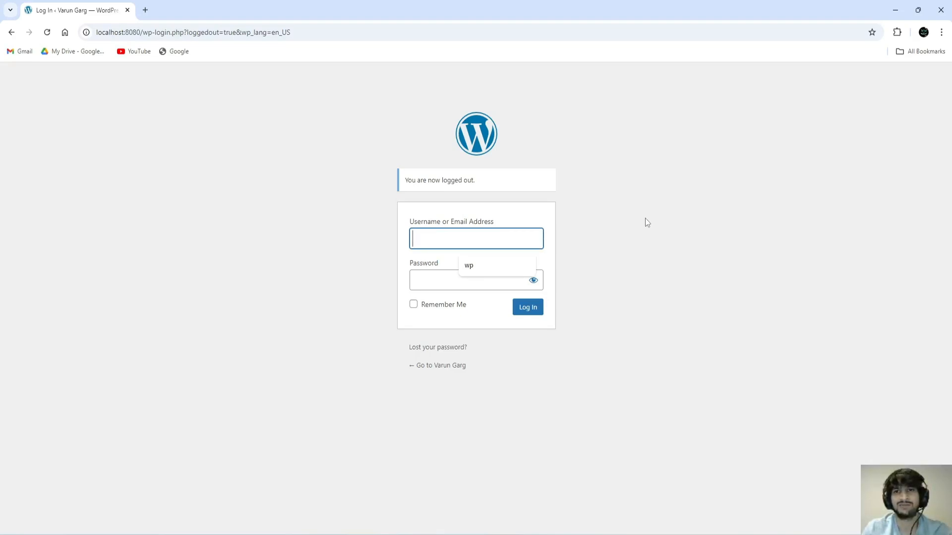
{"action": "type", "text": "wp"}
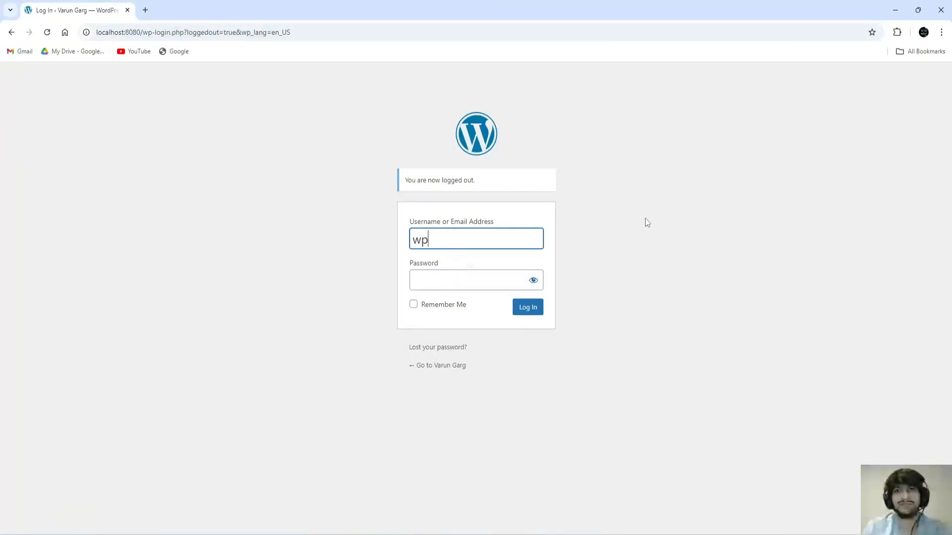
{"action": "key", "text": "Tab"}
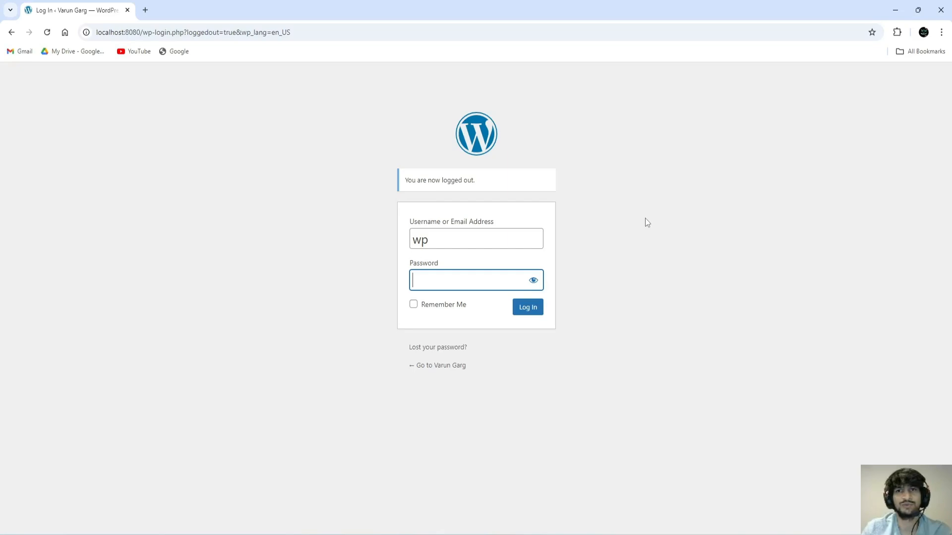
{"action": "type", "text": "••••"}
{"action": "type", "text": "5"}
{"action": "left_click", "coordinate": [533, 281]}
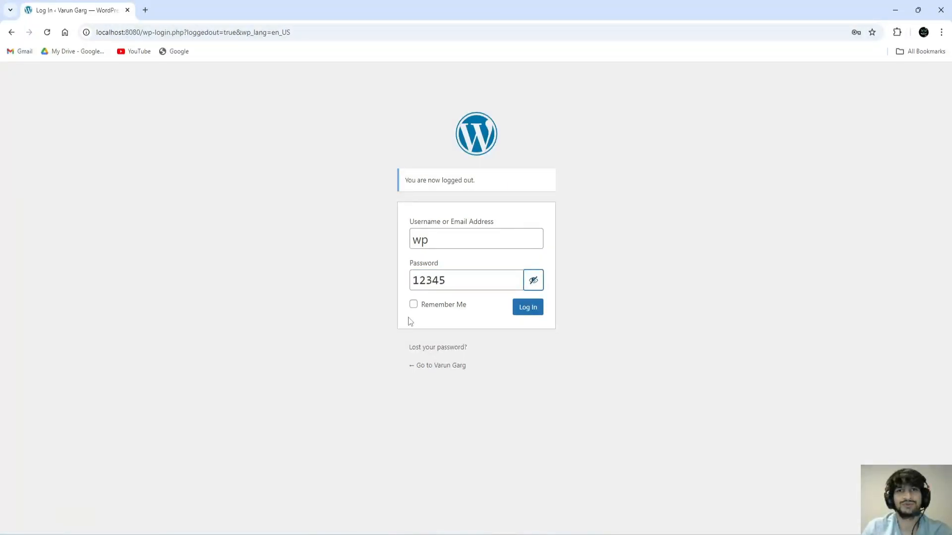
{"action": "left_click", "coordinate": [413, 305]}
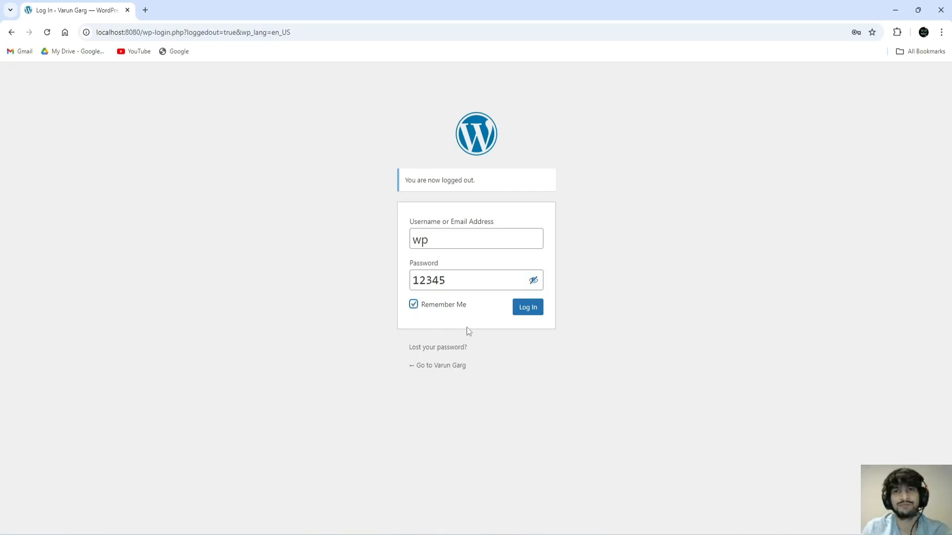
{"action": "left_click", "coordinate": [528, 307]}
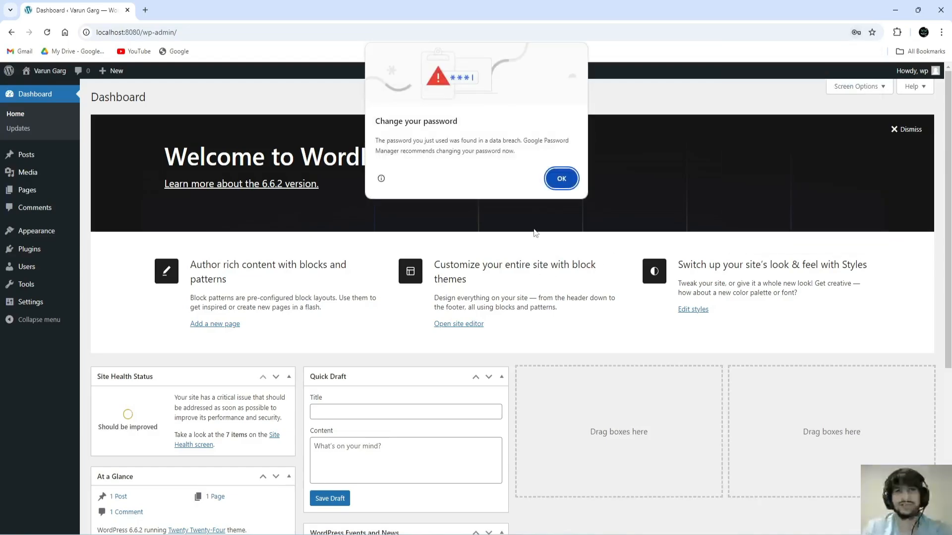
Step: Dismiss Chrome's password prompts, then review the Dashboard's Welcome and At a Glance panels
{"action": "left_click", "coordinate": [561, 180]}
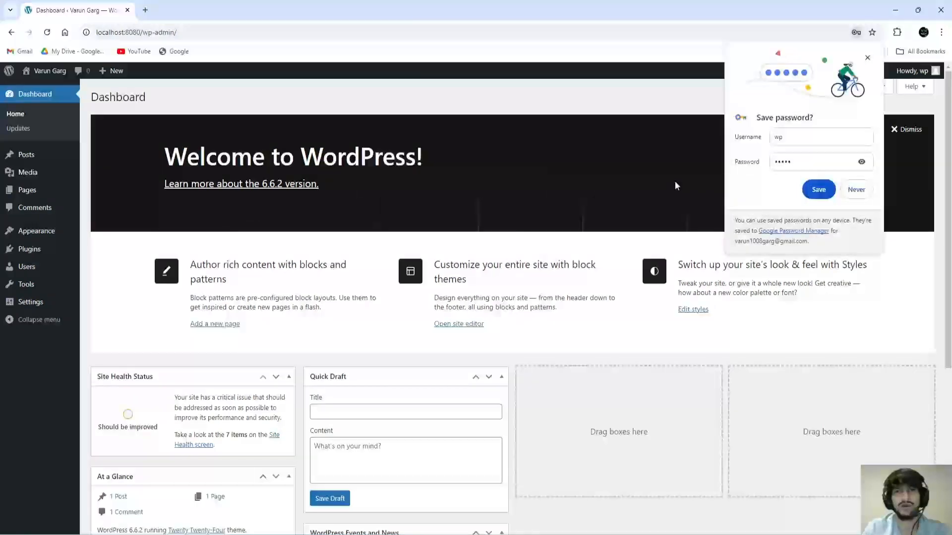
{"action": "left_click", "coordinate": [868, 57]}
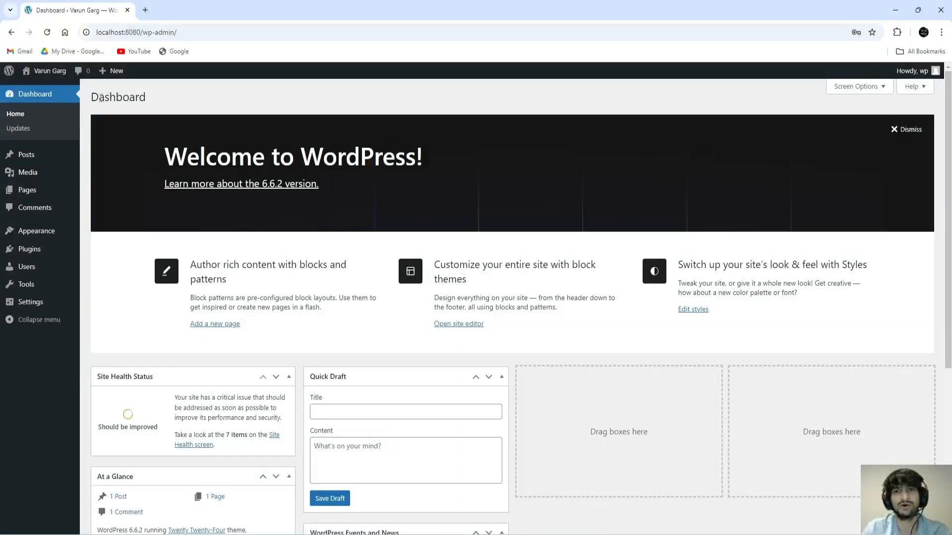
{"action": "left_click_drag", "start_coordinate": [91, 97], "coordinate": [222, 102]}
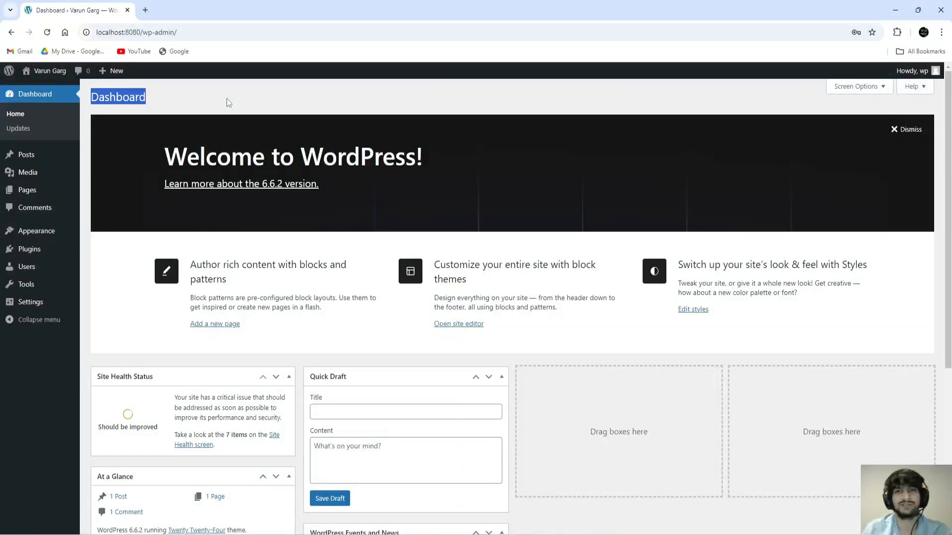
{"action": "scroll", "coordinate": [237, 297], "scroll_direction": "down", "scroll_amount": 5}
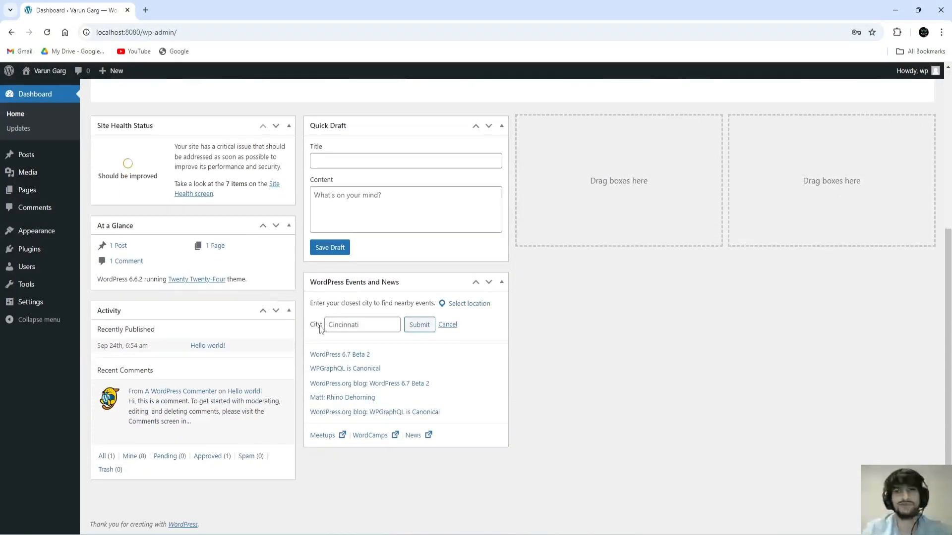
{"action": "scroll", "coordinate": [323, 331], "scroll_direction": "up", "scroll_amount": 5}
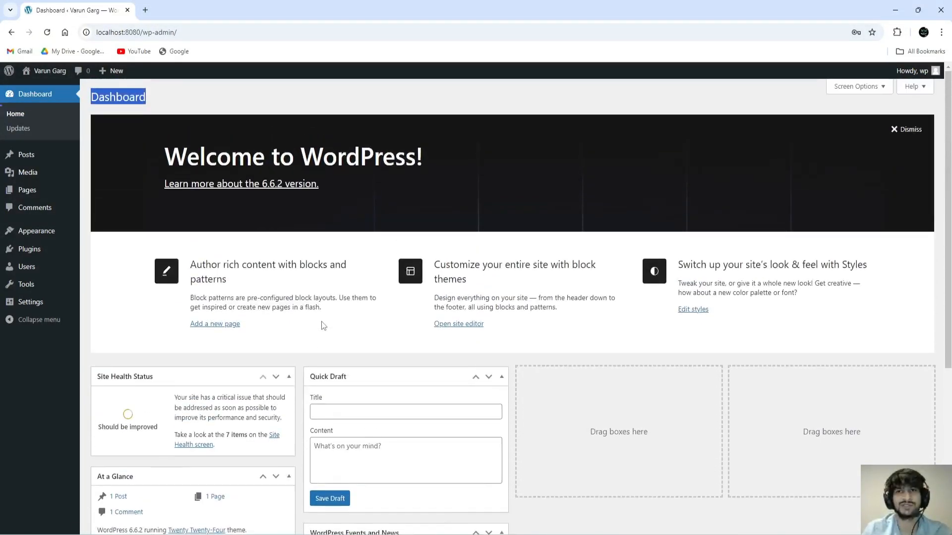
{"action": "left_click", "coordinate": [191, 98]}
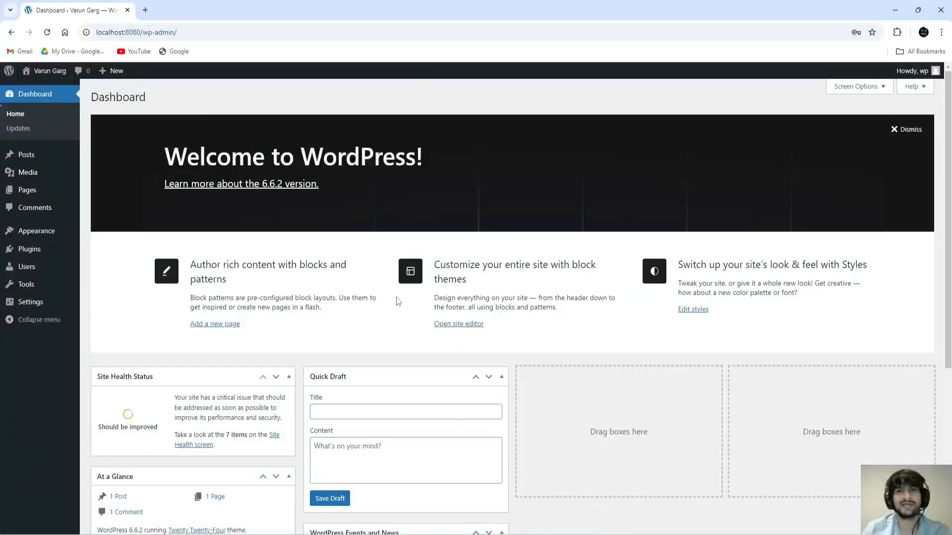
{"action": "scroll", "coordinate": [407, 318], "scroll_direction": "down", "scroll_amount": 5}
{"action": "scroll", "coordinate": [415, 342], "scroll_direction": "up", "scroll_amount": 5}
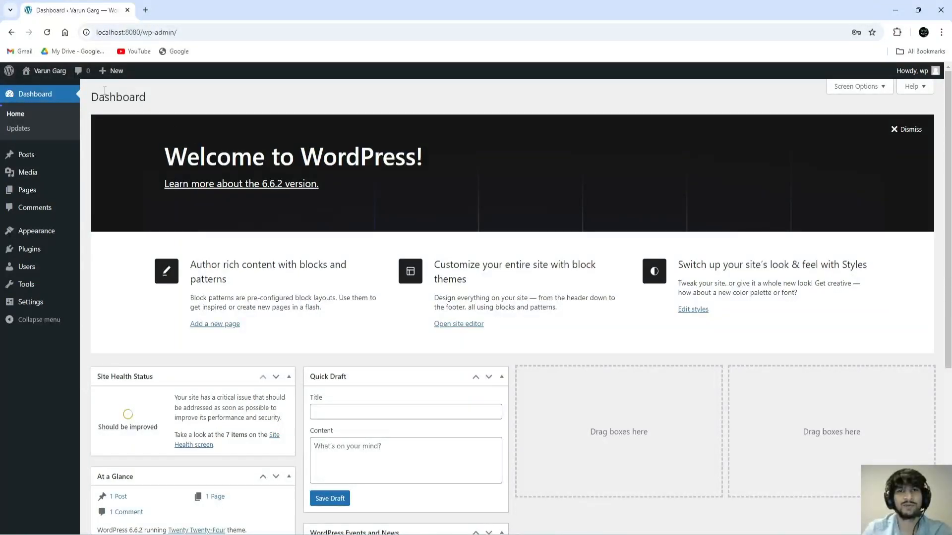
Step: Open Visit Site in a new browser tab and switch to it
{"action": "mouse_move", "coordinate": [42, 76]}
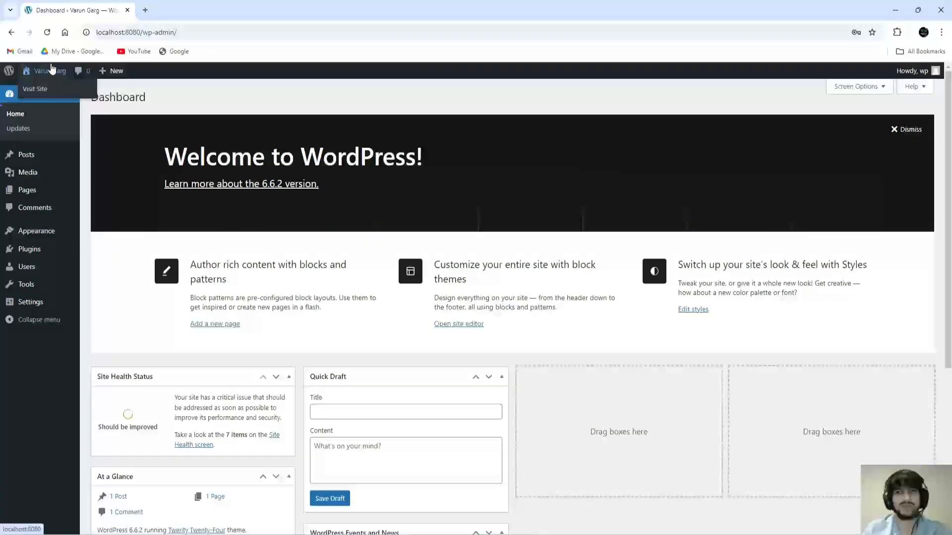
{"action": "right_click", "coordinate": [37, 93]}
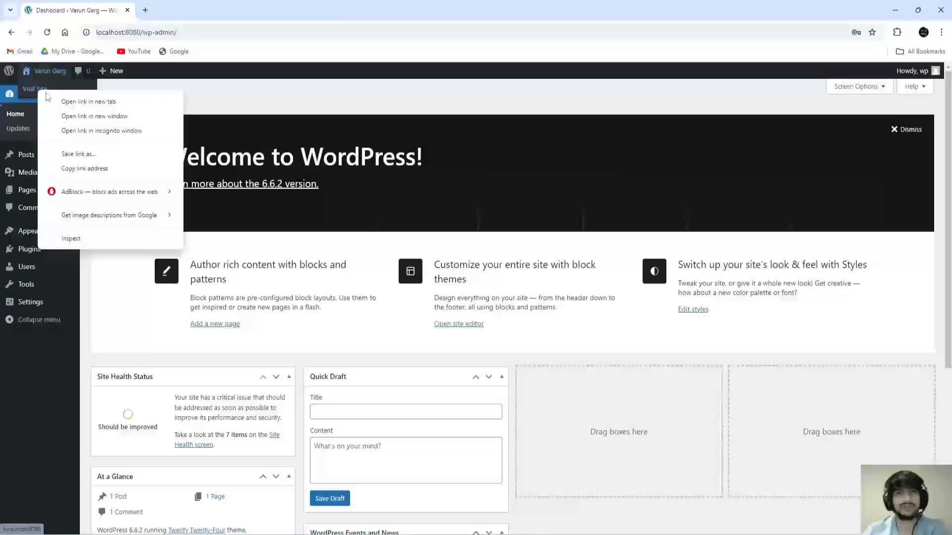
{"action": "left_click", "coordinate": [75, 103]}
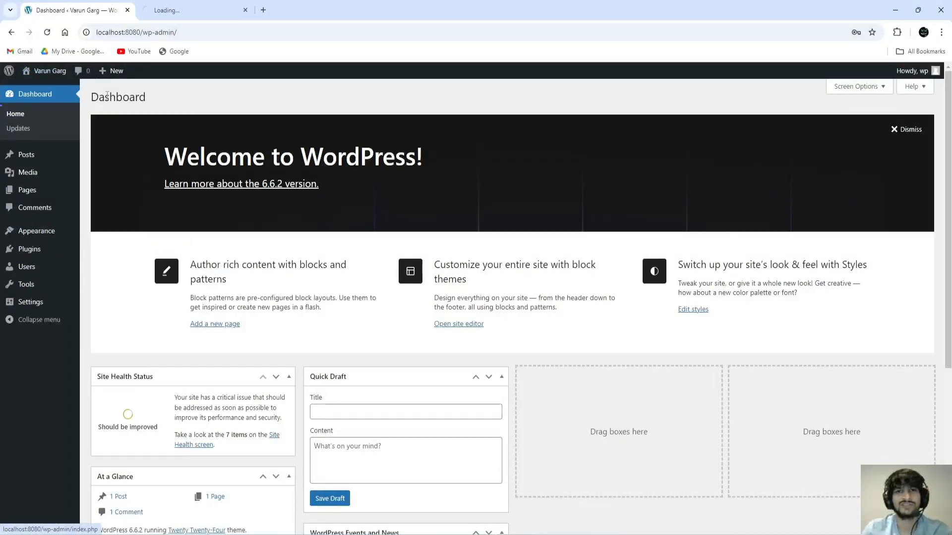
{"action": "left_click", "coordinate": [169, 12]}
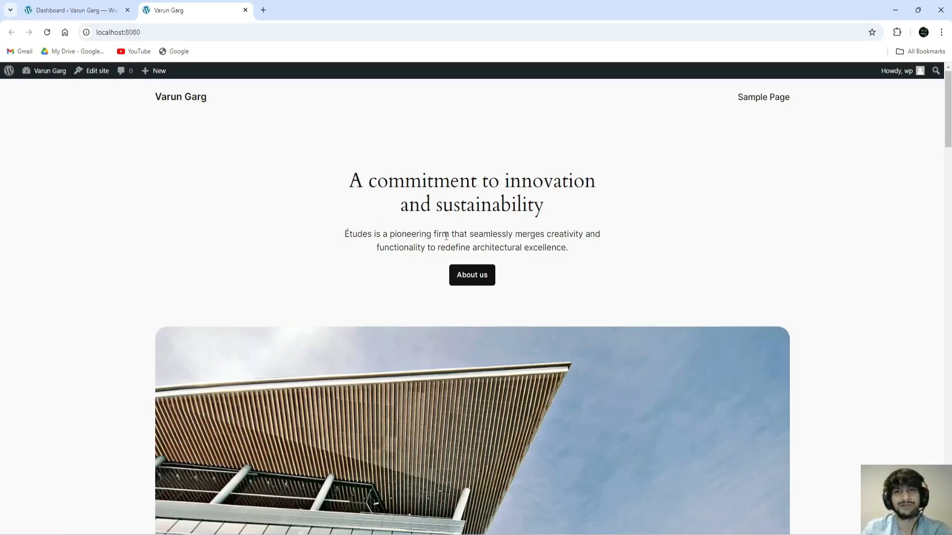
Step: Scroll the front page, highlight its main heading, then return to the Dashboard tab
{"action": "scroll", "coordinate": [462, 241], "scroll_direction": "down", "scroll_amount": 1}
{"action": "scroll", "coordinate": [463, 241], "scroll_direction": "down", "scroll_amount": 15}
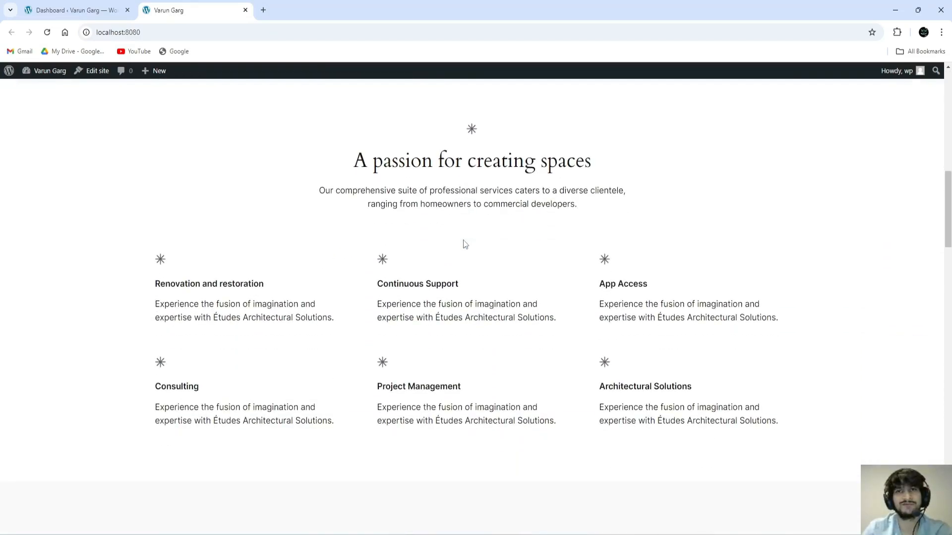
{"action": "scroll", "coordinate": [465, 244], "scroll_direction": "down", "scroll_amount": 12}
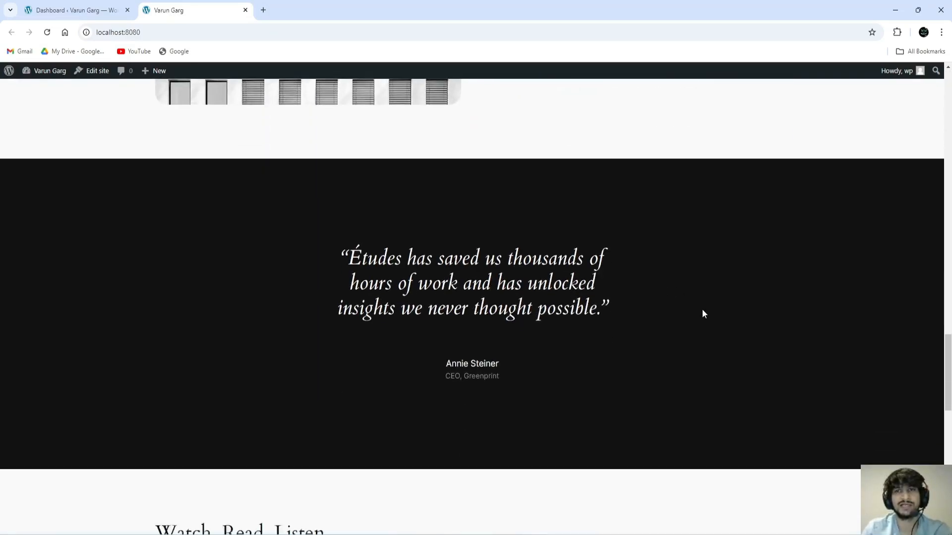
{"action": "scroll", "coordinate": [761, 350], "scroll_direction": "up", "scroll_amount": 15}
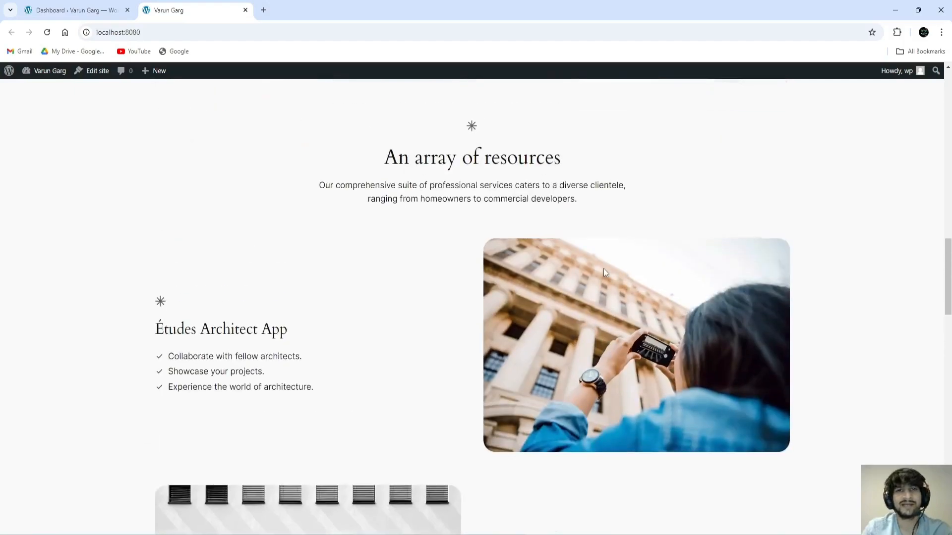
{"action": "scroll", "coordinate": [601, 264], "scroll_direction": "up", "scroll_amount": 10}
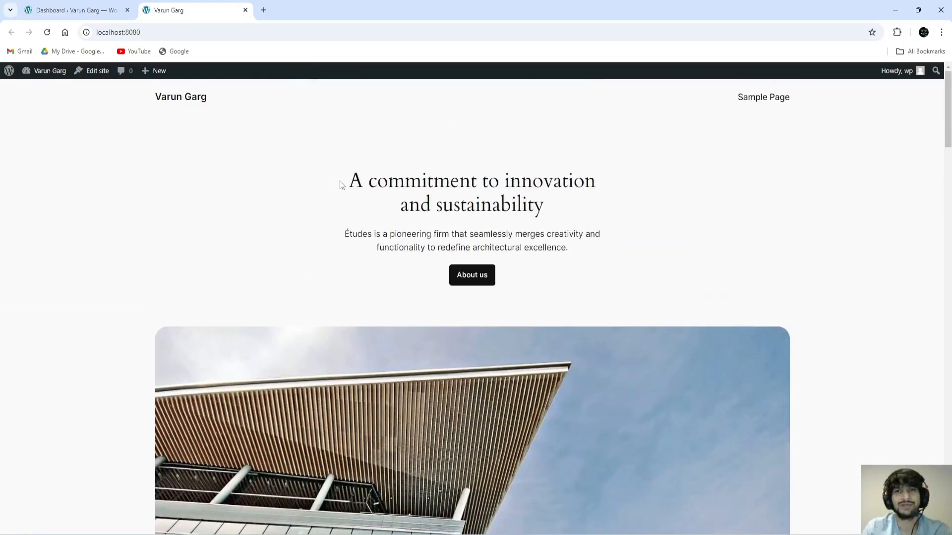
{"action": "left_click_drag", "start_coordinate": [342, 184], "coordinate": [600, 267]}
{"action": "left_click", "coordinate": [651, 220]}
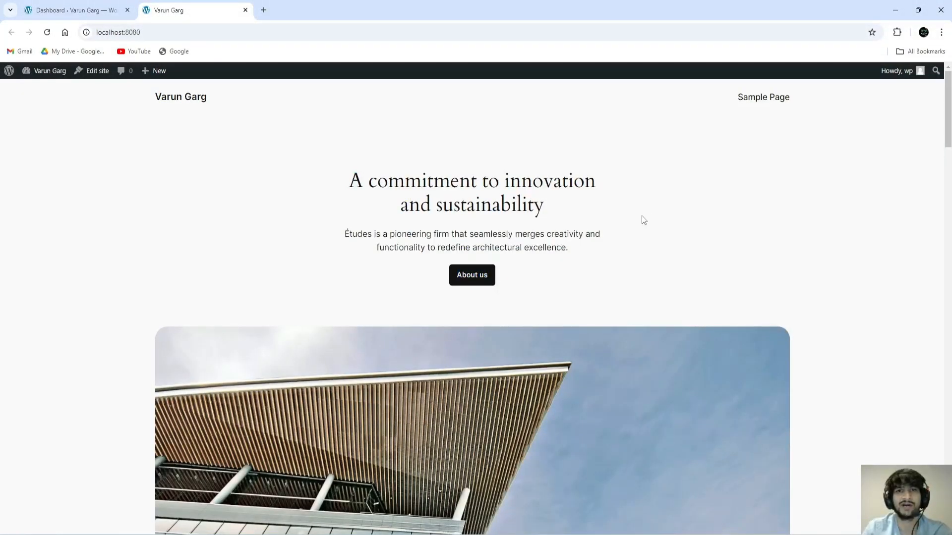
{"action": "left_click", "coordinate": [91, 10]}
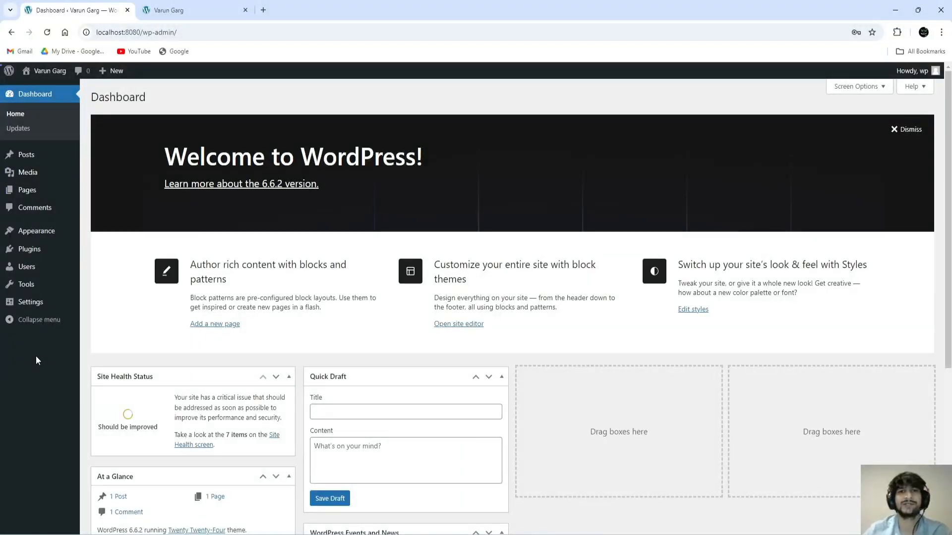
{"action": "left_click", "coordinate": [19, 115]}
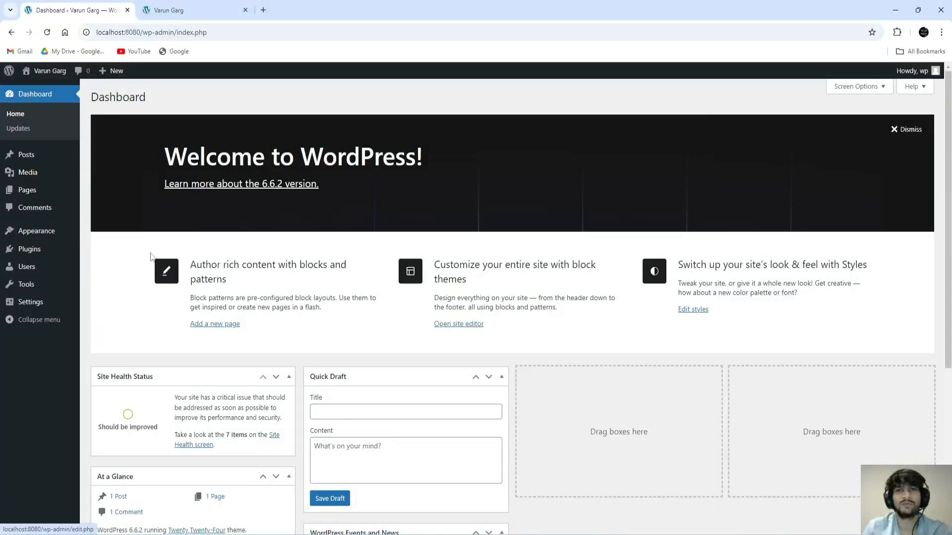
{"action": "scroll", "coordinate": [326, 287], "scroll_direction": "down", "scroll_amount": 1}
{"action": "scroll", "coordinate": [325, 287], "scroll_direction": "down", "scroll_amount": 4}
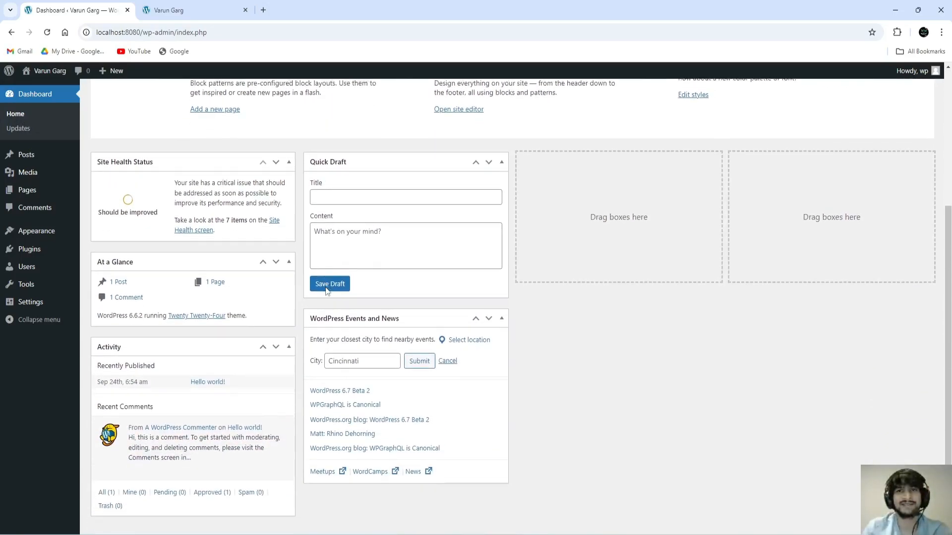
{"action": "scroll", "coordinate": [325, 287], "scroll_direction": "up", "scroll_amount": 5}
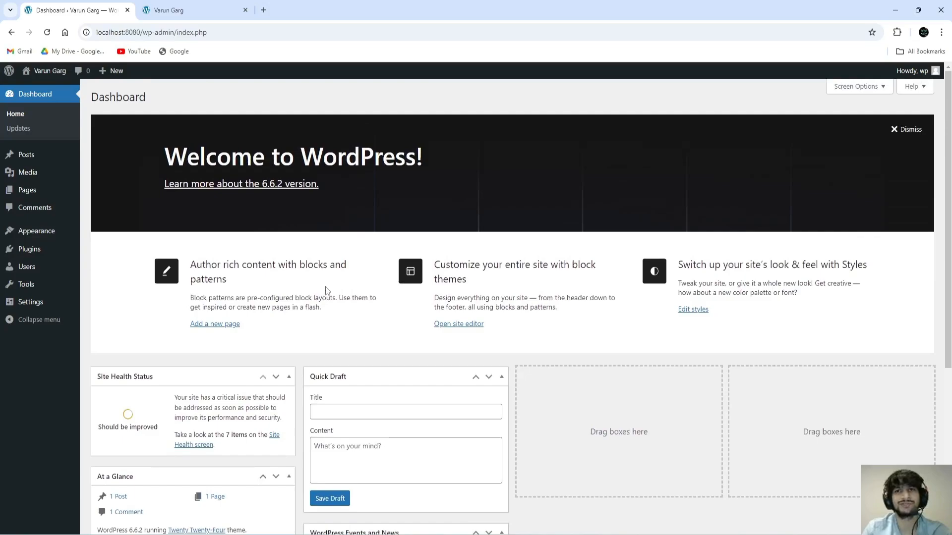
{"action": "scroll", "coordinate": [192, 357], "scroll_direction": "down", "scroll_amount": 1}
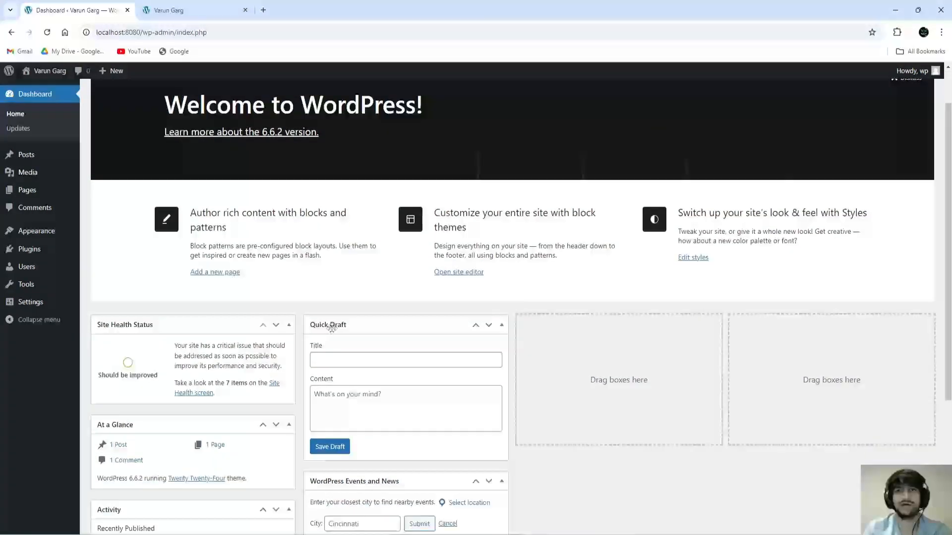
{"action": "scroll", "coordinate": [354, 382], "scroll_direction": "down", "scroll_amount": 1}
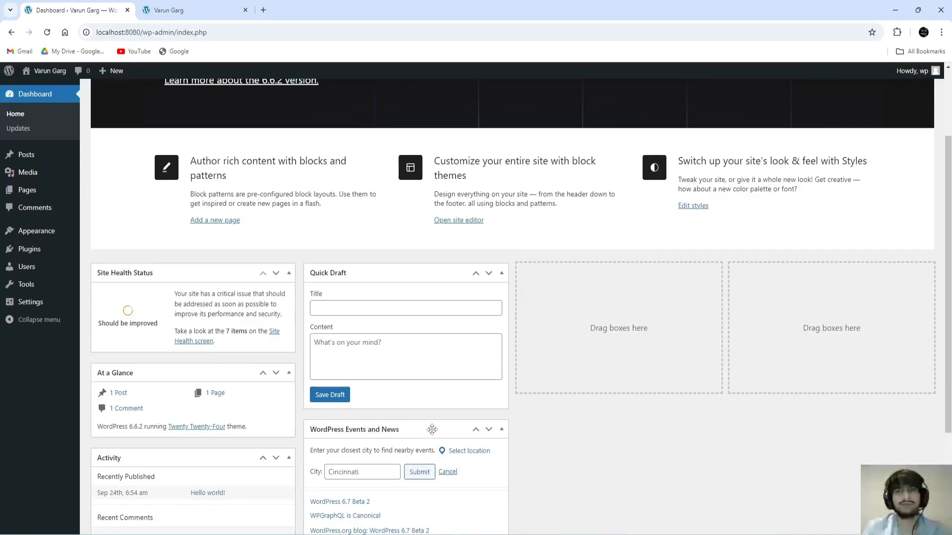
{"action": "scroll", "coordinate": [537, 322], "scroll_direction": "up", "scroll_amount": 2}
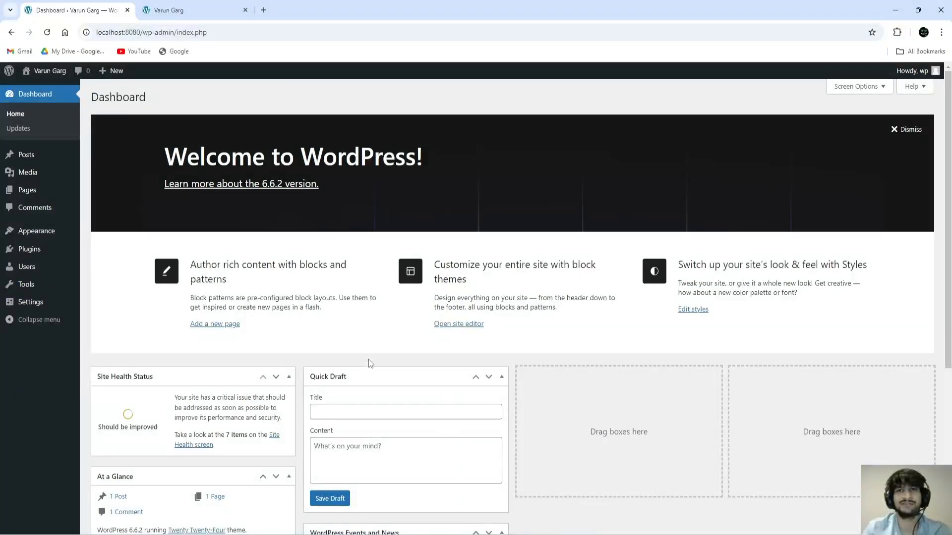
{"action": "left_click", "coordinate": [26, 133]}
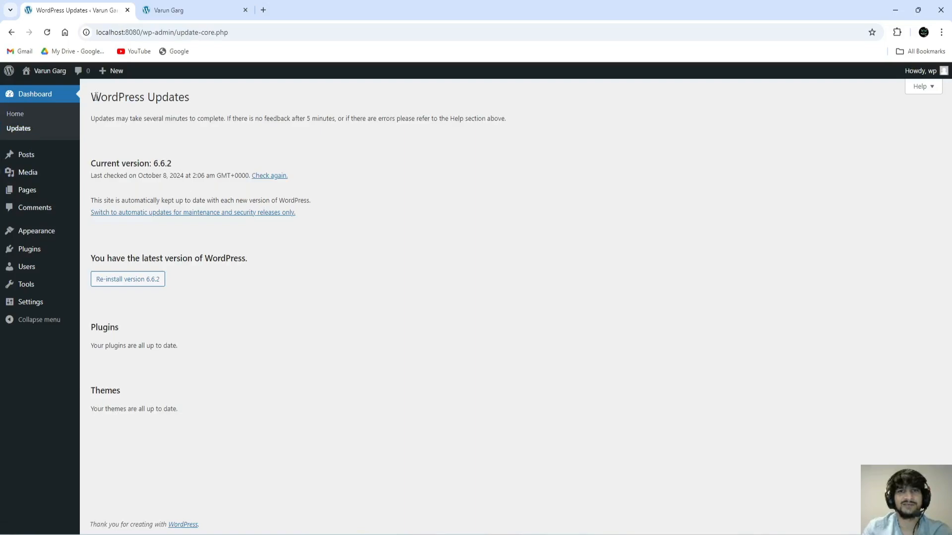
Step: Check again for updates, confirming WordPress 6.6.2 is the latest version
{"action": "left_click_drag", "start_coordinate": [97, 98], "coordinate": [195, 98]}
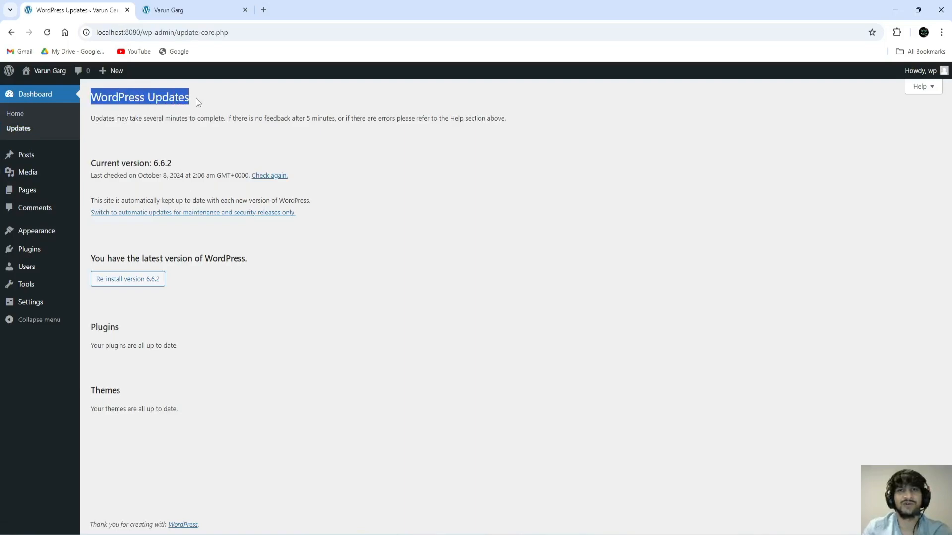
{"action": "left_click", "coordinate": [198, 145]}
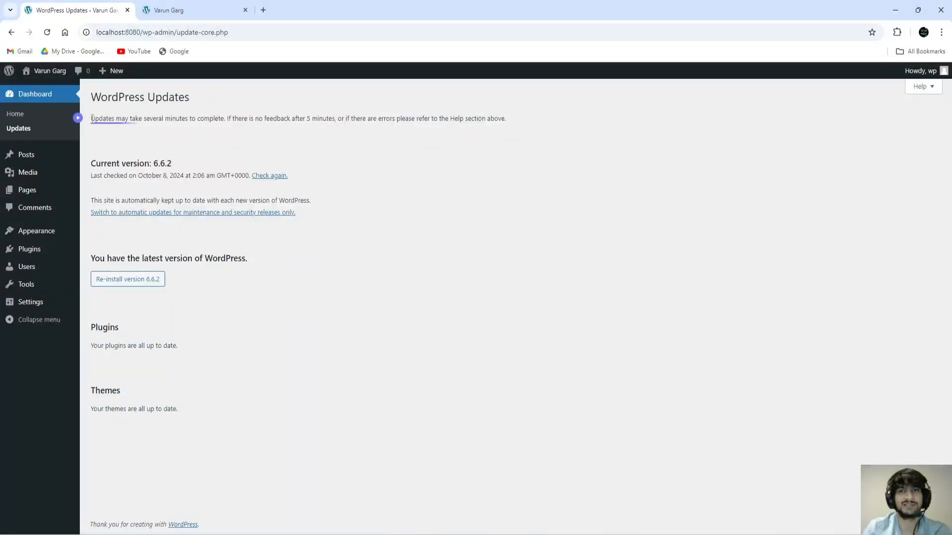
{"action": "left_click", "coordinate": [270, 177]}
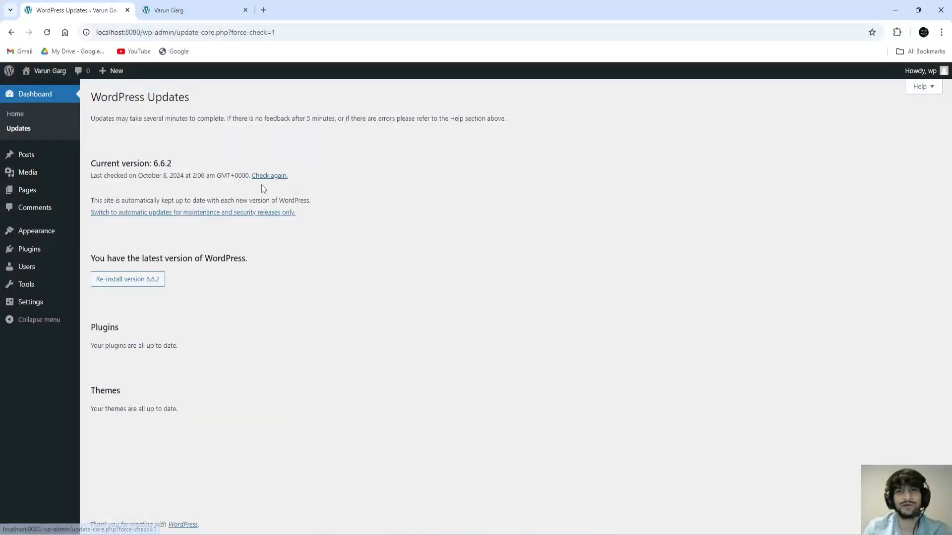
{"action": "left_click_drag", "start_coordinate": [92, 176], "coordinate": [214, 177]}
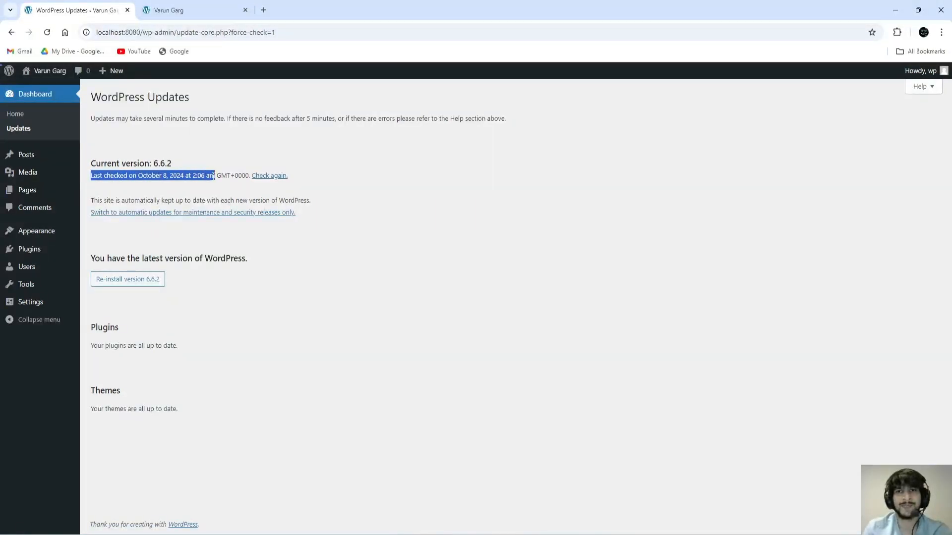
{"action": "left_click", "coordinate": [264, 197]}
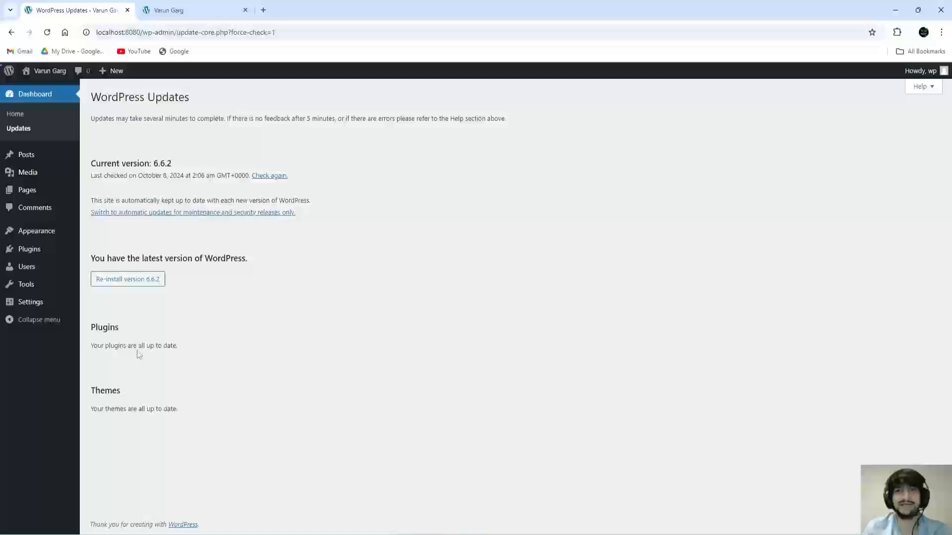
Step: Review the Plugins and Themes sections, both showing nothing pending
{"action": "left_click_drag", "start_coordinate": [93, 328], "coordinate": [133, 329]}
{"action": "left_click_drag", "start_coordinate": [90, 391], "coordinate": [132, 393]}
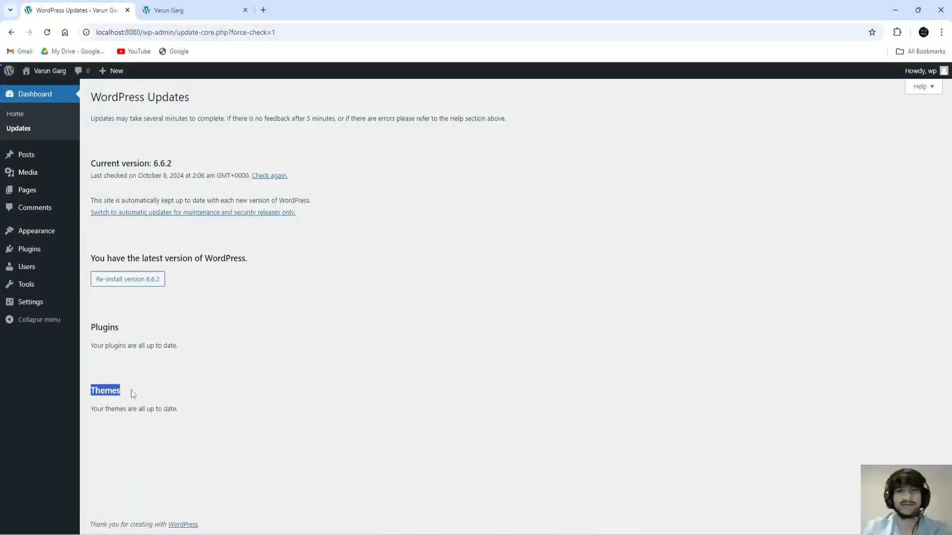
{"action": "left_click", "coordinate": [161, 379]}
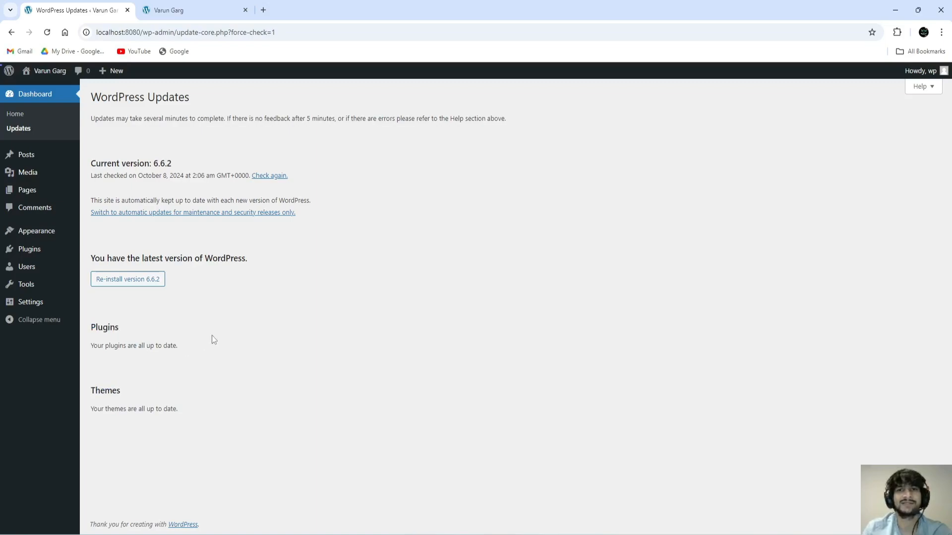
{"action": "mouse_move", "coordinate": [28, 158]}
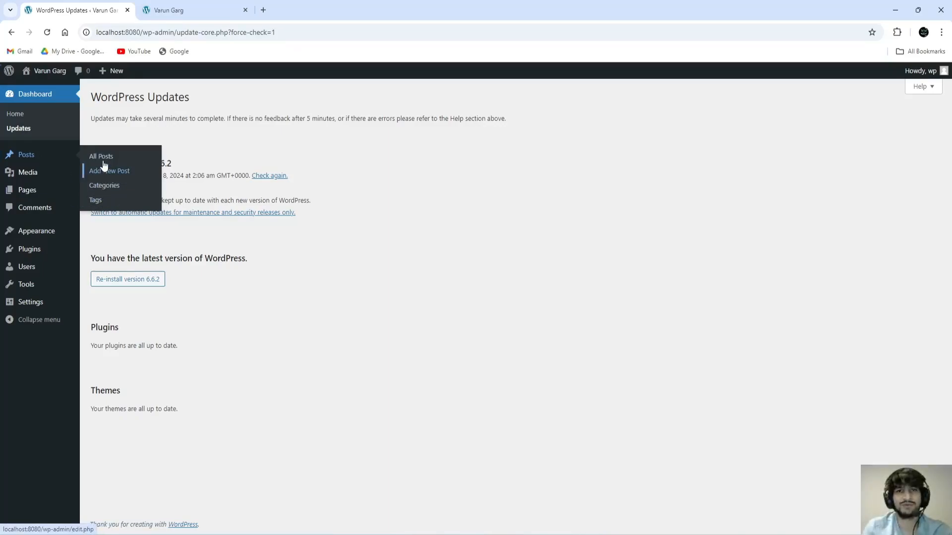
{"action": "left_click", "coordinate": [31, 155]}
{"action": "mouse_move", "coordinate": [108, 187]}
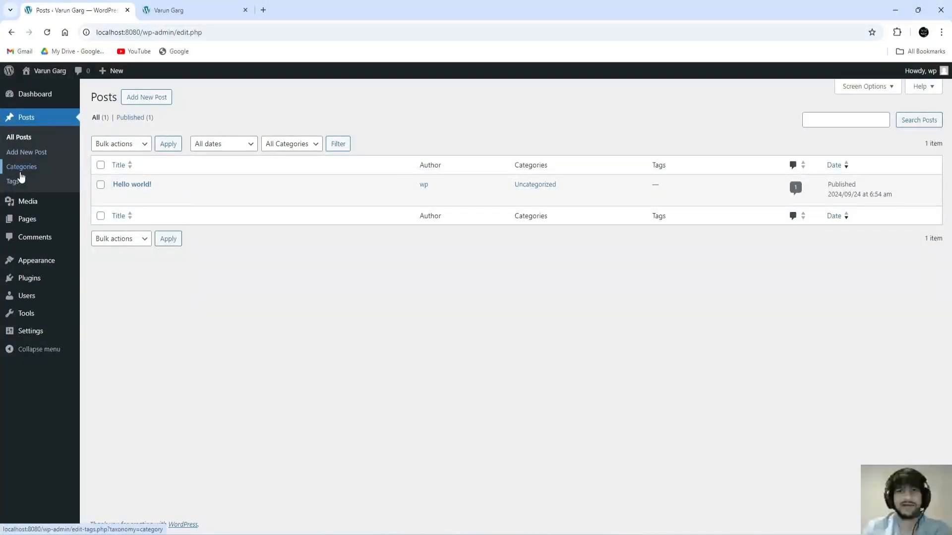
{"action": "mouse_move", "coordinate": [30, 202]}
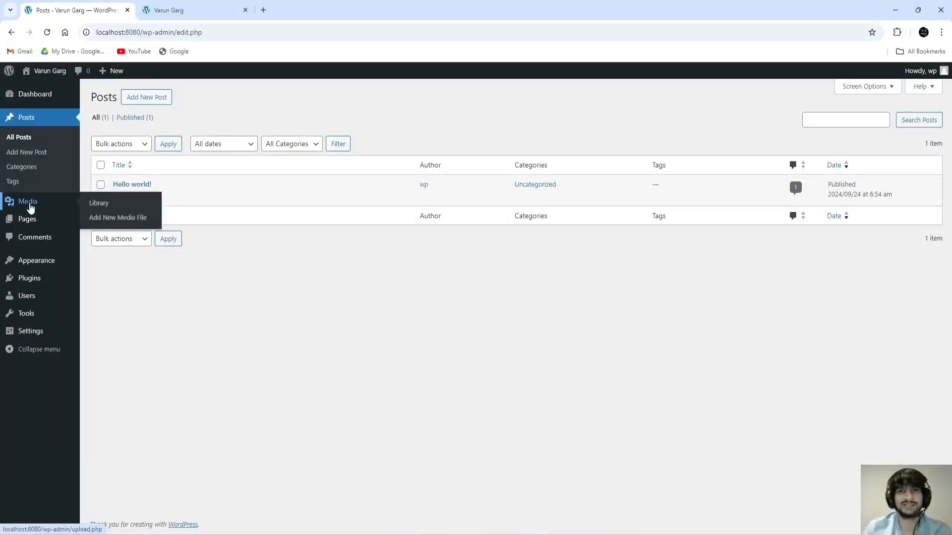
{"action": "left_click", "coordinate": [30, 207]}
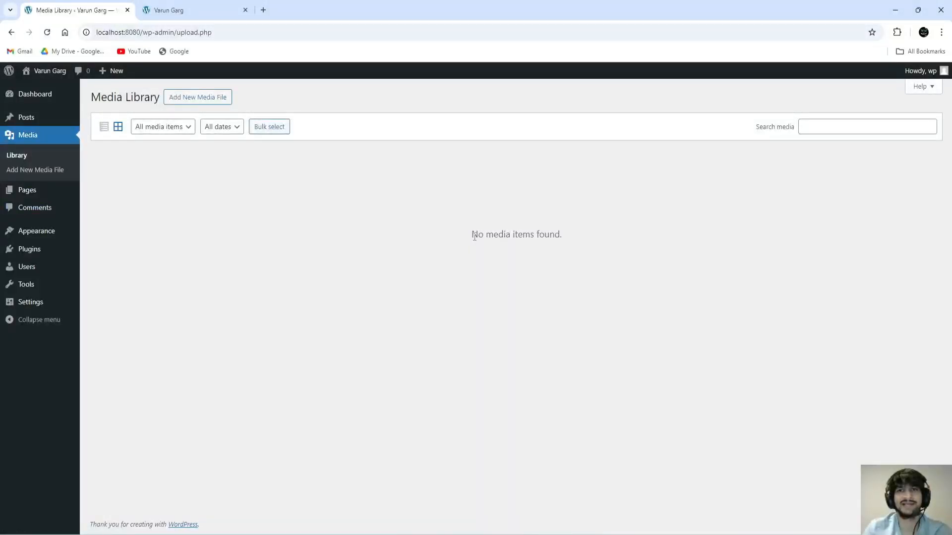
{"action": "left_click_drag", "start_coordinate": [474, 237], "coordinate": [563, 245]}
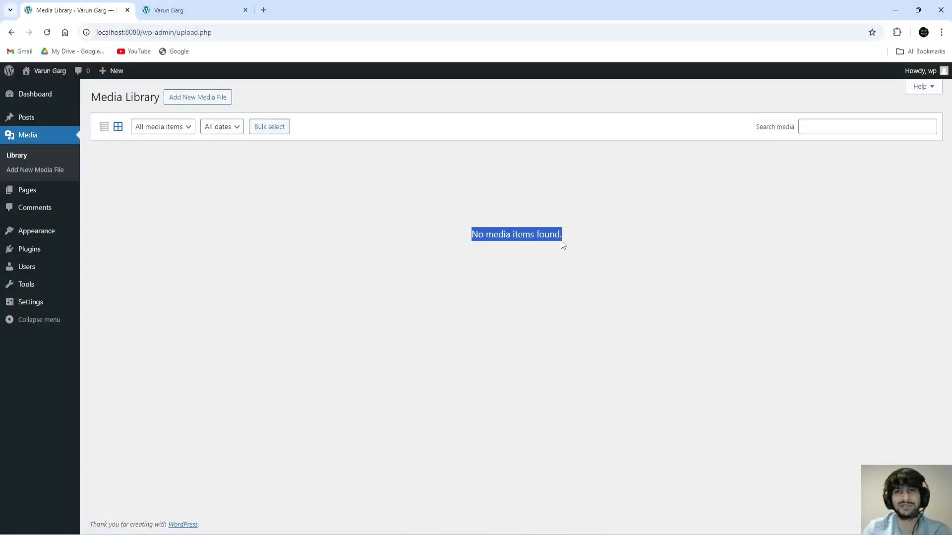
{"action": "left_click", "coordinate": [444, 277]}
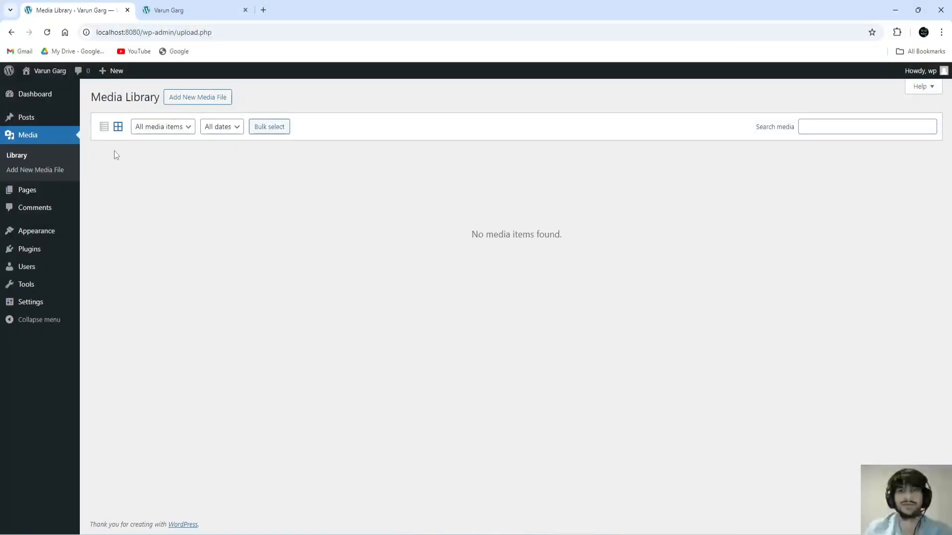
Step: Open the Pages list with the draft Privacy Policy and published Sample Page
{"action": "left_click", "coordinate": [29, 193]}
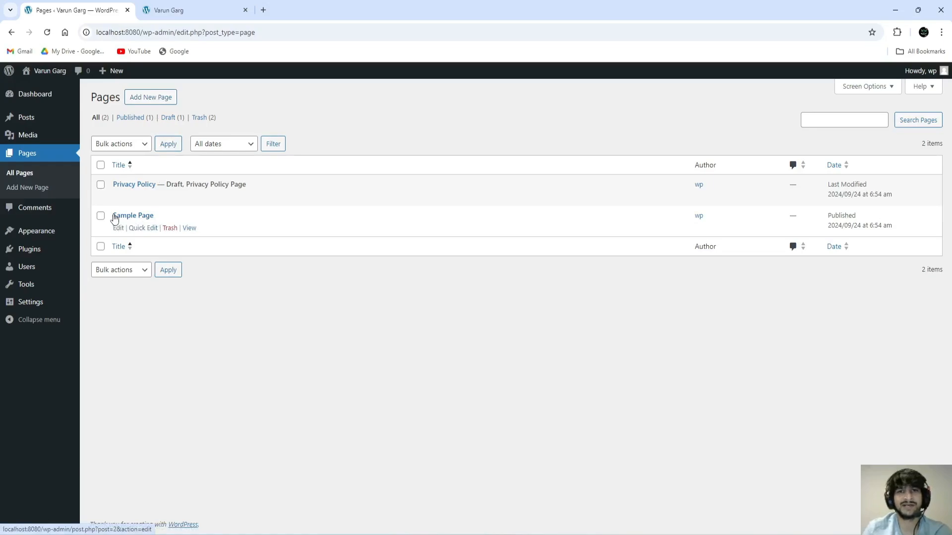
{"action": "left_click_drag", "start_coordinate": [112, 215], "coordinate": [182, 215]}
{"action": "left_click", "coordinate": [181, 216]}
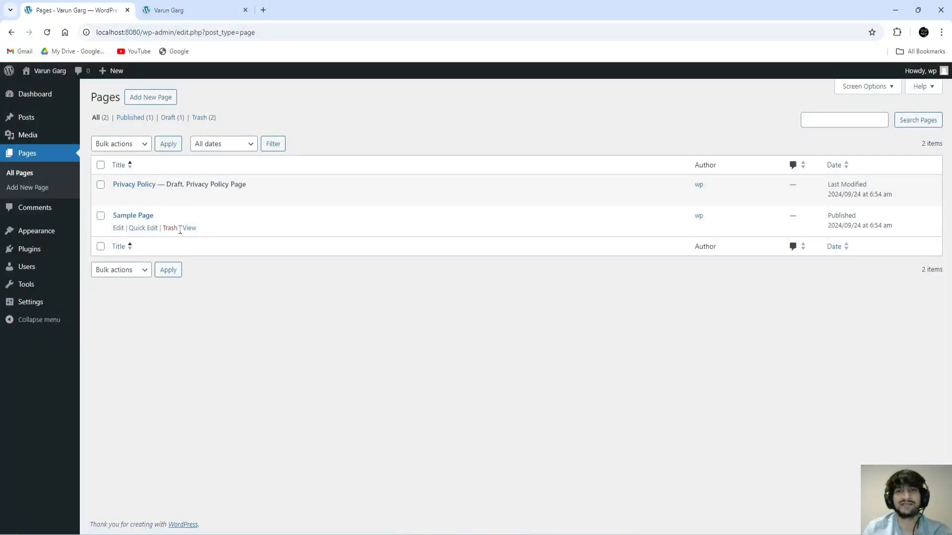
Step: Compare with the Sample Page link in the live site's navigation, then return to Pages
{"action": "left_click", "coordinate": [168, 9]}
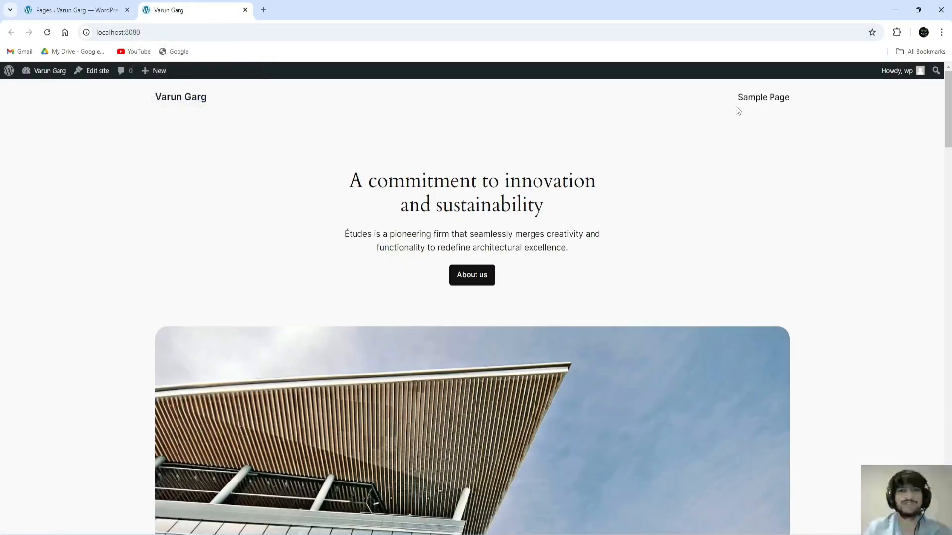
{"action": "left_click_drag", "start_coordinate": [736, 98], "coordinate": [790, 99]}
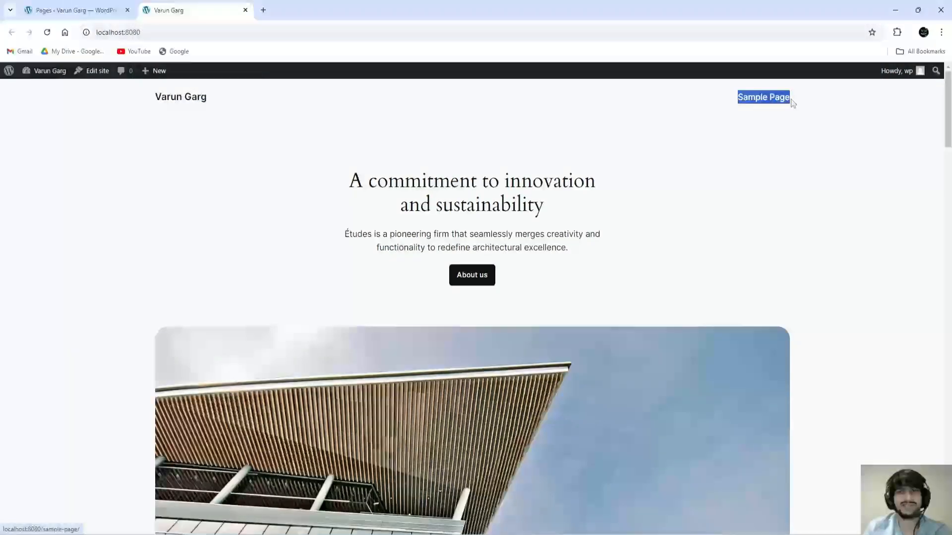
{"action": "left_click", "coordinate": [776, 146]}
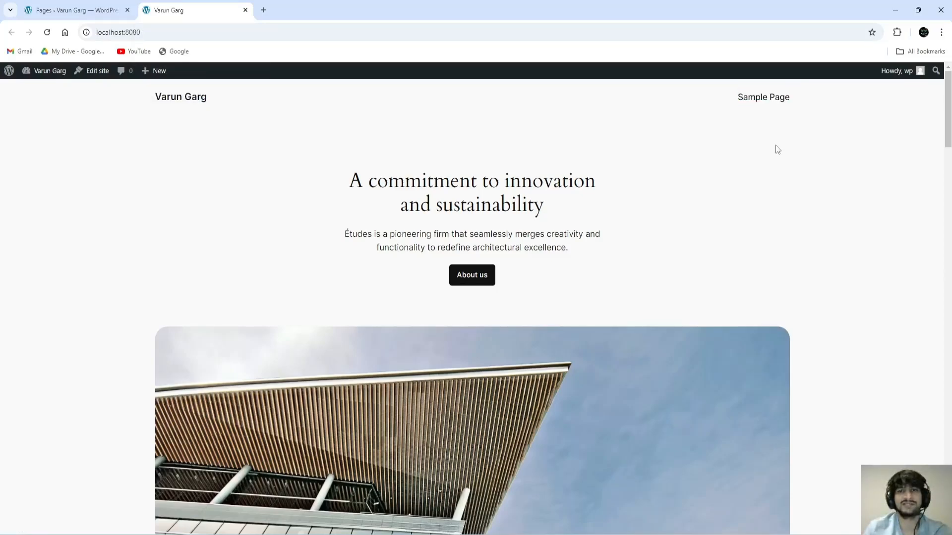
{"action": "left_click", "coordinate": [97, 16]}
{"action": "mouse_move", "coordinate": [131, 217]}
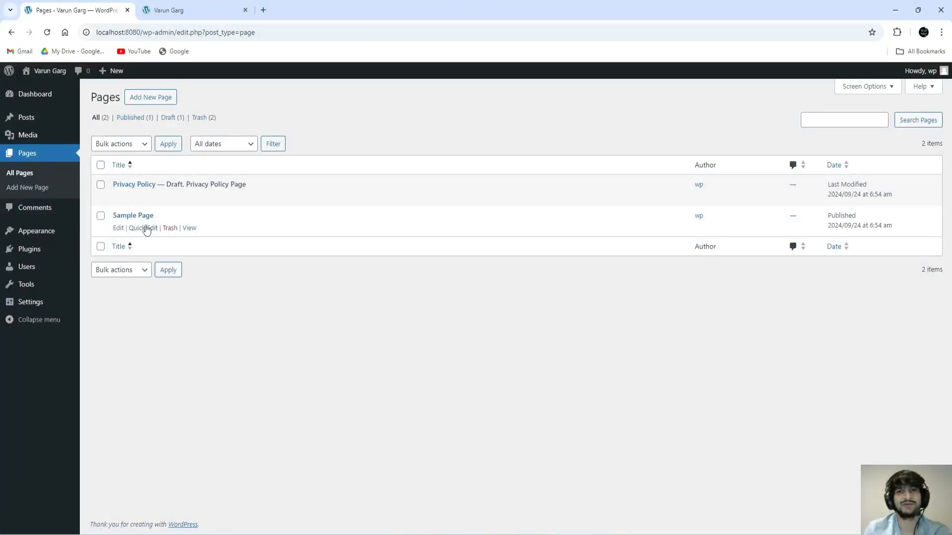
{"action": "left_click", "coordinate": [213, 14]}
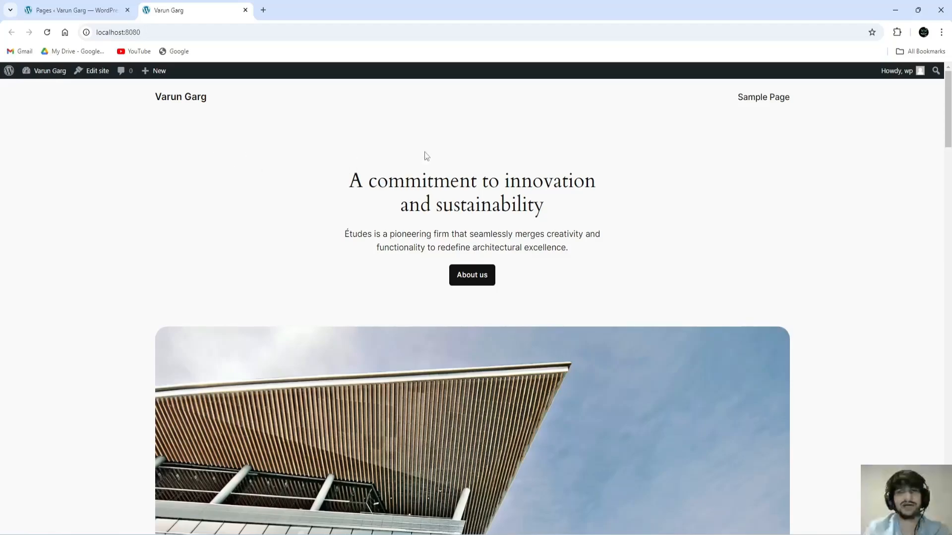
{"action": "left_click", "coordinate": [109, 4]}
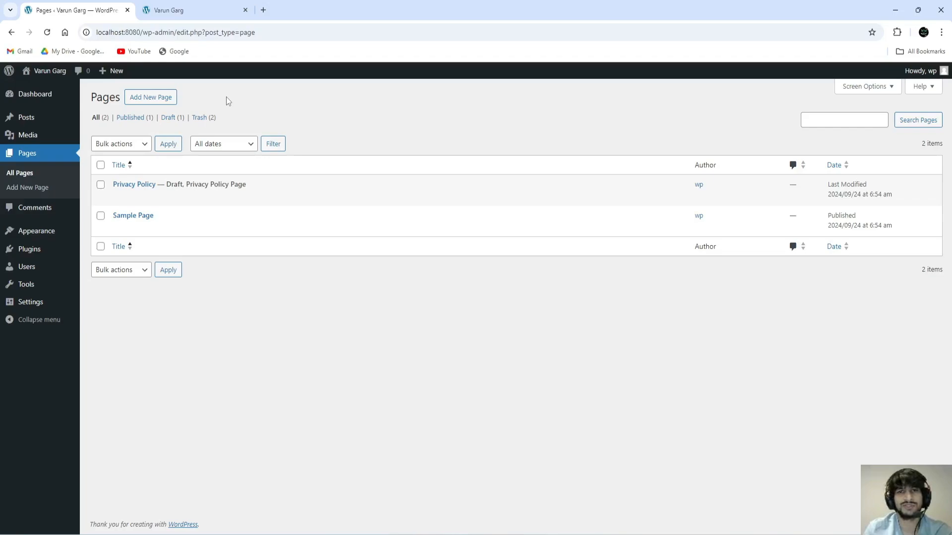
Step: Add a new page with no pattern, leaving the editor's Fullscreen mode off
{"action": "left_click", "coordinate": [152, 99]}
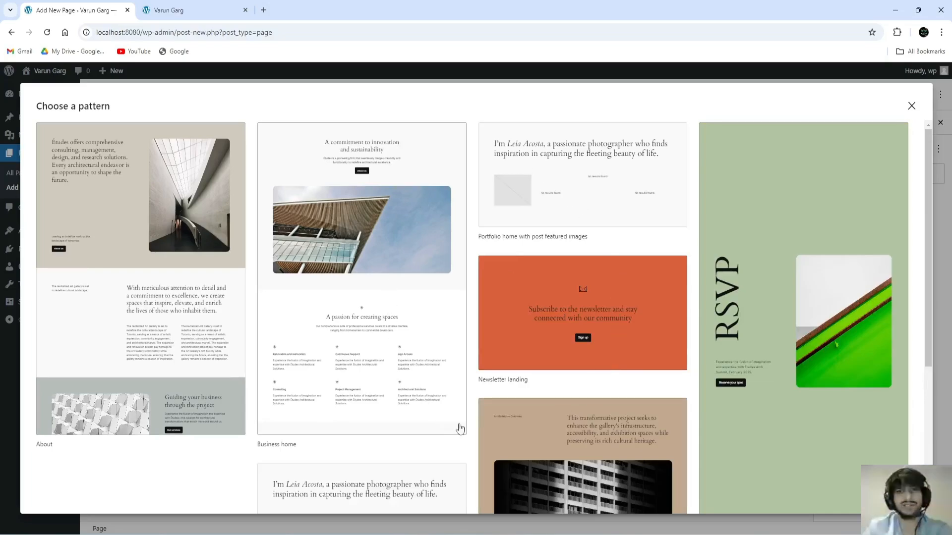
{"action": "left_click", "coordinate": [913, 107]}
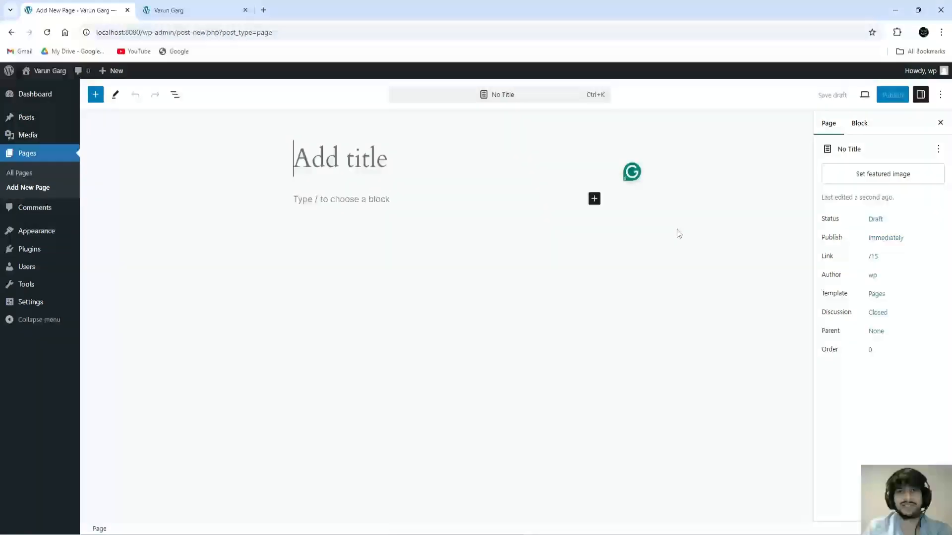
{"action": "left_click", "coordinate": [940, 96]}
{"action": "left_click", "coordinate": [860, 236]}
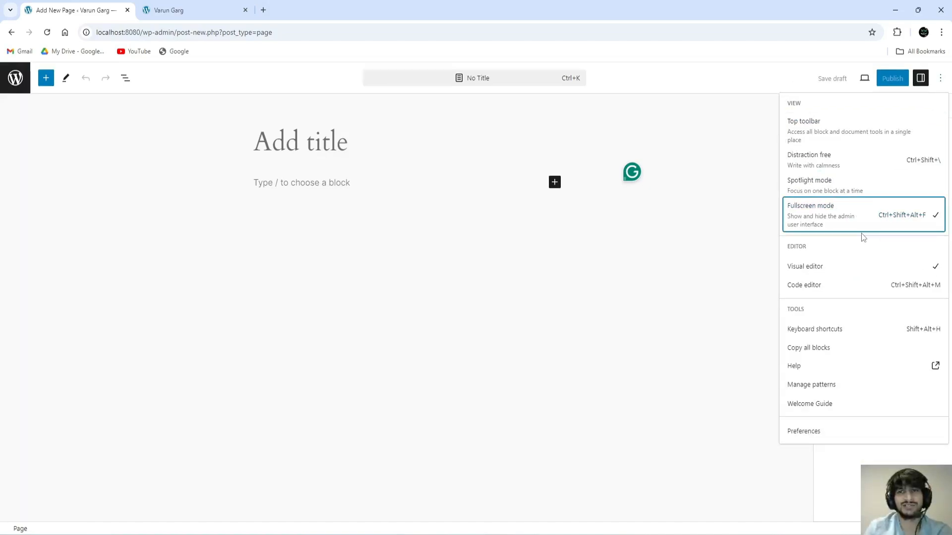
{"action": "left_click", "coordinate": [862, 216]}
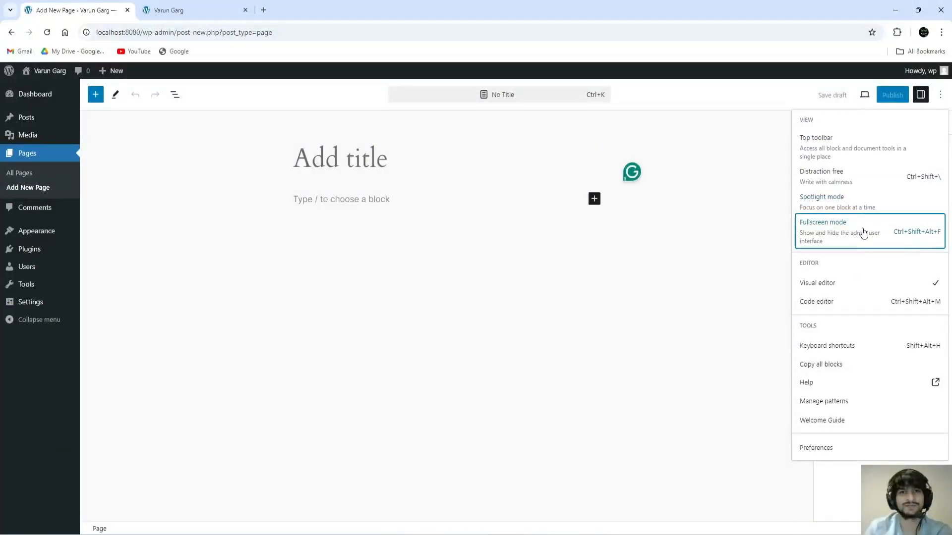
{"action": "left_click", "coordinate": [862, 233]}
{"action": "left_click", "coordinate": [864, 233]}
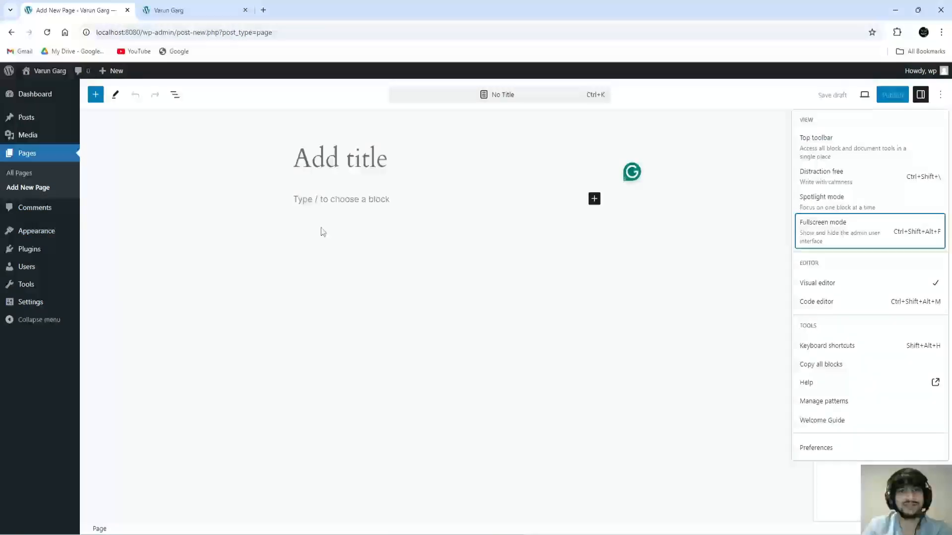
{"action": "left_click", "coordinate": [722, 263]}
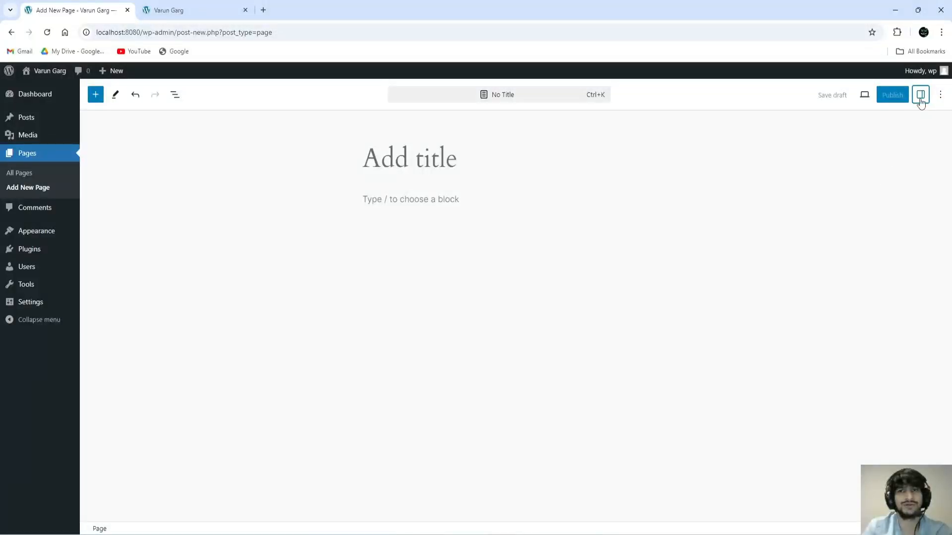
{"action": "left_click", "coordinate": [940, 96]}
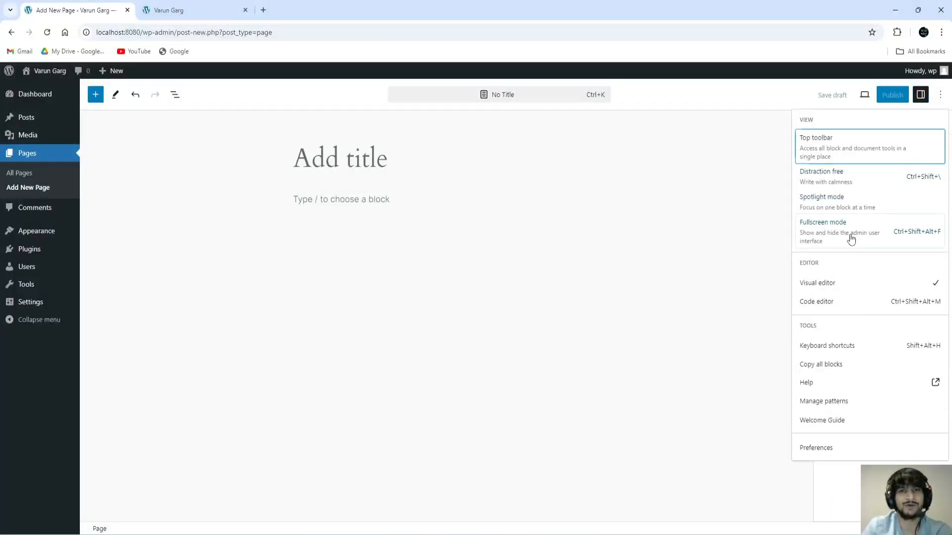
{"action": "left_click", "coordinate": [851, 240]}
{"action": "left_click", "coordinate": [858, 222]}
{"action": "left_click", "coordinate": [615, 244]}
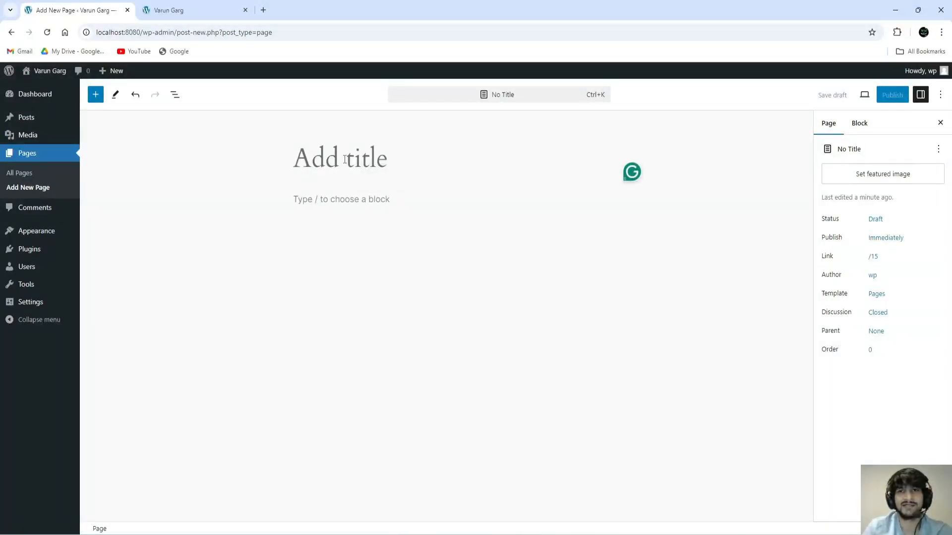
Step: Type 'About Us' as the page title and place the cursor in the body below
{"action": "type", "text": "A"}
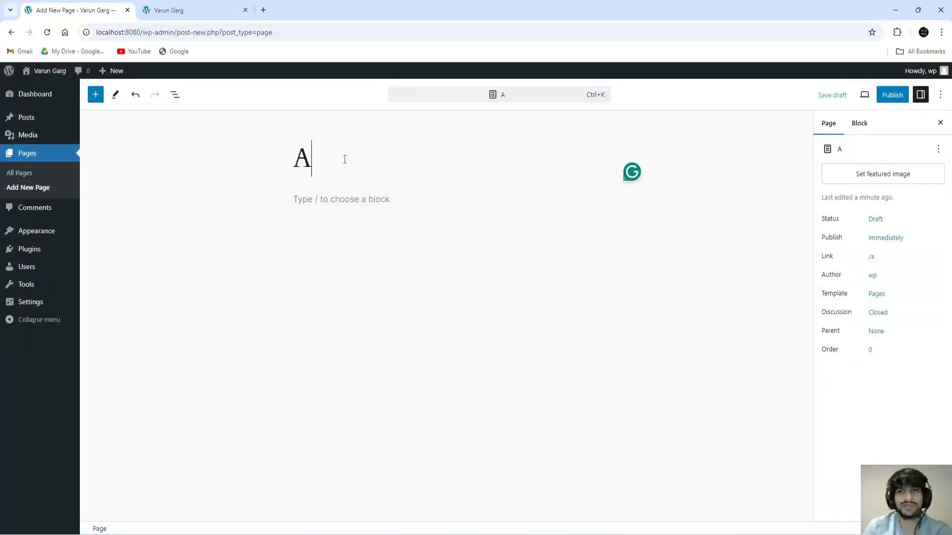
{"action": "type", "text": "bout Us"}
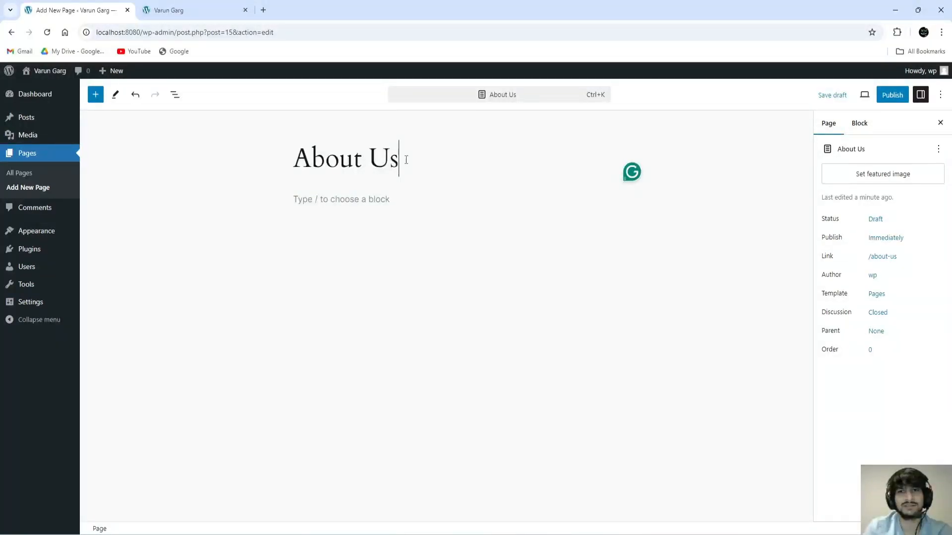
{"action": "left_click_drag", "start_coordinate": [399, 155], "coordinate": [293, 158]}
{"action": "left_click", "coordinate": [340, 159]}
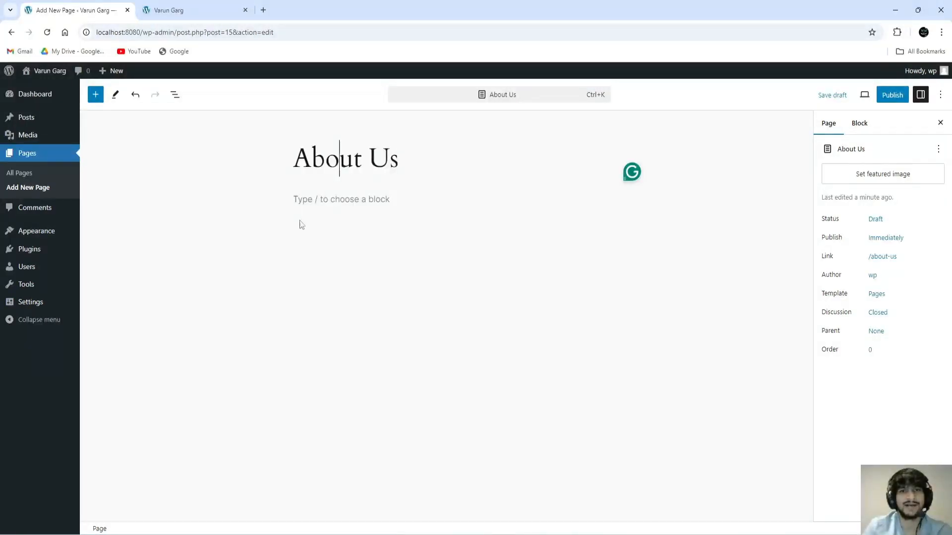
{"action": "left_click", "coordinate": [353, 201]}
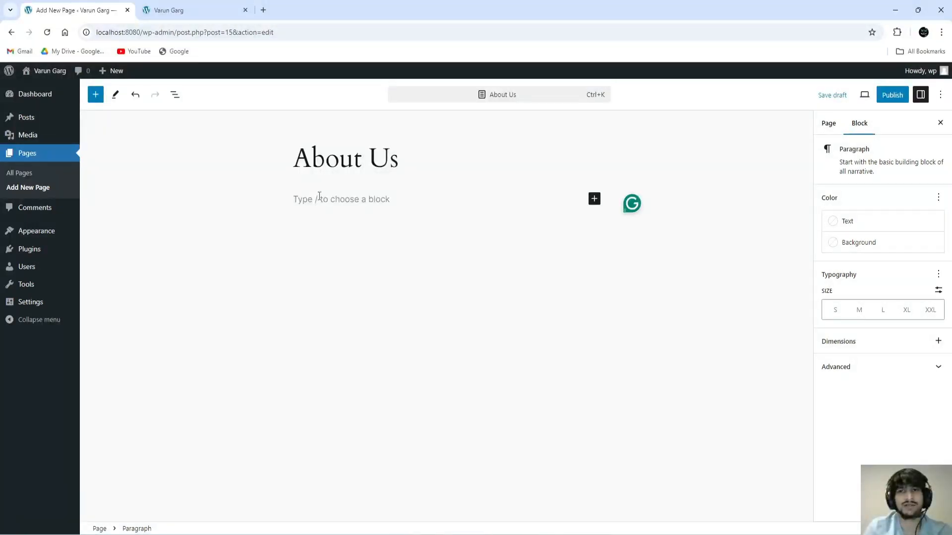
Step: Load lipsum.com in a new tab and generate five Lorem Ipsum paragraphs
{"action": "left_click", "coordinate": [263, 10]}
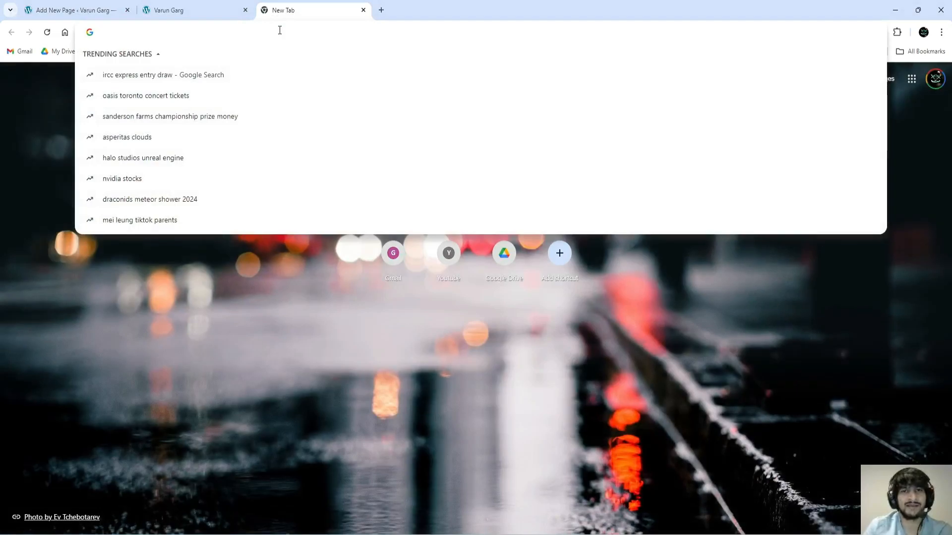
{"action": "type", "text": "lipsum"}
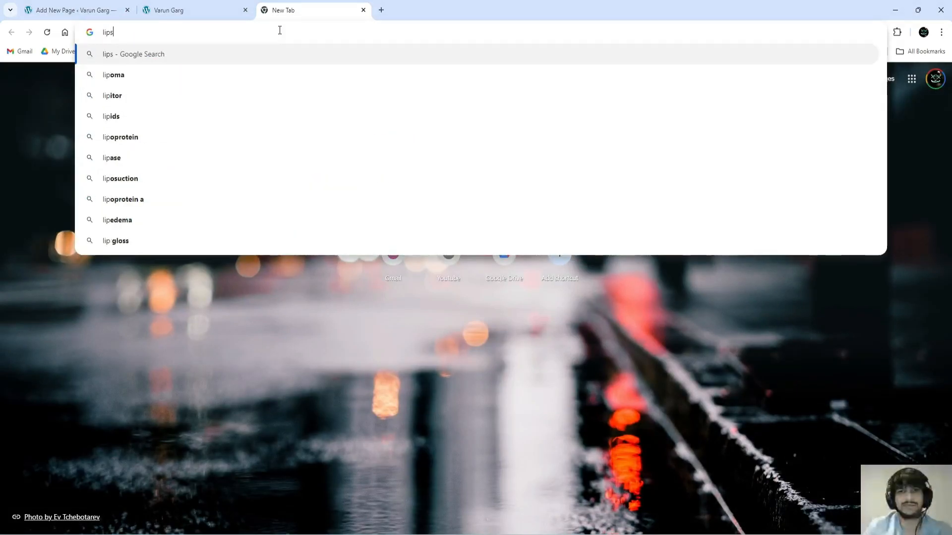
{"action": "type", "text": ".com"}
{"action": "key", "text": "Return"}
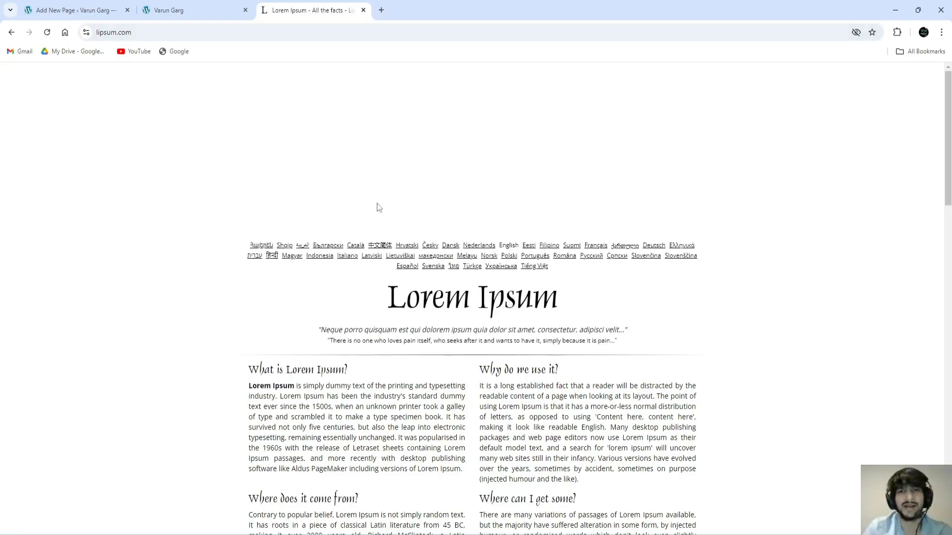
{"action": "scroll", "coordinate": [417, 267], "scroll_direction": "down", "scroll_amount": 7}
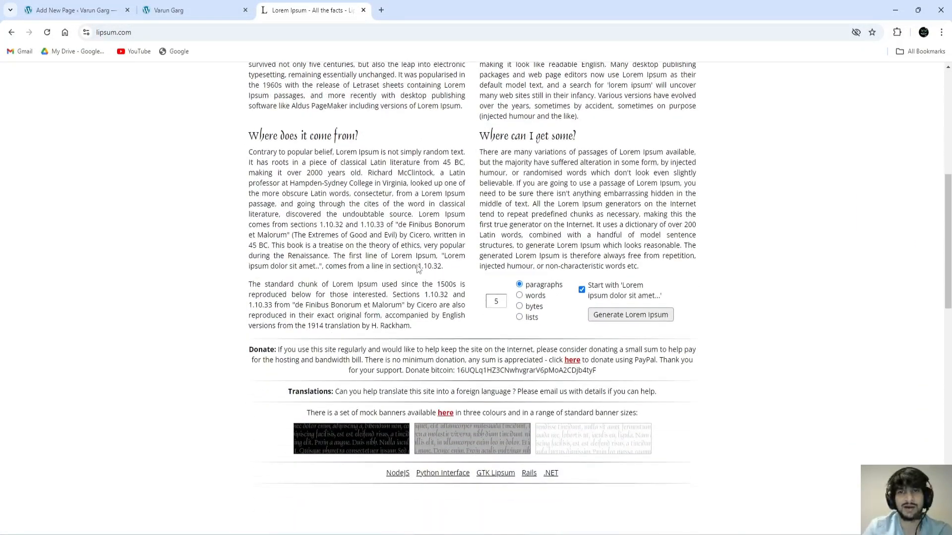
{"action": "scroll", "coordinate": [418, 269], "scroll_direction": "up", "scroll_amount": 7}
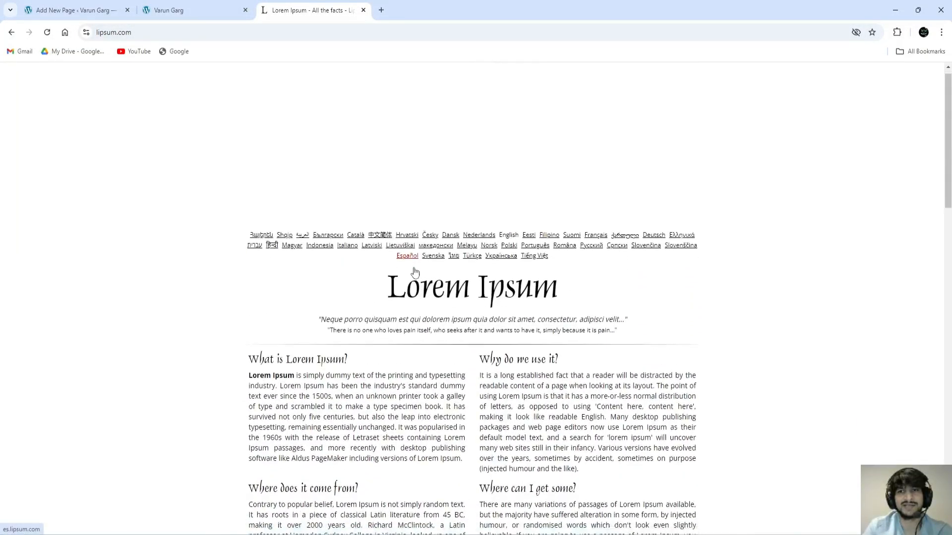
{"action": "scroll", "coordinate": [415, 272], "scroll_direction": "down", "scroll_amount": 5}
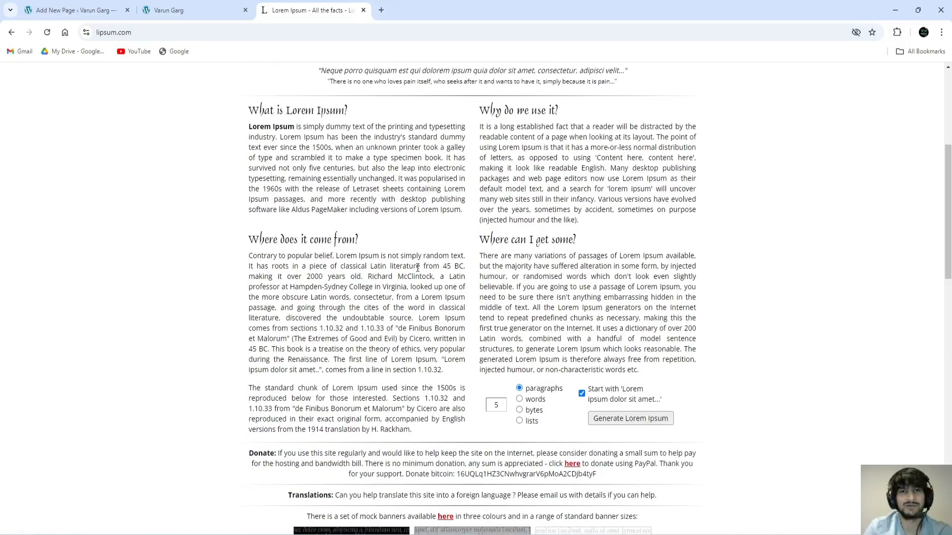
{"action": "scroll", "coordinate": [461, 311], "scroll_direction": "up", "scroll_amount": 4}
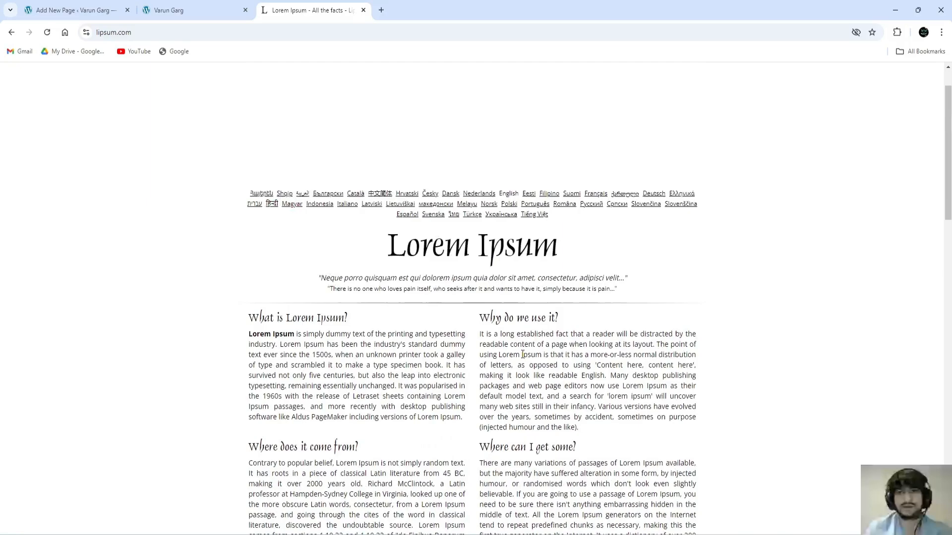
{"action": "scroll", "coordinate": [692, 278], "scroll_direction": "down", "scroll_amount": 4}
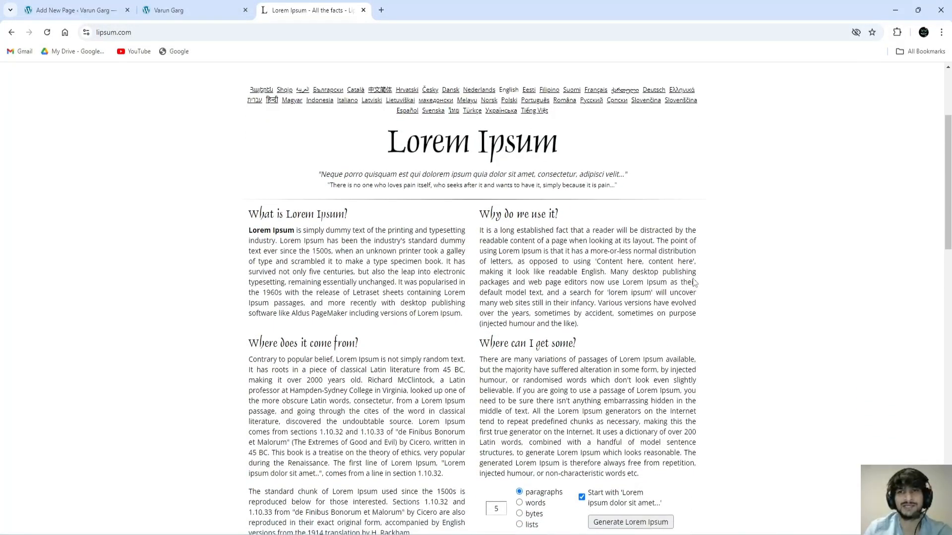
{"action": "scroll", "coordinate": [694, 282], "scroll_direction": "down", "scroll_amount": 1}
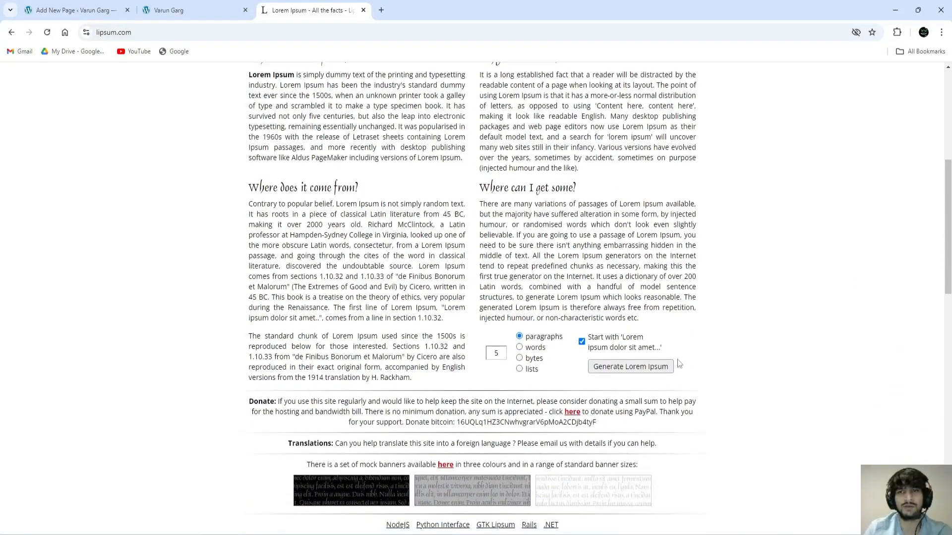
{"action": "left_click", "coordinate": [648, 368]}
Step: Copy the first three generated paragraphs and switch back to the About Us editor
{"action": "scroll", "coordinate": [641, 334], "scroll_direction": "down", "scroll_amount": 5}
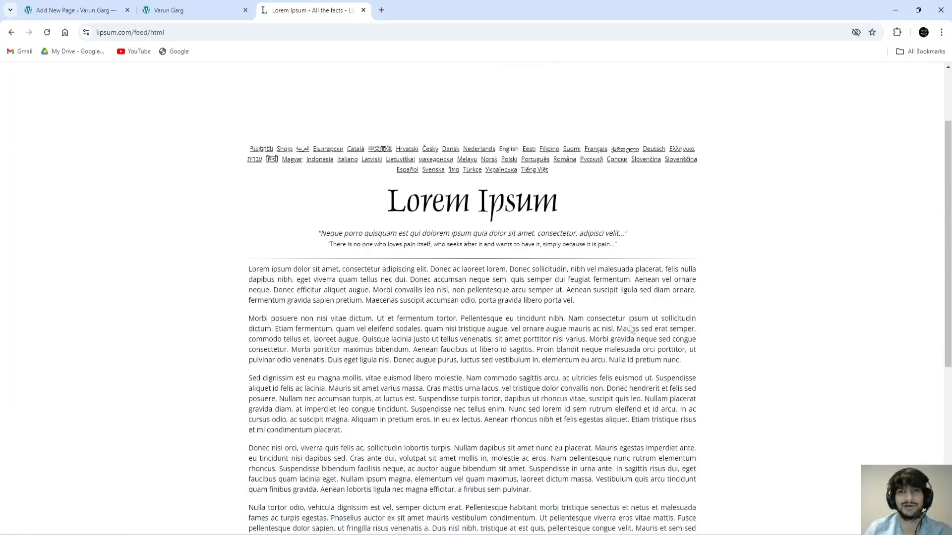
{"action": "scroll", "coordinate": [632, 330], "scroll_direction": "up", "scroll_amount": 5}
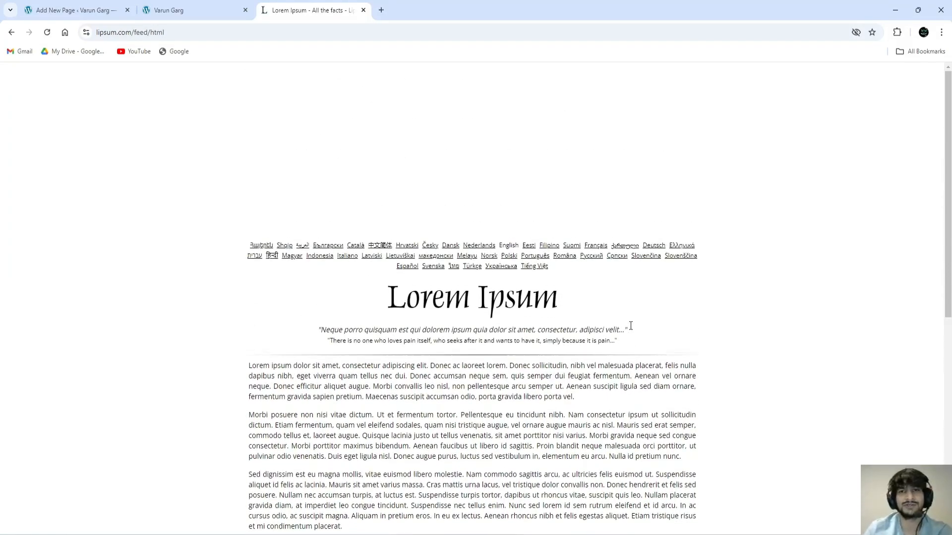
{"action": "scroll", "coordinate": [632, 329], "scroll_direction": "down", "scroll_amount": 3}
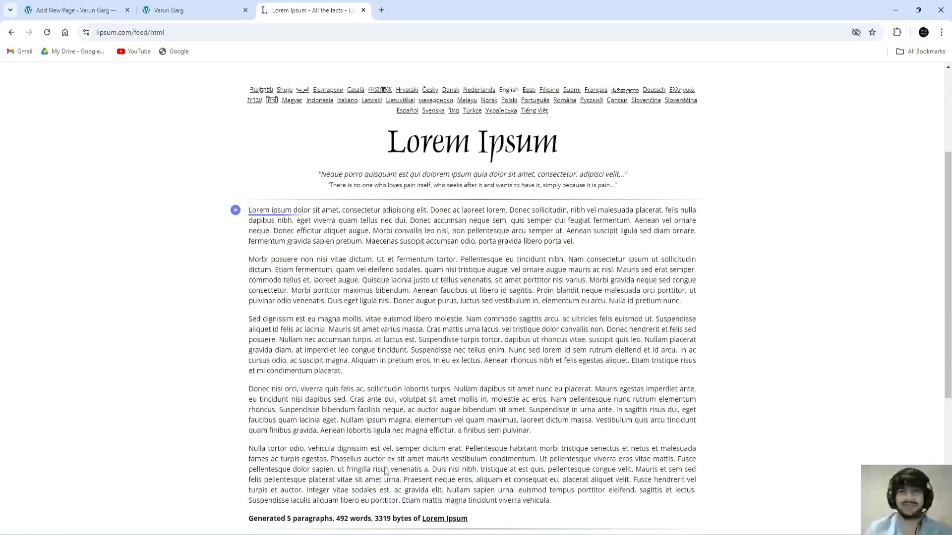
{"action": "left_click_drag", "start_coordinate": [250, 210], "coordinate": [461, 372]}
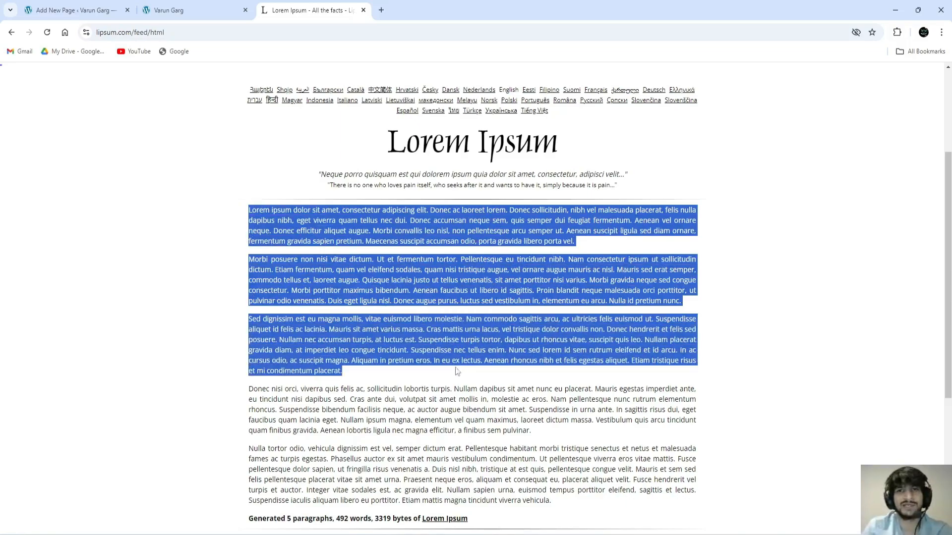
{"action": "right_click", "coordinate": [442, 332]}
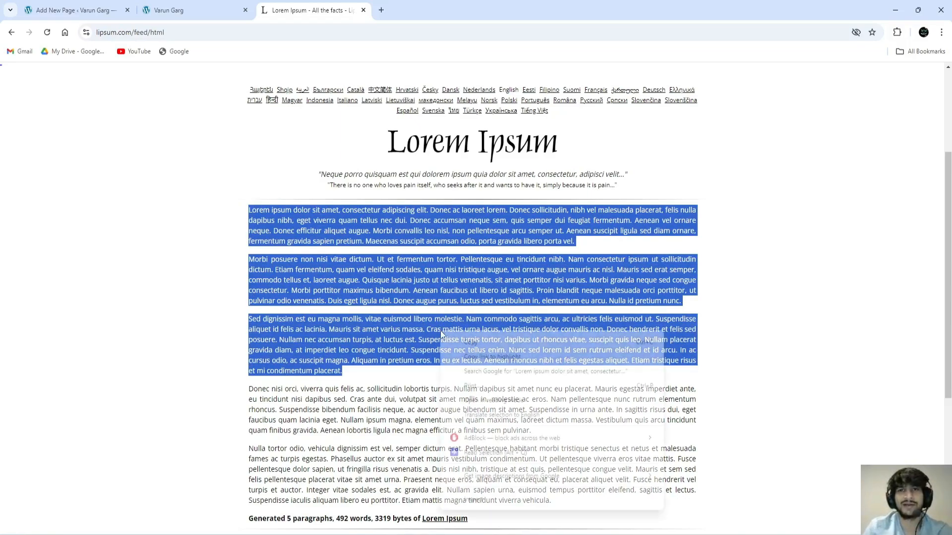
{"action": "left_click", "coordinate": [479, 343]}
{"action": "left_click", "coordinate": [195, 10]}
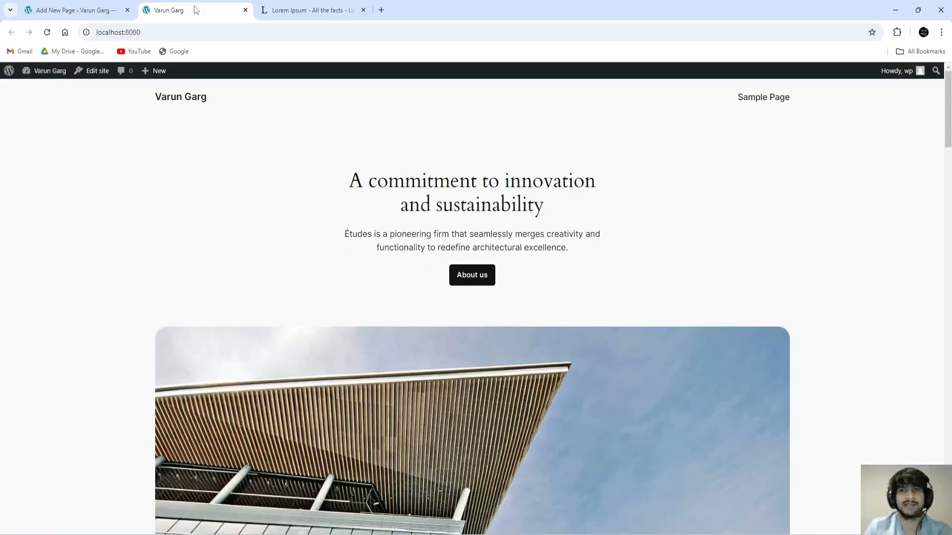
{"action": "left_click", "coordinate": [132, 10]}
Step: Paste the three copied paragraphs into the empty block as plain text
{"action": "right_click", "coordinate": [324, 203]}
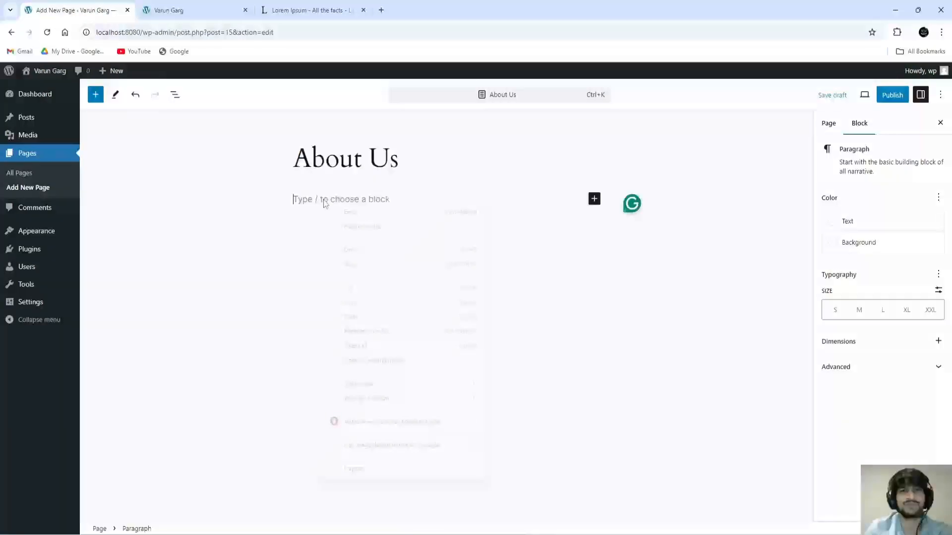
{"action": "left_click", "coordinate": [369, 332]}
{"action": "scroll", "coordinate": [443, 282], "scroll_direction": "up", "scroll_amount": 3}
Step: Select the phrase 'Donec accumsan neque sem' in the pasted text
{"action": "left_click", "coordinate": [443, 282]}
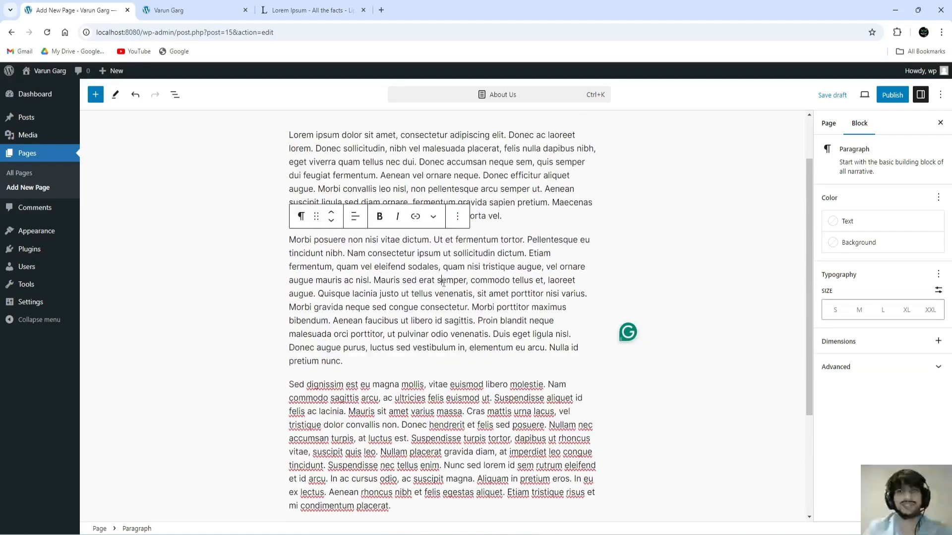
{"action": "scroll", "coordinate": [443, 281], "scroll_direction": "up", "scroll_amount": 2}
{"action": "left_click", "coordinate": [614, 246]}
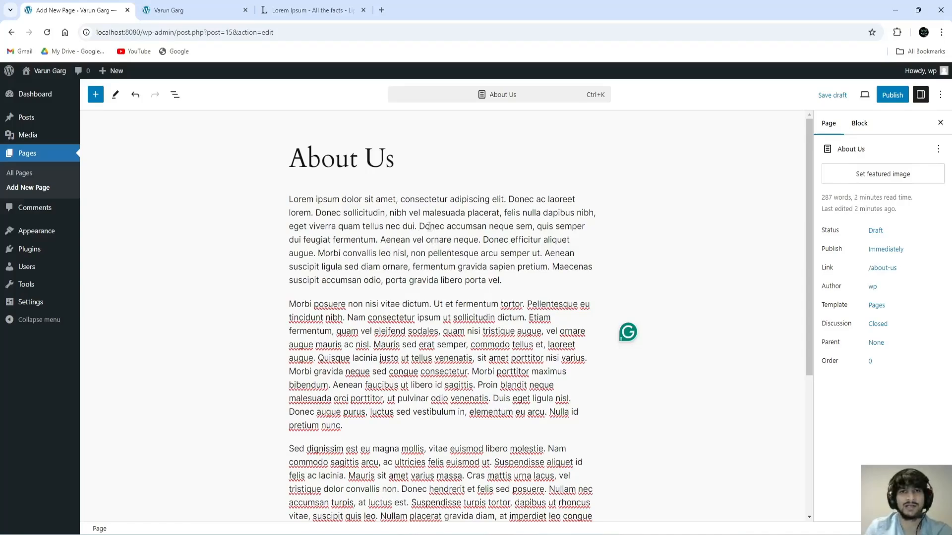
{"action": "left_click_drag", "start_coordinate": [420, 226], "coordinate": [532, 227]}
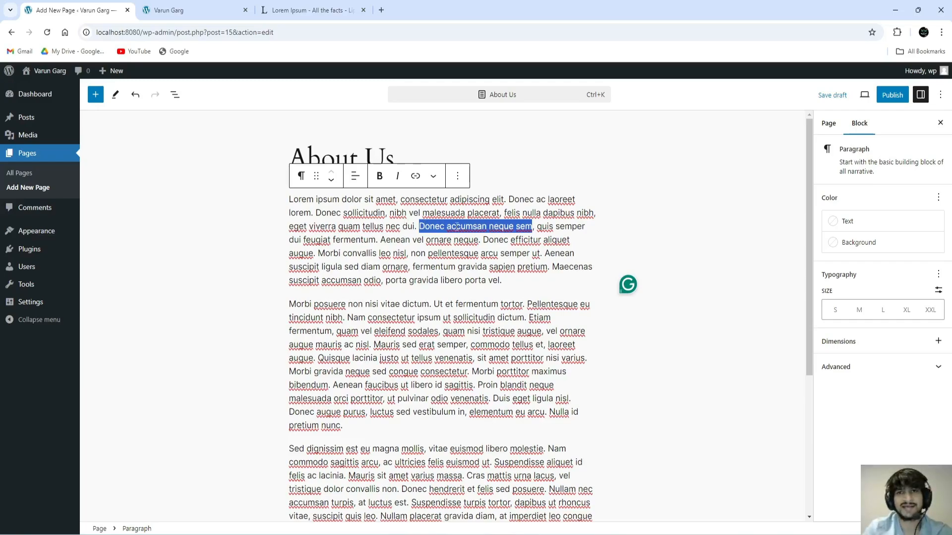
Step: Make 'Donec accumsan neque sem' bold
{"action": "left_click", "coordinate": [386, 175]}
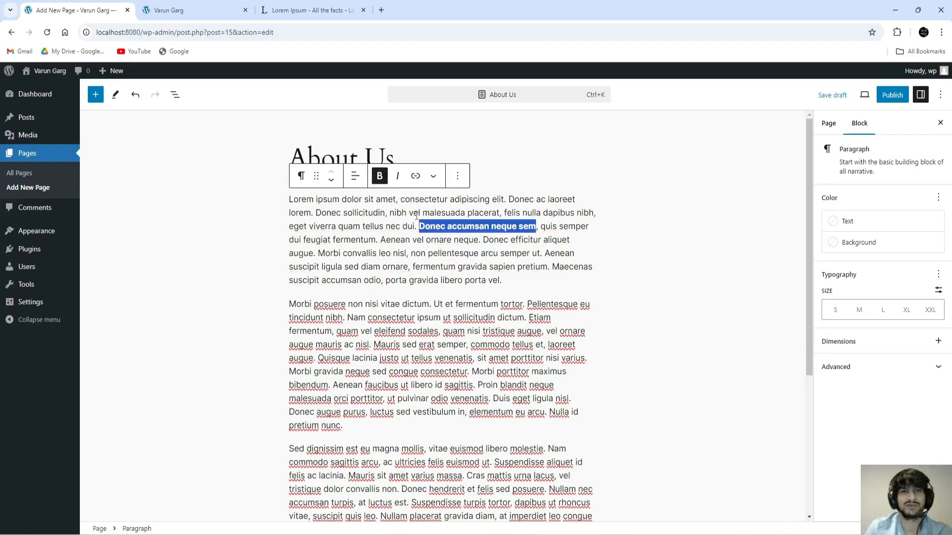
{"action": "left_click", "coordinate": [477, 240]}
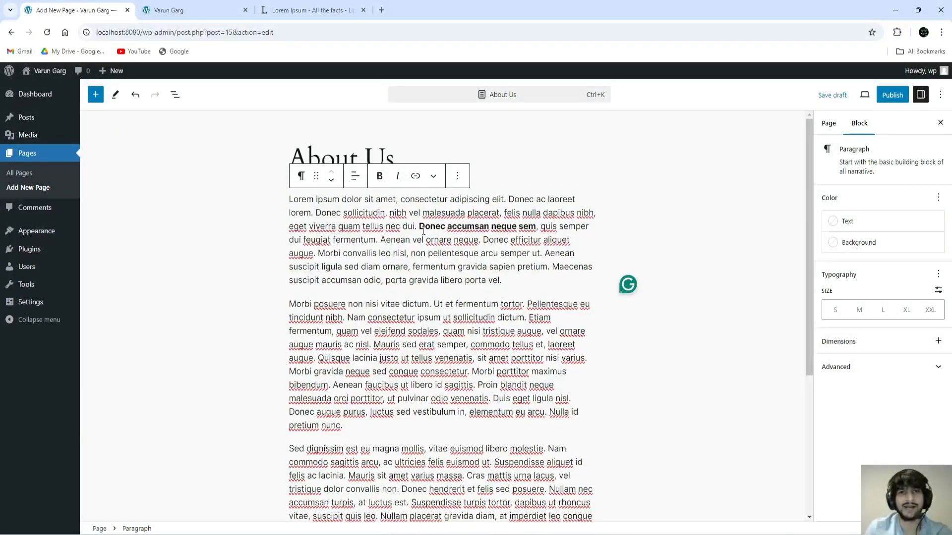
{"action": "left_click_drag", "start_coordinate": [420, 228], "coordinate": [536, 228]}
{"action": "left_click", "coordinate": [511, 245]}
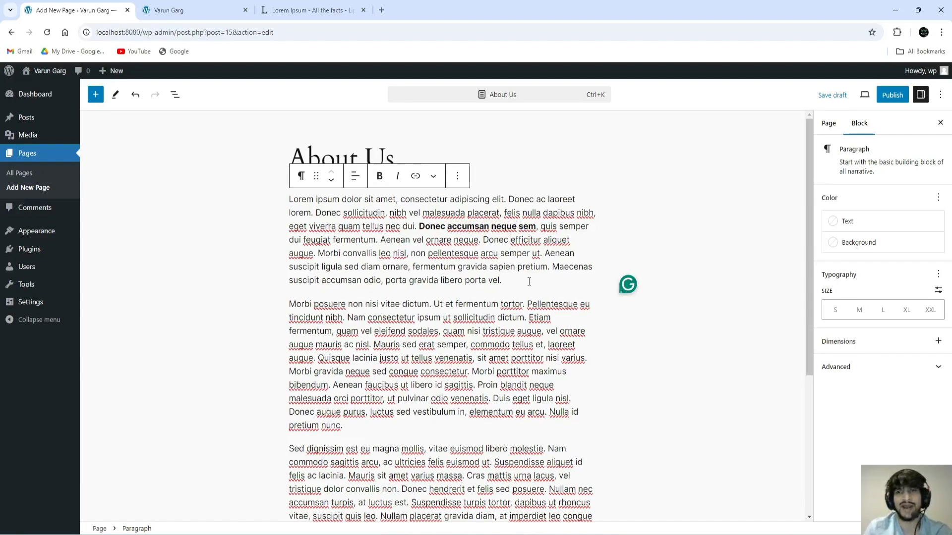
Step: Insert an empty block after the first paragraph
{"action": "scroll", "coordinate": [479, 398], "scroll_direction": "down", "scroll_amount": 2}
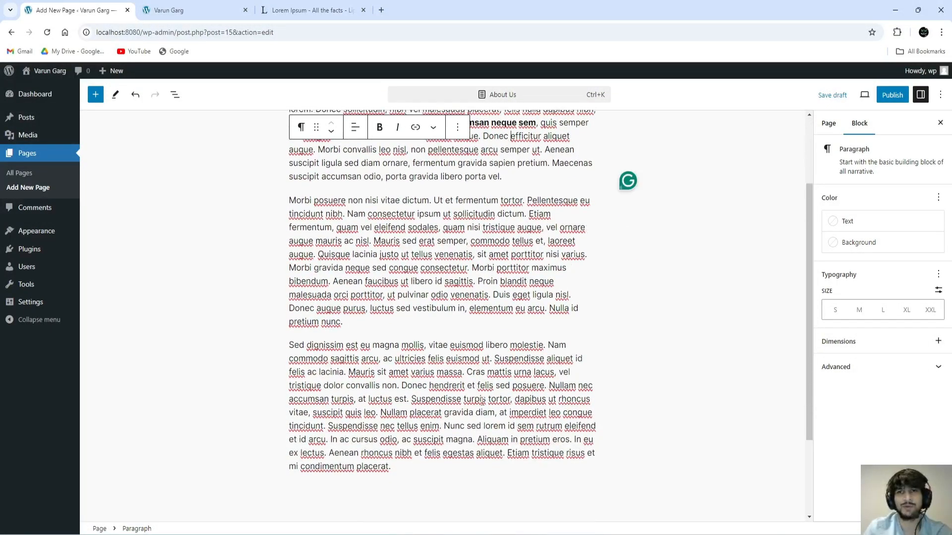
{"action": "scroll", "coordinate": [482, 400], "scroll_direction": "up", "scroll_amount": 2}
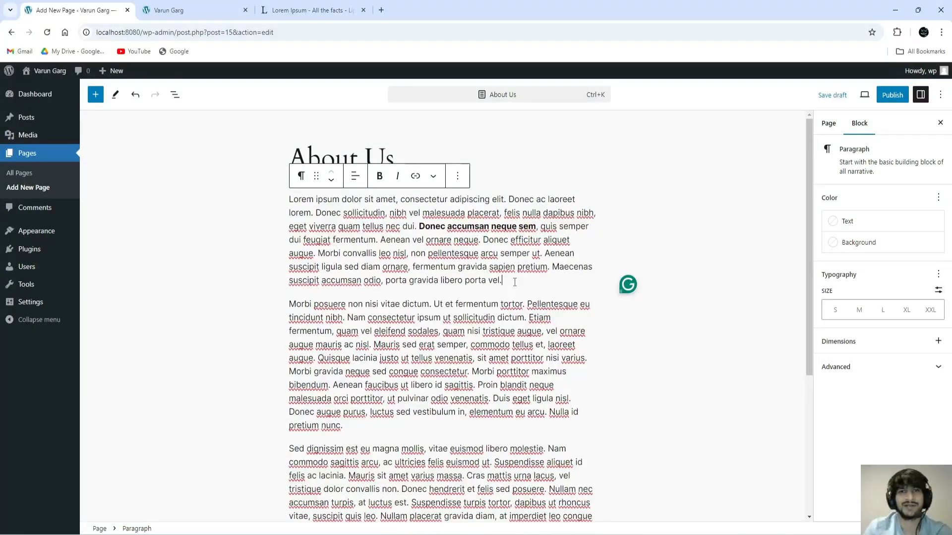
{"action": "key", "text": "Return"}
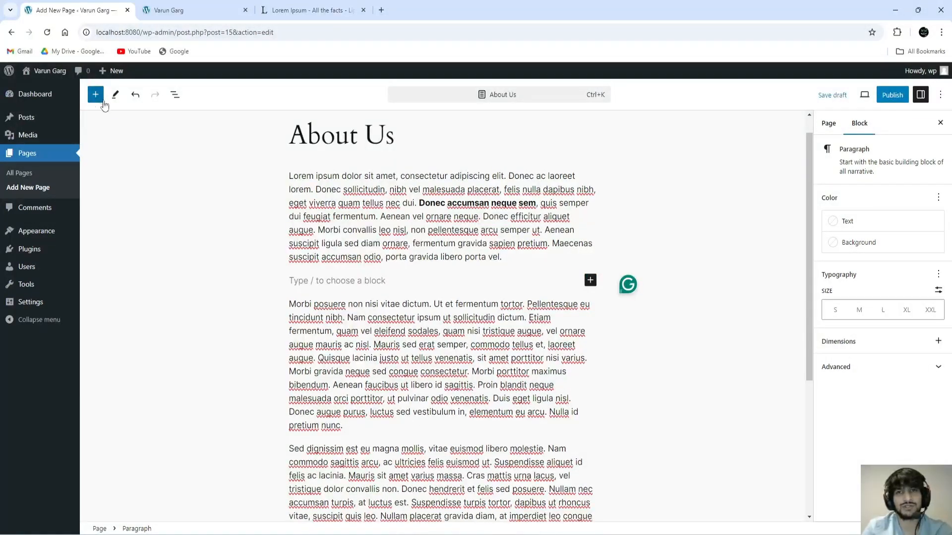
Step: From the empty block's quick inserter, expand to the full block library with Browse all
{"action": "left_click", "coordinate": [590, 281]}
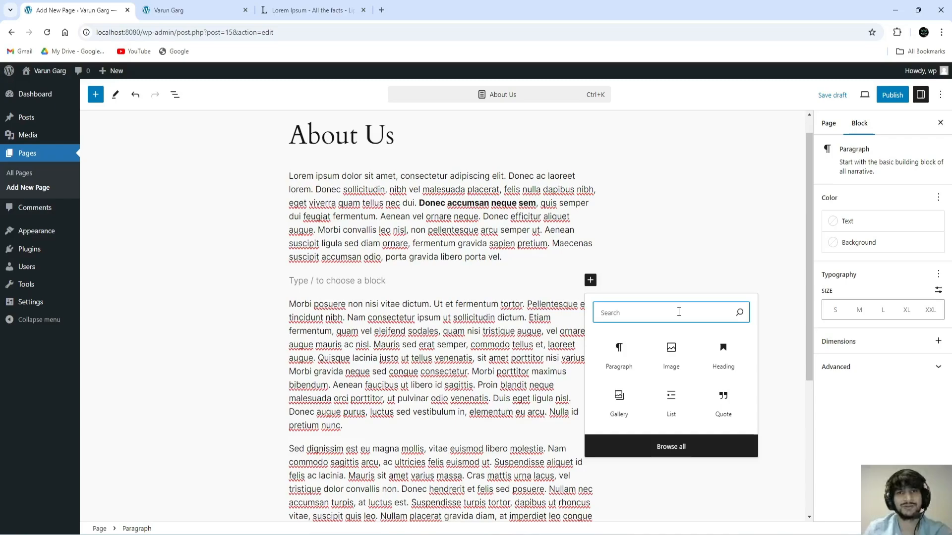
{"action": "type", "text": "123"}
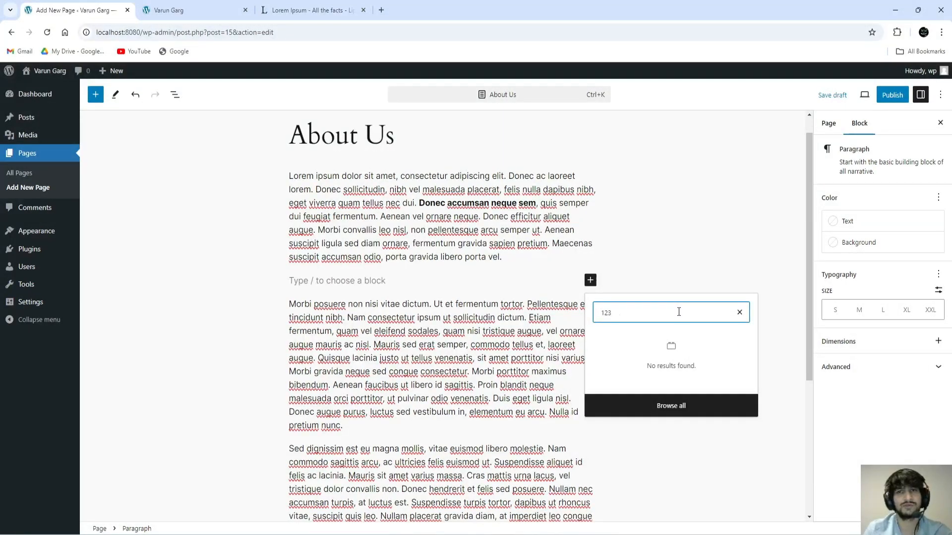
{"action": "key", "text": "BackSpace"}
{"action": "key", "text": "BackSpace"}
{"action": "key", "text": "BackSpace"}
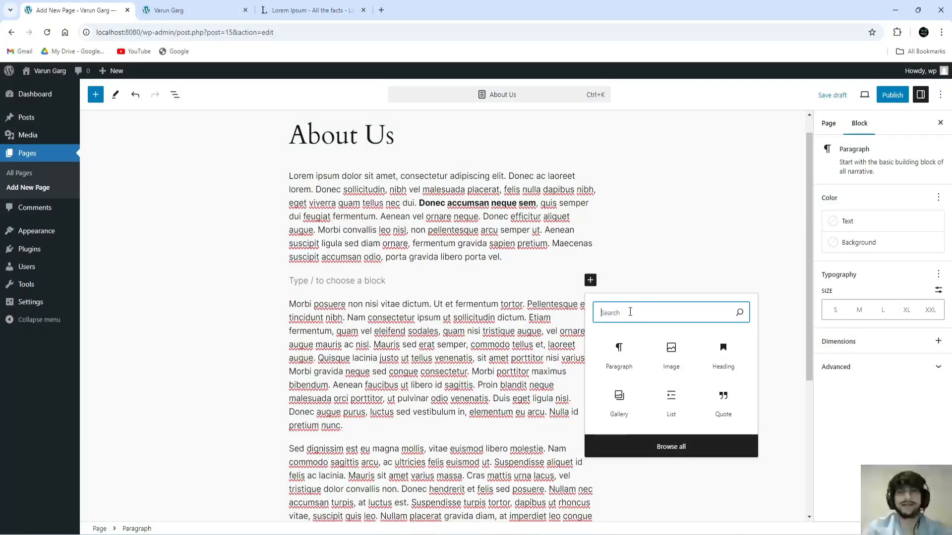
{"action": "type", "text": "1234"}
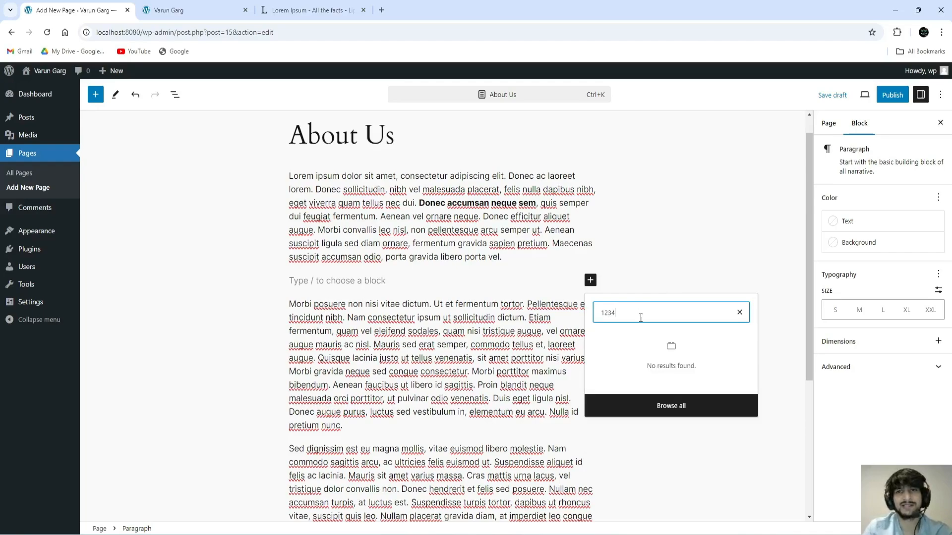
{"action": "key", "text": "BackSpace"}
{"action": "key", "text": "BackSpace"}
{"action": "key", "text": "BackSpace"}
{"action": "key", "text": "BackSpace"}
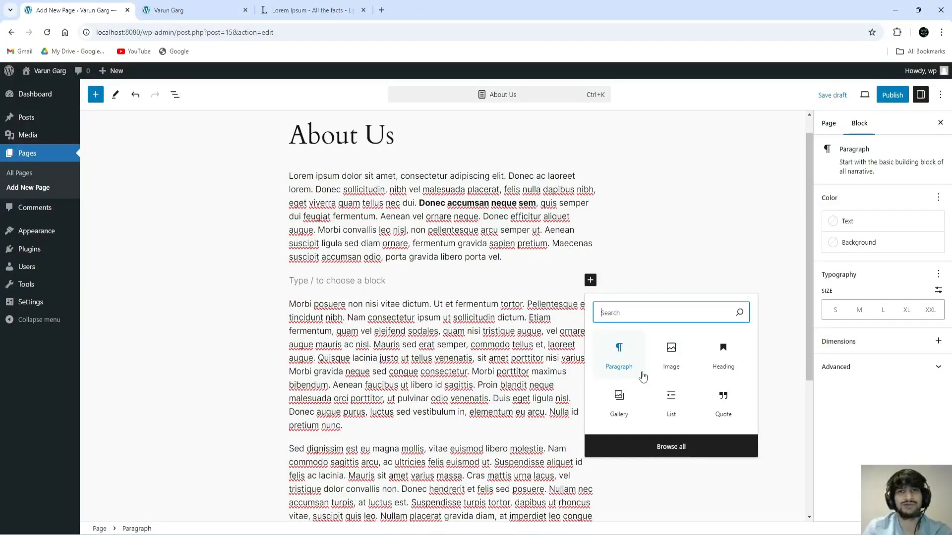
{"action": "left_click", "coordinate": [671, 447]}
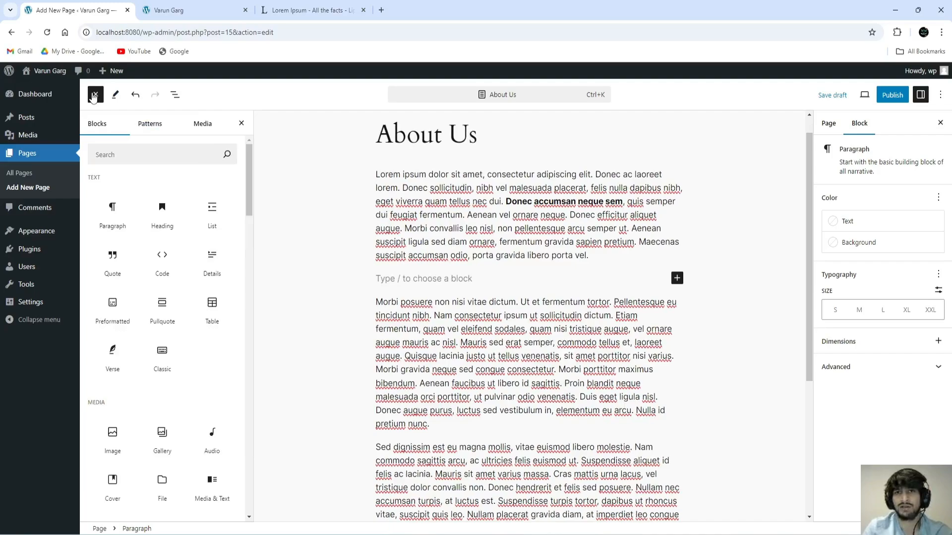
Step: Reopen the Blocks panel from the top-toolbar inserter with the empty placeholder selected
{"action": "left_click", "coordinate": [95, 94]}
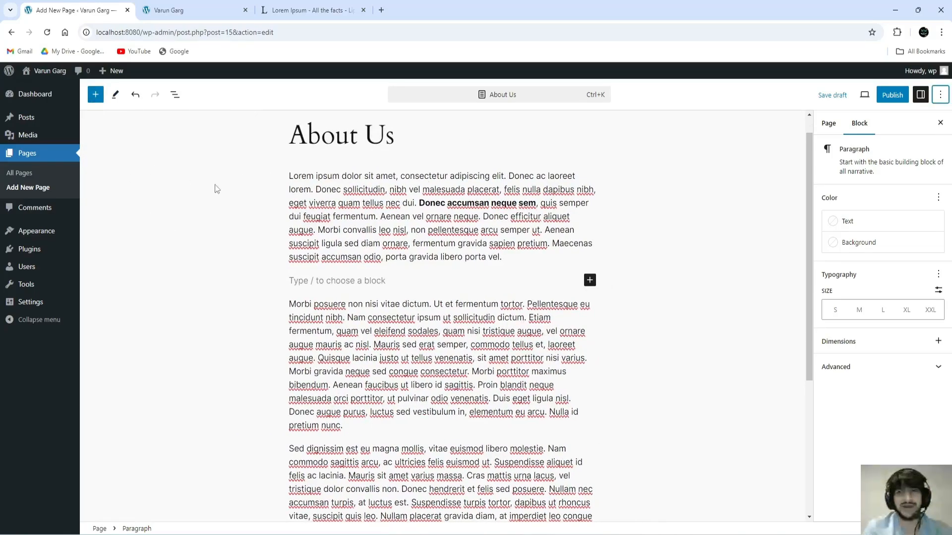
{"action": "left_click", "coordinate": [96, 95]}
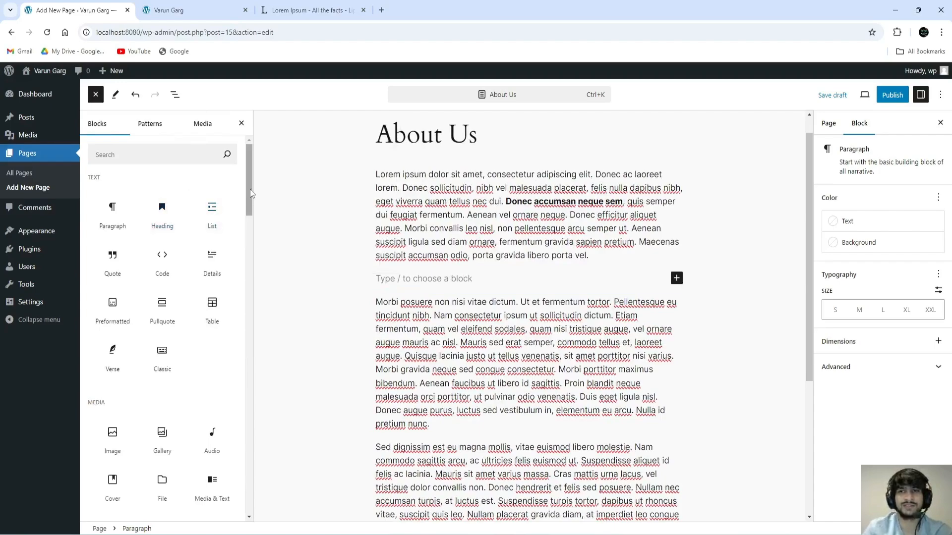
{"action": "scroll", "coordinate": [246, 197], "scroll_direction": "down", "scroll_amount": 7}
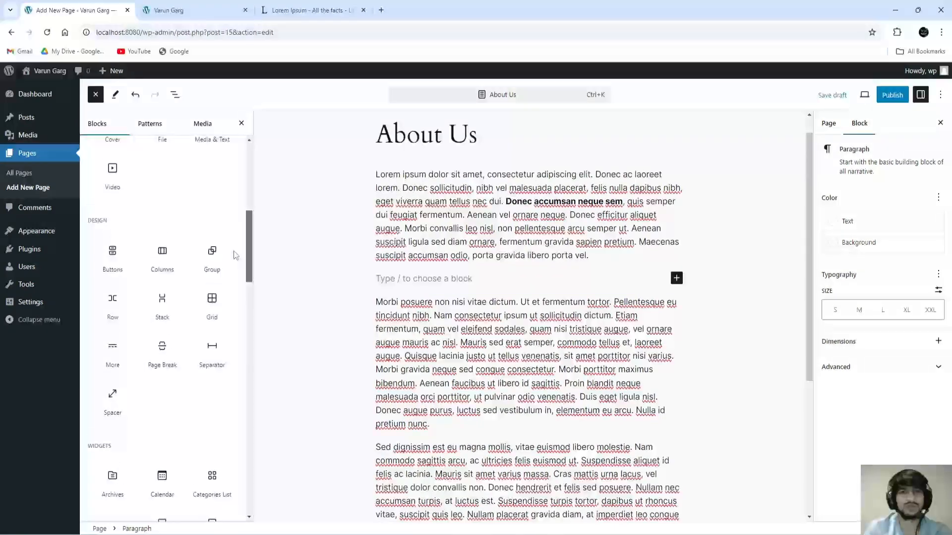
{"action": "scroll", "coordinate": [235, 255], "scroll_direction": "down", "scroll_amount": 4}
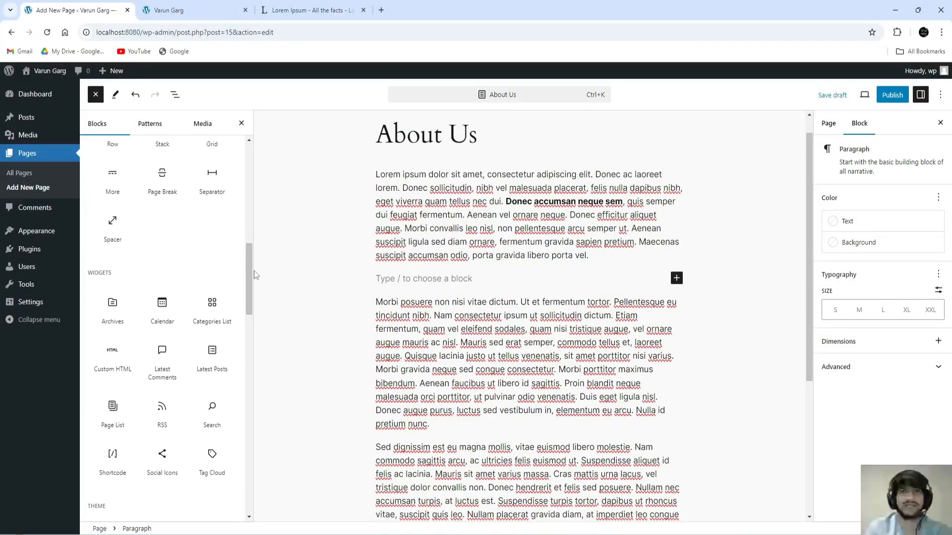
{"action": "left_click_drag", "start_coordinate": [250, 273], "coordinate": [225, 145]}
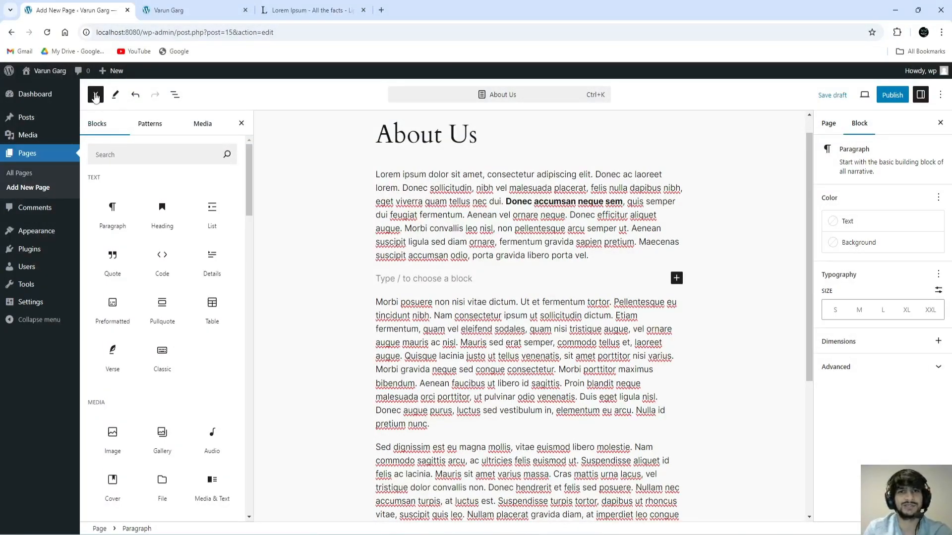
{"action": "left_click", "coordinate": [95, 97]}
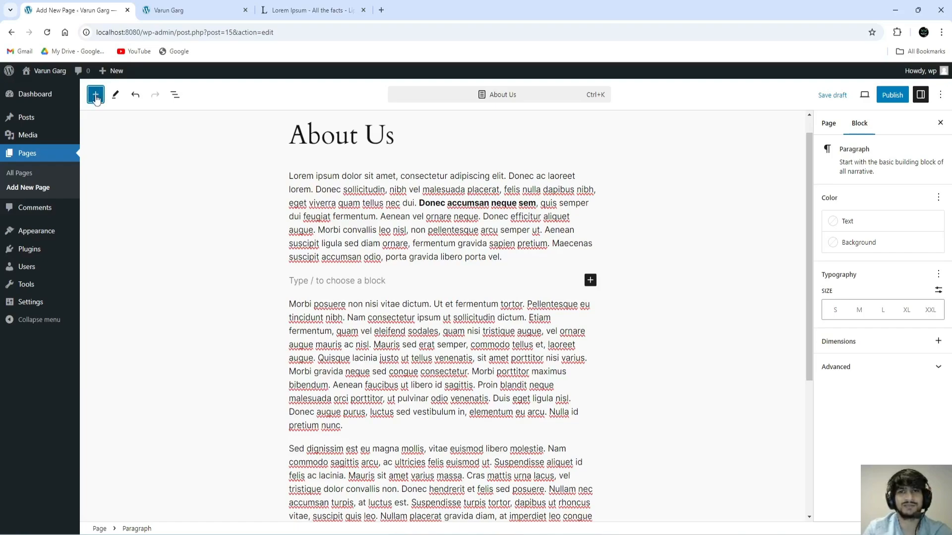
{"action": "left_click", "coordinate": [95, 95]}
{"action": "left_click_drag", "start_coordinate": [245, 160], "coordinate": [248, 176]}
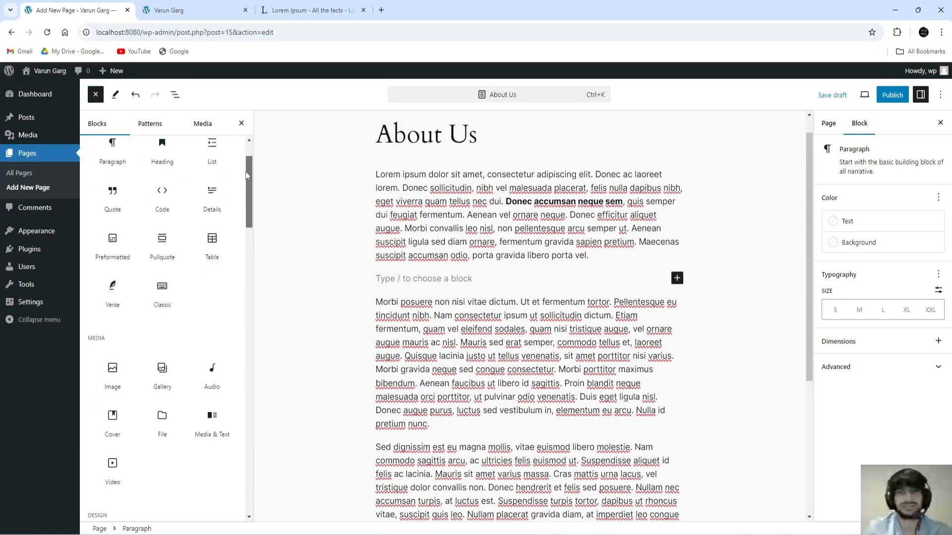
{"action": "scroll", "coordinate": [243, 215], "scroll_direction": "down", "scroll_amount": 5}
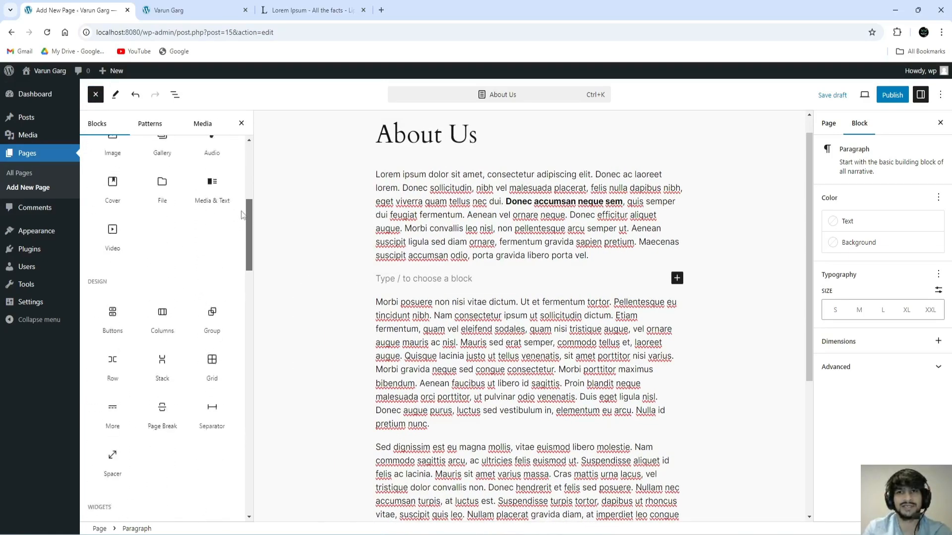
{"action": "scroll", "coordinate": [243, 214], "scroll_direction": "up", "scroll_amount": 6}
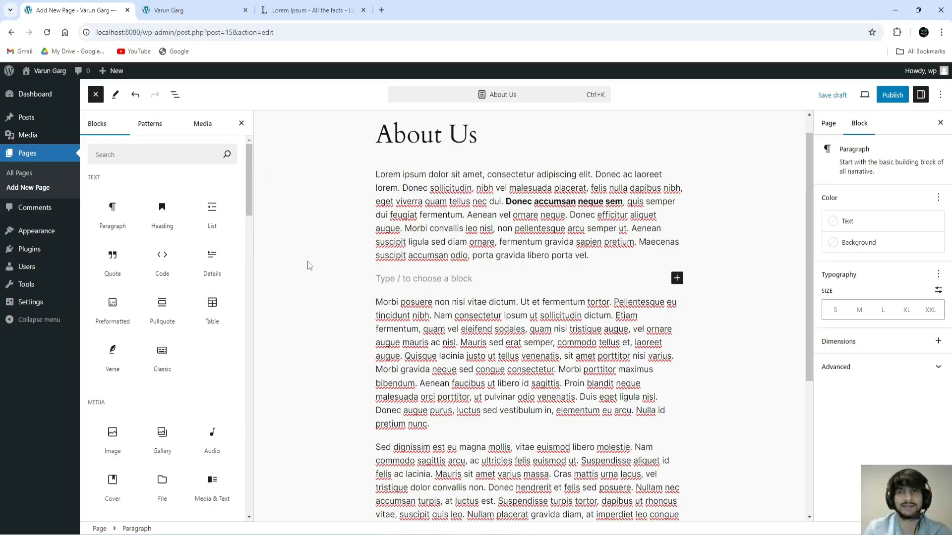
{"action": "left_click", "coordinate": [320, 269]}
{"action": "left_click", "coordinate": [356, 280]}
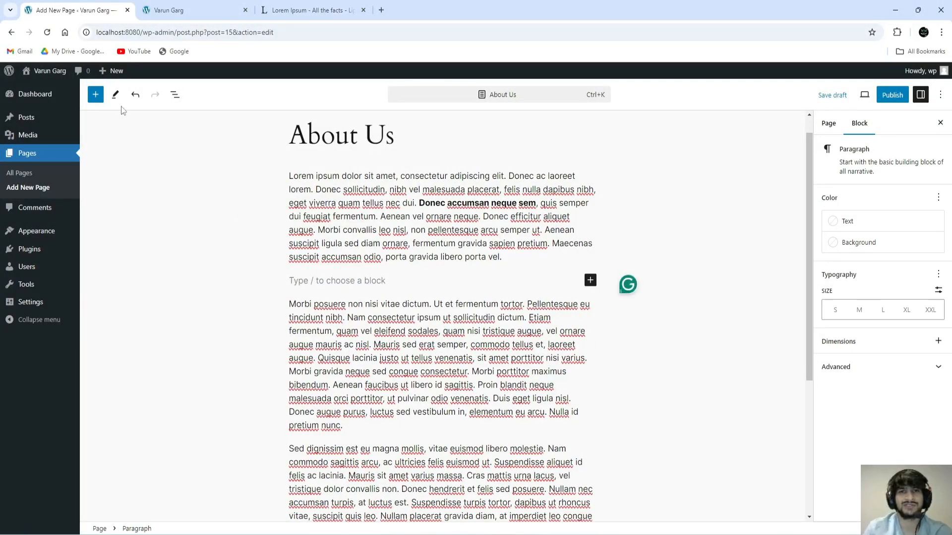
{"action": "left_click", "coordinate": [97, 97]}
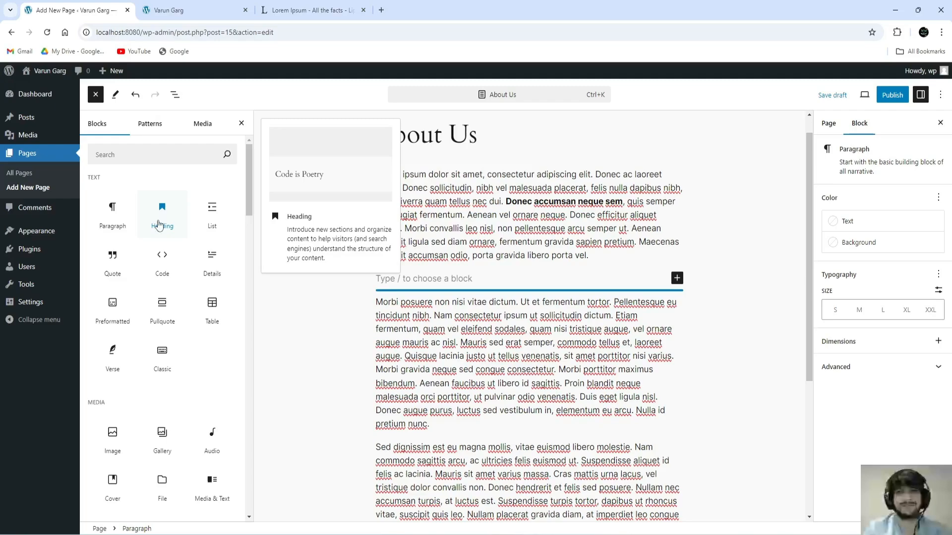
Step: Insert a Heading block and move it below the Morbi posuere paragraph
{"action": "left_click", "coordinate": [162, 218]}
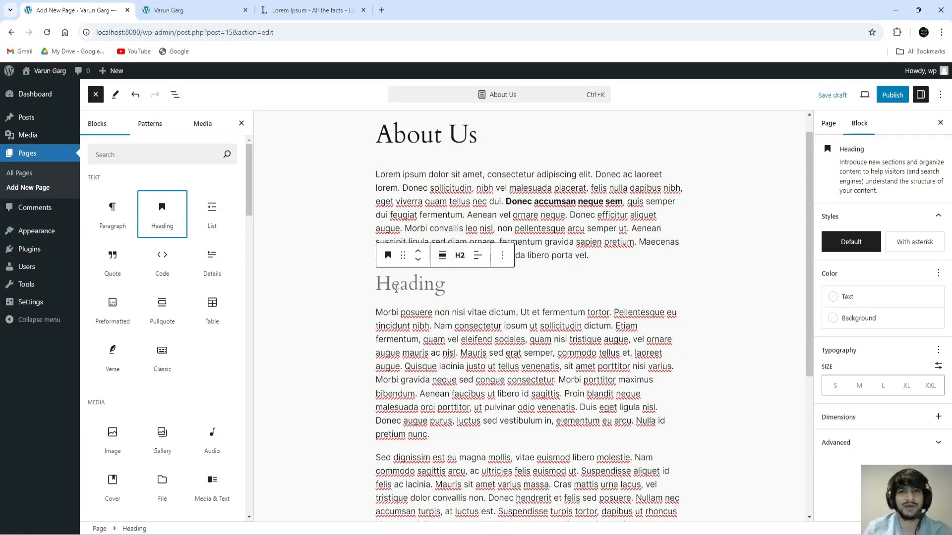
{"action": "left_click", "coordinate": [411, 280]}
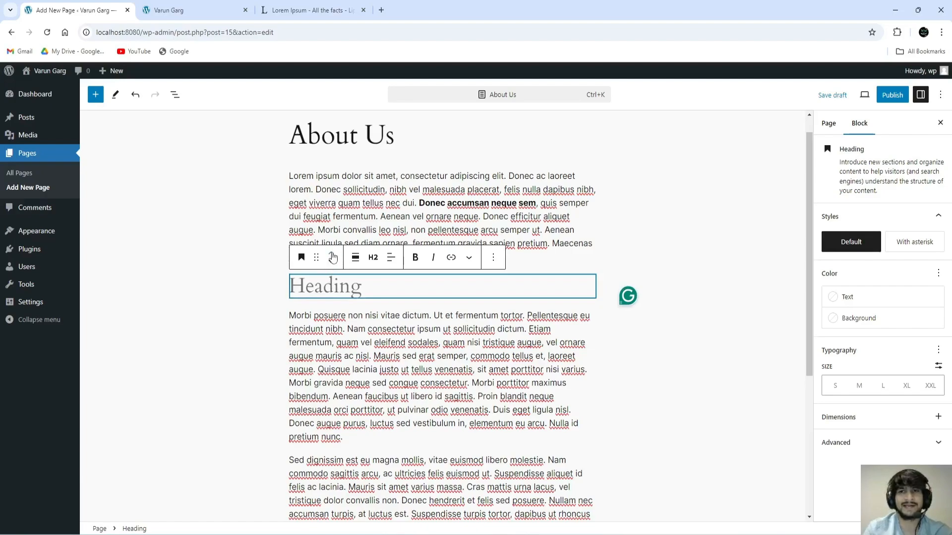
{"action": "left_click", "coordinate": [331, 254]}
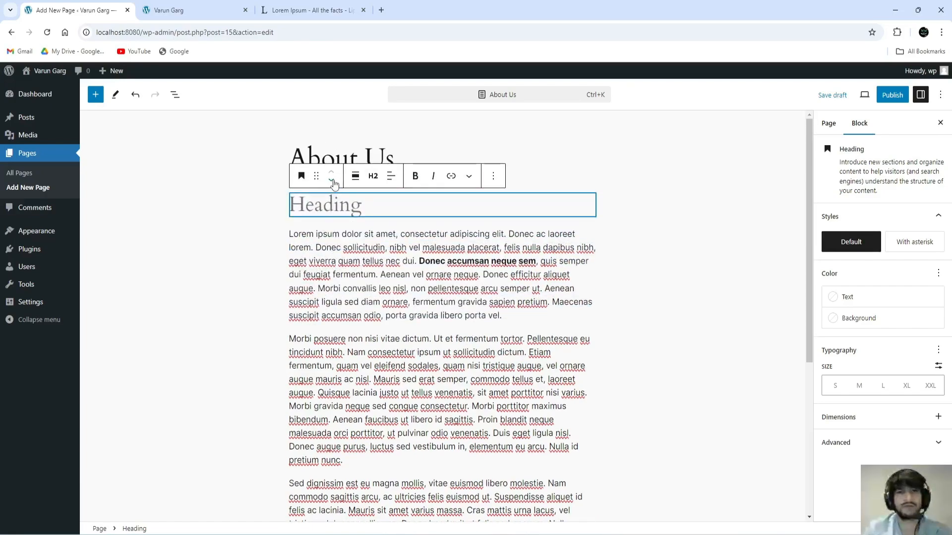
{"action": "left_click", "coordinate": [332, 181]}
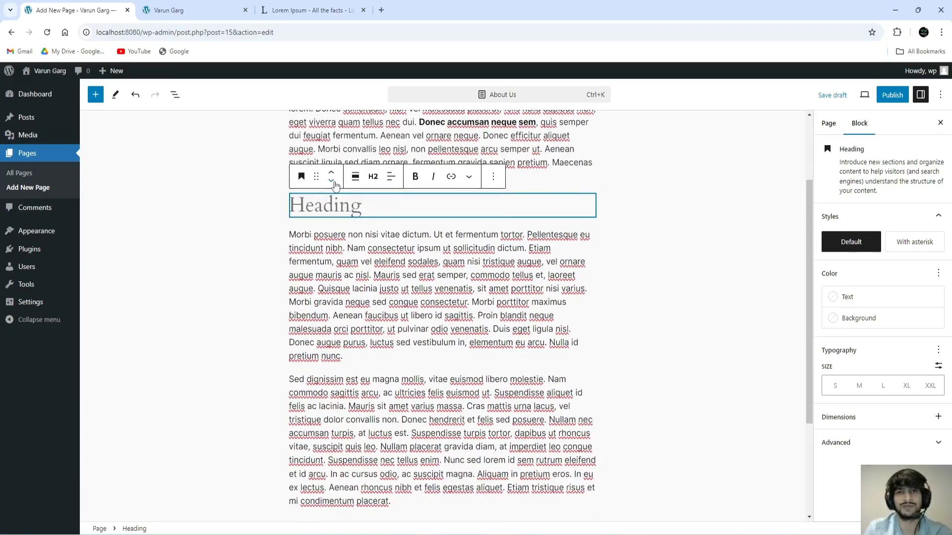
{"action": "left_click", "coordinate": [332, 181]}
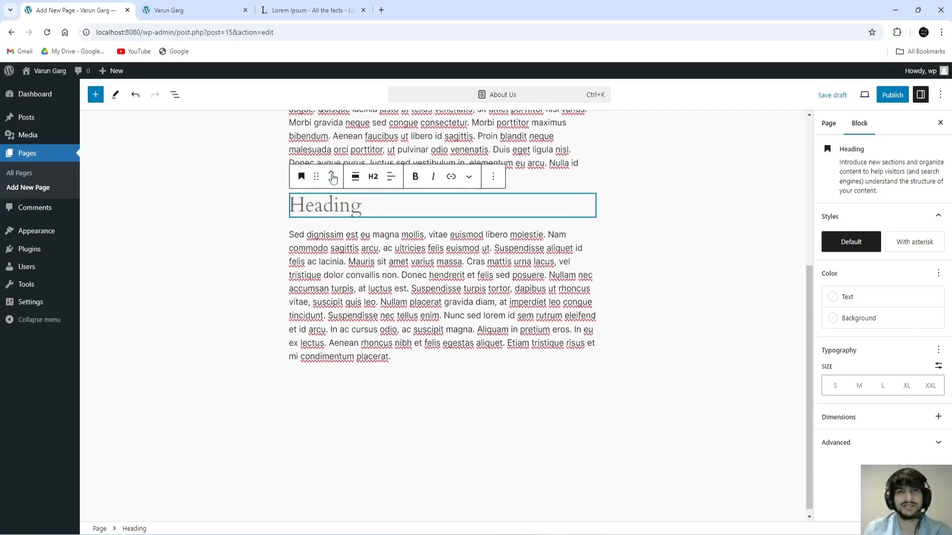
{"action": "left_click", "coordinate": [332, 176]}
{"action": "left_click", "coordinate": [332, 183]}
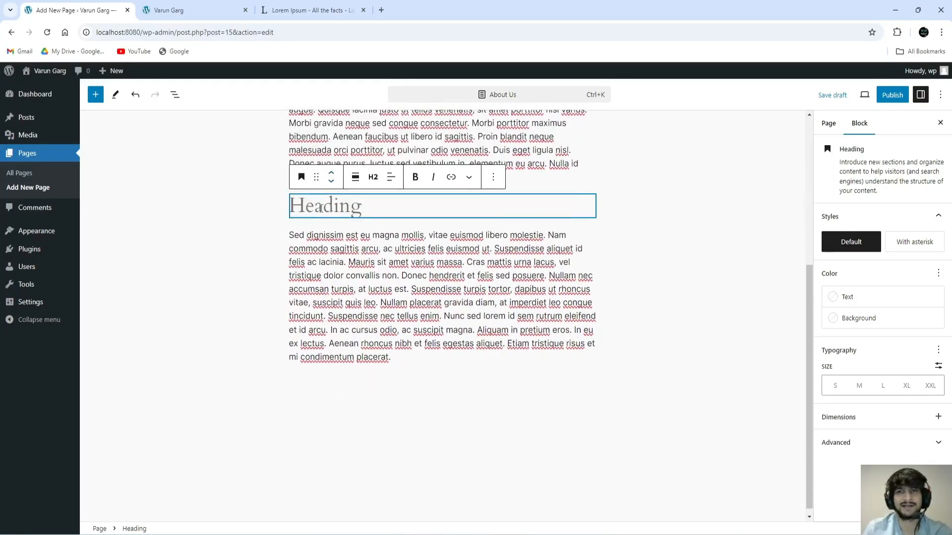
{"action": "left_click", "coordinate": [515, 183]}
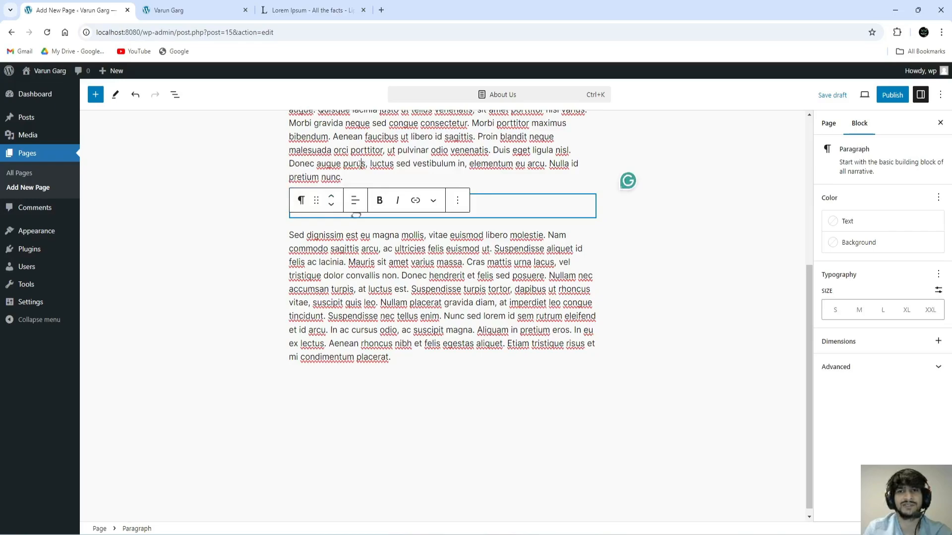
{"action": "left_click", "coordinate": [320, 207]}
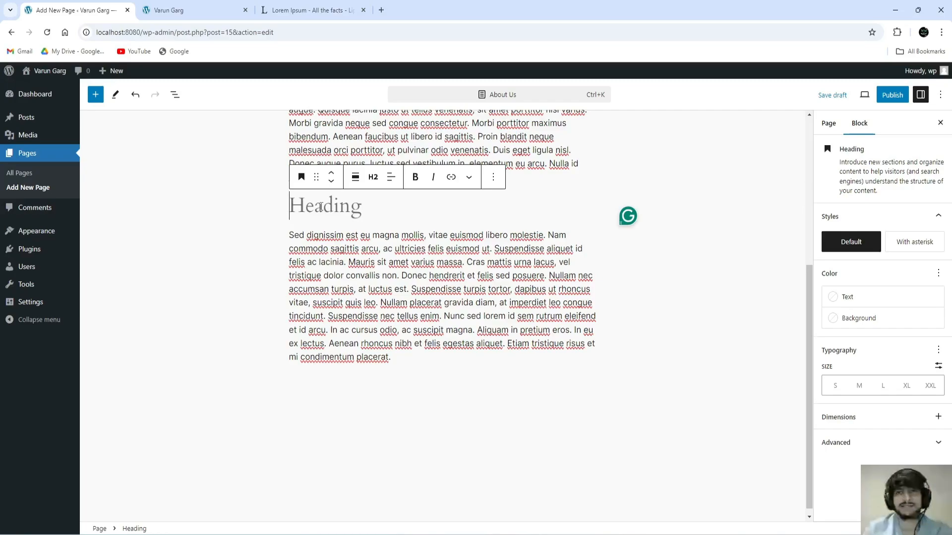
Step: Type 'Who We Are' into the empty heading
{"action": "type", "text": "Who "}
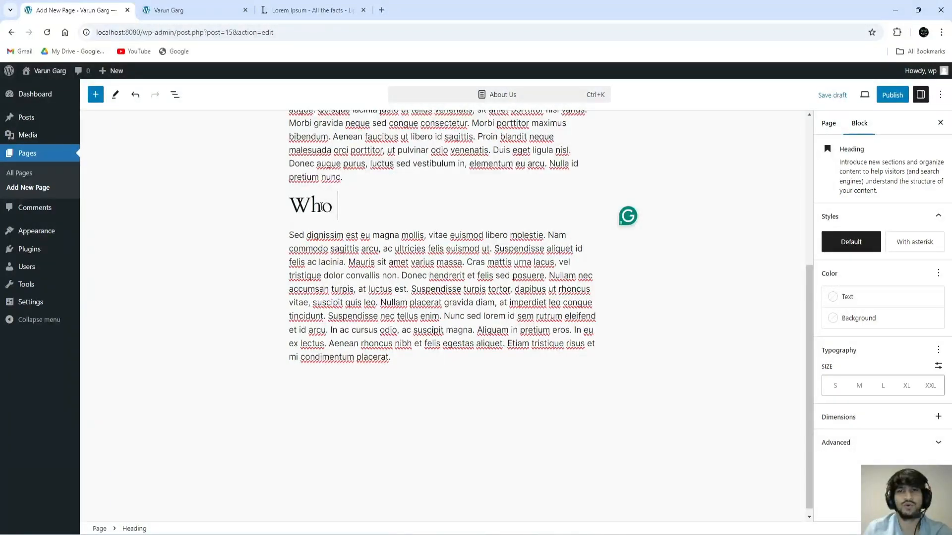
{"action": "type", "text": "We Are"}
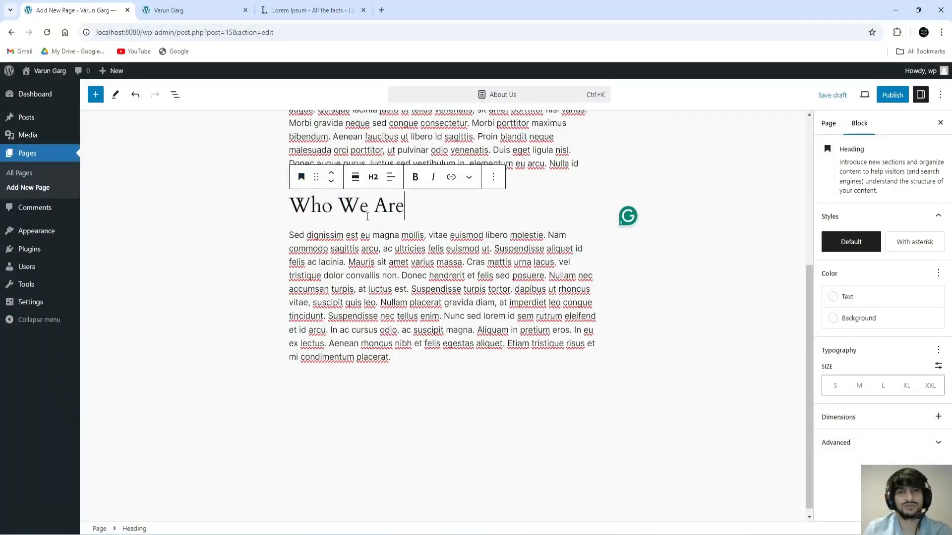
{"action": "left_click", "coordinate": [515, 276]}
{"action": "left_click", "coordinate": [404, 206]}
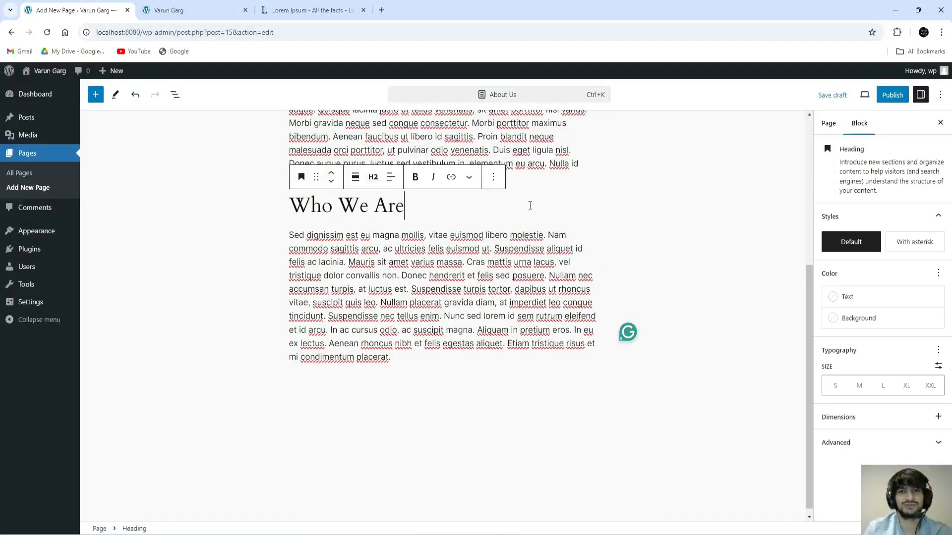
{"action": "left_click_drag", "start_coordinate": [404, 206], "coordinate": [290, 207]}
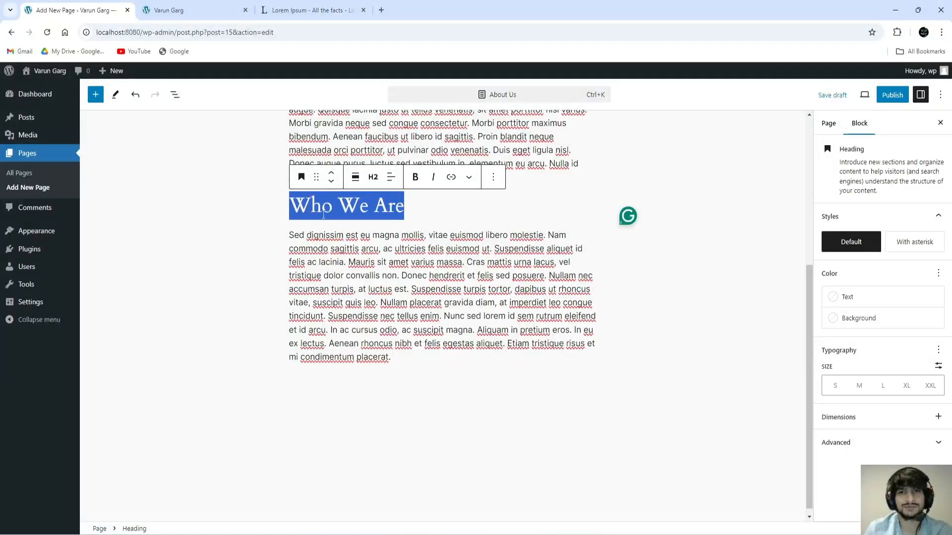
{"action": "left_click", "coordinate": [370, 249]}
{"action": "left_click", "coordinate": [379, 207]}
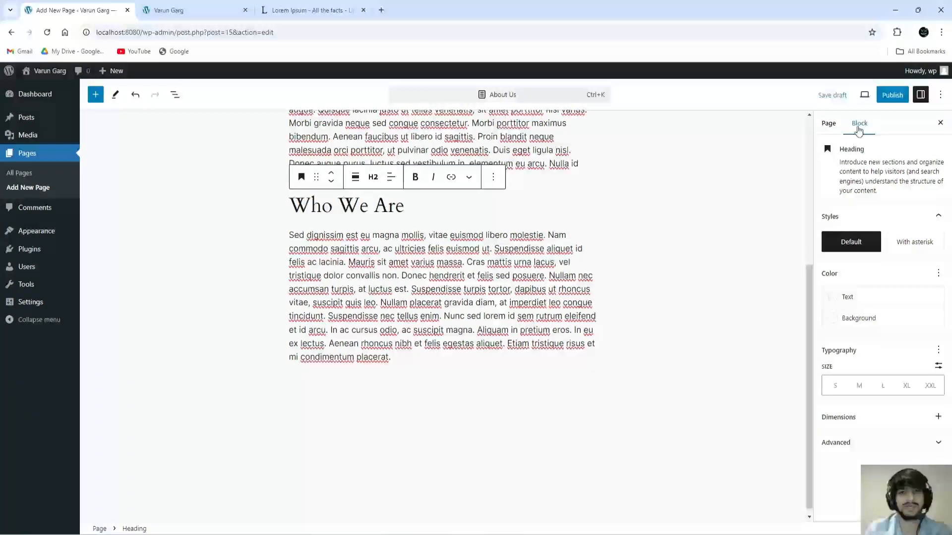
{"action": "left_click", "coordinate": [422, 277]}
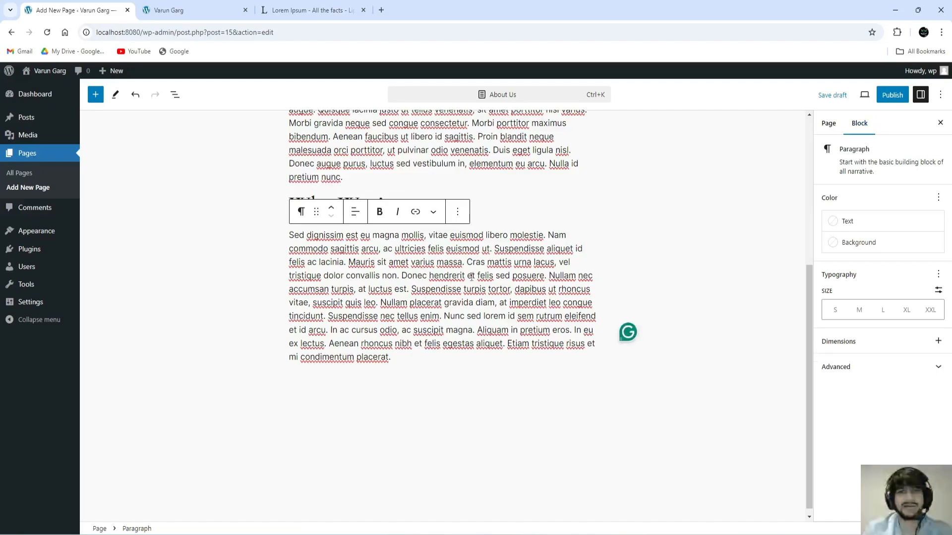
{"action": "left_click", "coordinate": [389, 197]}
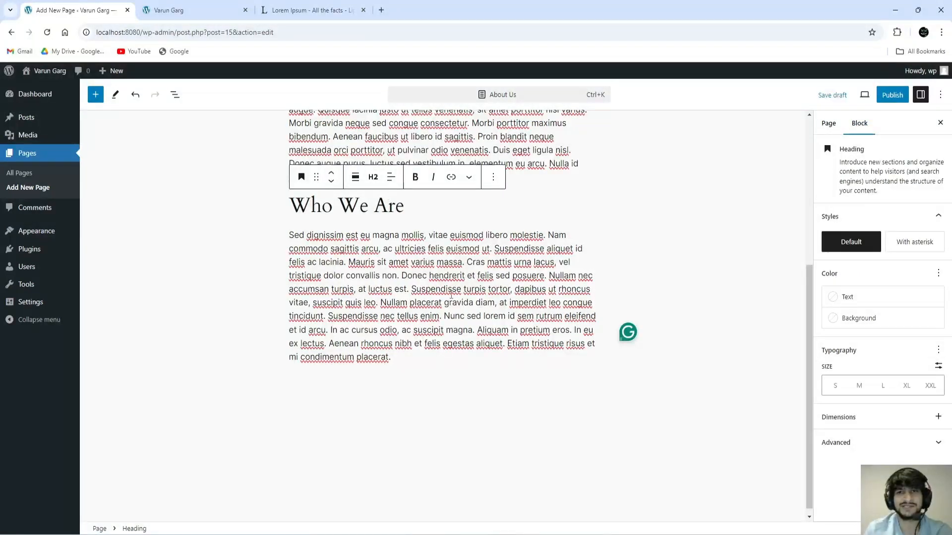
{"action": "left_click", "coordinate": [453, 292]}
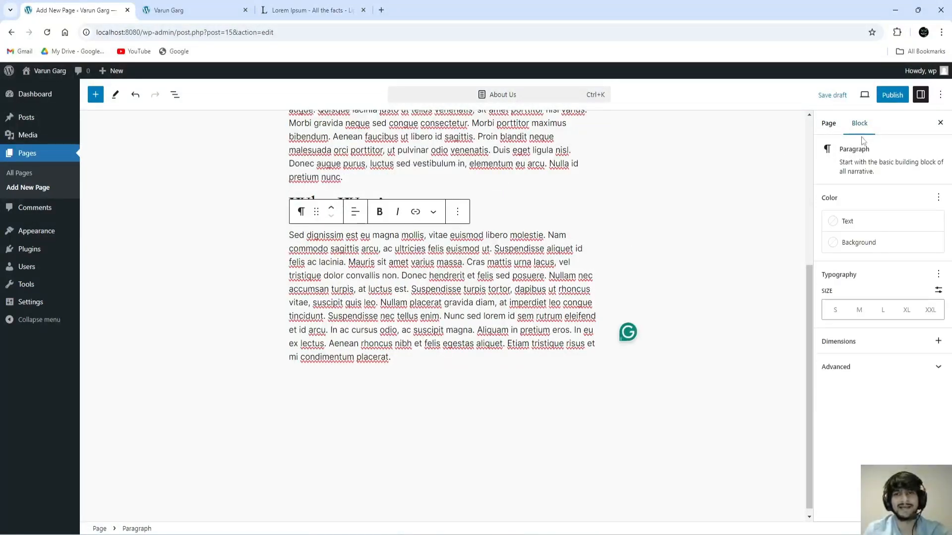
{"action": "left_click_drag", "start_coordinate": [839, 150], "coordinate": [875, 153]}
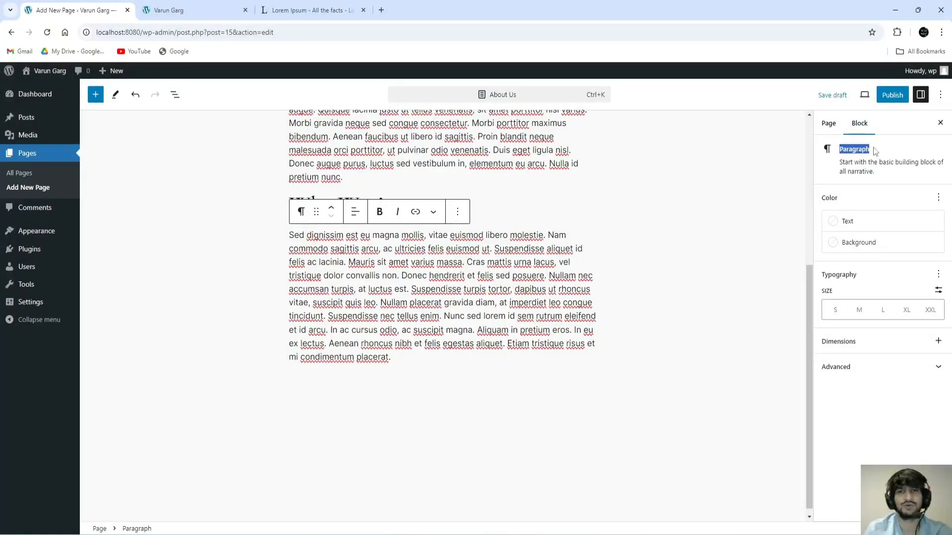
{"action": "left_click", "coordinate": [487, 205]}
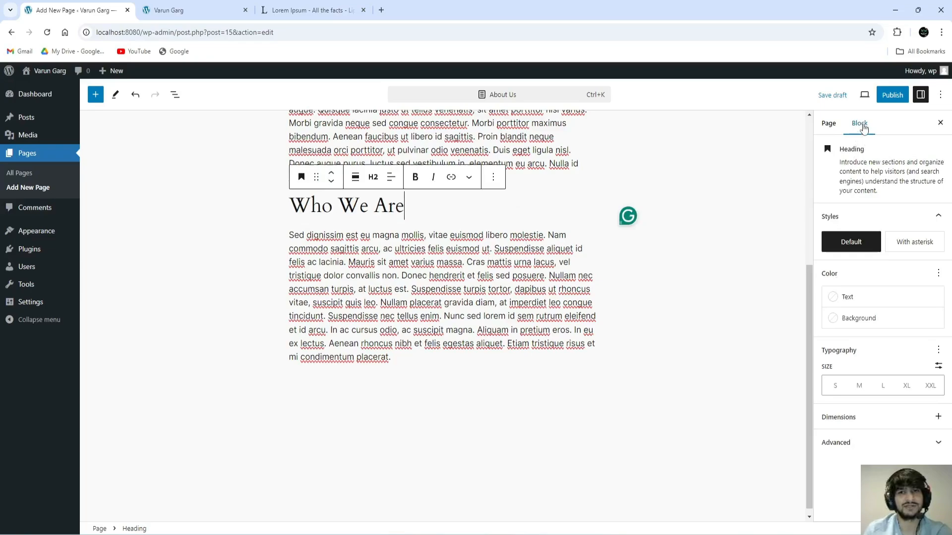
{"action": "left_click_drag", "start_coordinate": [841, 150], "coordinate": [870, 153]}
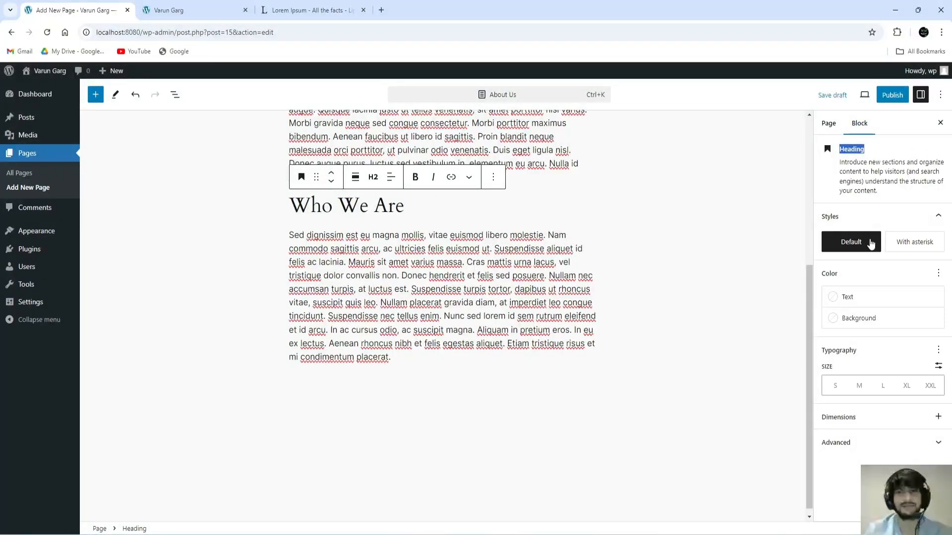
{"action": "left_click", "coordinate": [882, 178]}
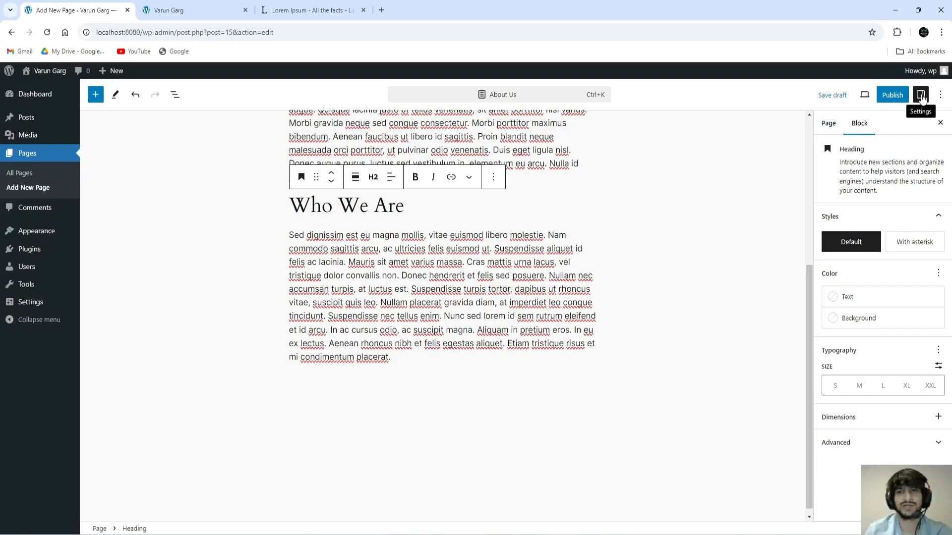
Step: Show the heading's block settings sidebar
{"action": "left_click", "coordinate": [921, 95]}
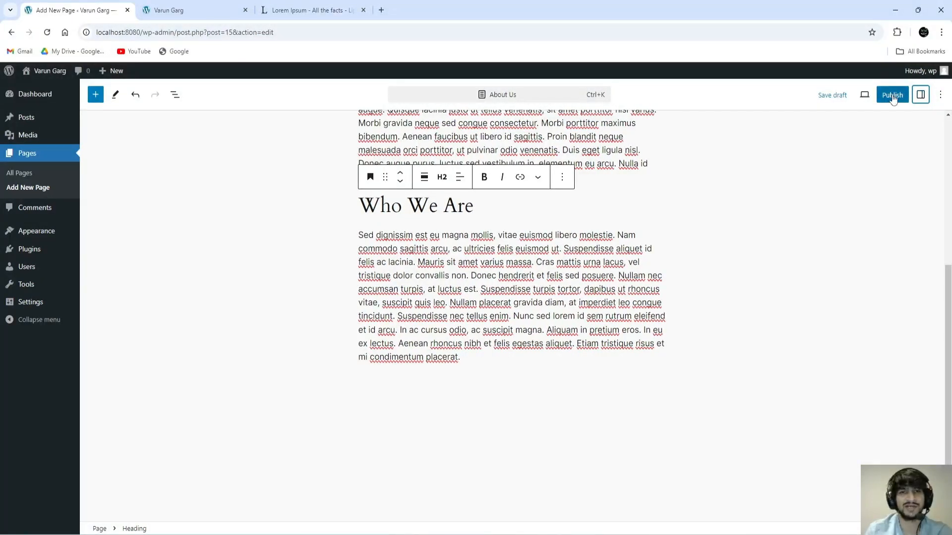
{"action": "left_click", "coordinate": [921, 95]}
{"action": "left_click", "coordinate": [921, 96]}
{"action": "left_click", "coordinate": [921, 95]}
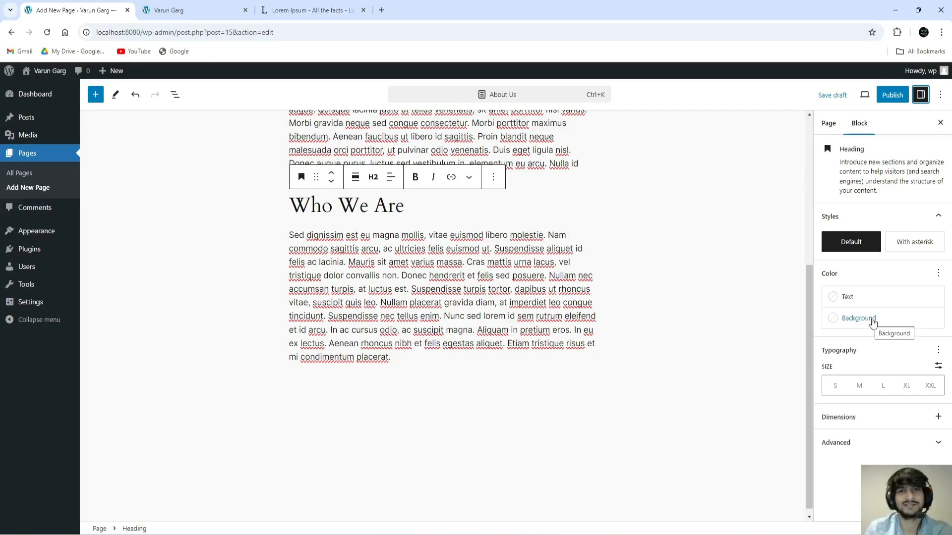
Step: Set the heading background to the sage-green Accent / Four colour
{"action": "left_click", "coordinate": [867, 321]}
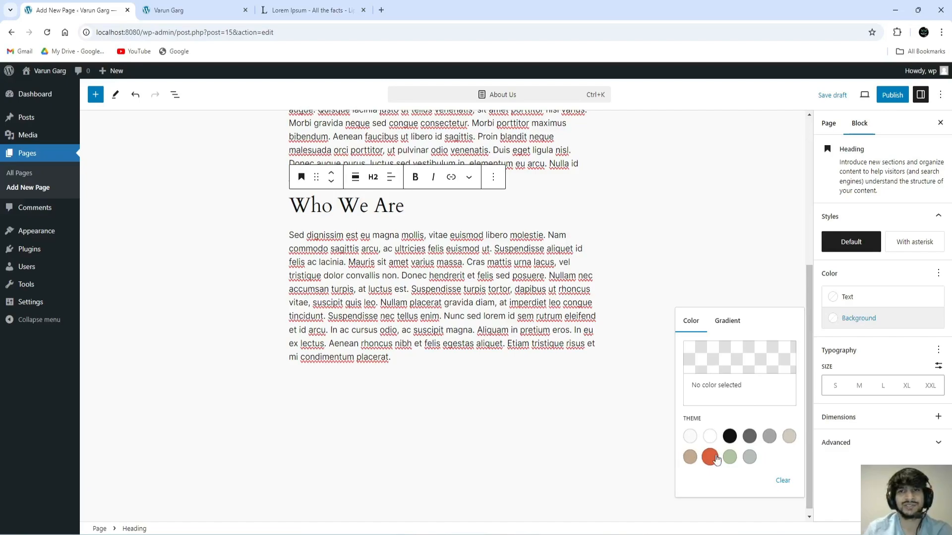
{"action": "left_click", "coordinate": [730, 457]}
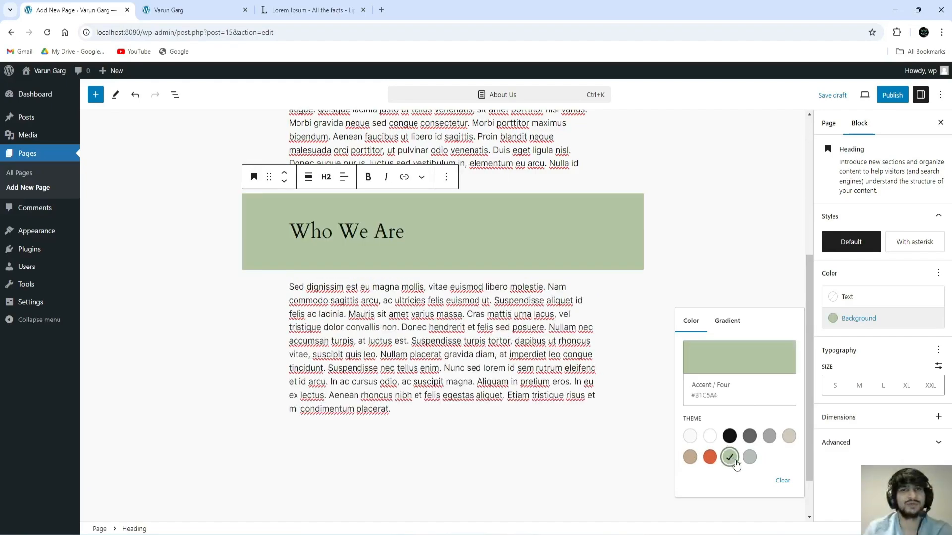
{"action": "left_click", "coordinate": [395, 231]}
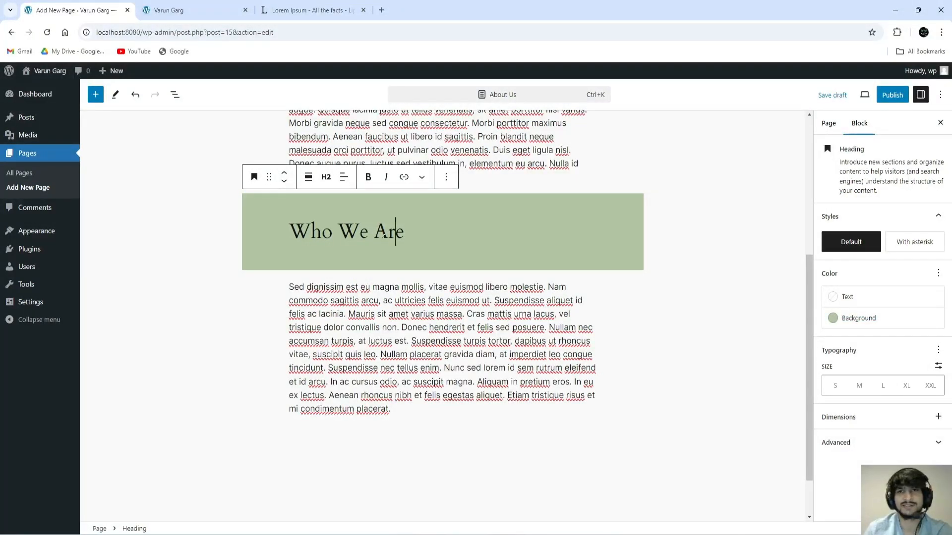
Step: Set the heading text colour to white (Base / Two)
{"action": "left_click", "coordinate": [862, 302]}
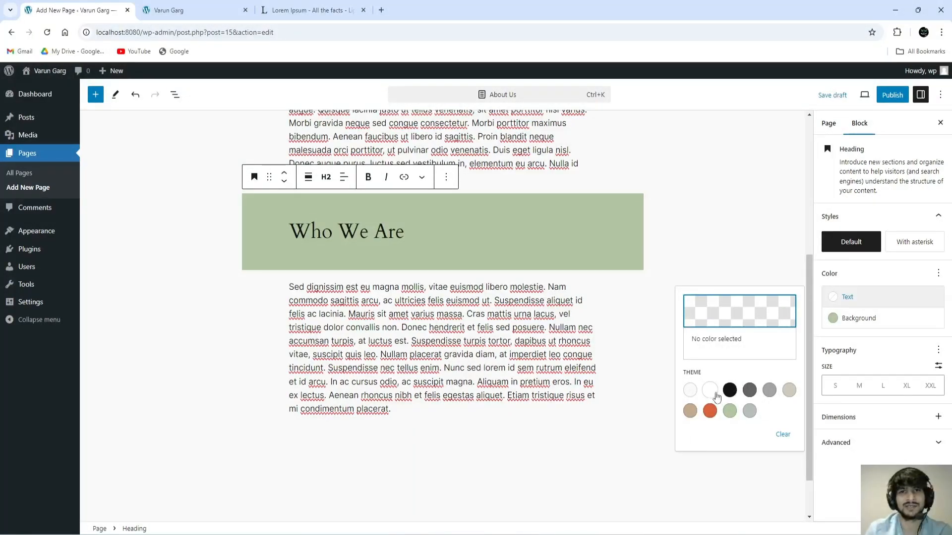
{"action": "left_click", "coordinate": [749, 411]}
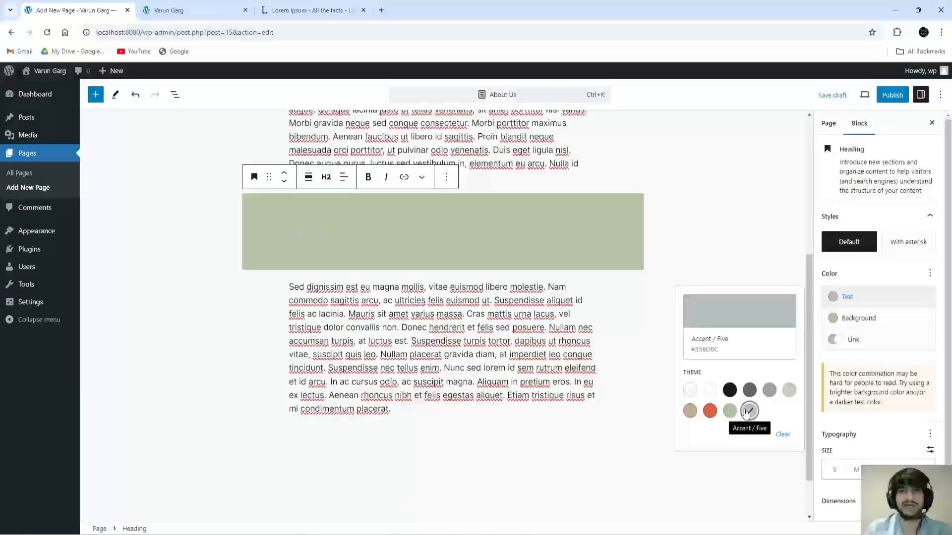
{"action": "left_click", "coordinate": [711, 412]}
{"action": "left_click", "coordinate": [710, 391]}
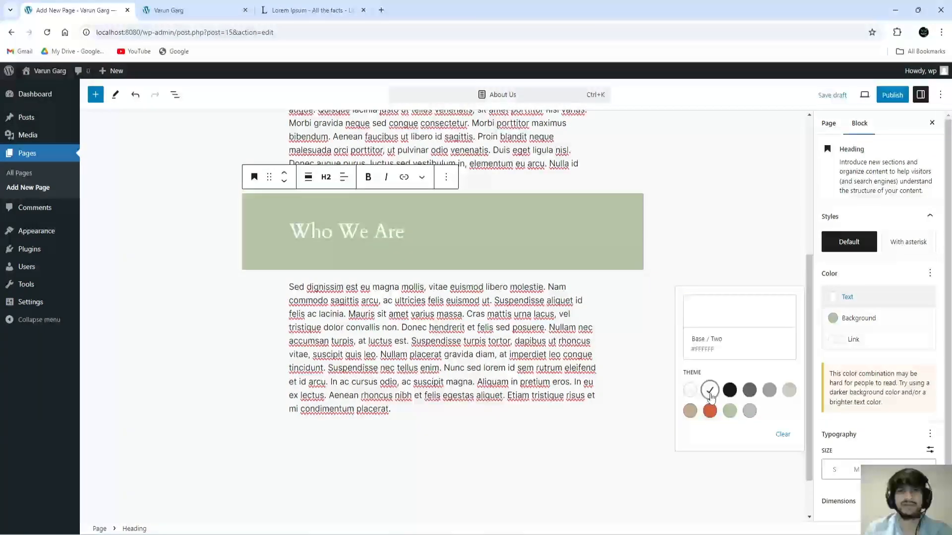
{"action": "left_click", "coordinate": [677, 240]}
{"action": "left_click", "coordinate": [396, 232]}
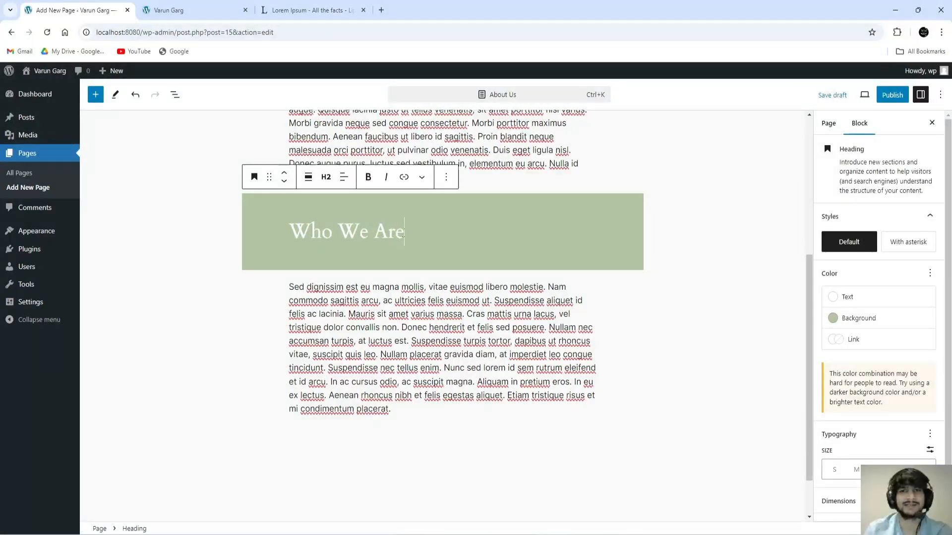
{"action": "left_click_drag", "start_coordinate": [407, 232], "coordinate": [289, 232]}
{"action": "left_click", "coordinate": [466, 232]}
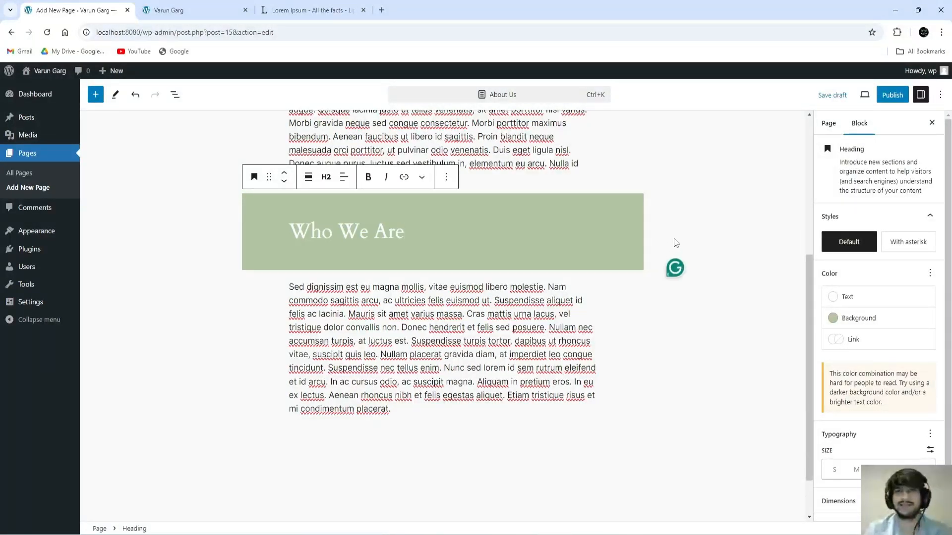
{"action": "left_click", "coordinate": [719, 221]}
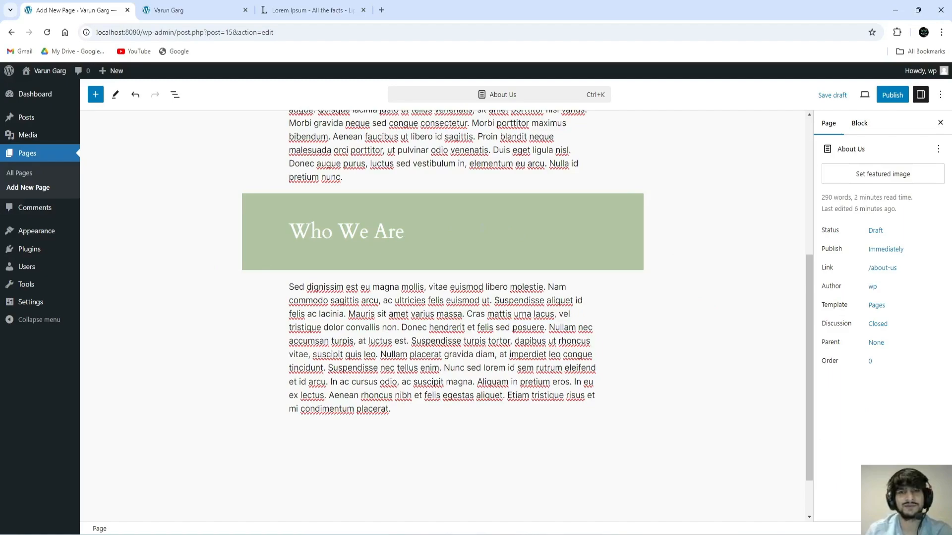
{"action": "left_click_drag", "start_coordinate": [404, 231], "coordinate": [290, 231]}
{"action": "left_click", "coordinate": [388, 231]}
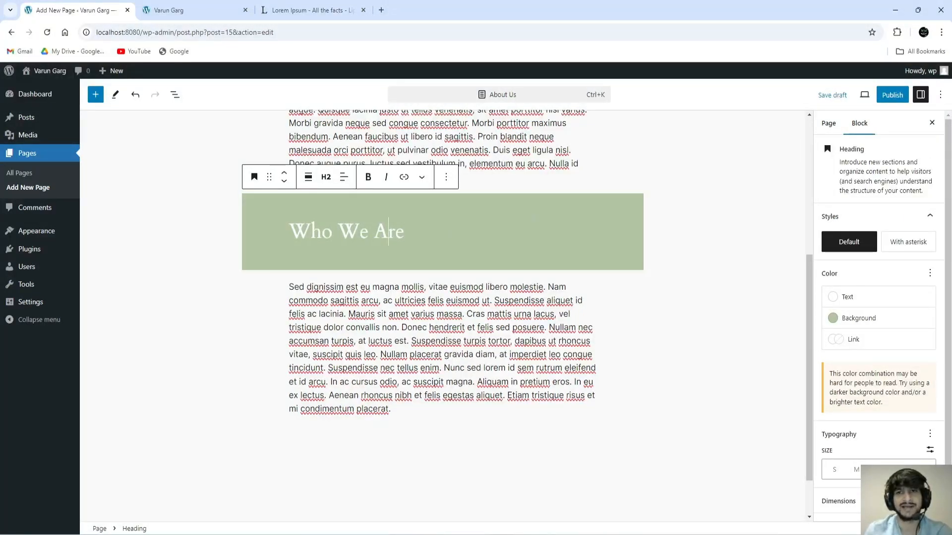
{"action": "left_click", "coordinate": [96, 94]}
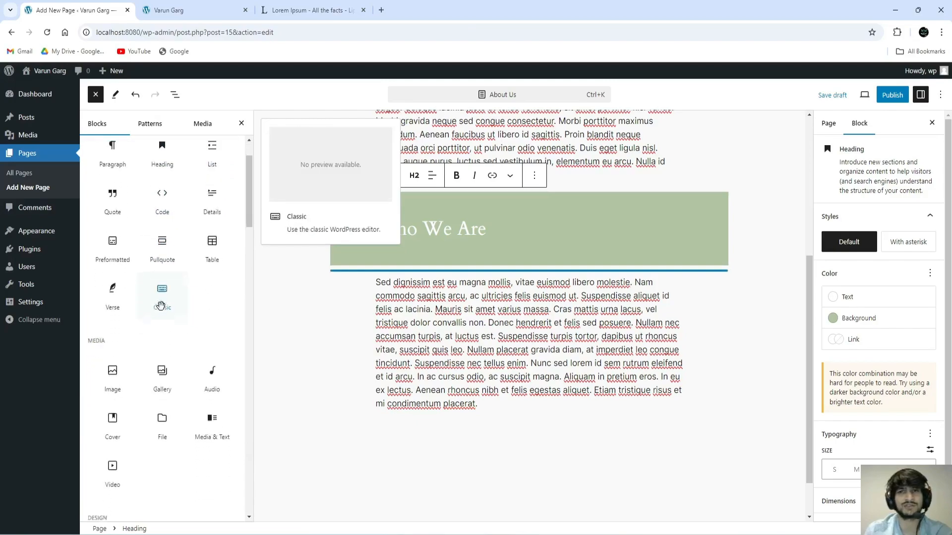
{"action": "scroll", "coordinate": [160, 306], "scroll_direction": "down", "scroll_amount": 6}
{"action": "scroll", "coordinate": [174, 329], "scroll_direction": "up", "scroll_amount": 8}
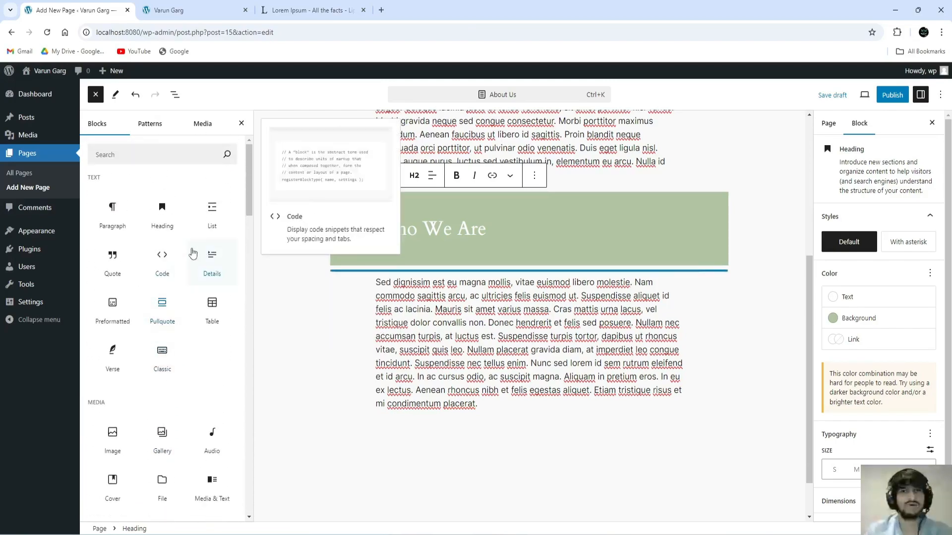
{"action": "left_click", "coordinate": [455, 229]}
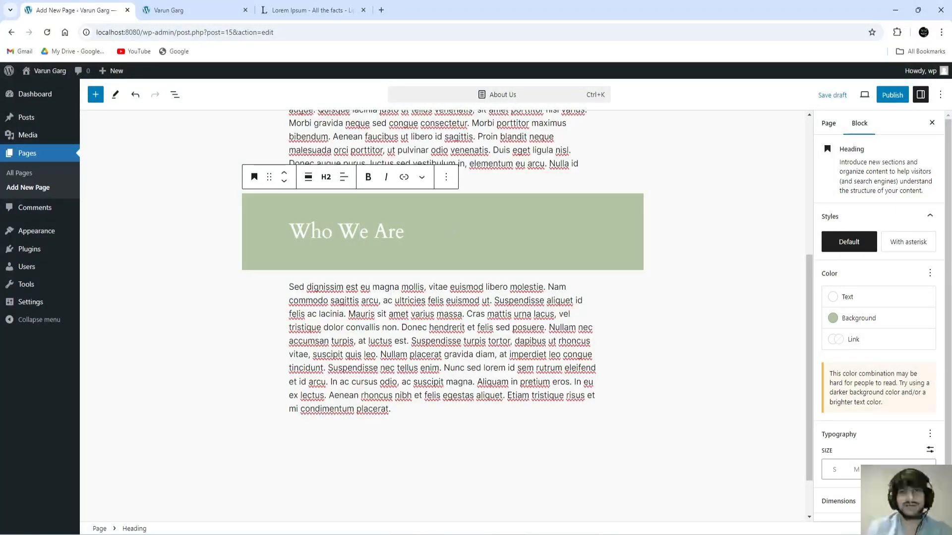
{"action": "left_click", "coordinate": [390, 237]}
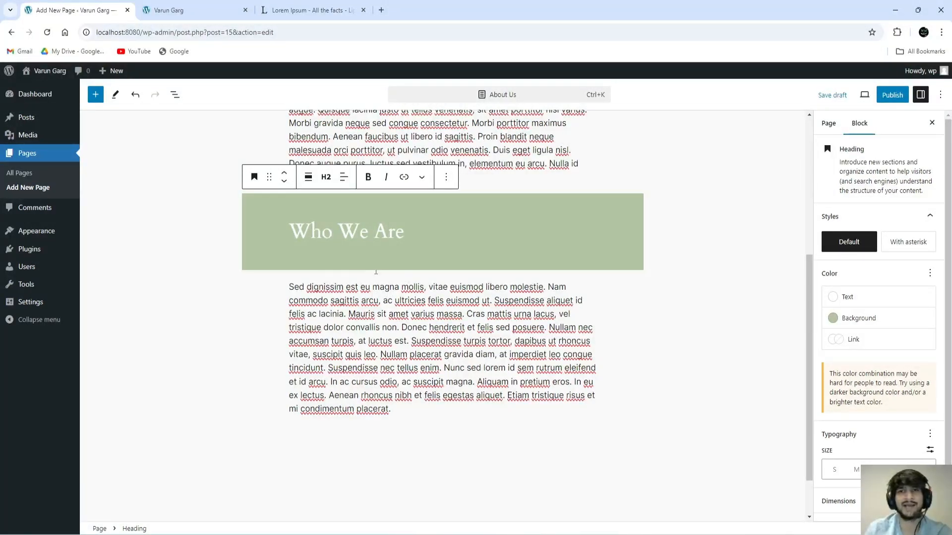
{"action": "mouse_move", "coordinate": [442, 276]}
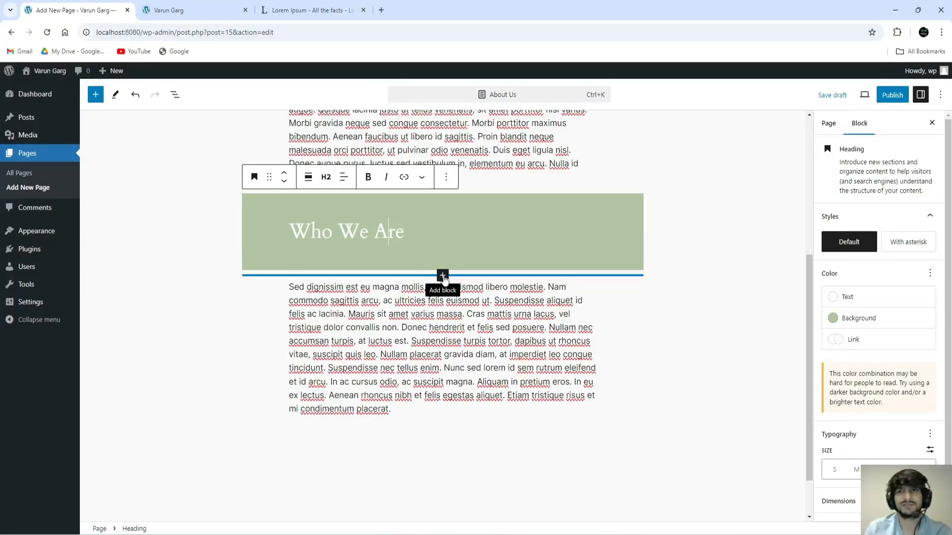
Step: Add an Image block below the Who We Are heading and open its Media Library
{"action": "left_click", "coordinate": [443, 277]}
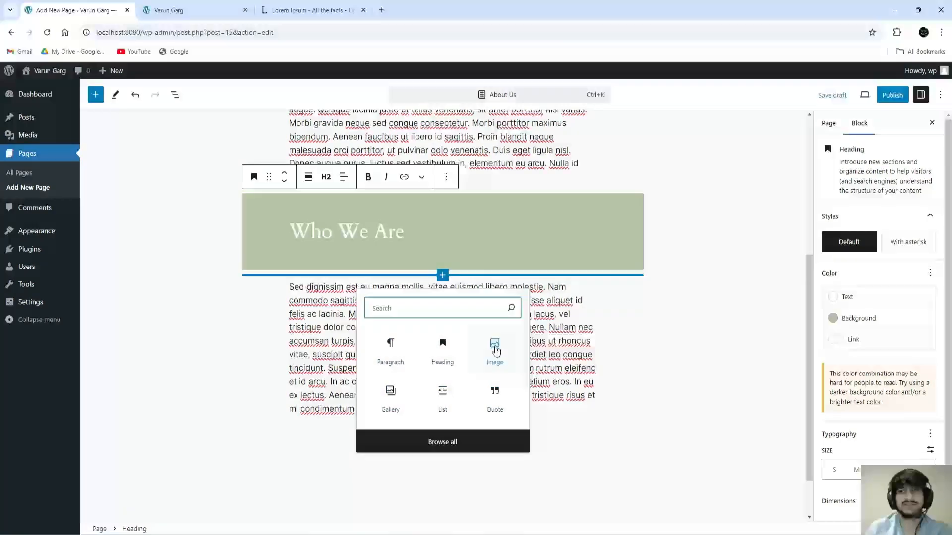
{"action": "left_click", "coordinate": [497, 347]}
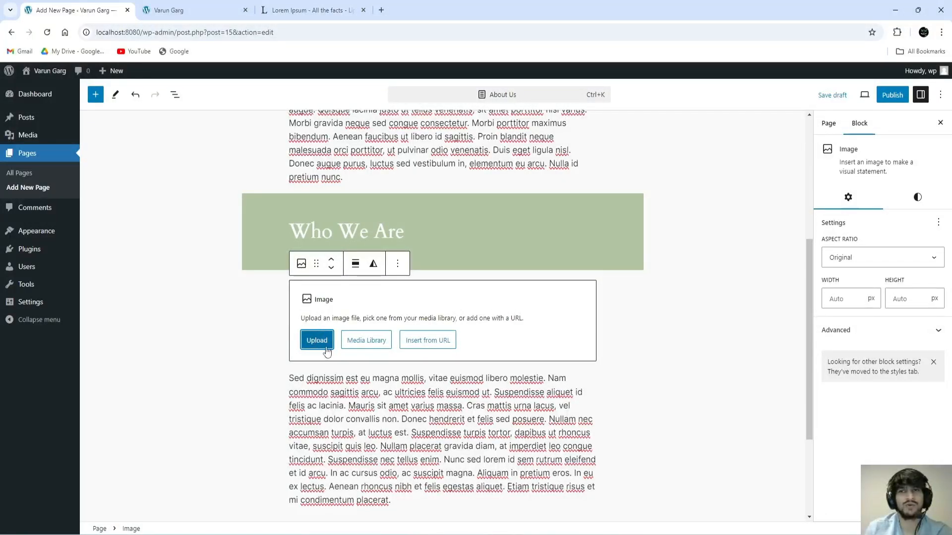
{"action": "left_click", "coordinate": [374, 345]}
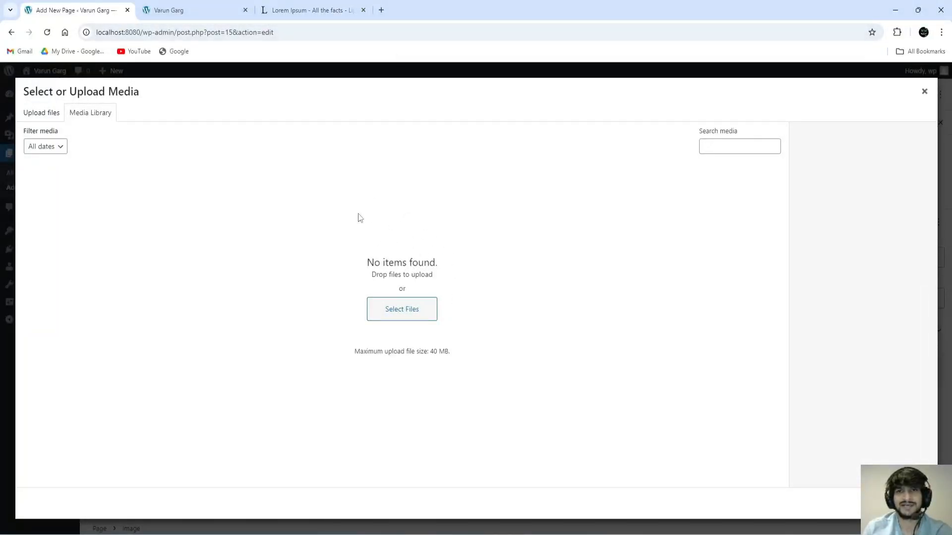
Step: Load unsplash.com in a new browser tab
{"action": "left_click", "coordinate": [380, 10]}
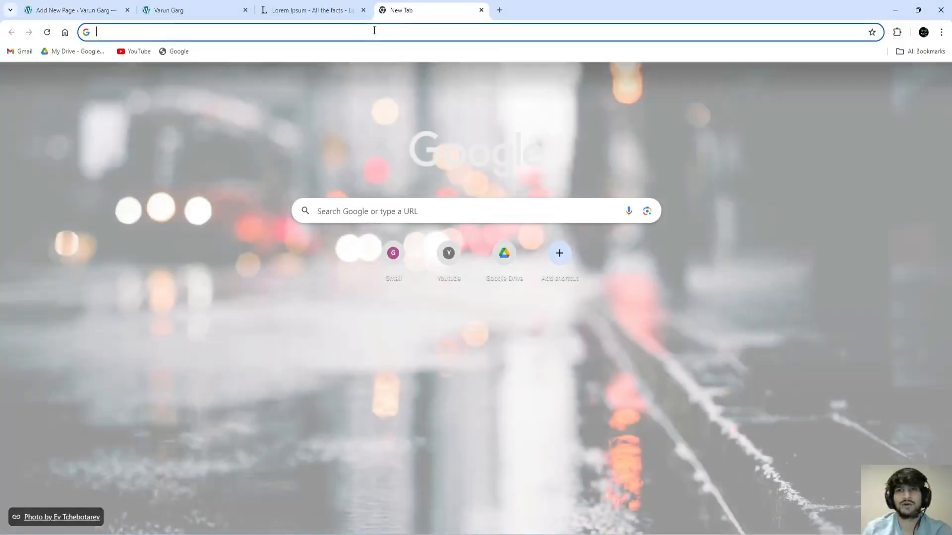
{"action": "type", "text": "unspa"}
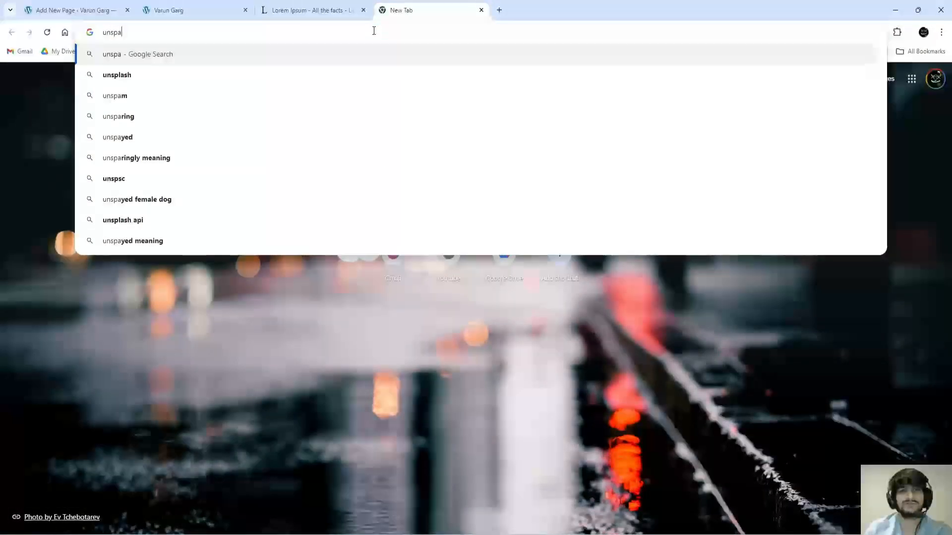
{"action": "key", "text": "BackSpace"}
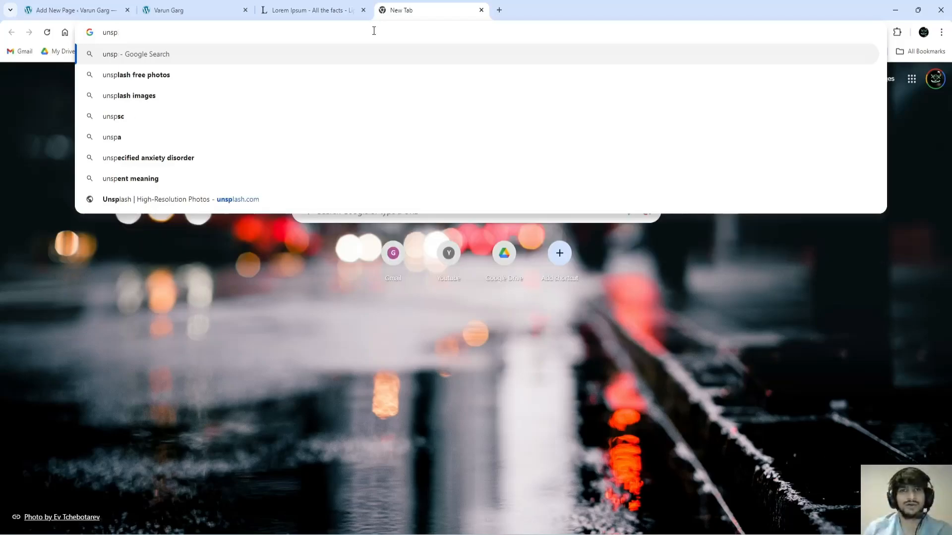
{"action": "type", "text": "lash.com"}
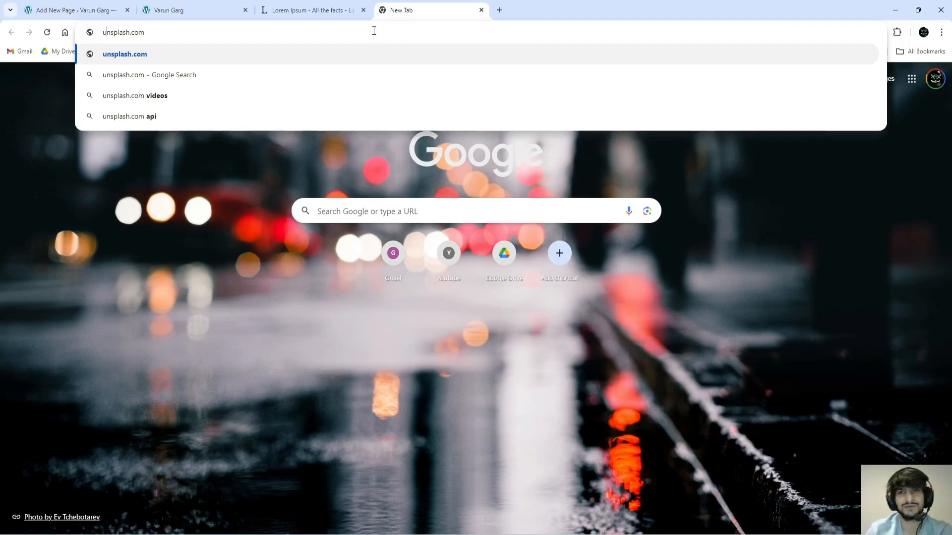
{"action": "key", "text": "Return"}
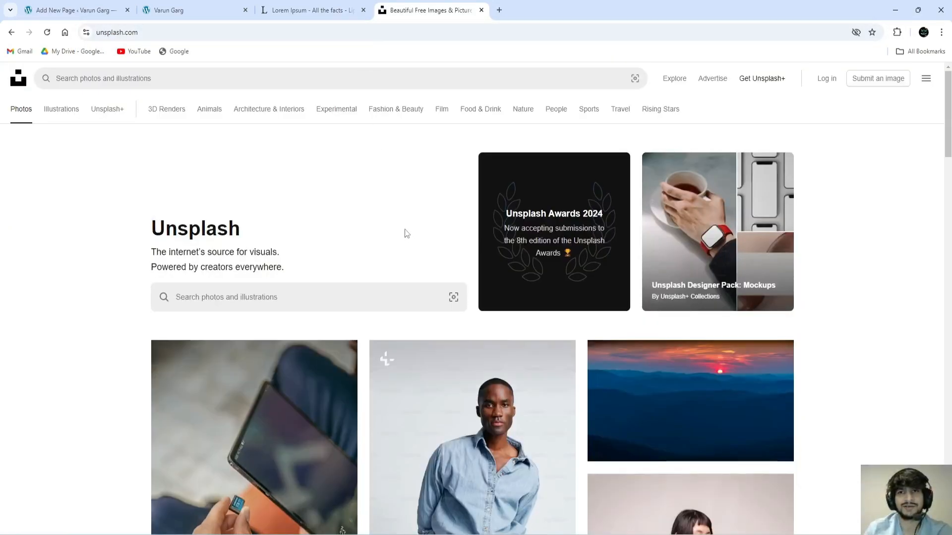
Step: Search Unsplash for 'computer' photos
{"action": "scroll", "coordinate": [409, 232], "scroll_direction": "down", "scroll_amount": 7}
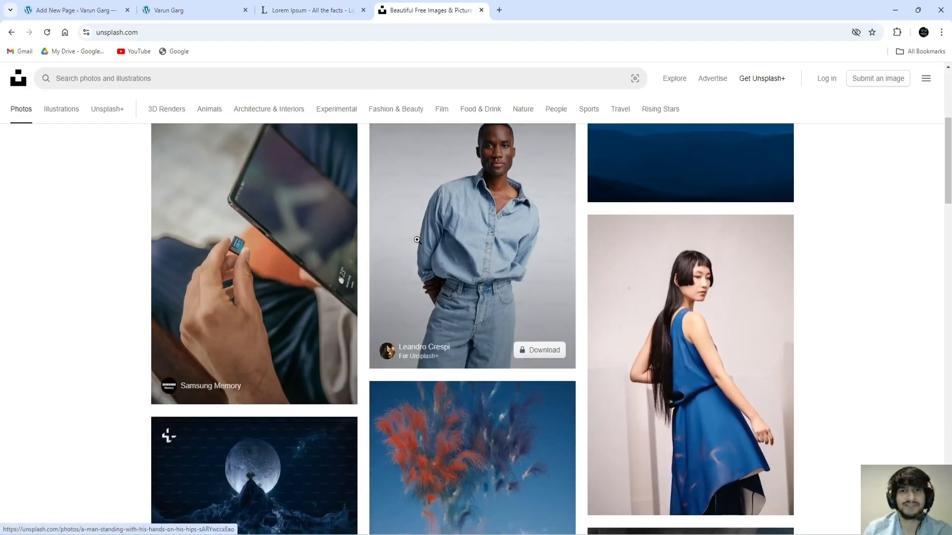
{"action": "scroll", "coordinate": [415, 238], "scroll_direction": "down", "scroll_amount": 10}
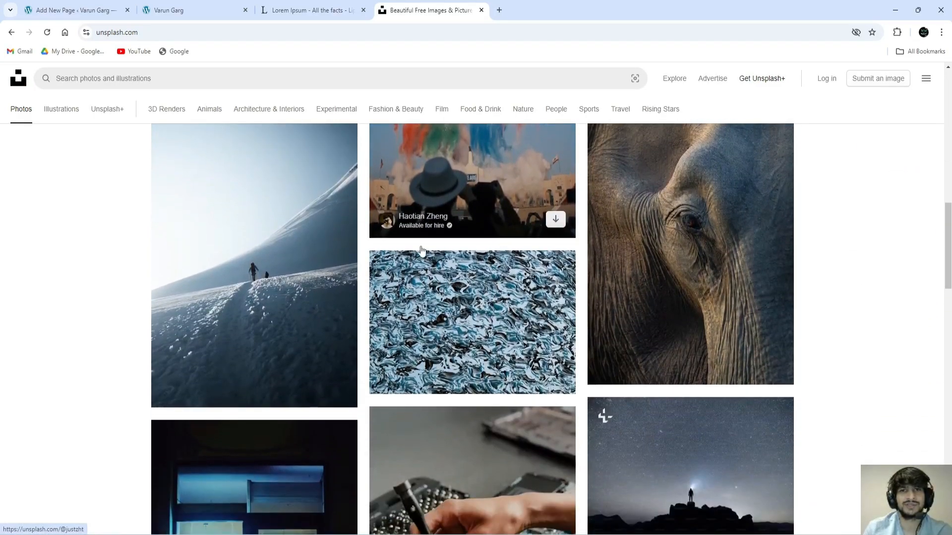
{"action": "scroll", "coordinate": [420, 246], "scroll_direction": "down", "scroll_amount": 3}
{"action": "scroll", "coordinate": [522, 284], "scroll_direction": "down", "scroll_amount": 5}
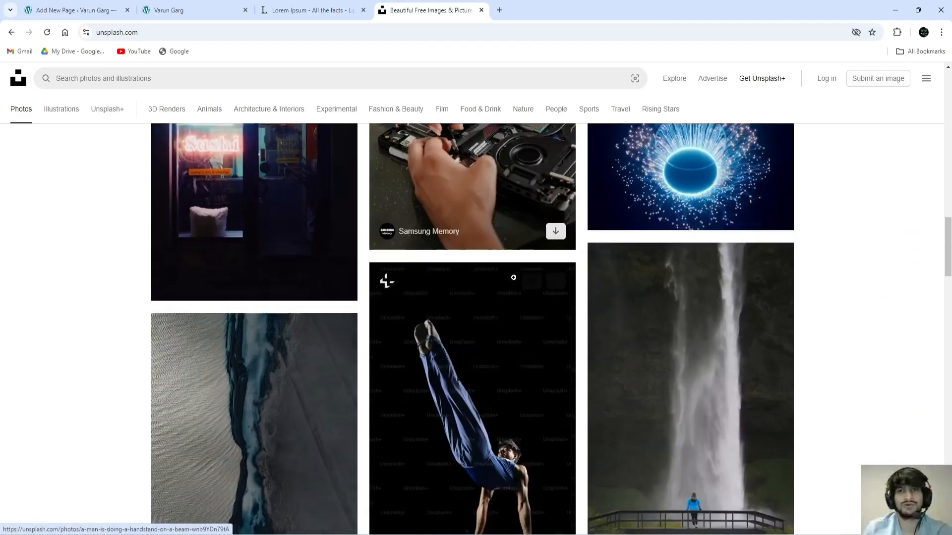
{"action": "scroll", "coordinate": [522, 283], "scroll_direction": "up", "scroll_amount": 13}
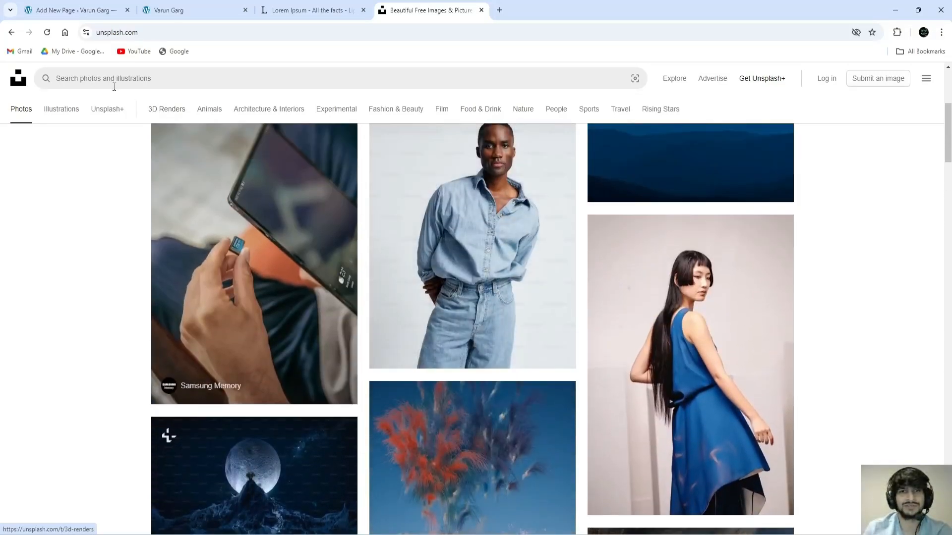
{"action": "left_click", "coordinate": [114, 79]}
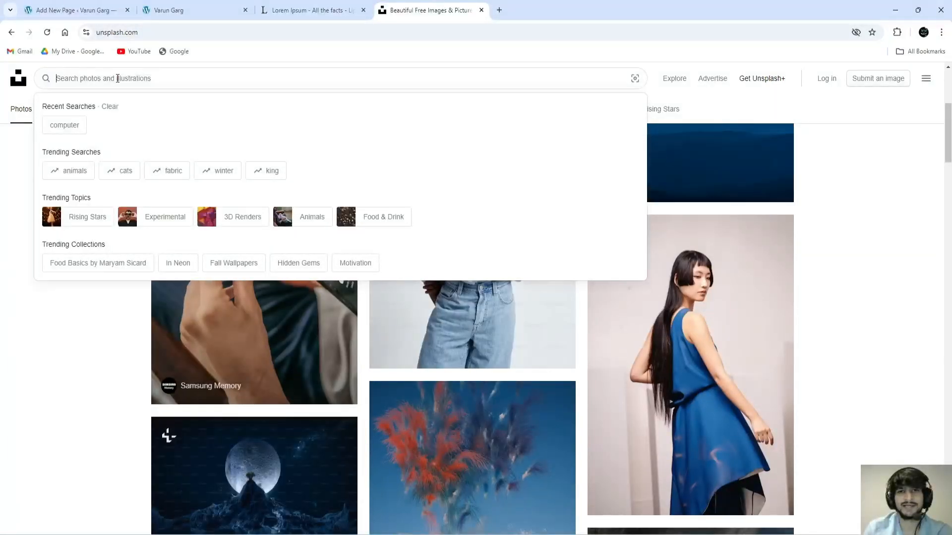
{"action": "type", "text": "co"}
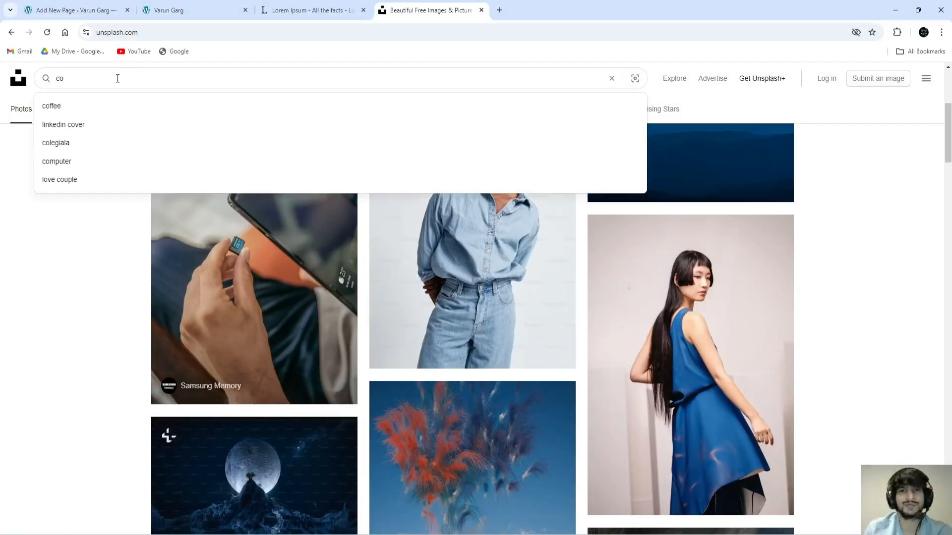
{"action": "key", "text": "Down"}
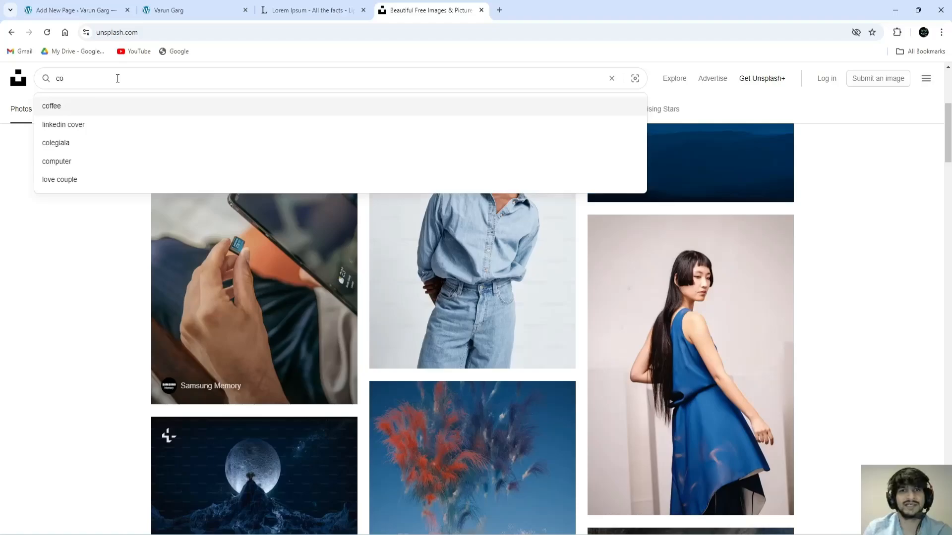
{"action": "key", "text": "Down"}
{"action": "type", "text": "mputer"}
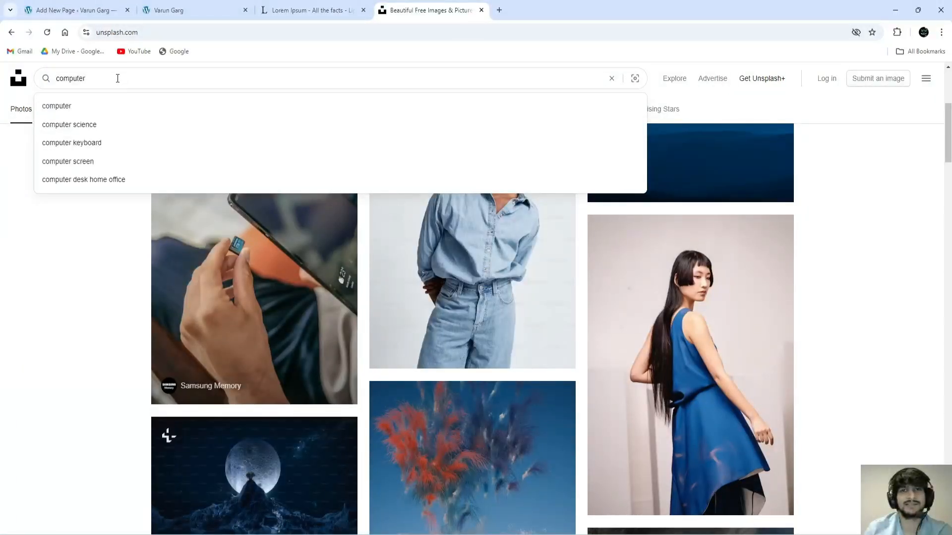
{"action": "key", "text": "Return"}
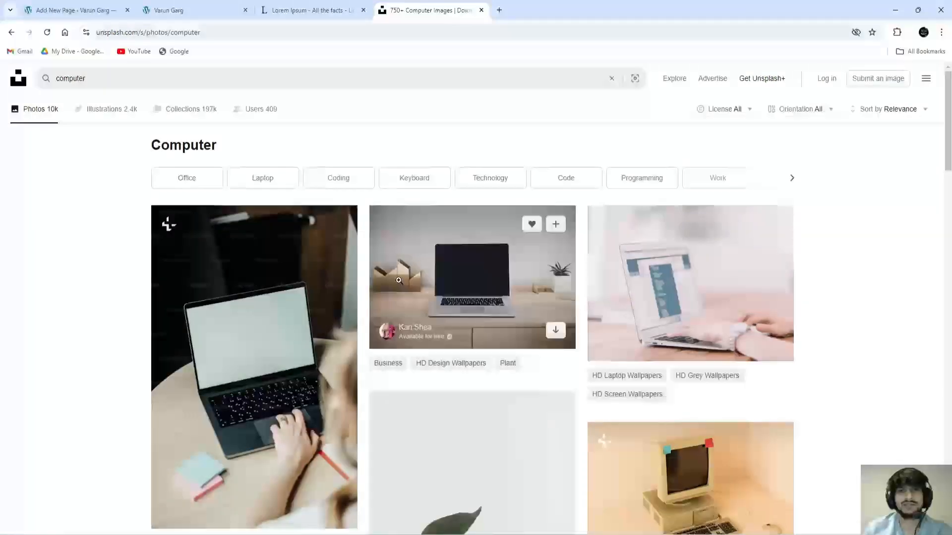
Step: Open the laptop-on-a-wooden-desk photo and download it free
{"action": "scroll", "coordinate": [501, 308], "scroll_direction": "down", "scroll_amount": 5}
{"action": "scroll", "coordinate": [501, 308], "scroll_direction": "down", "scroll_amount": 8}
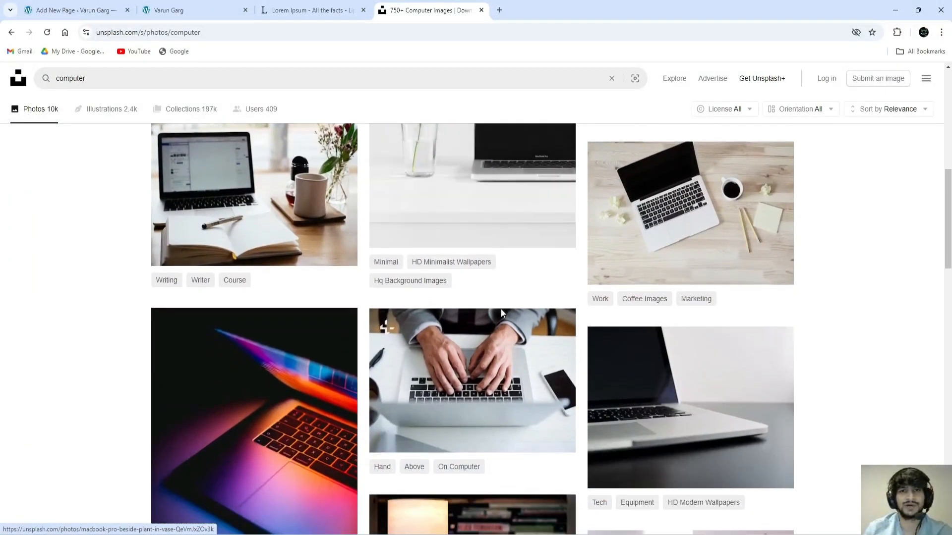
{"action": "scroll", "coordinate": [500, 308], "scroll_direction": "down", "scroll_amount": 4}
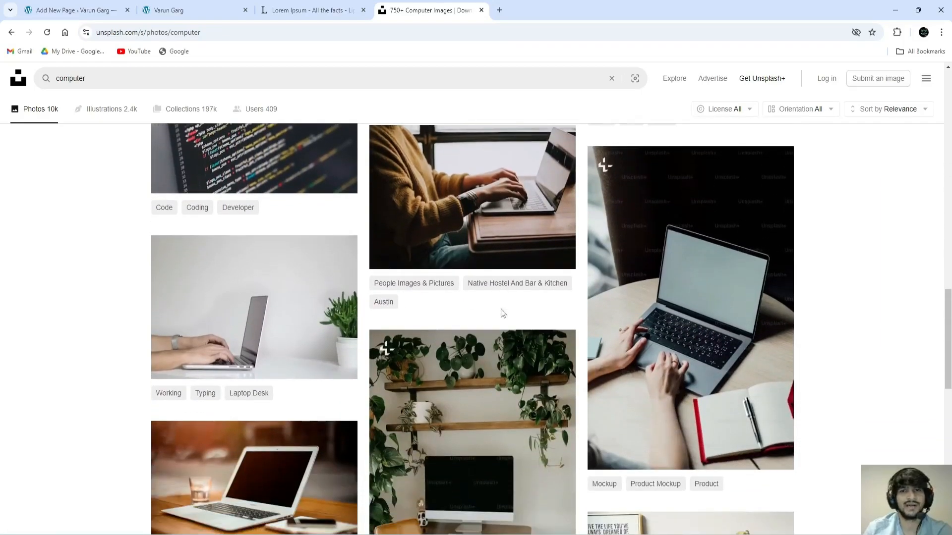
{"action": "scroll", "coordinate": [500, 308], "scroll_direction": "up", "scroll_amount": 12}
{"action": "scroll", "coordinate": [493, 290], "scroll_direction": "up", "scroll_amount": 6}
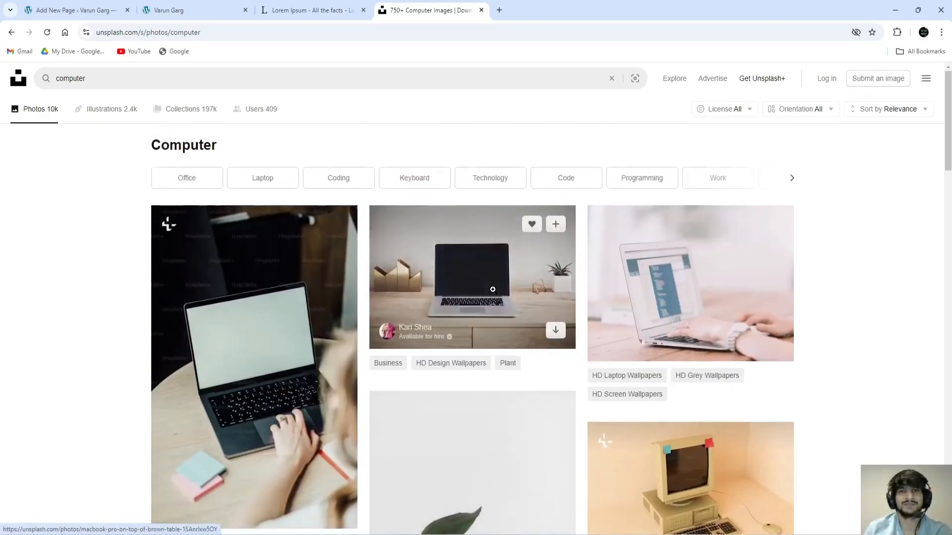
{"action": "left_click", "coordinate": [484, 282]}
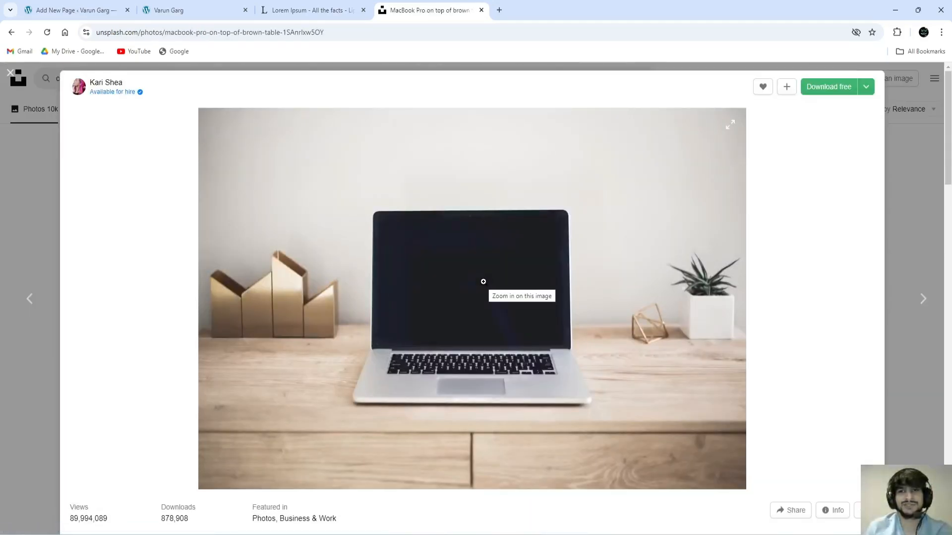
{"action": "left_click", "coordinate": [832, 91]}
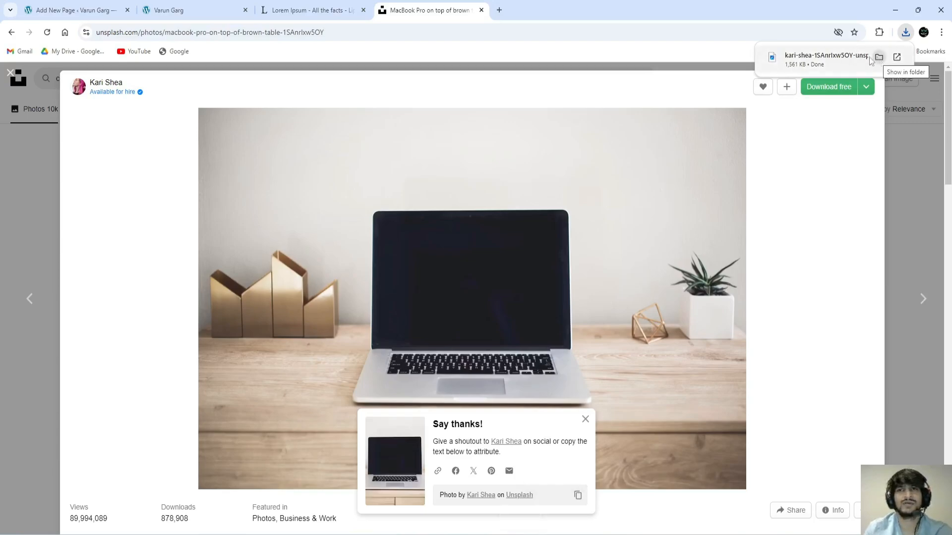
Step: Show the downloaded JPG in its folder, place Explorer beside Chrome, and drag it into the media library
{"action": "left_click", "coordinate": [99, 11]}
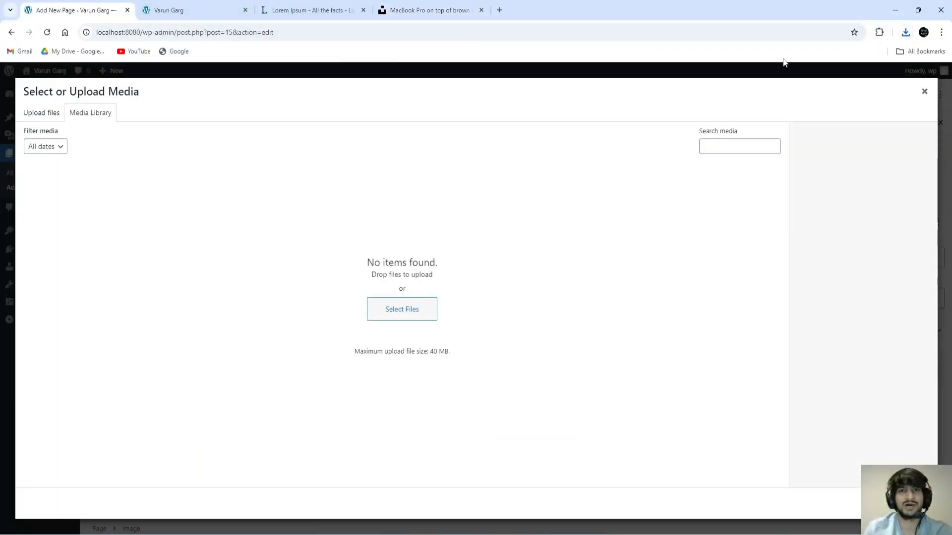
{"action": "left_click", "coordinate": [906, 33]}
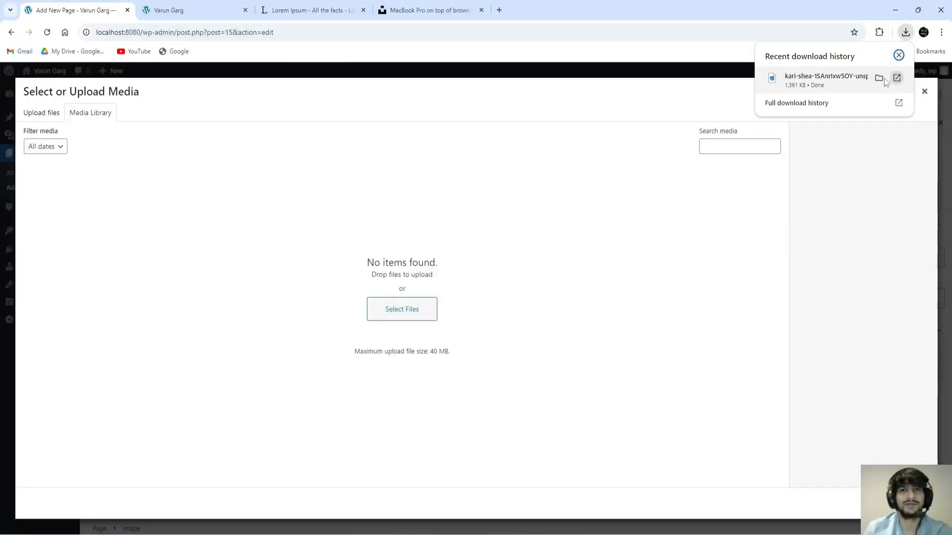
{"action": "left_click", "coordinate": [879, 78]}
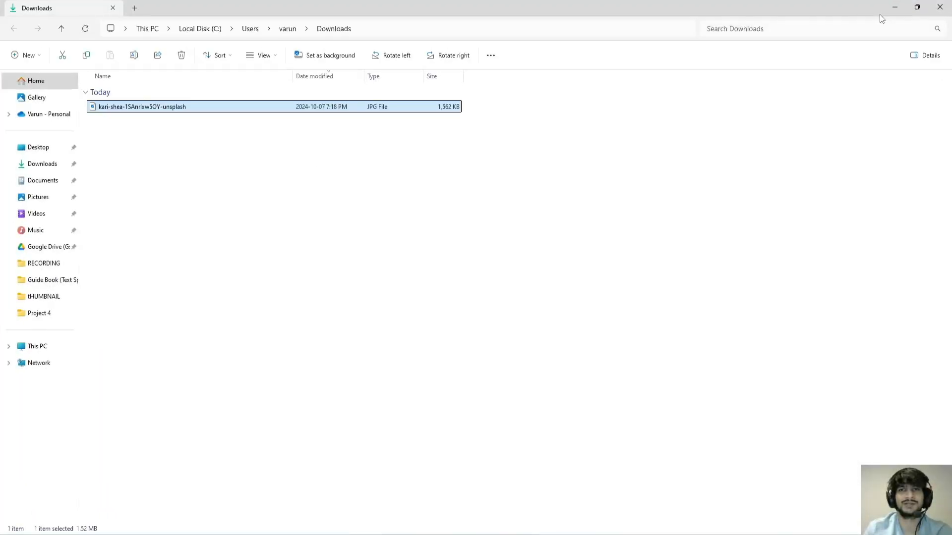
{"action": "left_click", "coordinate": [918, 7]}
{"action": "left_click_drag", "start_coordinate": [398, 18], "coordinate": [632, 237]}
{"action": "left_click_drag", "start_coordinate": [222, 234], "coordinate": [170, 210]}
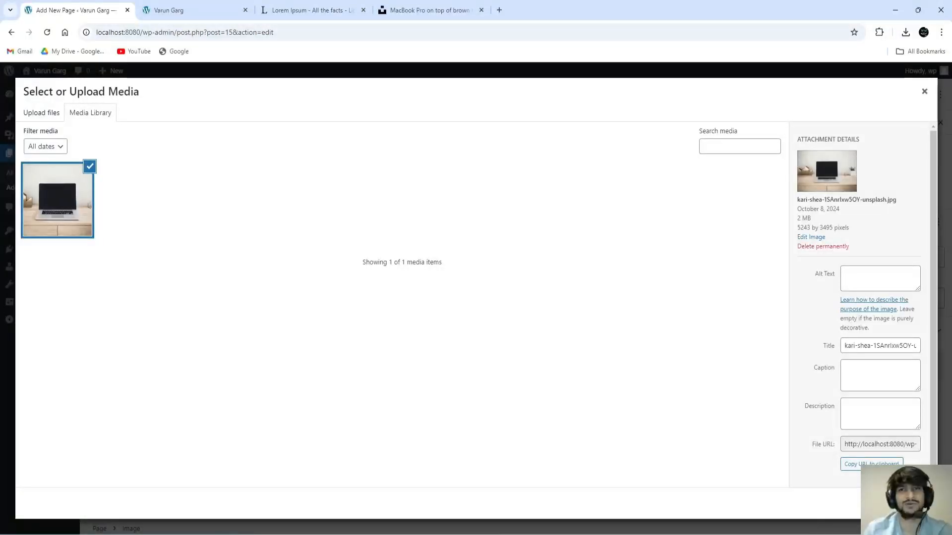
Step: Insert the uploaded laptop JPG into the image block and resize it to 450 px wide
{"action": "left_click", "coordinate": [898, 504]}
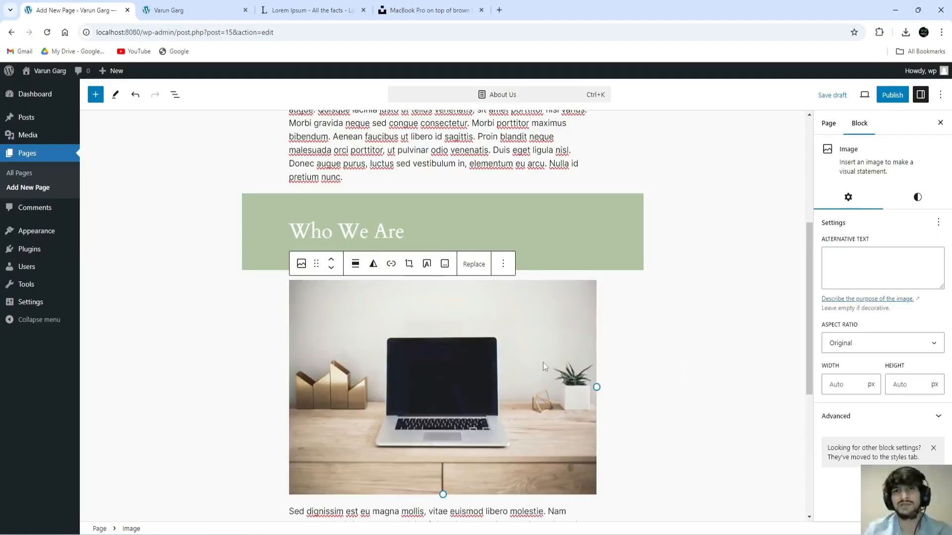
{"action": "scroll", "coordinate": [644, 339], "scroll_direction": "down", "scroll_amount": 2}
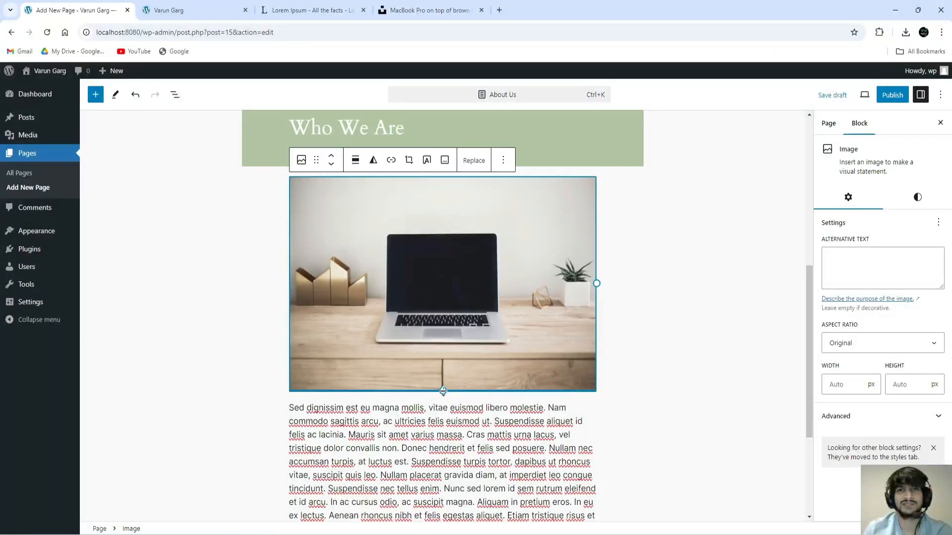
{"action": "left_click_drag", "start_coordinate": [444, 391], "coordinate": [400, 331]}
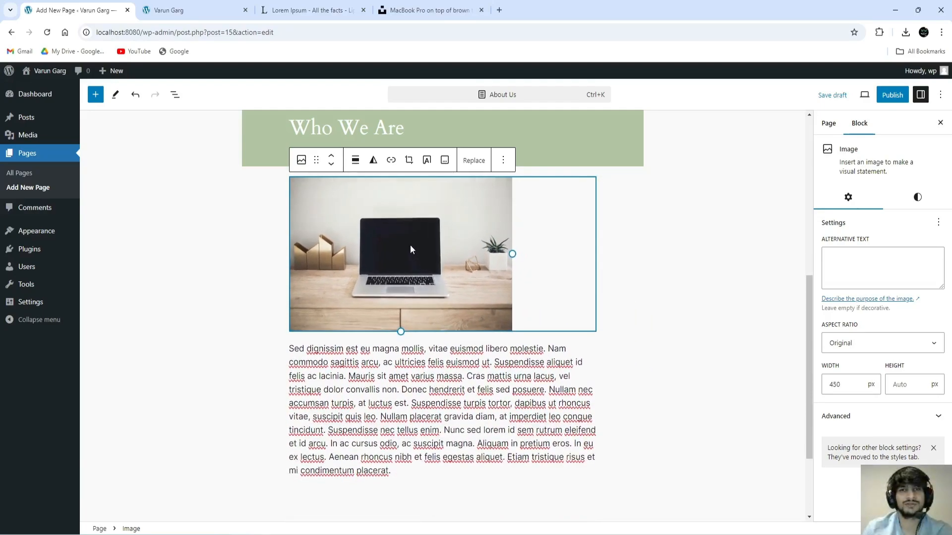
Step: Set the laptop image block to Align center, then deselect all blocks
{"action": "left_click", "coordinate": [396, 383]}
{"action": "left_click", "coordinate": [410, 268]}
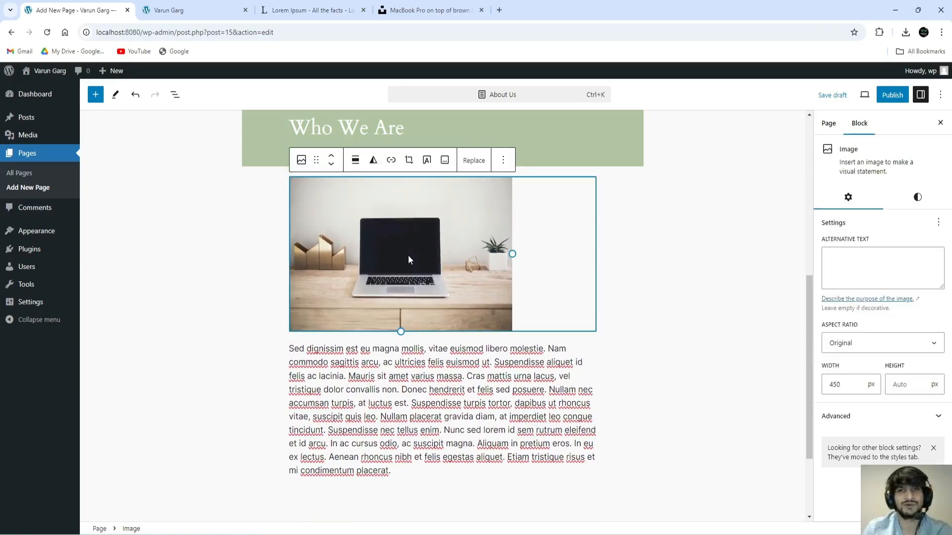
{"action": "left_click", "coordinate": [356, 164]}
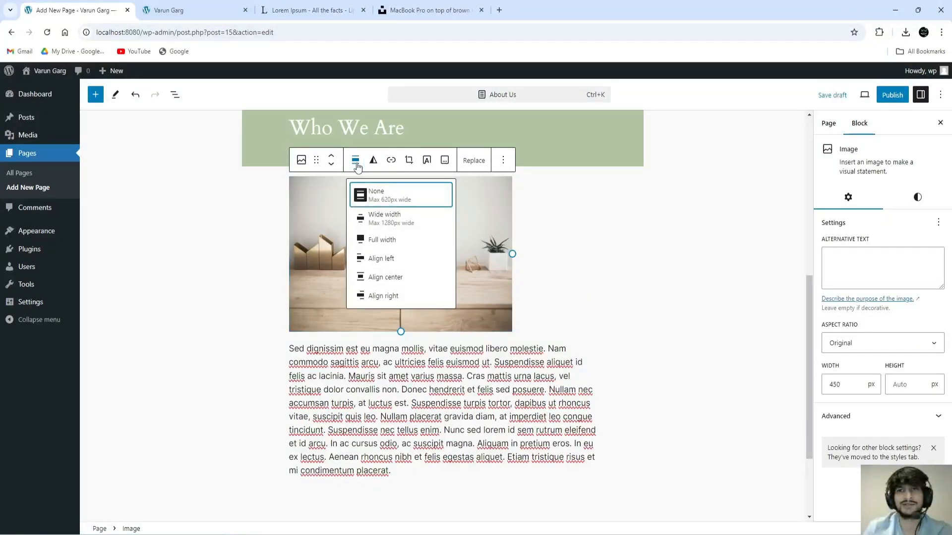
{"action": "left_click", "coordinate": [384, 278]}
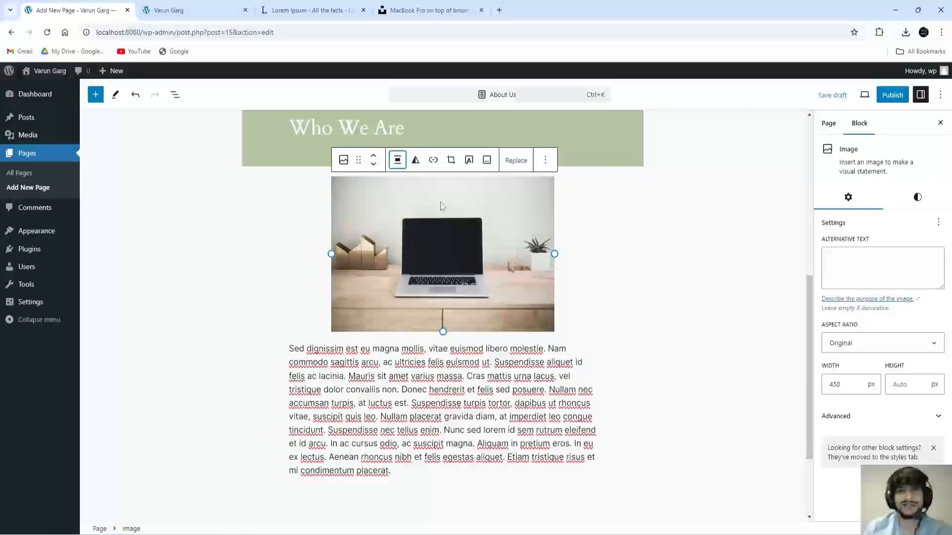
{"action": "left_click", "coordinate": [398, 162]}
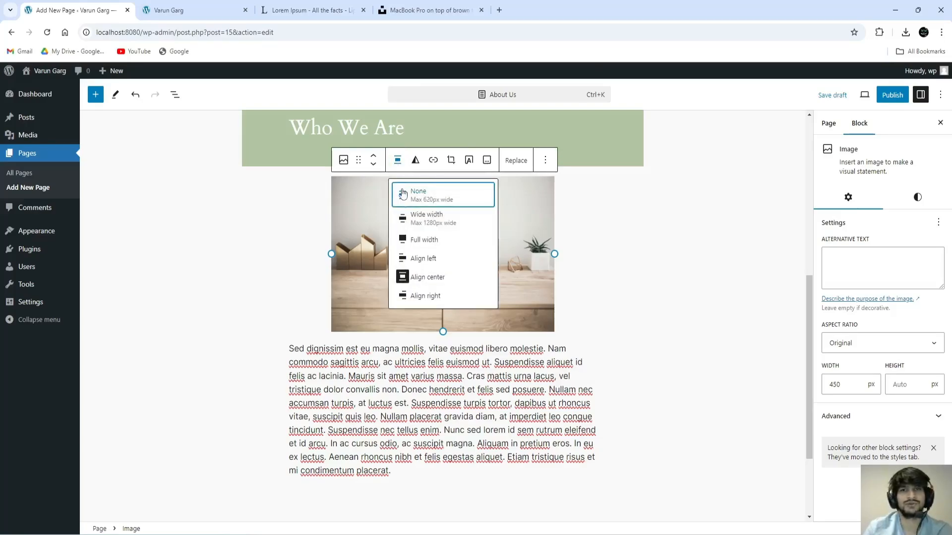
{"action": "left_click", "coordinate": [436, 296]}
{"action": "left_click", "coordinate": [597, 166]}
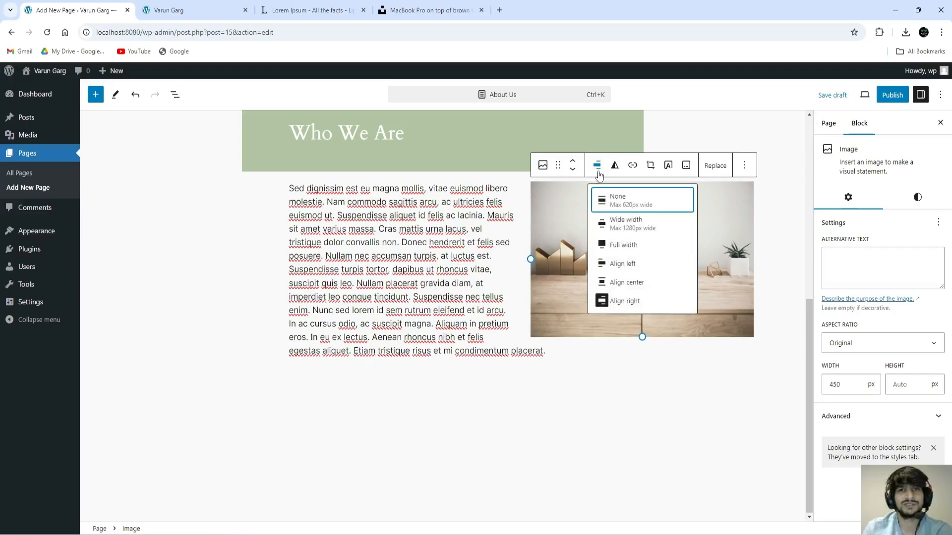
{"action": "left_click", "coordinate": [625, 287]}
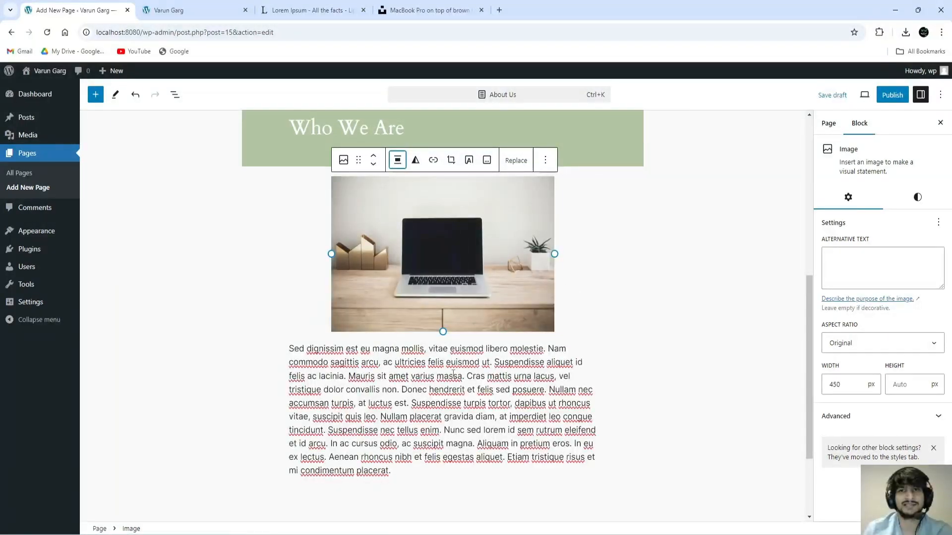
{"action": "left_click", "coordinate": [458, 389]}
{"action": "left_click", "coordinate": [557, 267]}
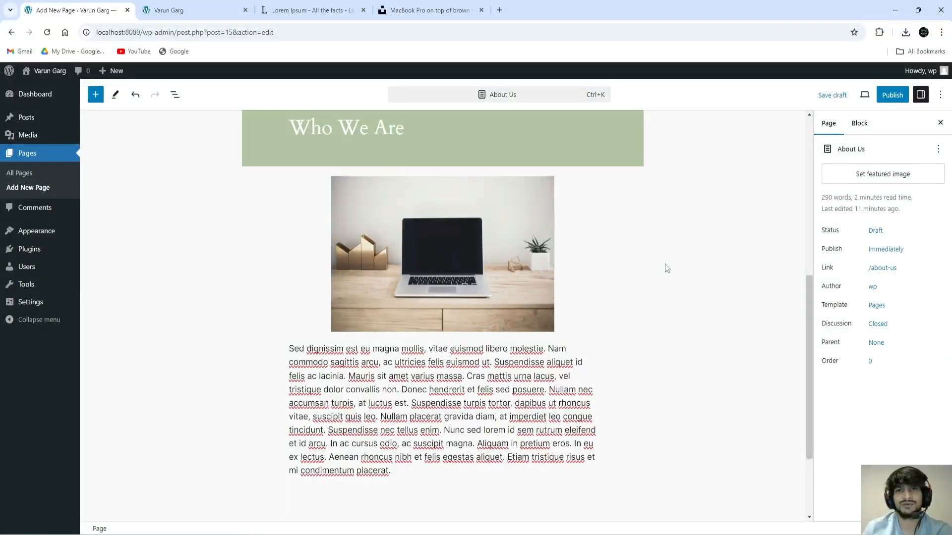
Step: Publish the About Us page, confirm in the pre-publish panel, and view it at localhost:8080/about-us/
{"action": "left_click", "coordinate": [892, 95]}
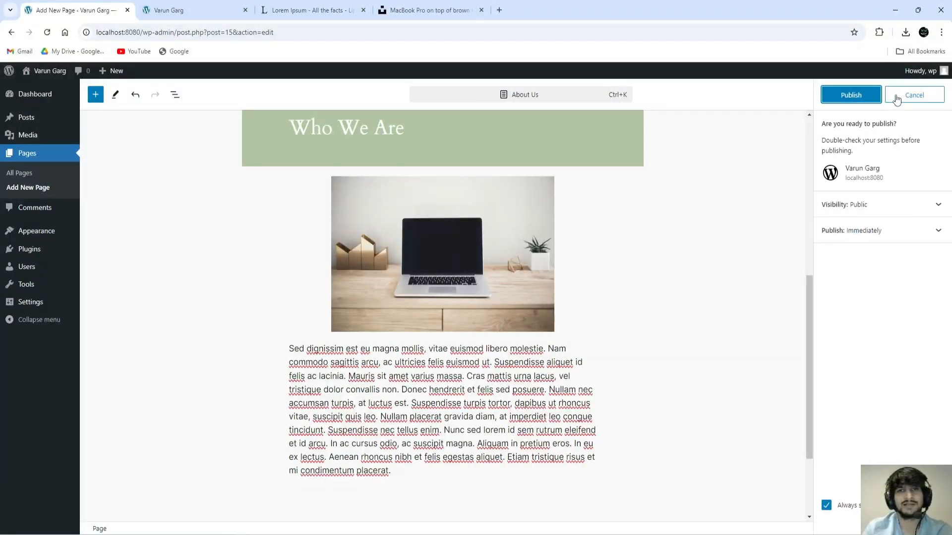
{"action": "left_click", "coordinate": [854, 100]}
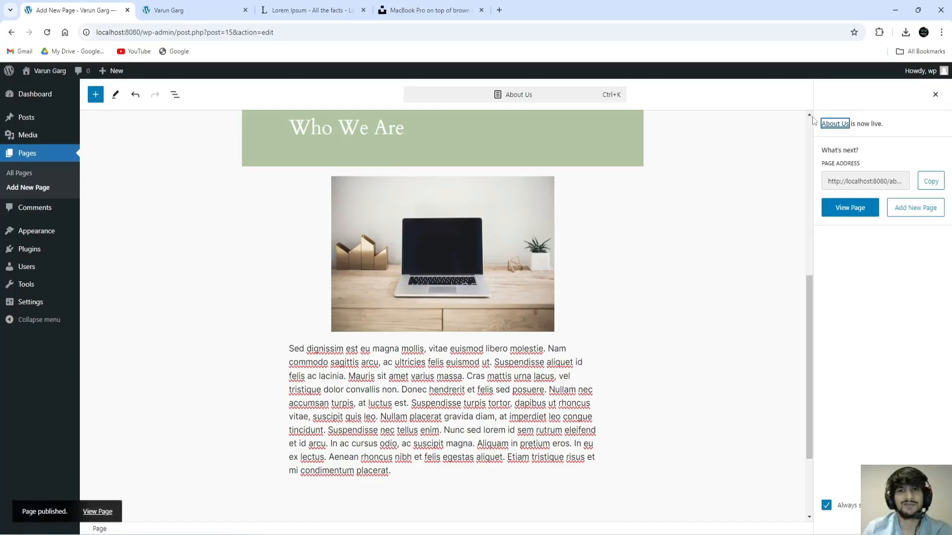
{"action": "left_click", "coordinate": [102, 516]}
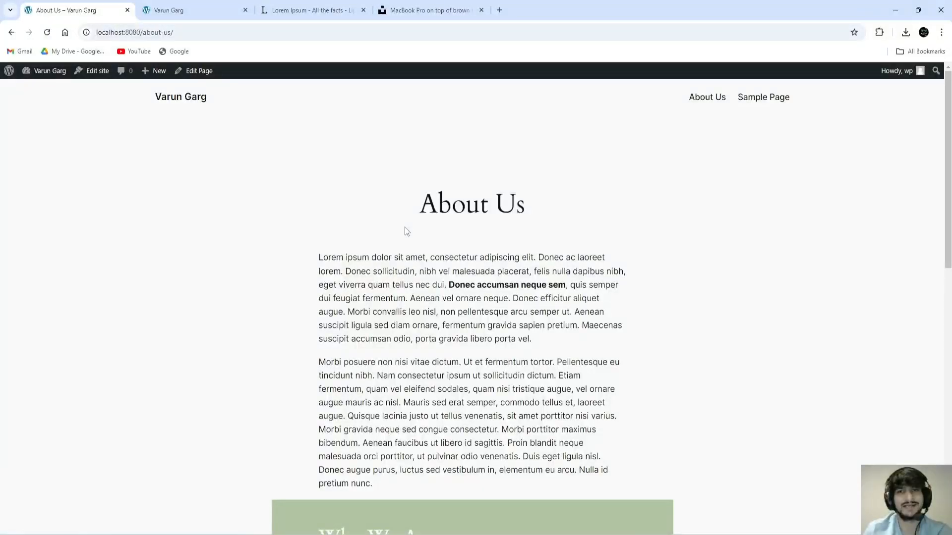
Step: Scroll through the live About Us page, then go to the admin Dashboard via the site-name menu
{"action": "scroll", "coordinate": [450, 243], "scroll_direction": "down", "scroll_amount": 2}
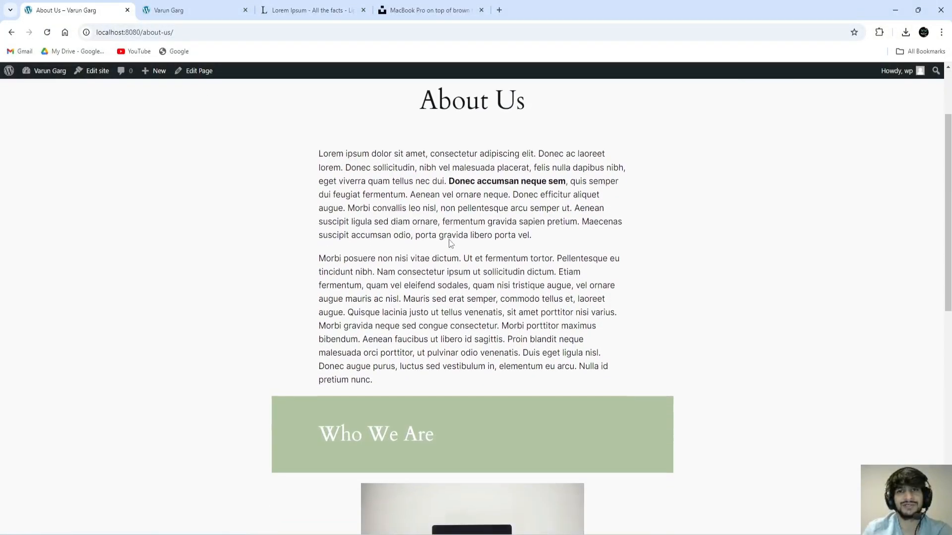
{"action": "scroll", "coordinate": [472, 251], "scroll_direction": "up", "scroll_amount": 2}
{"action": "scroll", "coordinate": [480, 253], "scroll_direction": "down", "scroll_amount": 5}
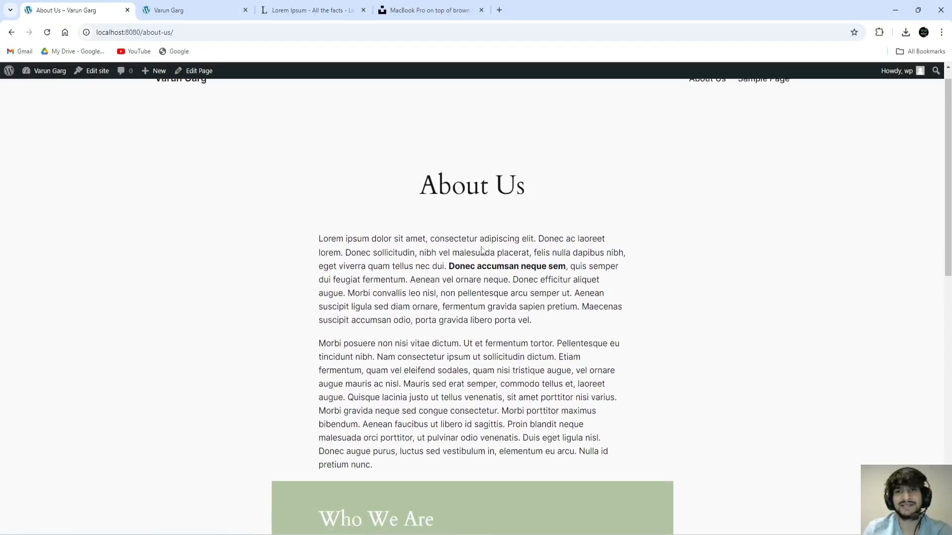
{"action": "scroll", "coordinate": [482, 246], "scroll_direction": "down", "scroll_amount": 7}
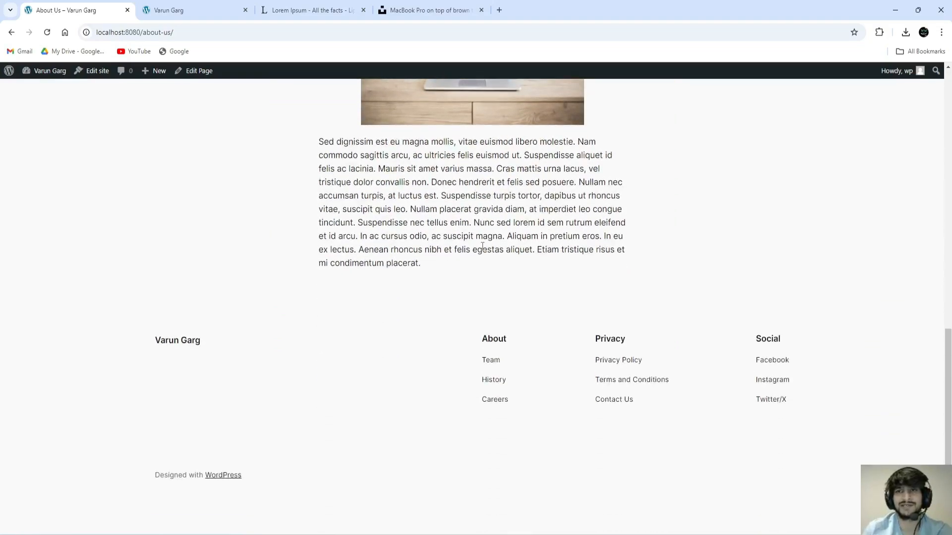
{"action": "scroll", "coordinate": [633, 280], "scroll_direction": "up", "scroll_amount": 12}
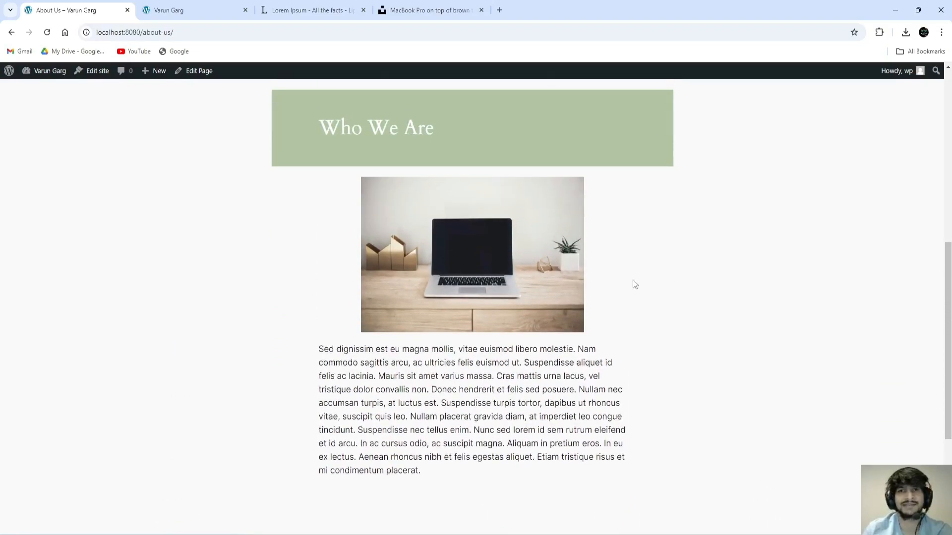
{"action": "scroll", "coordinate": [633, 281], "scroll_direction": "down", "scroll_amount": 1}
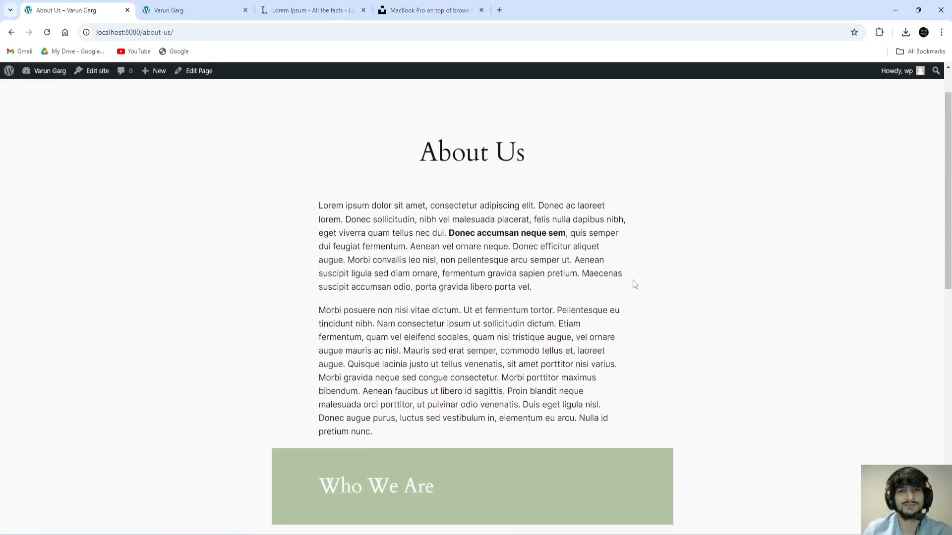
{"action": "scroll", "coordinate": [633, 280], "scroll_direction": "down", "scroll_amount": 2}
{"action": "scroll", "coordinate": [634, 280], "scroll_direction": "down", "scroll_amount": 8}
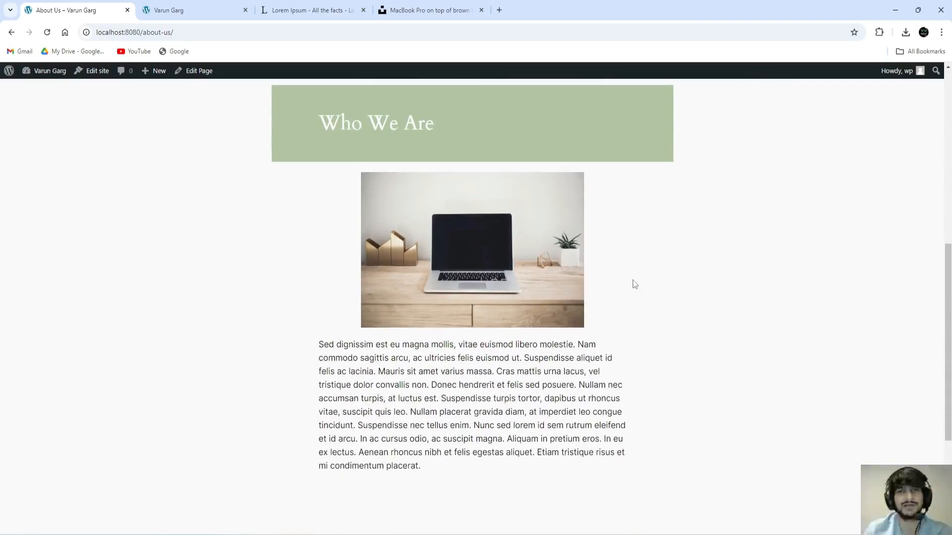
{"action": "scroll", "coordinate": [632, 280], "scroll_direction": "up", "scroll_amount": 12}
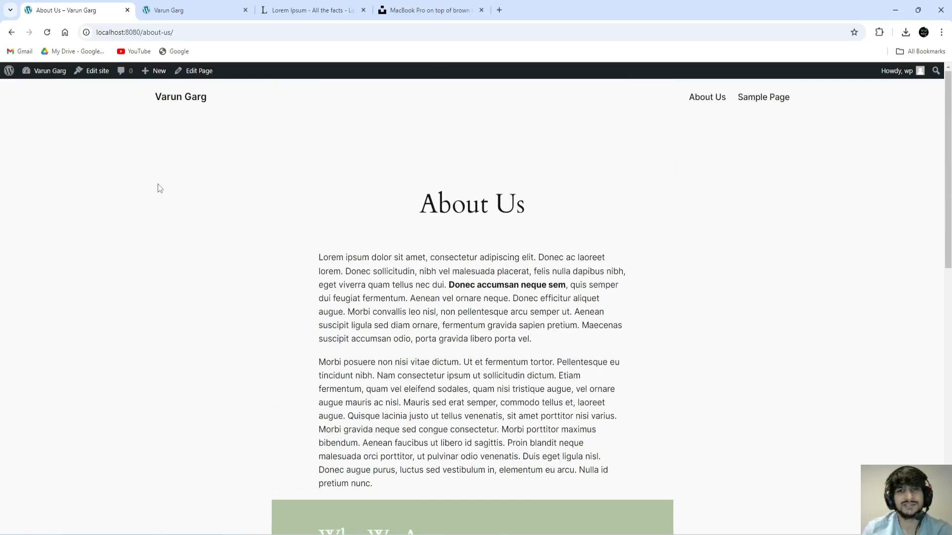
{"action": "left_click", "coordinate": [44, 91]}
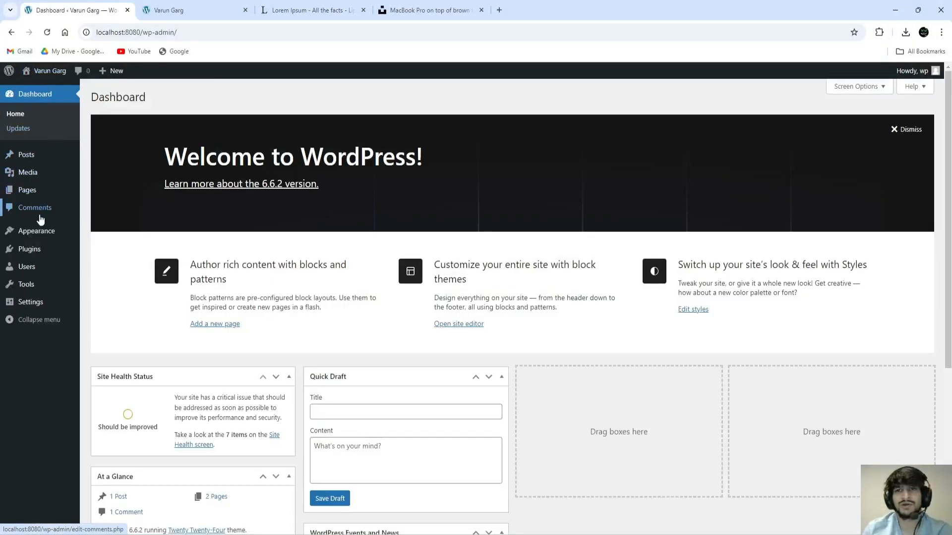
Step: Go from Comments to Appearance > Themes to see the three installed themes
{"action": "left_click", "coordinate": [37, 208]}
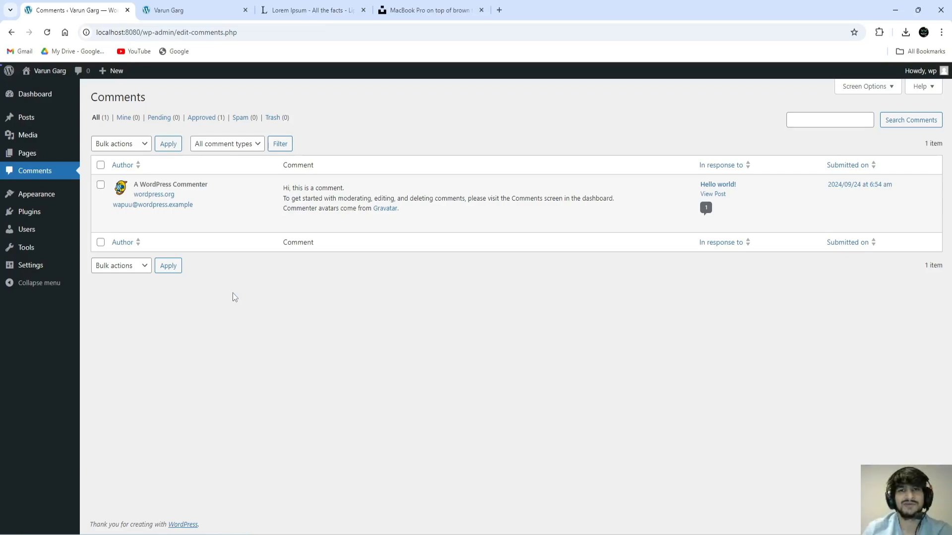
{"action": "mouse_move", "coordinate": [40, 194]}
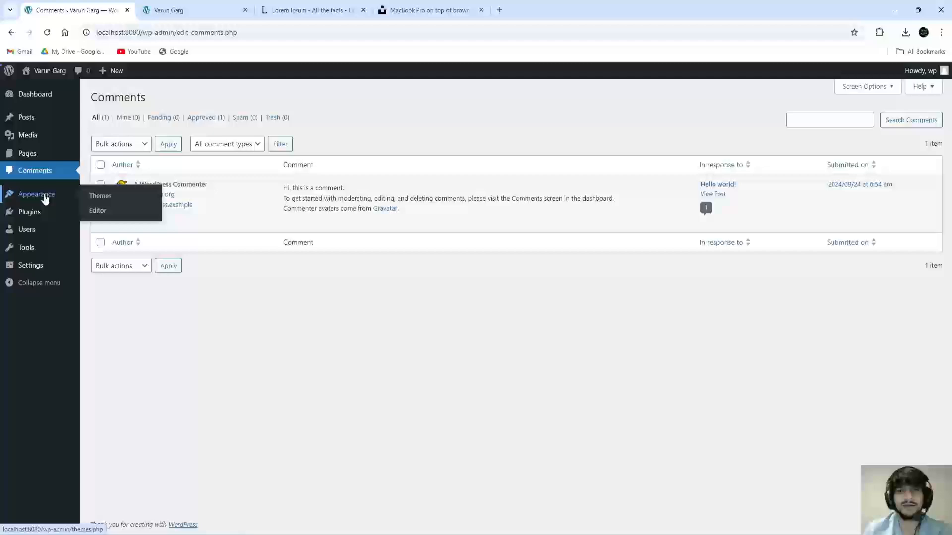
{"action": "left_click", "coordinate": [105, 197]}
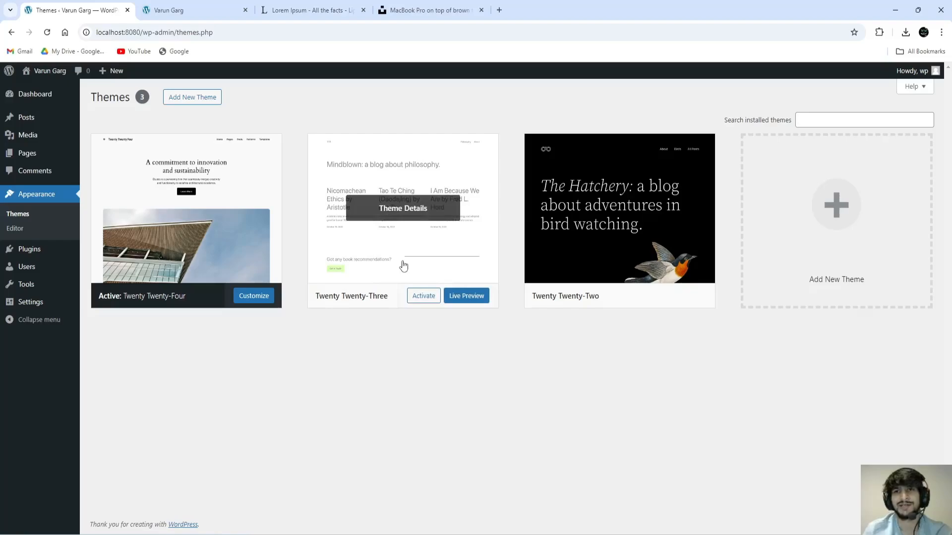
Step: Activate Twenty Twenty-Three and visit the site's 'Mindblown: a blog about philosophy.' homepage
{"action": "left_click", "coordinate": [424, 296]}
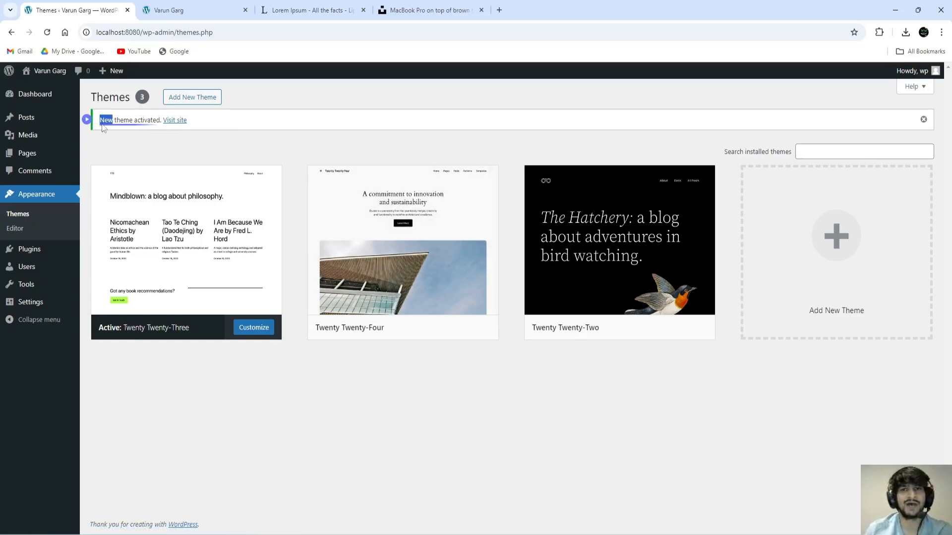
{"action": "left_click_drag", "start_coordinate": [100, 120], "coordinate": [158, 120]}
{"action": "left_click", "coordinate": [160, 119]}
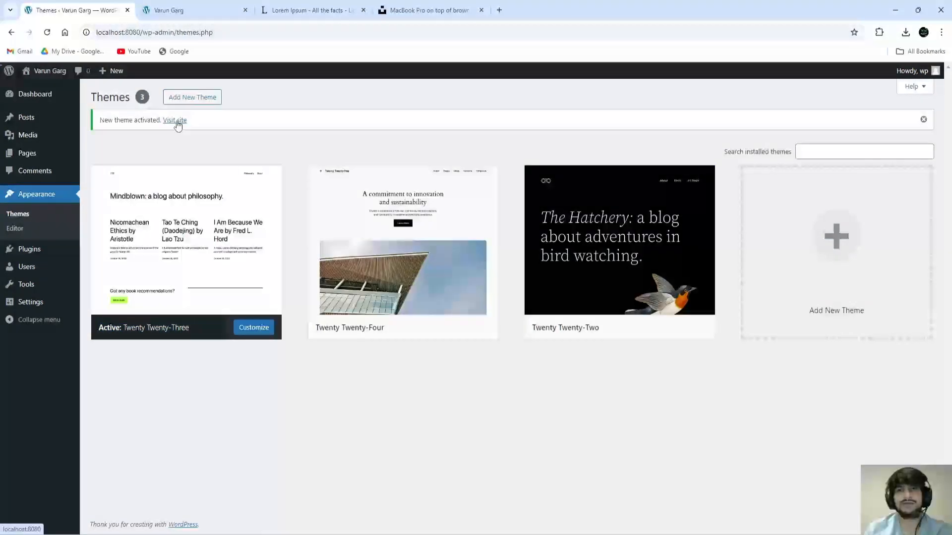
{"action": "left_click", "coordinate": [176, 122]}
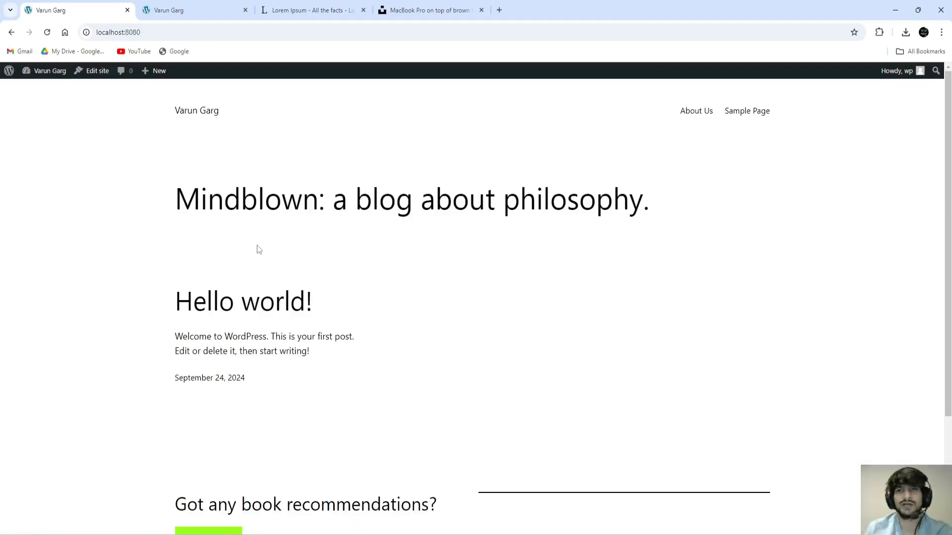
Step: Open About Us on the Twenty Twenty-Three site, scroll through it, then return to the Dashboard
{"action": "scroll", "coordinate": [410, 240], "scroll_direction": "down", "scroll_amount": 3}
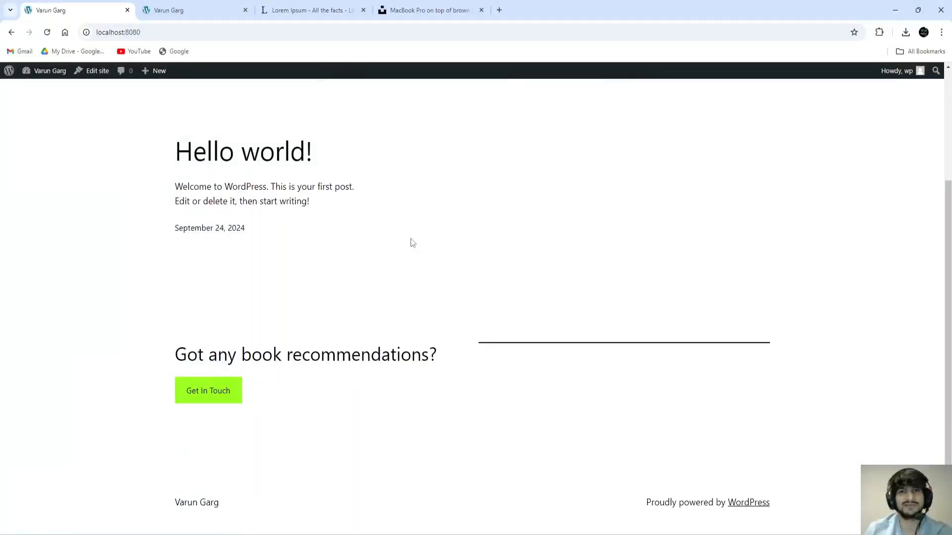
{"action": "scroll", "coordinate": [414, 244], "scroll_direction": "up", "scroll_amount": 1}
{"action": "scroll", "coordinate": [414, 244], "scroll_direction": "up", "scroll_amount": 2}
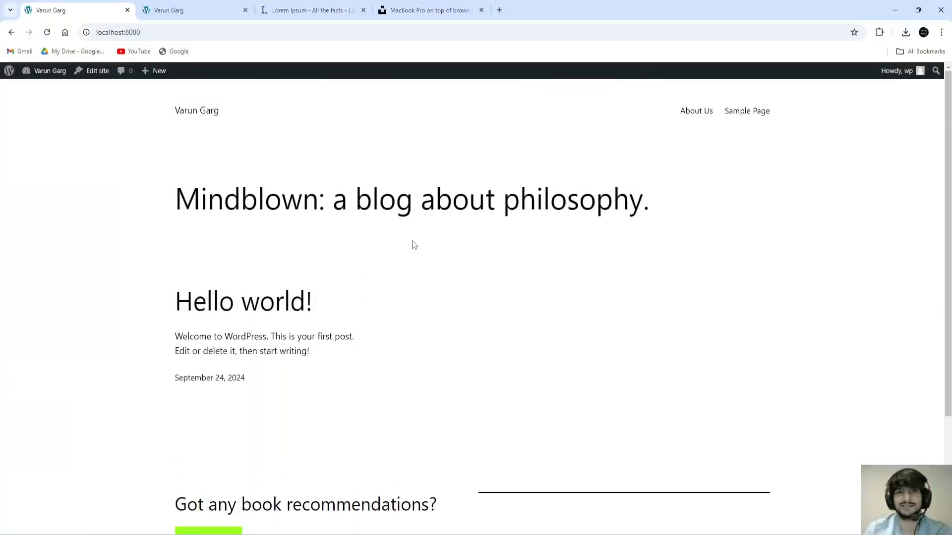
{"action": "left_click", "coordinate": [696, 112]}
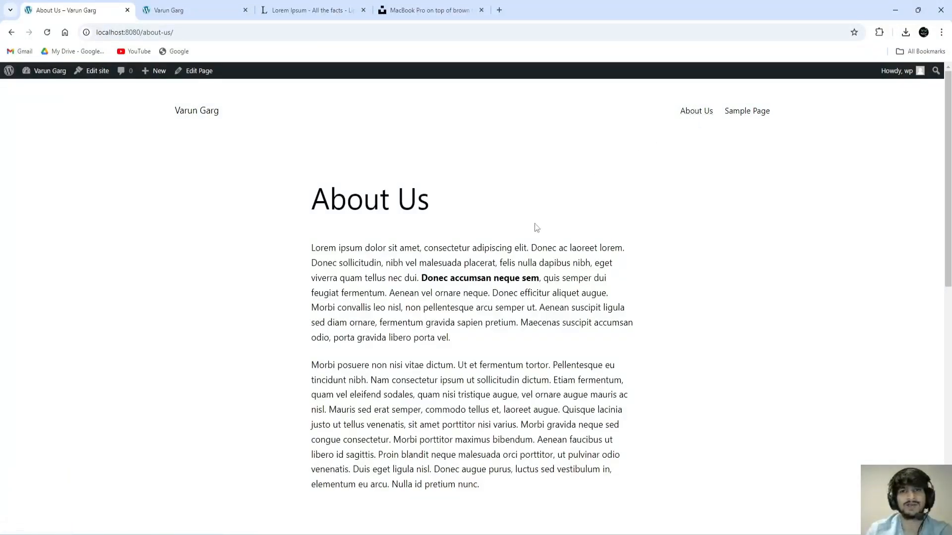
{"action": "scroll", "coordinate": [464, 243], "scroll_direction": "down", "scroll_amount": 10}
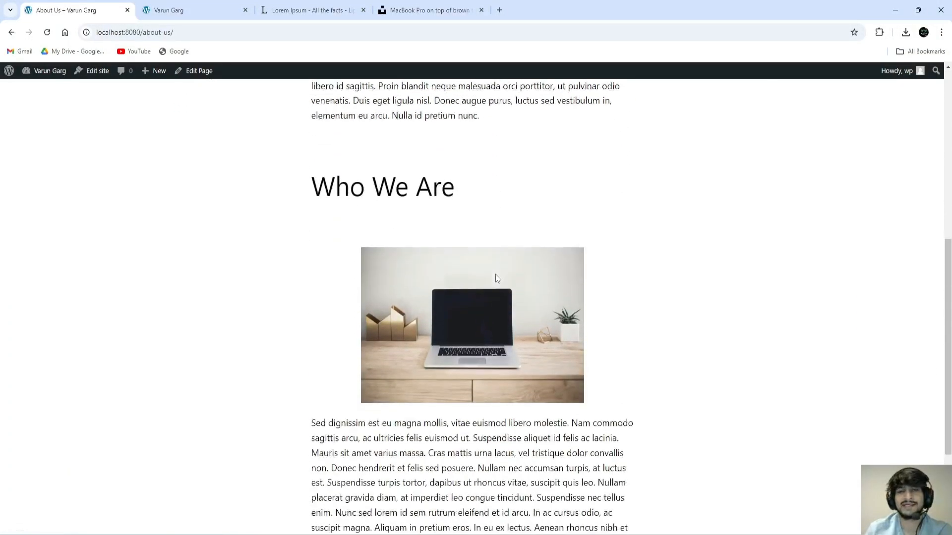
{"action": "scroll", "coordinate": [532, 312], "scroll_direction": "up", "scroll_amount": 10}
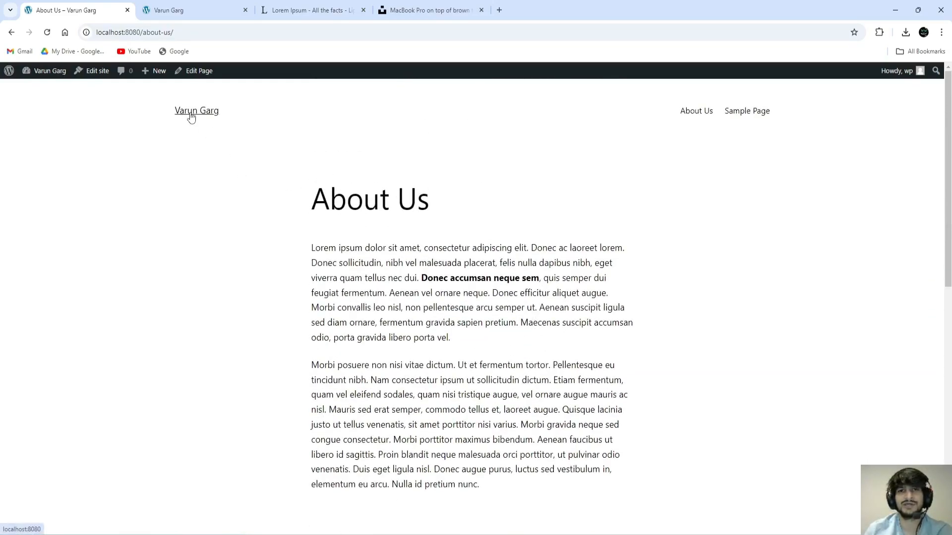
{"action": "scroll", "coordinate": [403, 340], "scroll_direction": "down", "scroll_amount": 10}
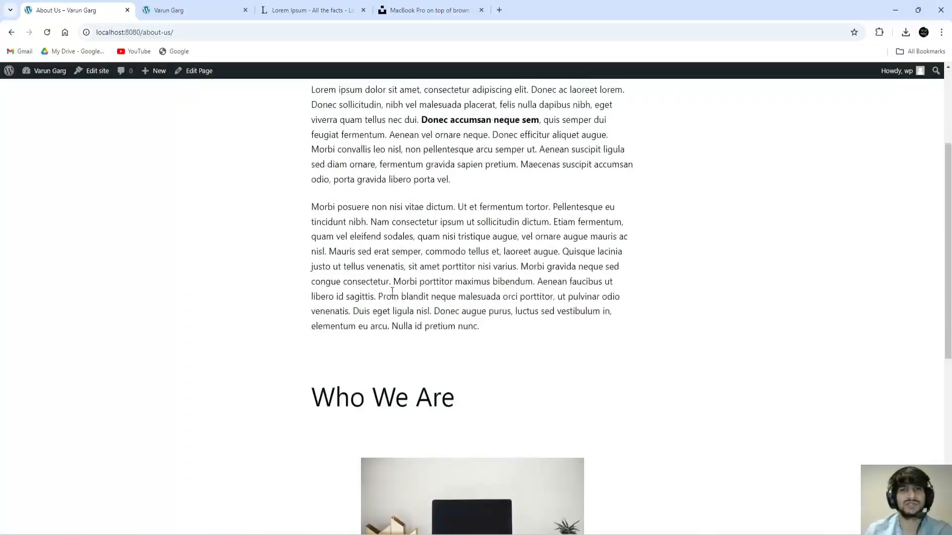
{"action": "scroll", "coordinate": [408, 340], "scroll_direction": "up", "scroll_amount": 10}
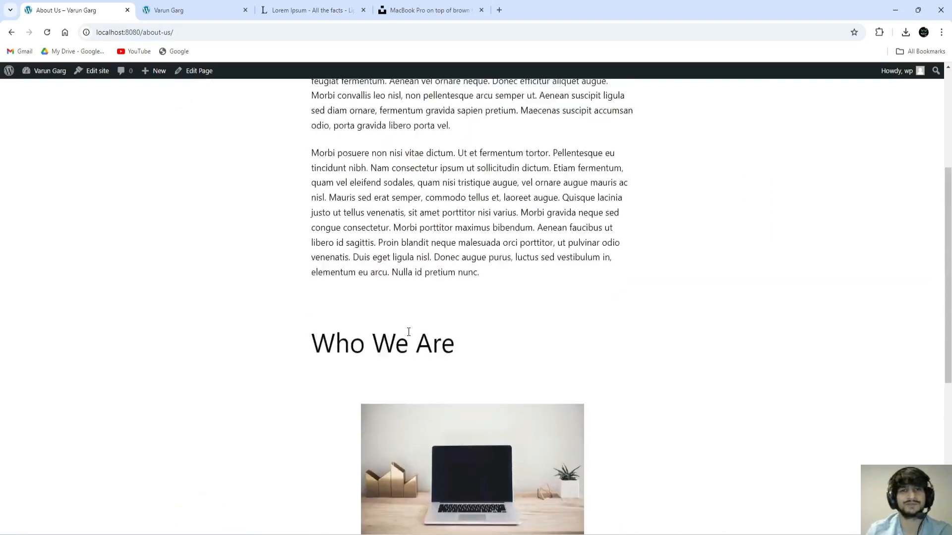
{"action": "mouse_move", "coordinate": [56, 78]}
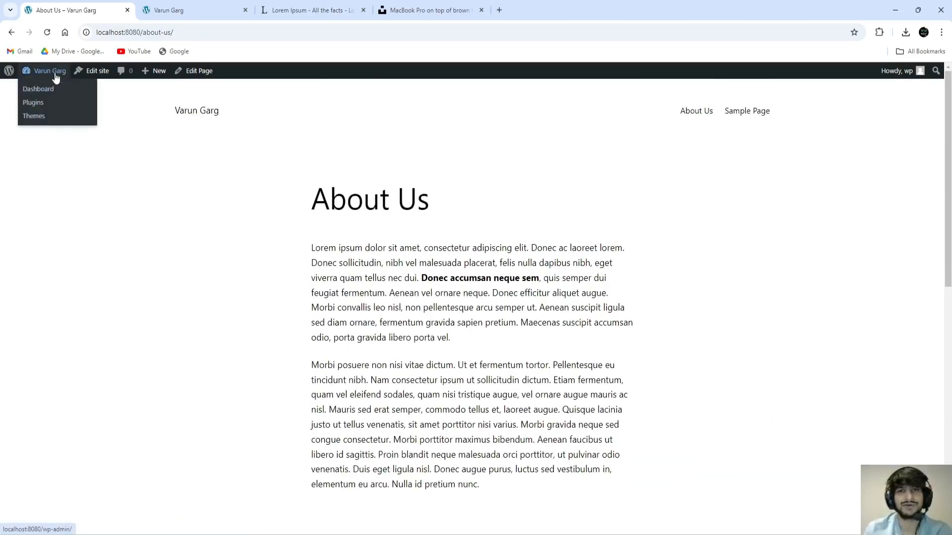
{"action": "left_click", "coordinate": [38, 91]}
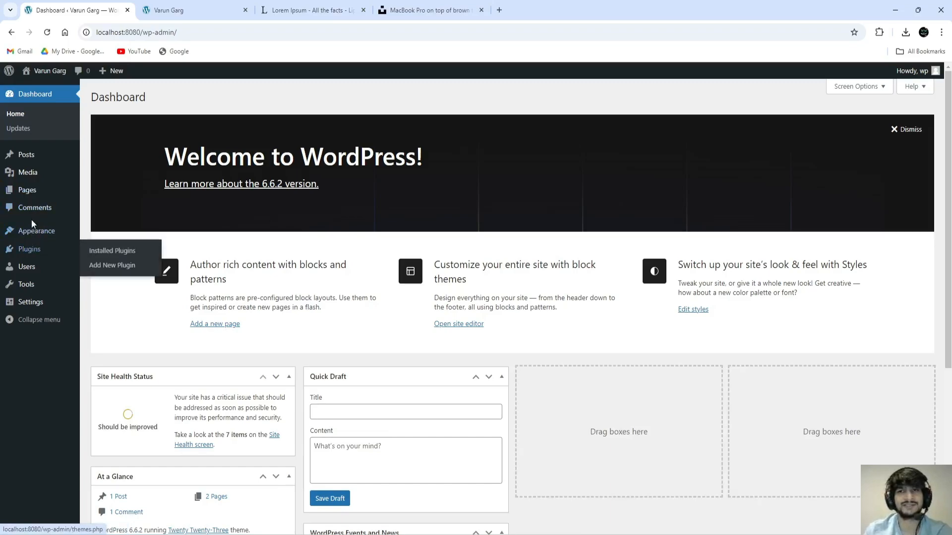
Step: Open Add New Theme from Themes and scroll through Popular themes like Astra, GeneratePress and Neve
{"action": "left_click", "coordinate": [96, 232]}
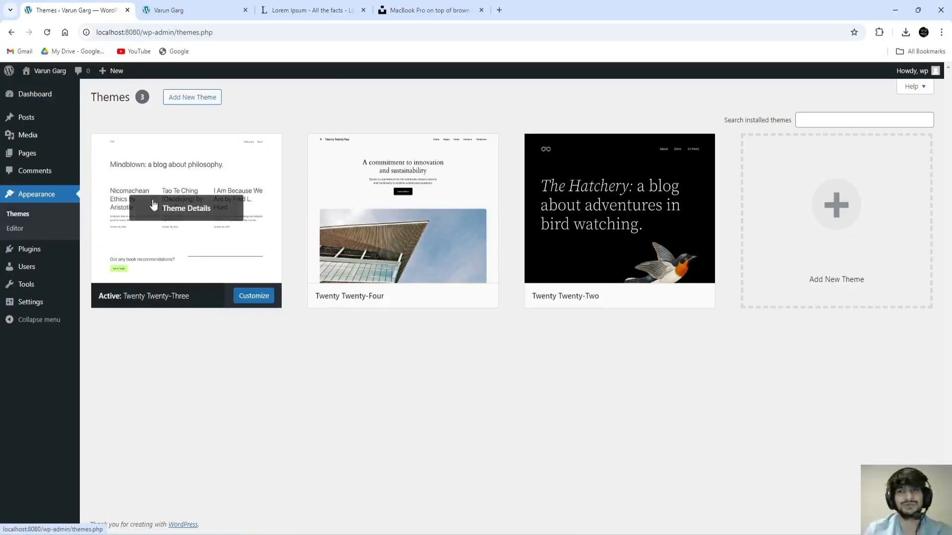
{"action": "left_click", "coordinate": [193, 103]}
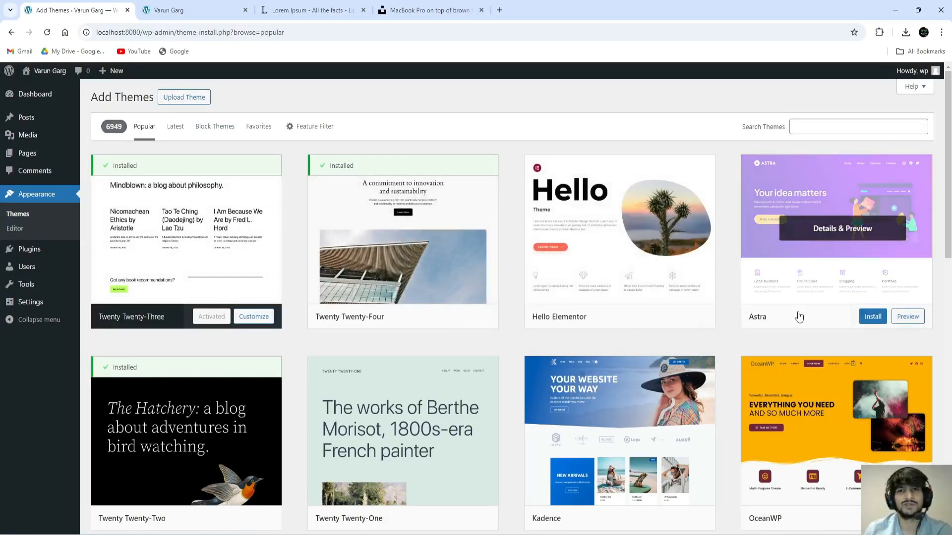
{"action": "scroll", "coordinate": [798, 316], "scroll_direction": "down", "scroll_amount": 4}
{"action": "scroll", "coordinate": [799, 318], "scroll_direction": "down", "scroll_amount": 4}
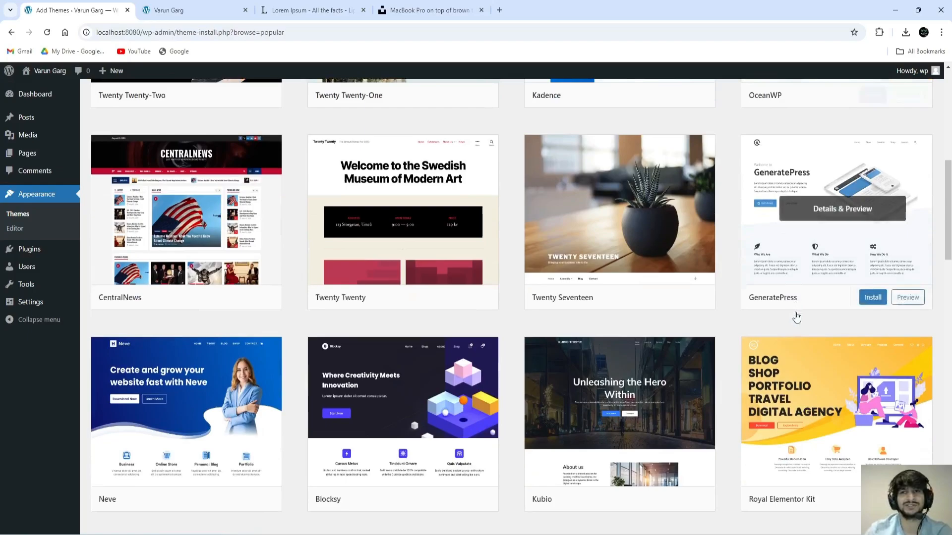
{"action": "scroll", "coordinate": [797, 315], "scroll_direction": "down", "scroll_amount": 5}
{"action": "scroll", "coordinate": [797, 312], "scroll_direction": "down", "scroll_amount": 3}
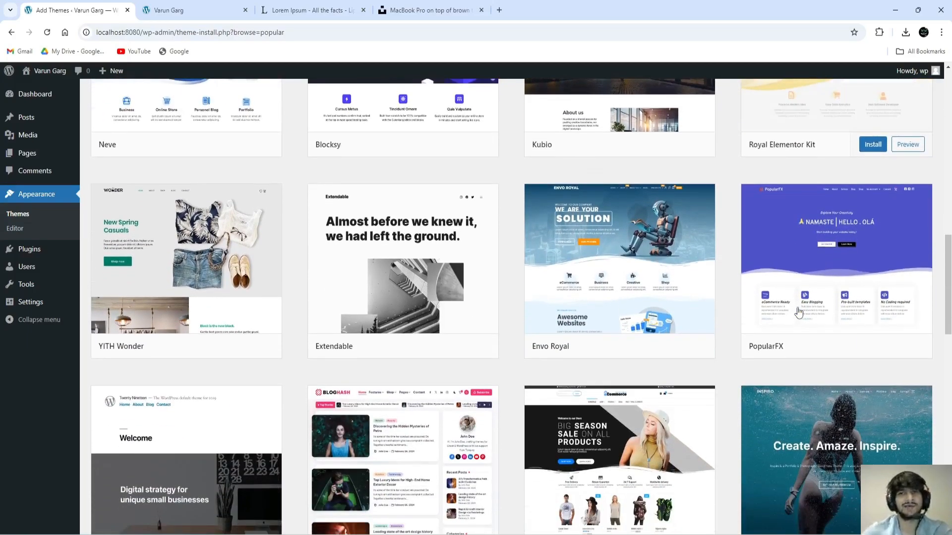
{"action": "scroll", "coordinate": [800, 313], "scroll_direction": "down", "scroll_amount": 4}
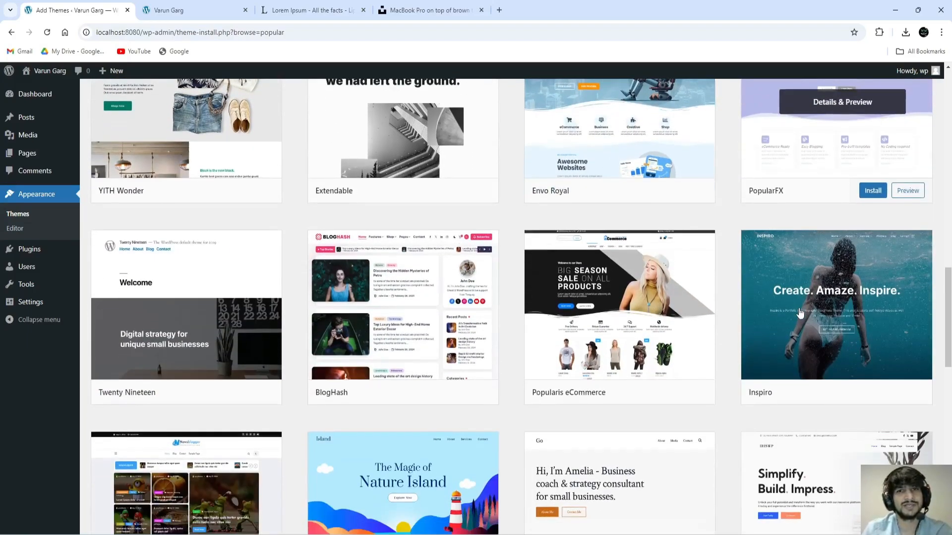
{"action": "scroll", "coordinate": [803, 323], "scroll_direction": "down", "scroll_amount": 5}
{"action": "scroll", "coordinate": [807, 331], "scroll_direction": "down", "scroll_amount": 5}
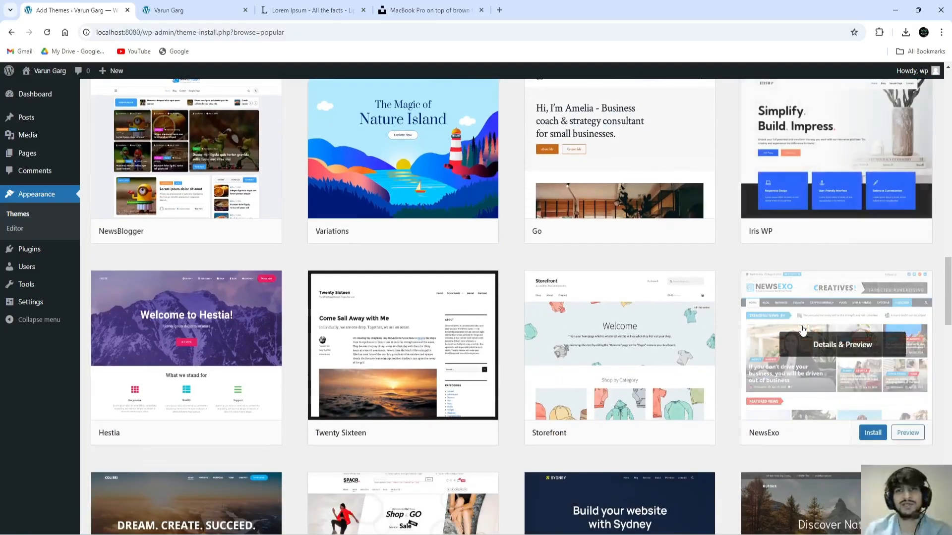
{"action": "scroll", "coordinate": [804, 330], "scroll_direction": "down", "scroll_amount": 4}
{"action": "scroll", "coordinate": [803, 330], "scroll_direction": "down", "scroll_amount": 3}
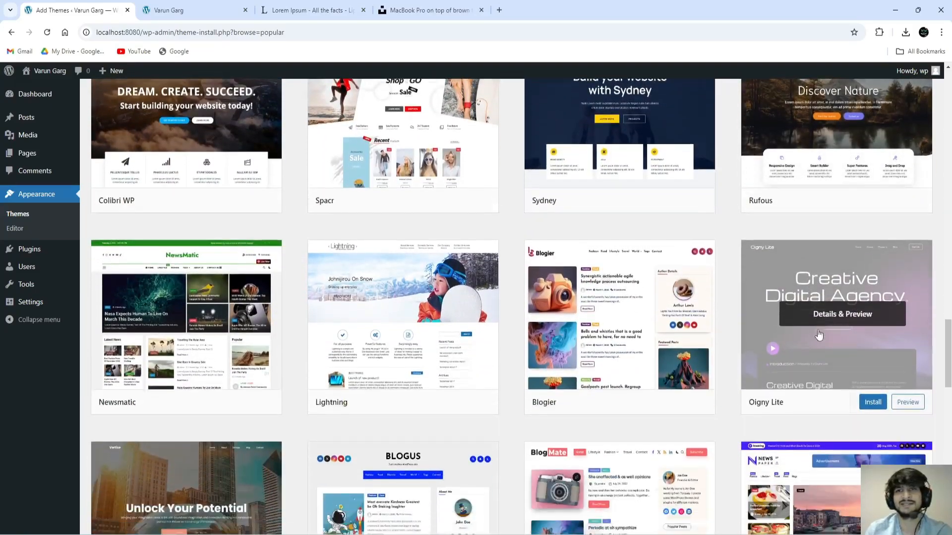
{"action": "scroll", "coordinate": [863, 345], "scroll_direction": "up", "scroll_amount": 8}
{"action": "scroll", "coordinate": [851, 299], "scroll_direction": "up", "scroll_amount": 15}
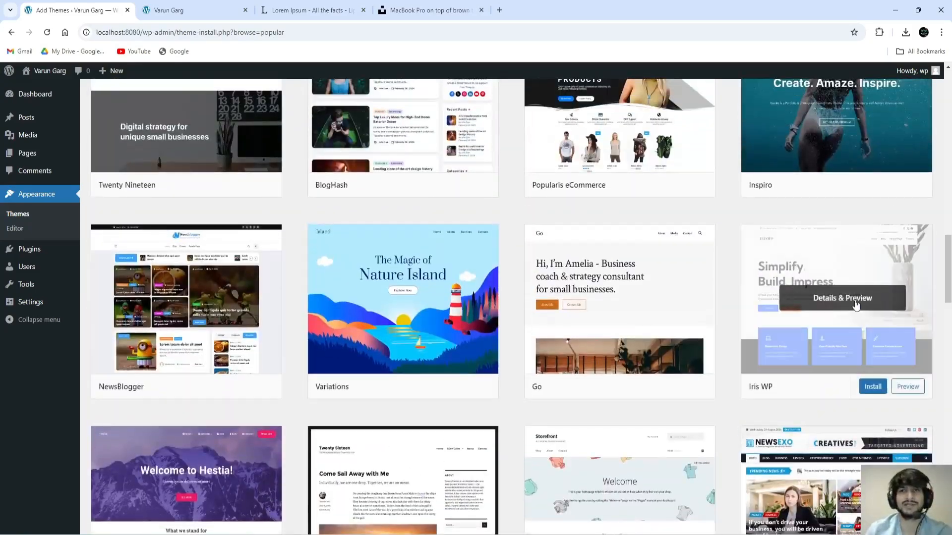
{"action": "scroll", "coordinate": [851, 300], "scroll_direction": "up", "scroll_amount": 12}
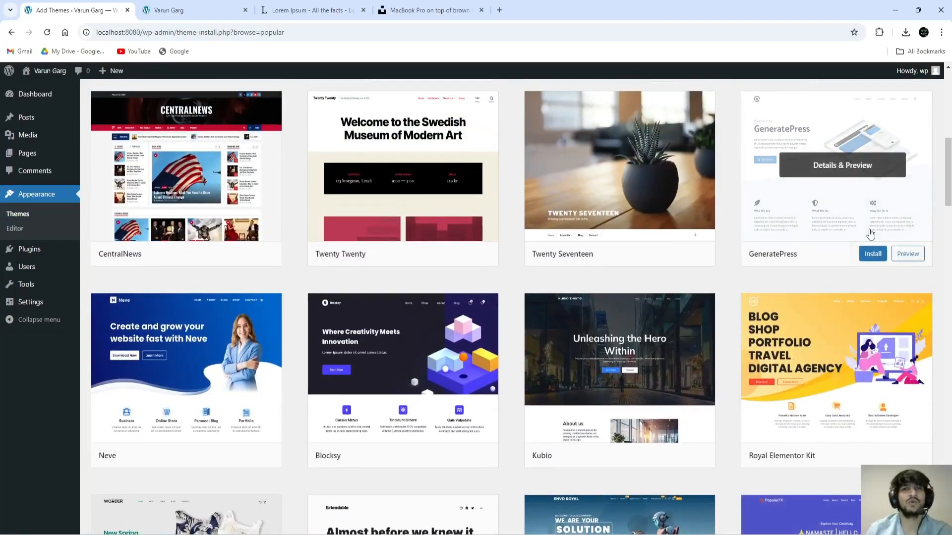
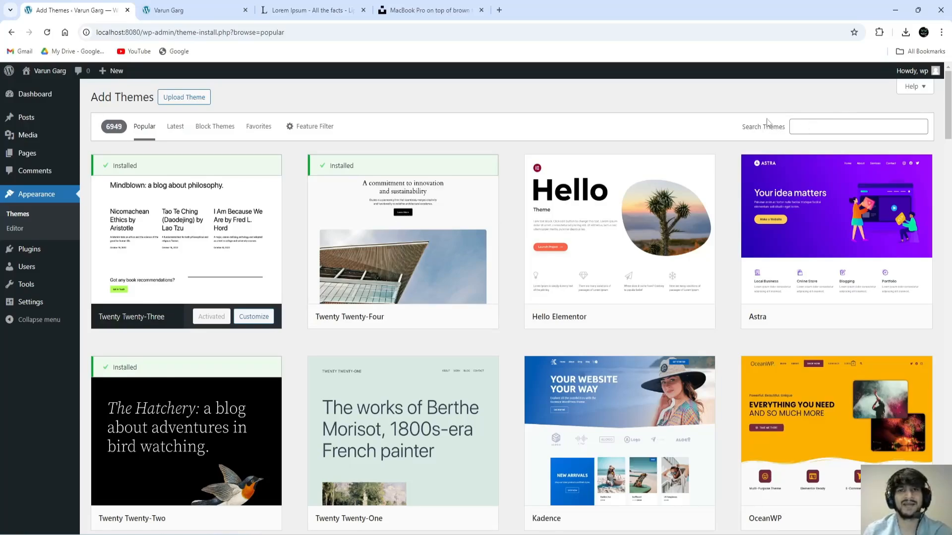
Step: Search the theme directory for 'twenty nin' to bring up Twenty Nineteen
{"action": "left_click_drag", "start_coordinate": [92, 97], "coordinate": [151, 99]}
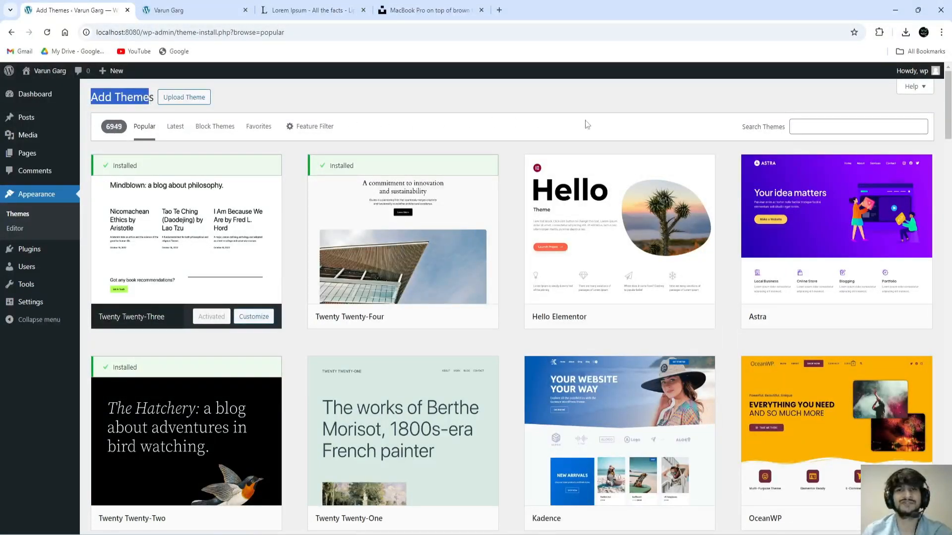
{"action": "left_click", "coordinate": [819, 128]}
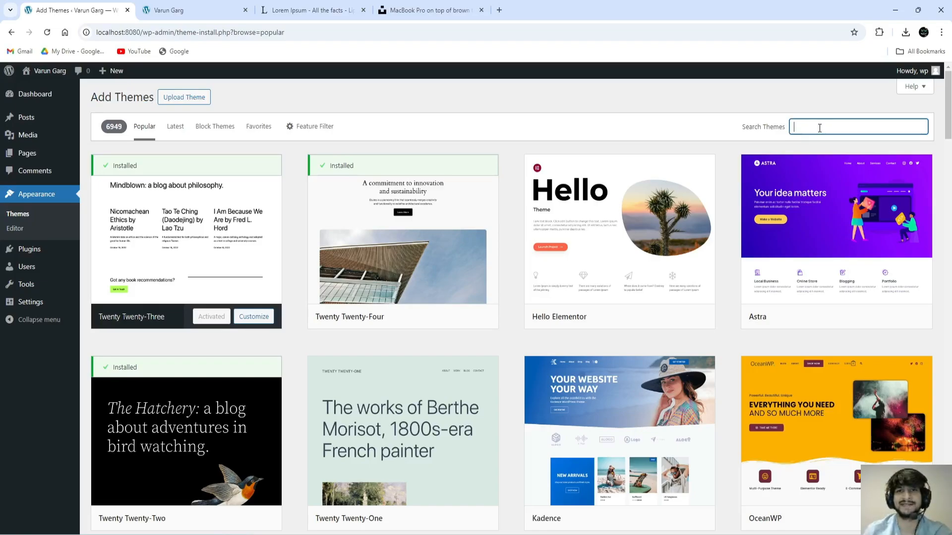
{"action": "type", "text": "twenty"}
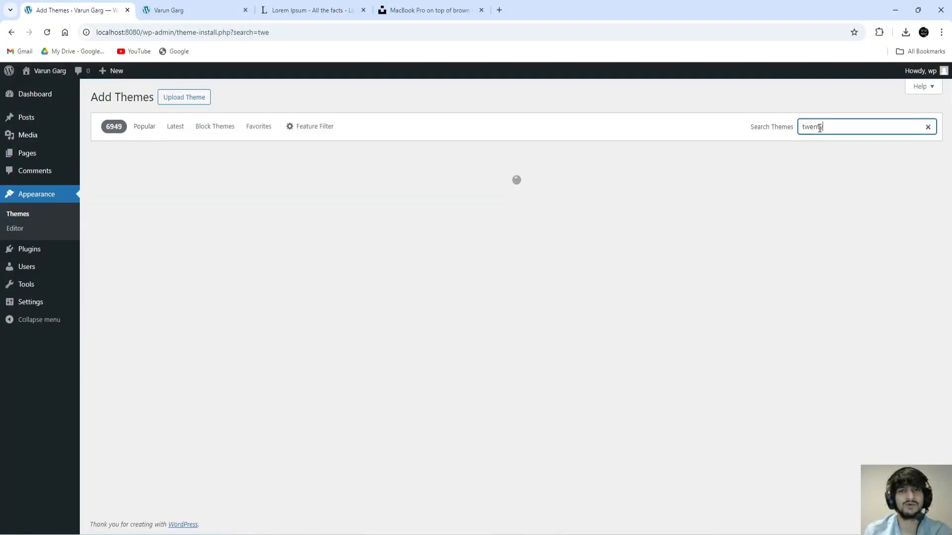
{"action": "type", "text": " nin"}
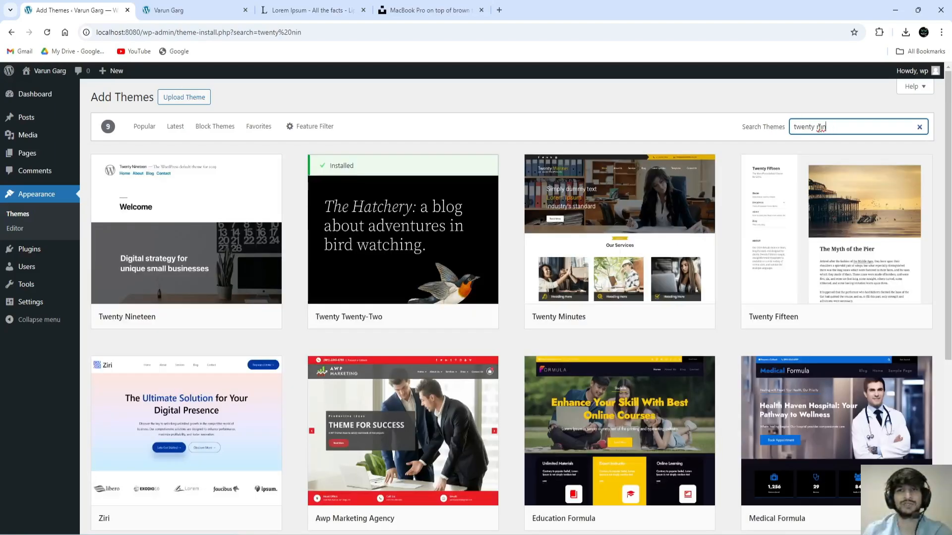
{"action": "mouse_move", "coordinate": [158, 290]}
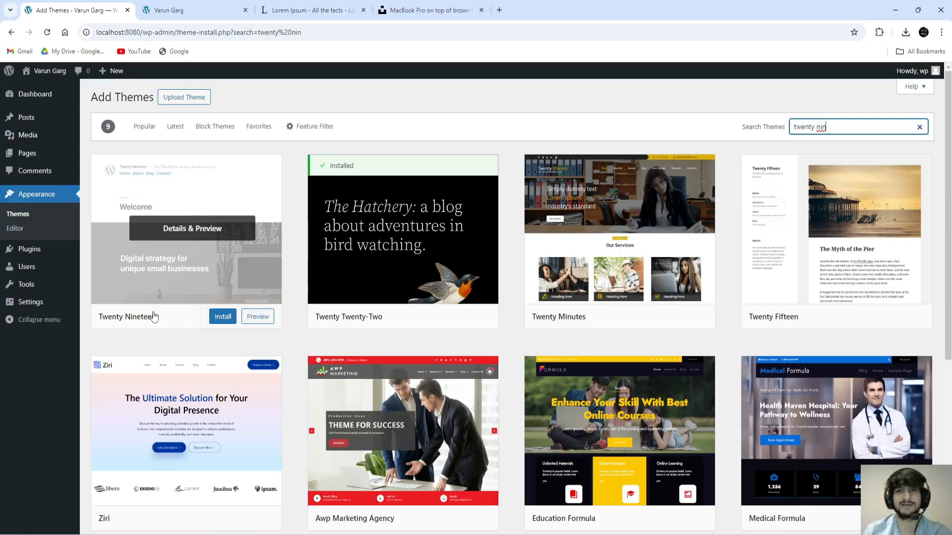
Step: Preview Twenty Nineteen's details, then install it and activate it as the site theme
{"action": "left_click", "coordinate": [172, 270]}
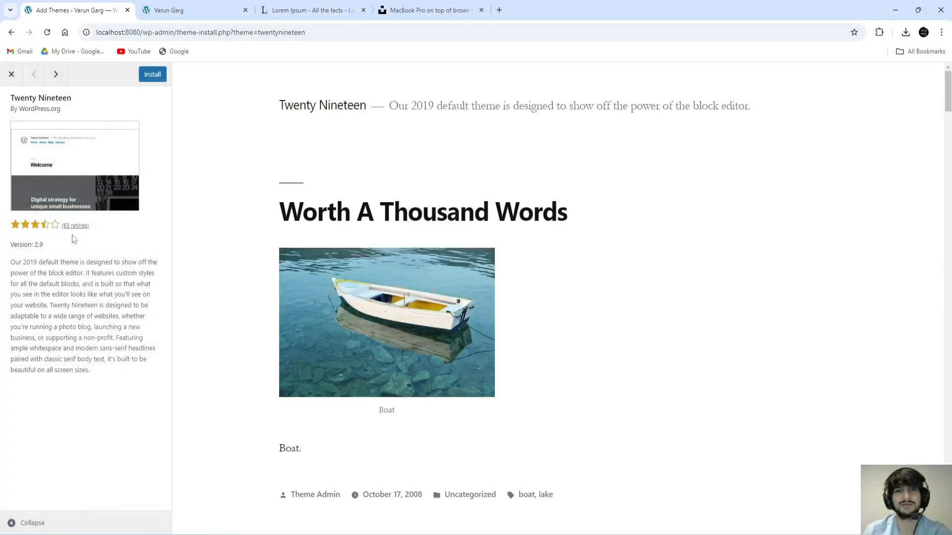
{"action": "left_click_drag", "start_coordinate": [19, 110], "coordinate": [61, 110]}
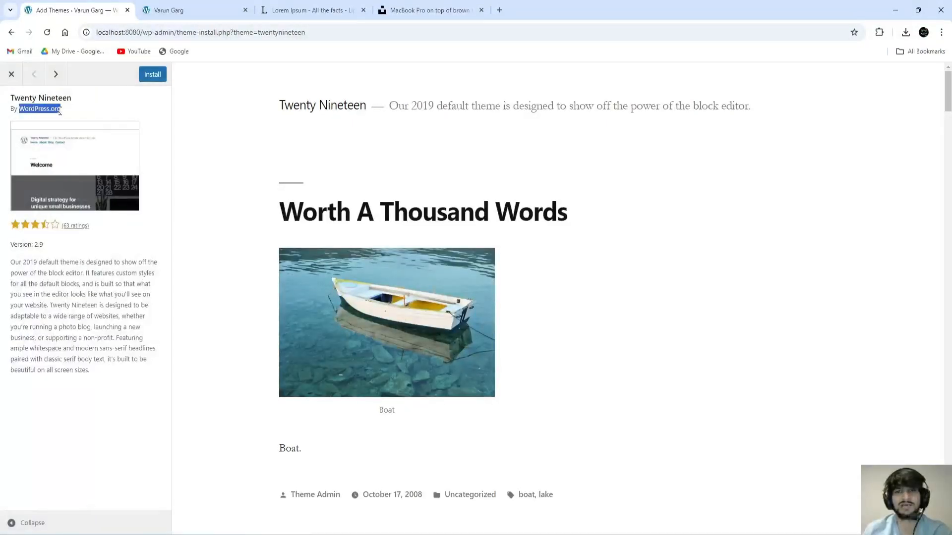
{"action": "left_click", "coordinate": [79, 109]}
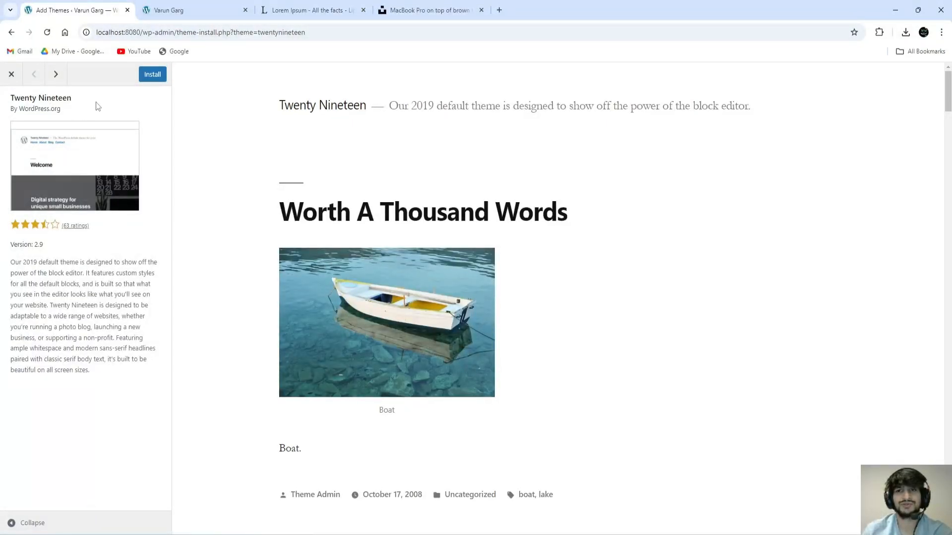
{"action": "left_click", "coordinate": [152, 78]}
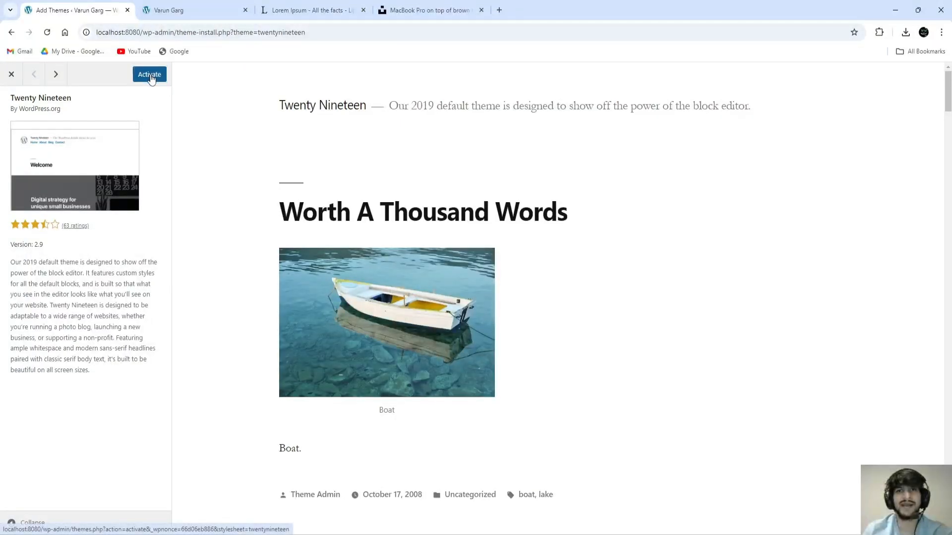
{"action": "left_click", "coordinate": [150, 76]}
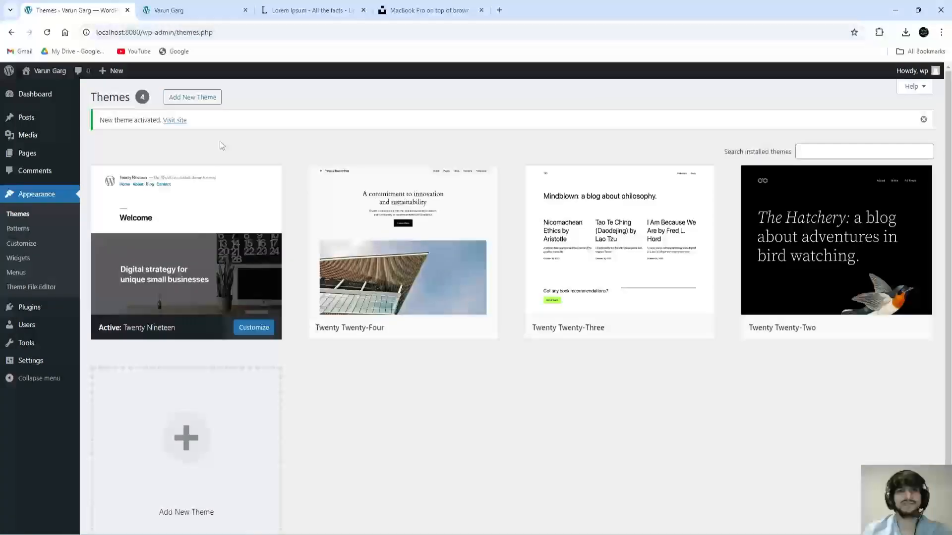
Step: Visit the live site and look over the Hello world! post in the Twenty Nineteen design
{"action": "left_click_drag", "start_coordinate": [102, 124], "coordinate": [160, 121]}
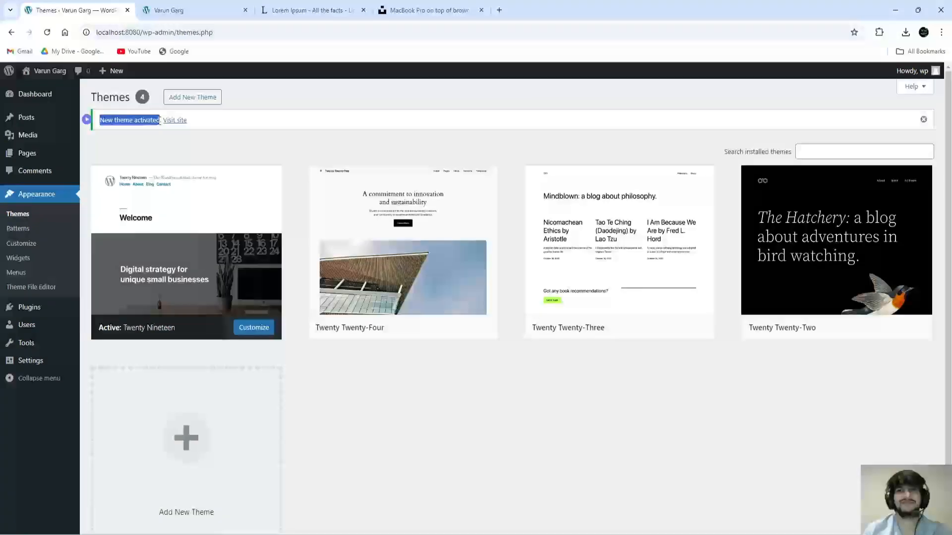
{"action": "left_click", "coordinate": [187, 148]}
{"action": "left_click", "coordinate": [182, 124]}
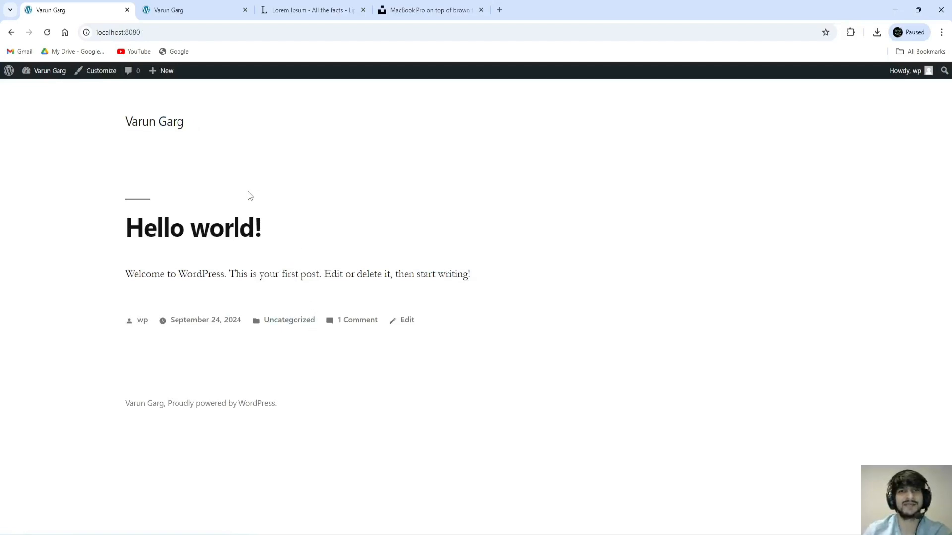
{"action": "left_click_drag", "start_coordinate": [130, 124], "coordinate": [188, 143]}
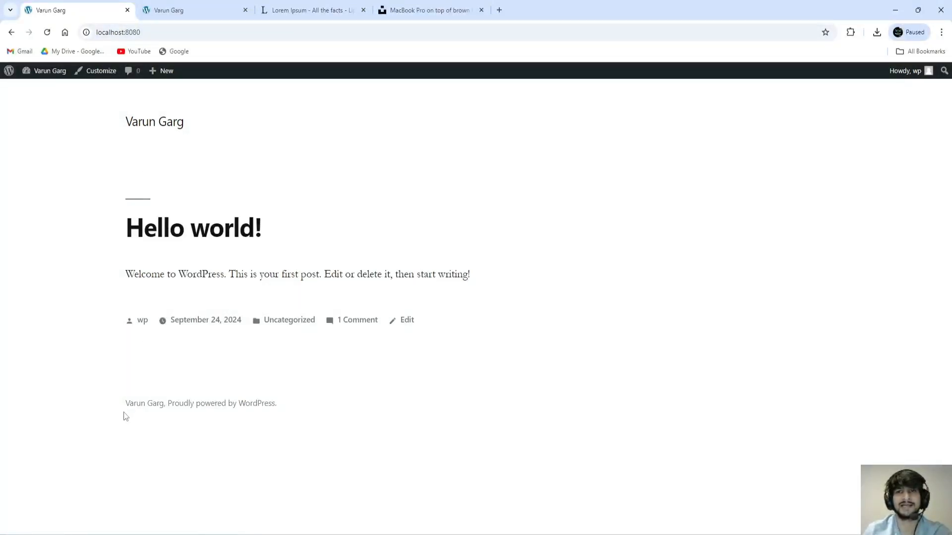
{"action": "left_click_drag", "start_coordinate": [128, 405], "coordinate": [207, 430]}
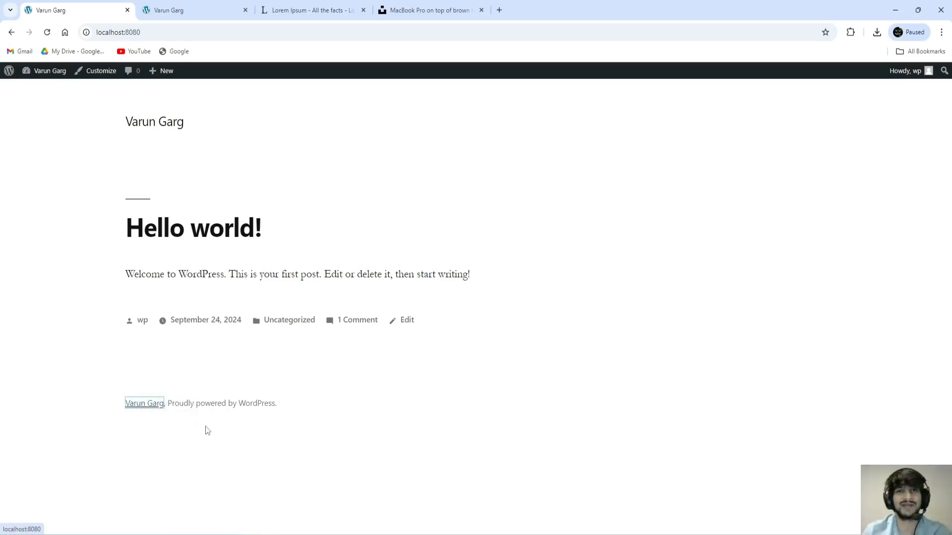
{"action": "left_click_drag", "start_coordinate": [276, 404], "coordinate": [131, 415]}
{"action": "left_click", "coordinate": [148, 442]}
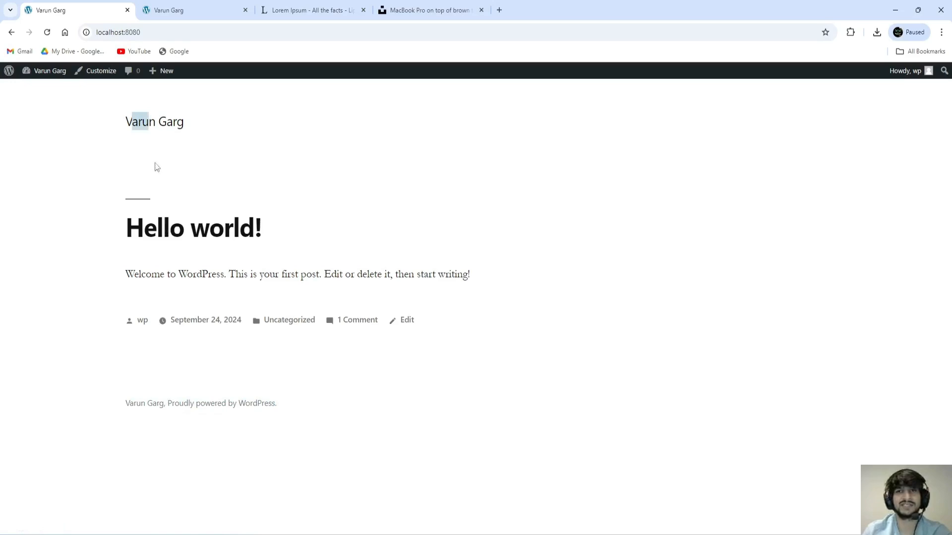
{"action": "left_click_drag", "start_coordinate": [133, 164], "coordinate": [257, 174]}
{"action": "left_click", "coordinate": [256, 173]}
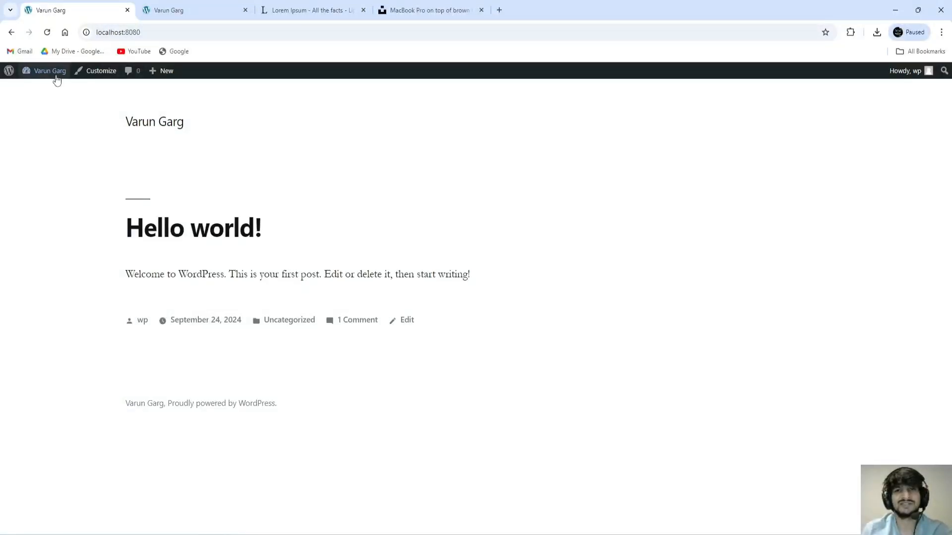
Step: Go back to the admin Dashboard and review the installed Plugins list
{"action": "mouse_move", "coordinate": [56, 75]}
{"action": "left_click", "coordinate": [39, 89]}
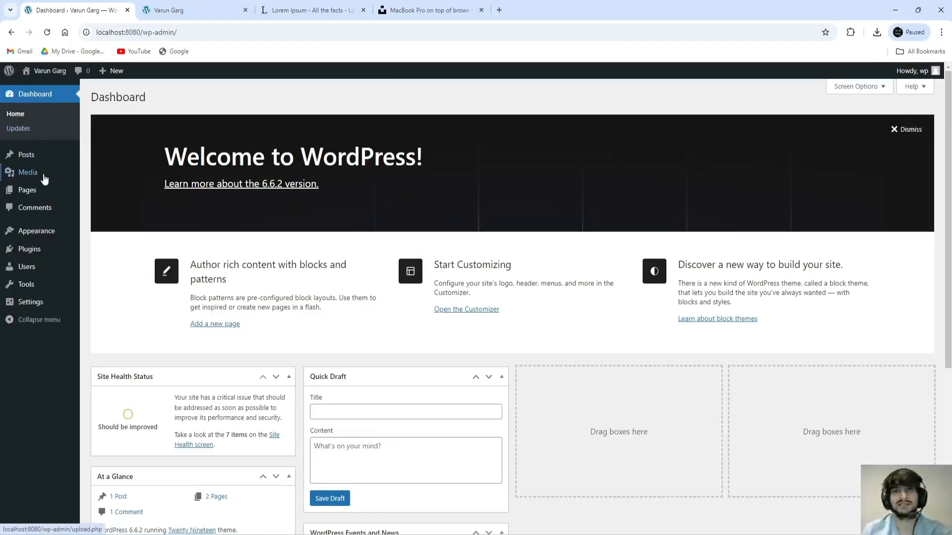
{"action": "mouse_move", "coordinate": [31, 254]}
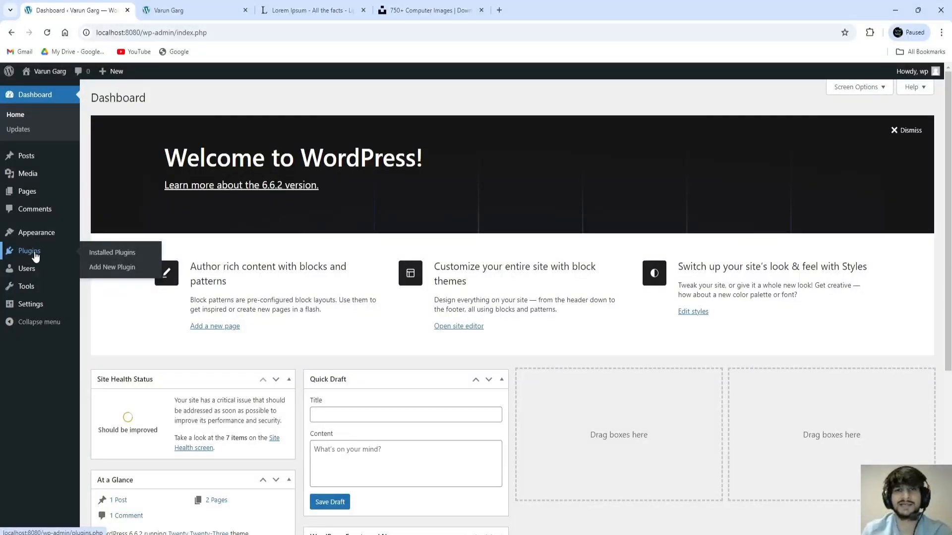
{"action": "left_click", "coordinate": [36, 255]}
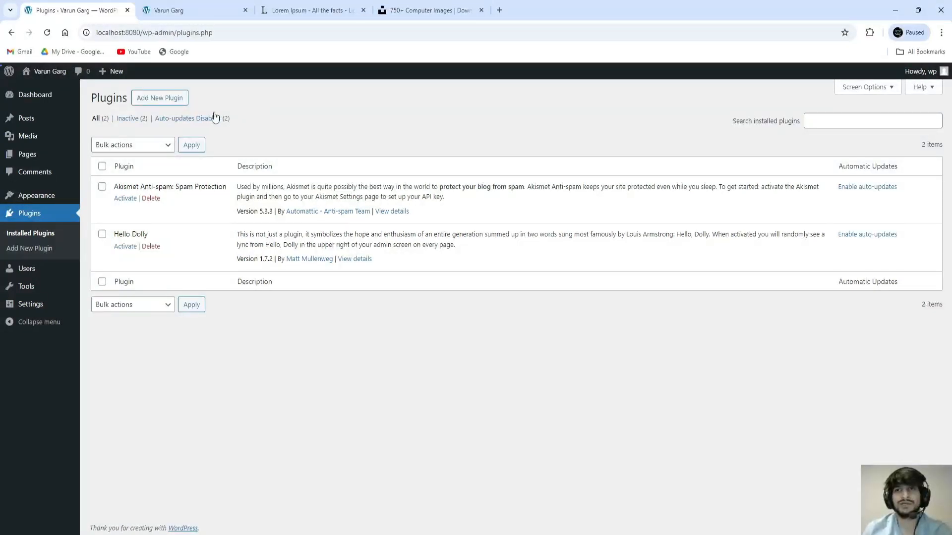
Step: Open Pages > All Pages in a new tab and switch to it
{"action": "mouse_move", "coordinate": [55, 154]}
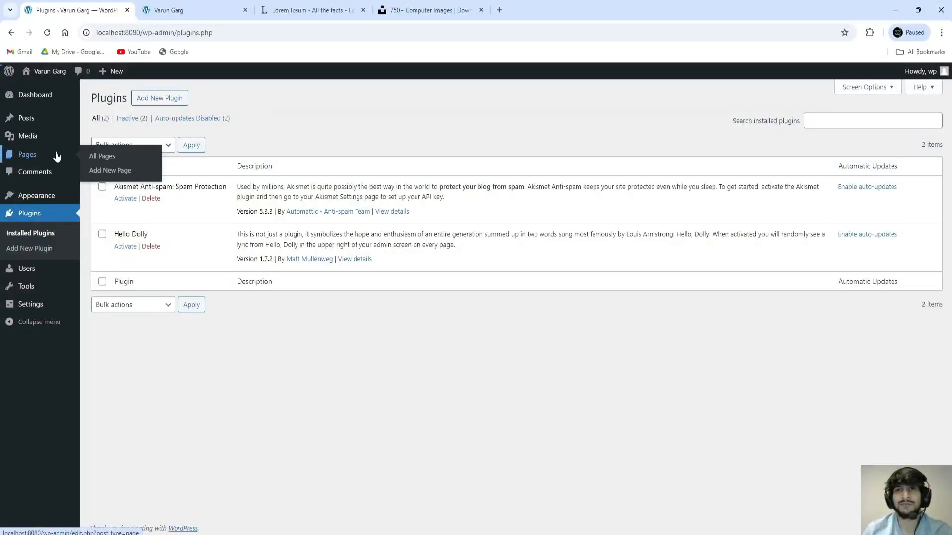
{"action": "right_click", "coordinate": [101, 157]}
{"action": "left_click", "coordinate": [148, 104]}
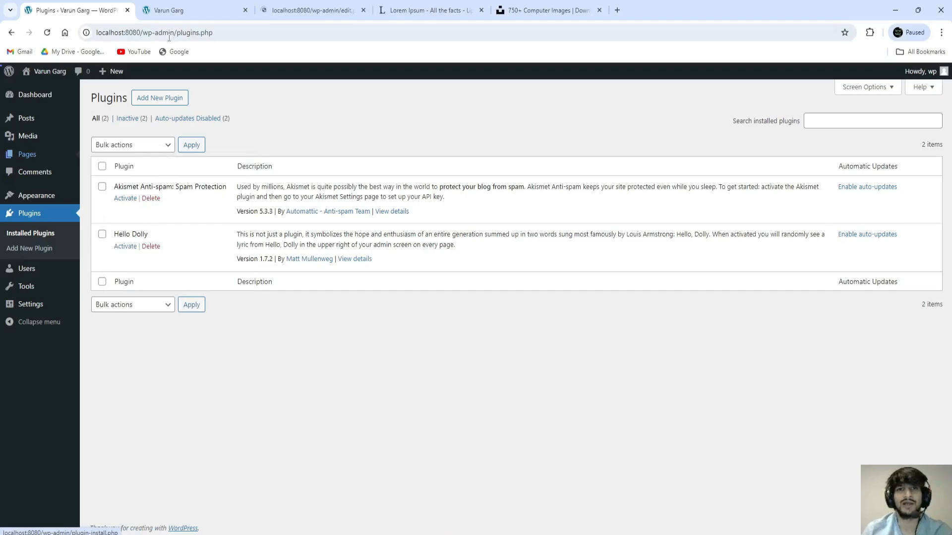
{"action": "left_click", "coordinate": [299, 6]}
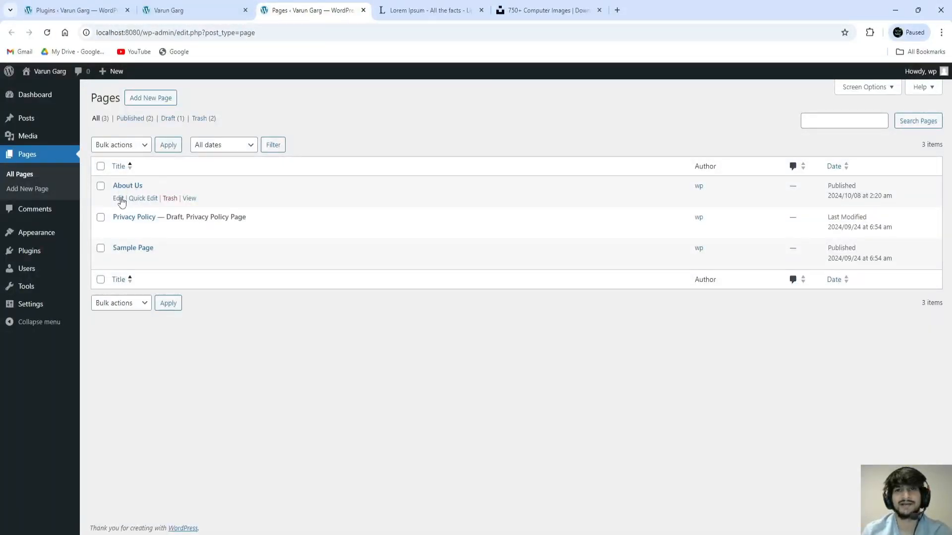
Step: Edit About Us, add an empty block after the last paragraph, and show the block library
{"action": "left_click", "coordinate": [119, 199]}
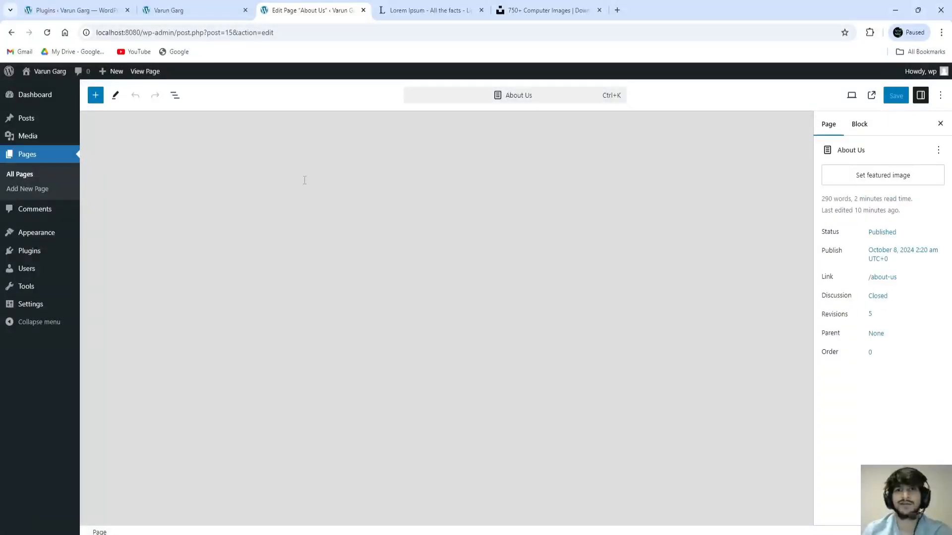
{"action": "scroll", "coordinate": [481, 292], "scroll_direction": "down", "scroll_amount": 3}
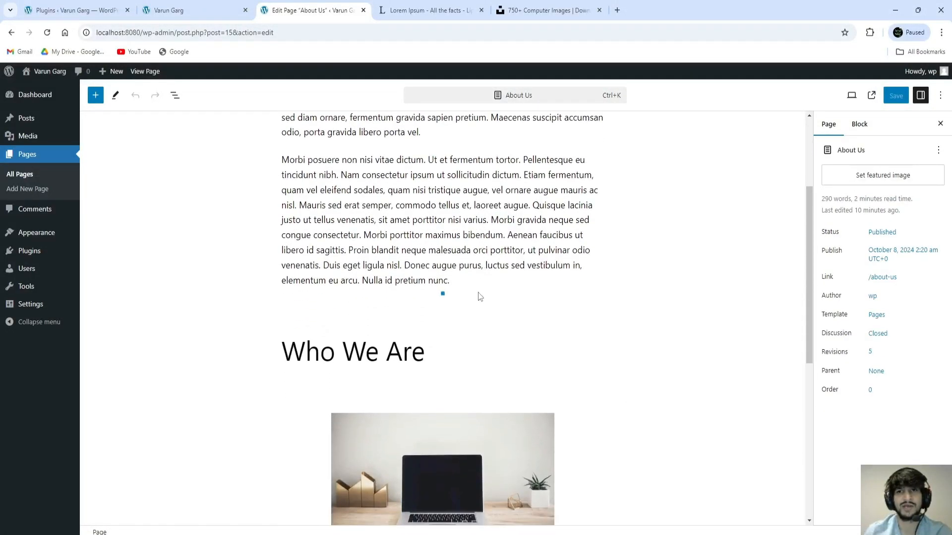
{"action": "scroll", "coordinate": [489, 308], "scroll_direction": "down", "scroll_amount": 7}
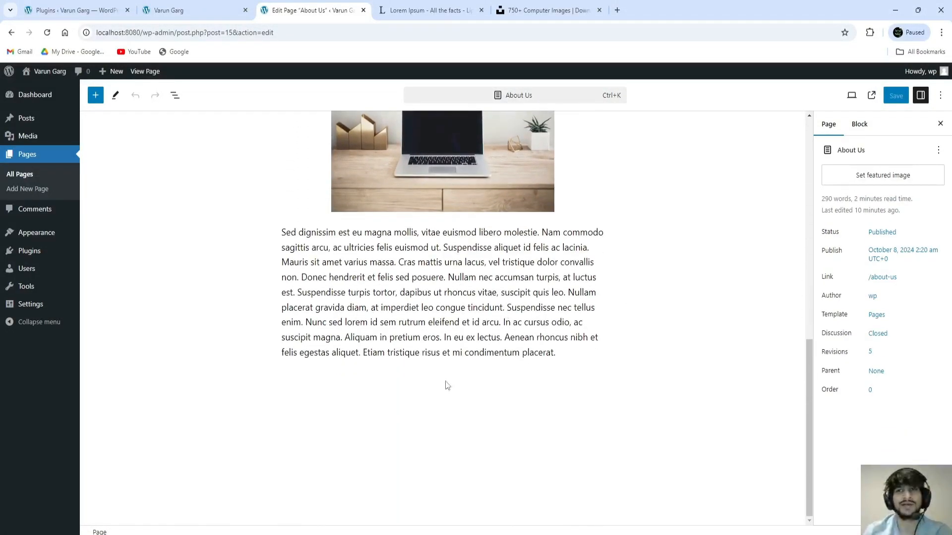
{"action": "left_click", "coordinate": [339, 384]}
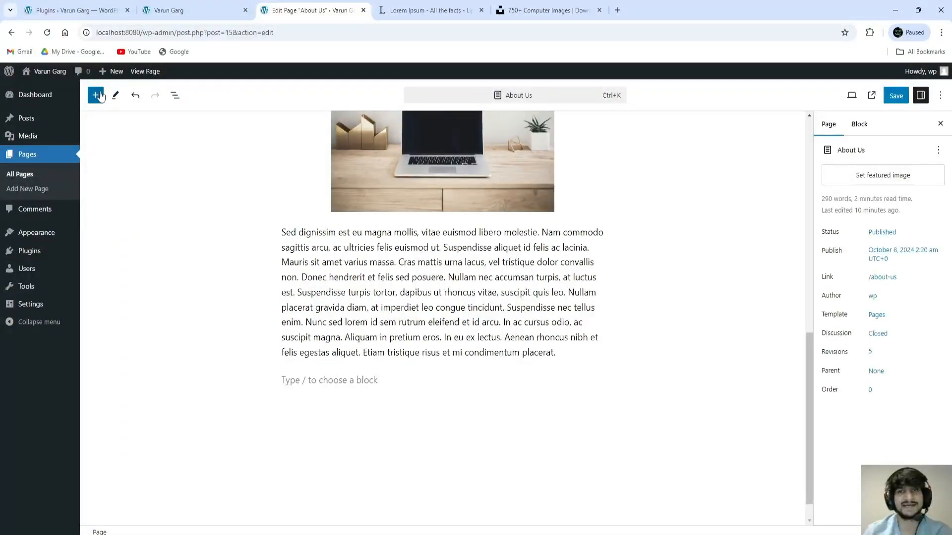
{"action": "left_click", "coordinate": [95, 95]}
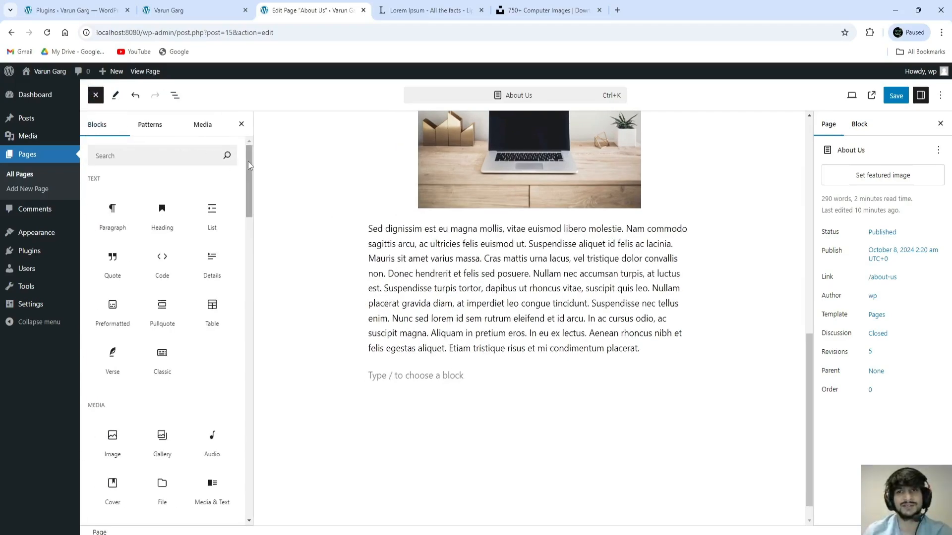
{"action": "left_click_drag", "start_coordinate": [249, 159], "coordinate": [248, 195]}
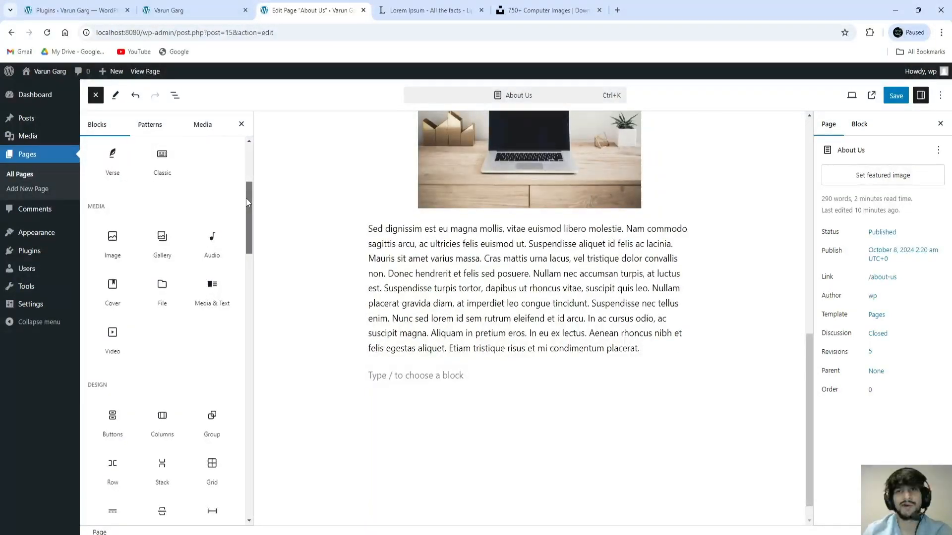
{"action": "left_click_drag", "start_coordinate": [247, 201], "coordinate": [253, 158]}
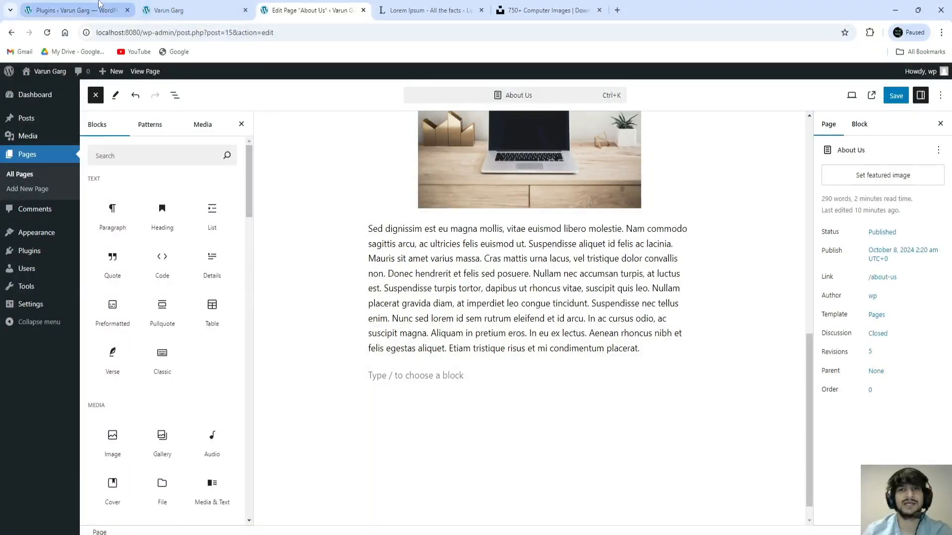
Step: Go from the Plugins tab through Dashboard and Plugins to the Add New Plugin page
{"action": "left_click", "coordinate": [86, 9]}
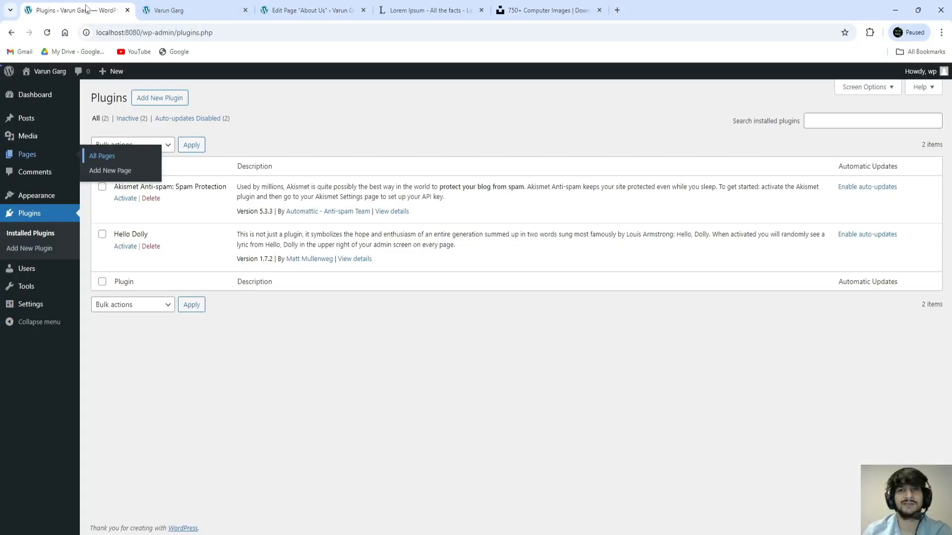
{"action": "left_click", "coordinate": [48, 97]}
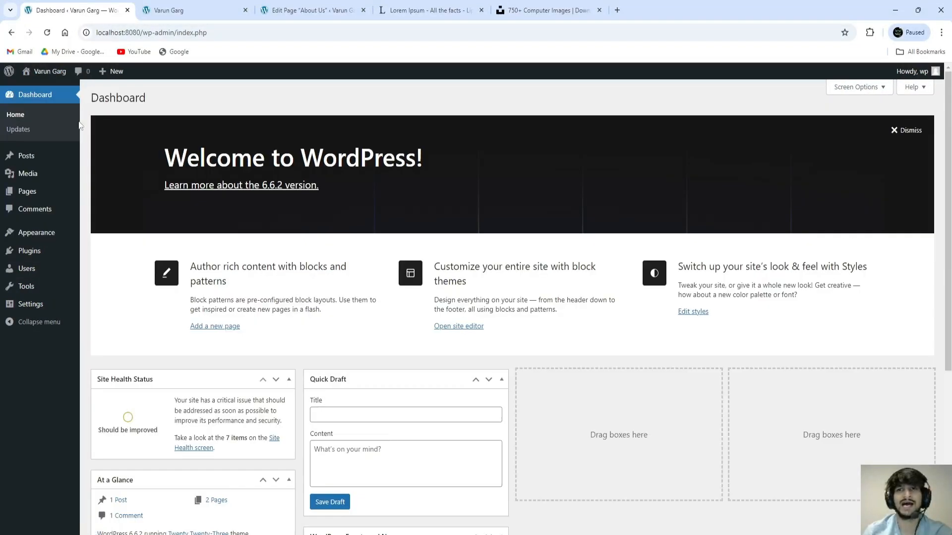
{"action": "left_click", "coordinate": [35, 253]}
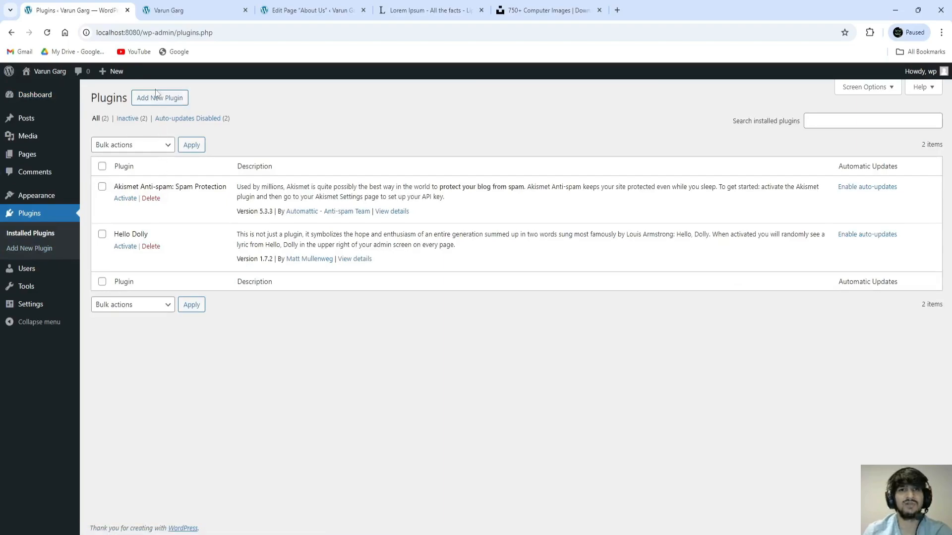
{"action": "left_click", "coordinate": [158, 99]}
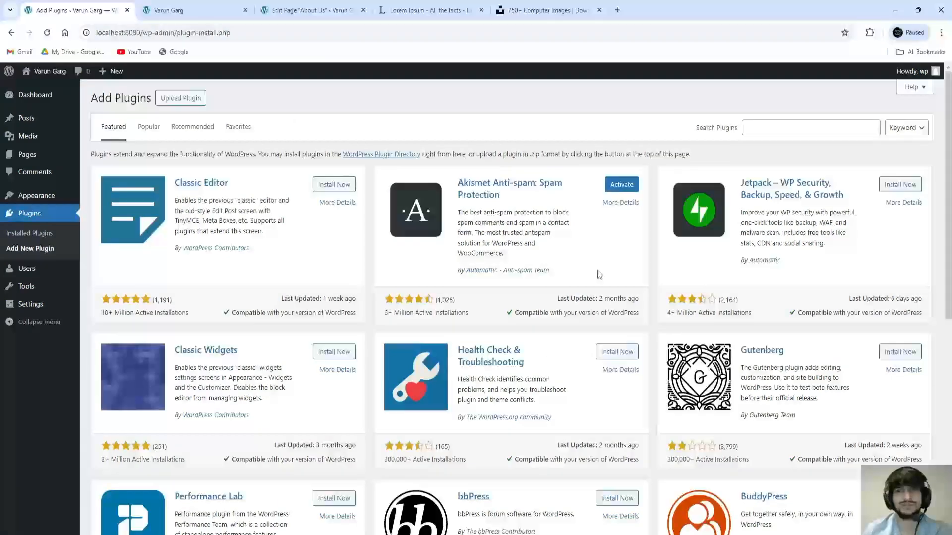
Step: Search plugins for 'contact form', browse the results, and install Contact Form 7
{"action": "left_click", "coordinate": [766, 131]}
{"action": "type", "text": "c"}
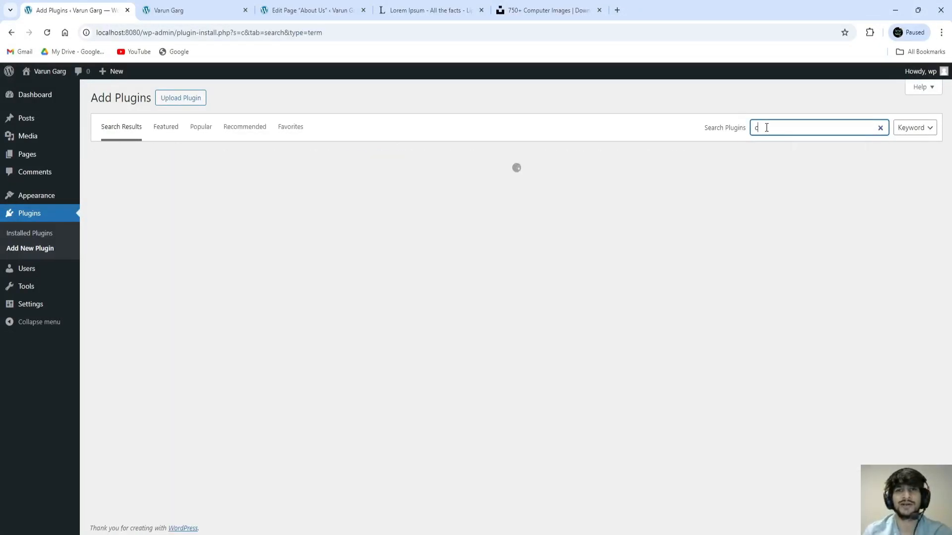
{"action": "type", "text": "ontact f"}
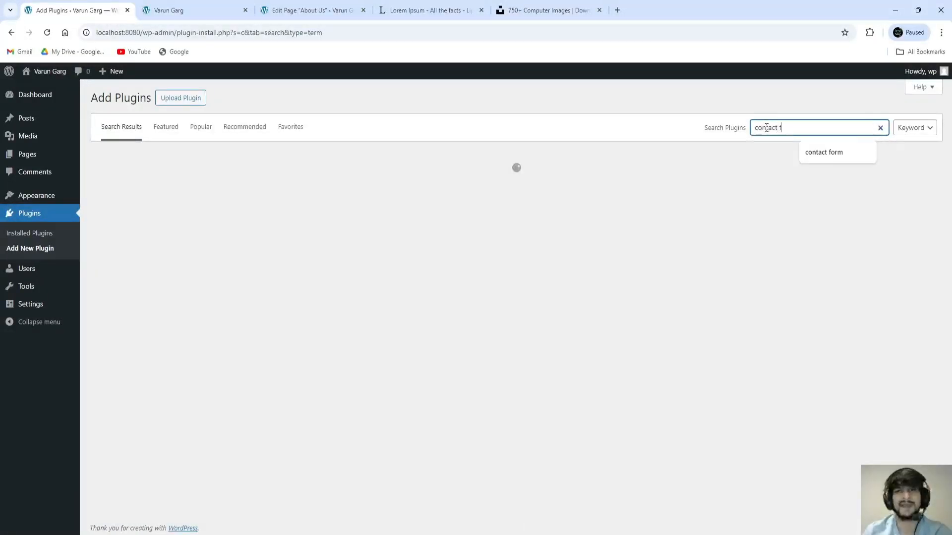
{"action": "type", "text": "orm"}
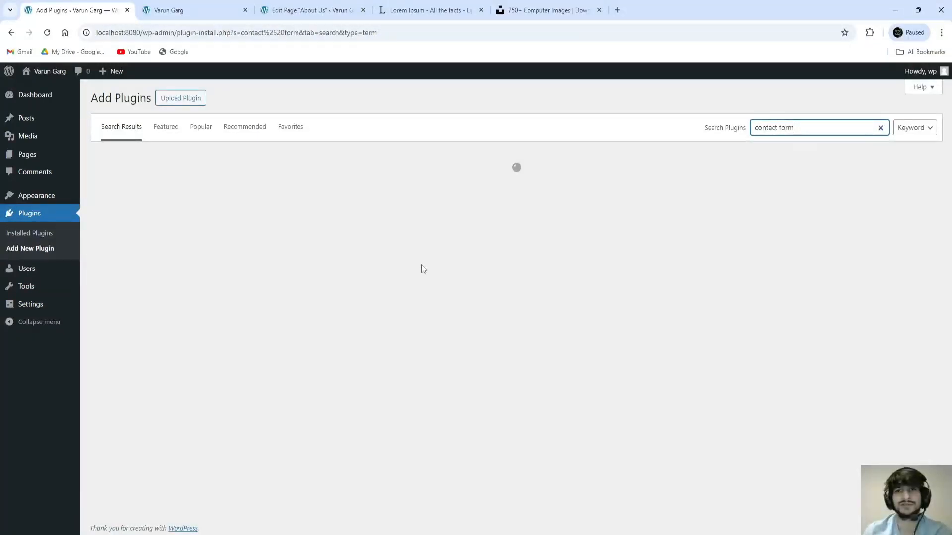
{"action": "scroll", "coordinate": [595, 307], "scroll_direction": "down", "scroll_amount": 7}
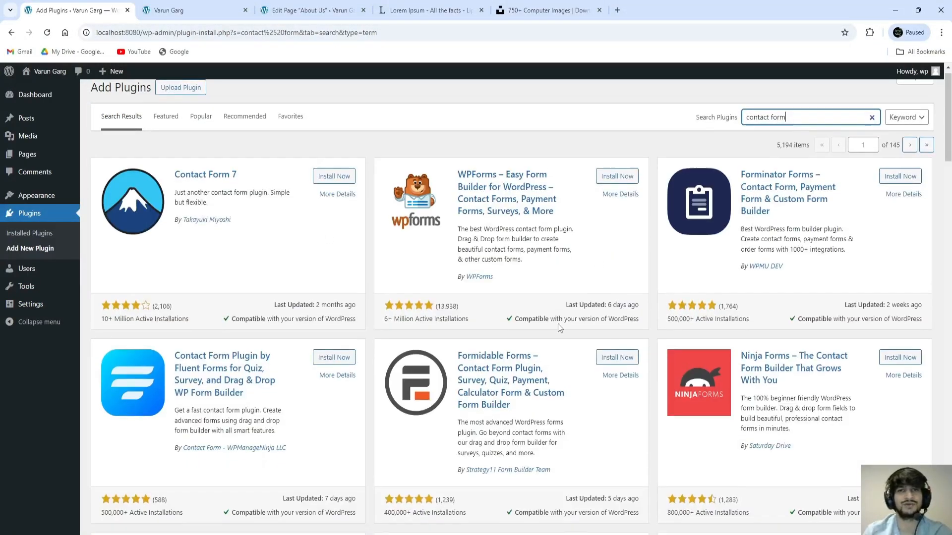
{"action": "scroll", "coordinate": [582, 318], "scroll_direction": "down", "scroll_amount": 6}
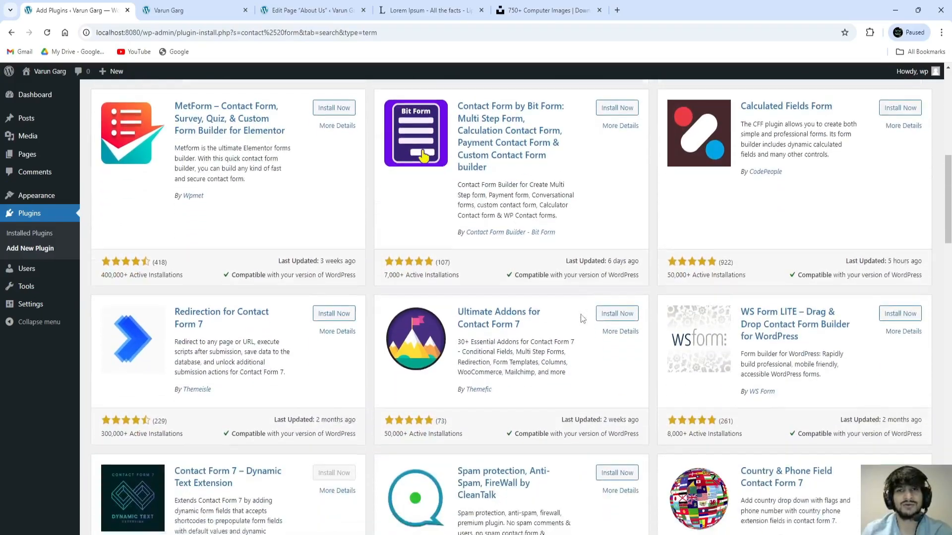
{"action": "scroll", "coordinate": [583, 318], "scroll_direction": "down", "scroll_amount": 2}
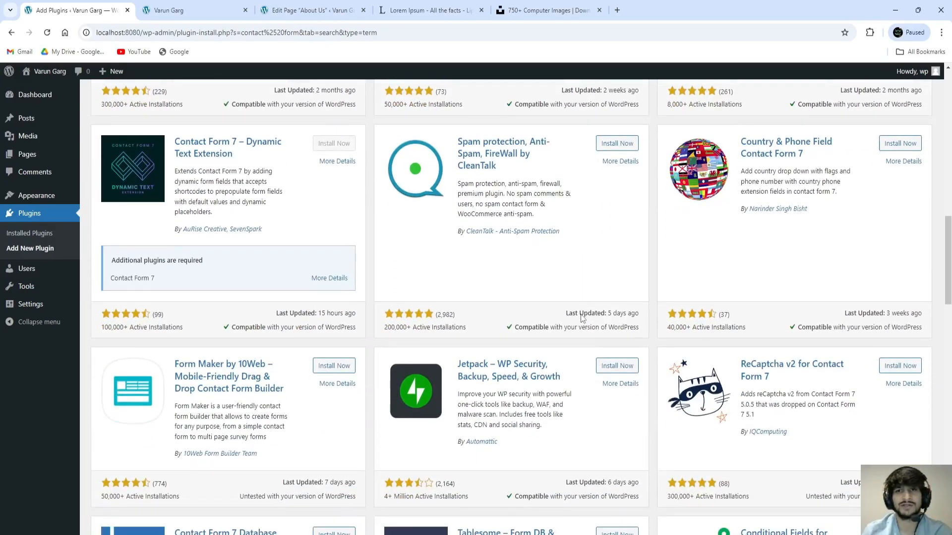
{"action": "scroll", "coordinate": [582, 316], "scroll_direction": "up", "scroll_amount": 9}
{"action": "scroll", "coordinate": [570, 314], "scroll_direction": "up", "scroll_amount": 7}
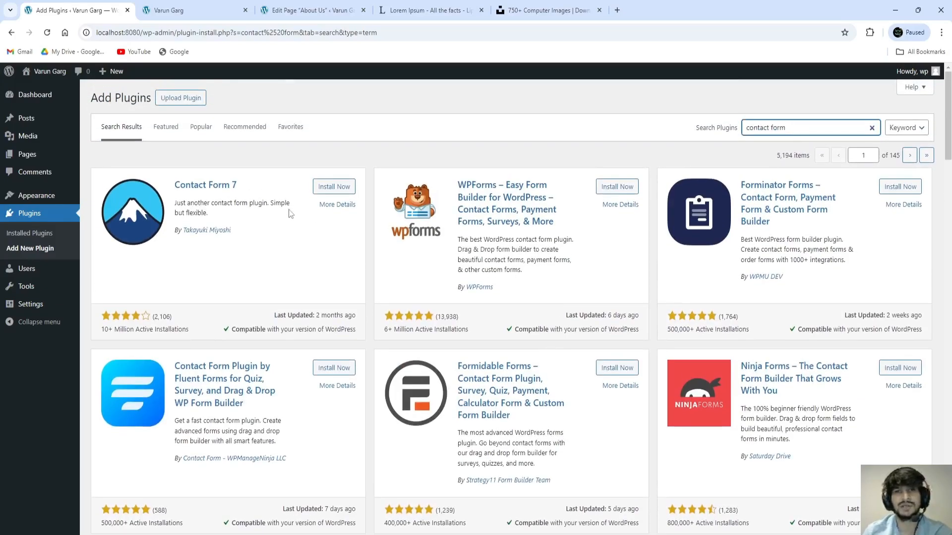
{"action": "left_click_drag", "start_coordinate": [251, 188], "coordinate": [175, 186]}
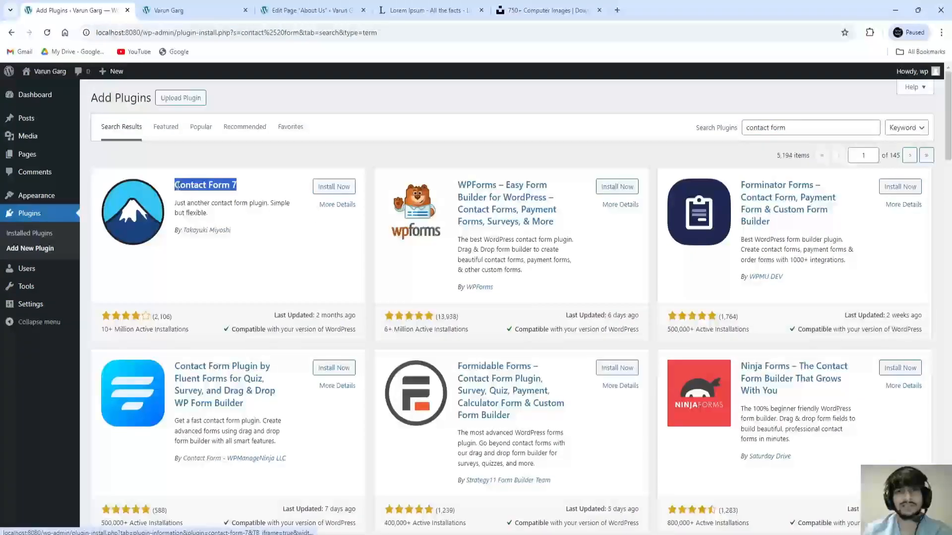
{"action": "left_click", "coordinate": [257, 189]}
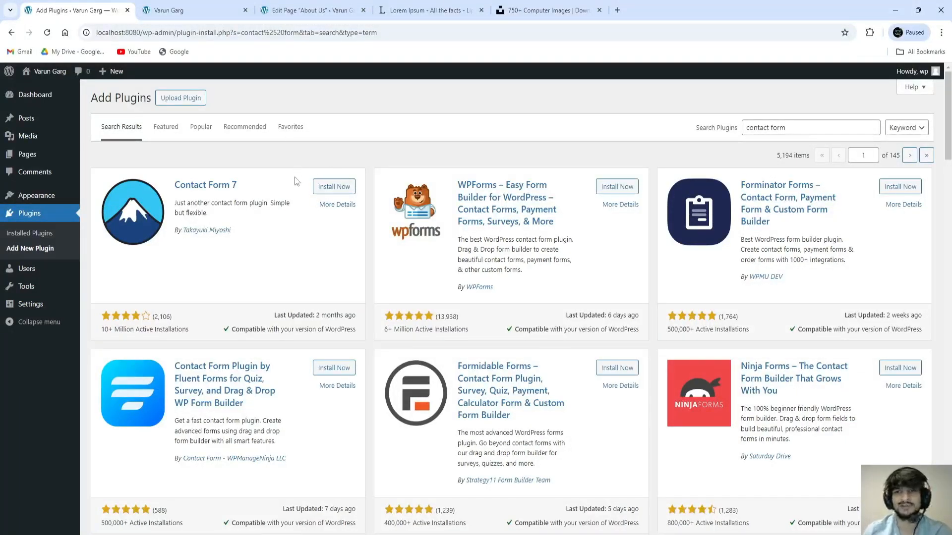
{"action": "left_click", "coordinate": [335, 187]}
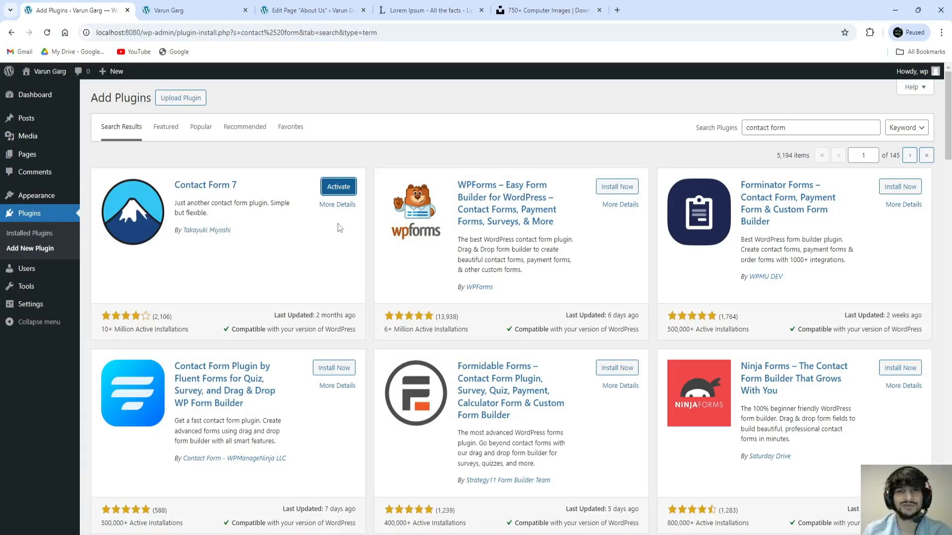
Step: Activate Contact Form 7 and reload Plugins to reveal the new Contact menu
{"action": "left_click", "coordinate": [339, 190]}
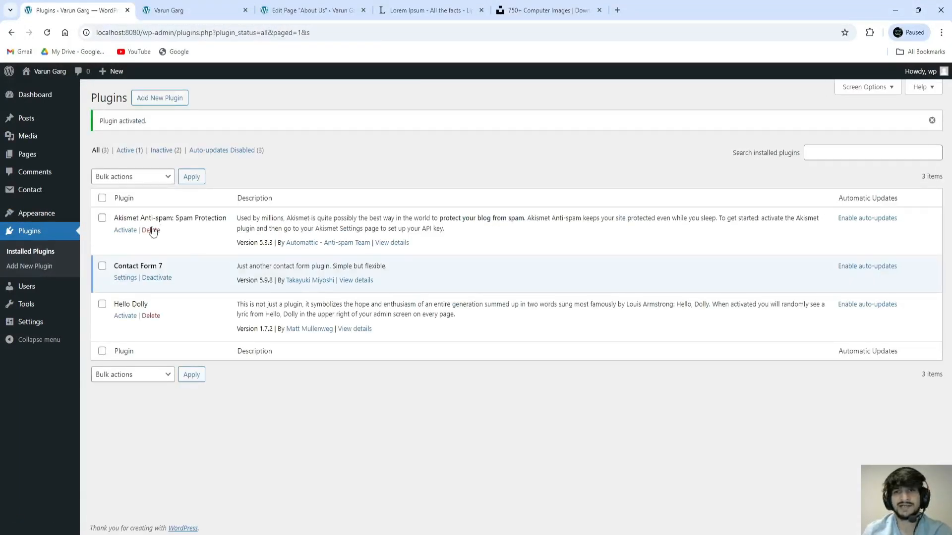
{"action": "left_click", "coordinate": [51, 33]}
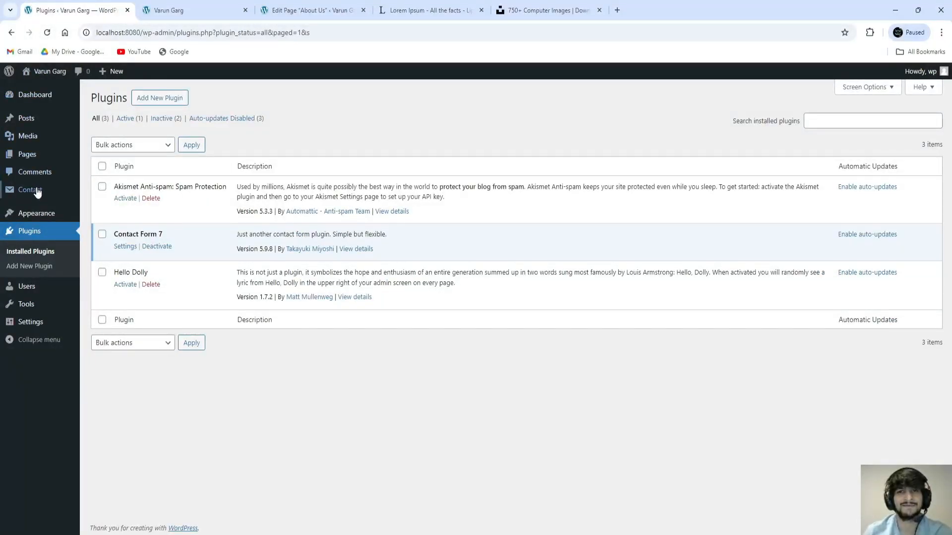
{"action": "mouse_move", "coordinate": [39, 185]}
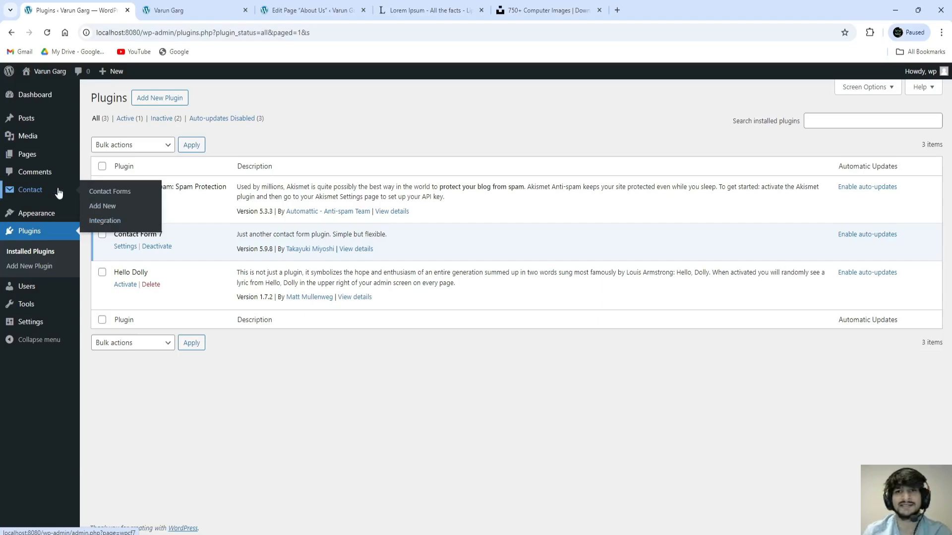
Step: Close the block library in the About Us editor, then return to the Plugins list
{"action": "left_click", "coordinate": [297, 11]}
{"action": "scroll", "coordinate": [482, 244], "scroll_direction": "up", "scroll_amount": 5}
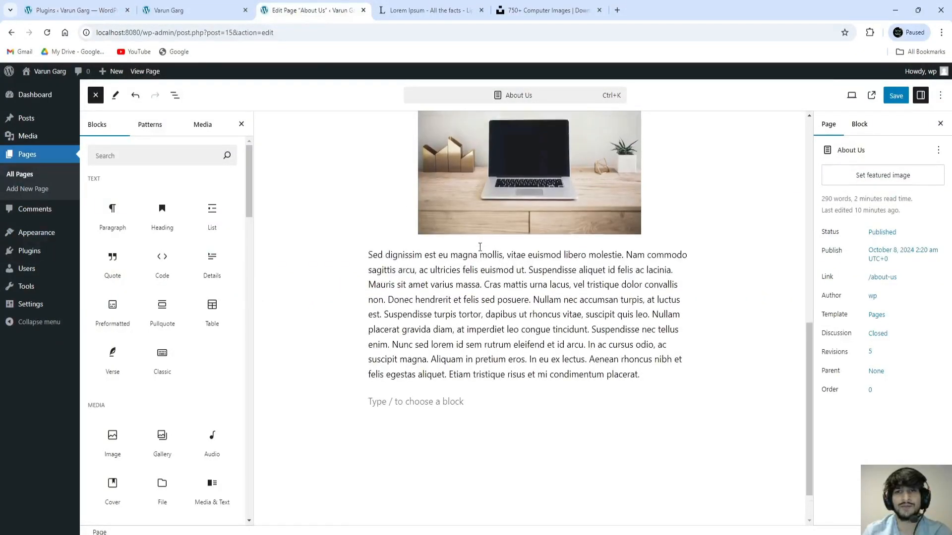
{"action": "scroll", "coordinate": [482, 244], "scroll_direction": "up", "scroll_amount": 5}
{"action": "left_click", "coordinate": [334, 283]}
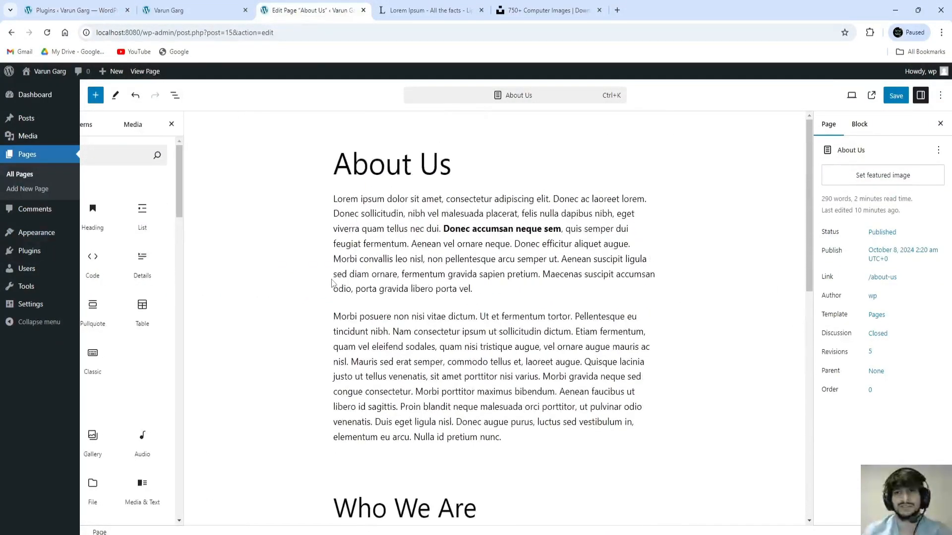
{"action": "scroll", "coordinate": [379, 287], "scroll_direction": "down", "scroll_amount": 5}
{"action": "scroll", "coordinate": [379, 286], "scroll_direction": "down", "scroll_amount": 5}
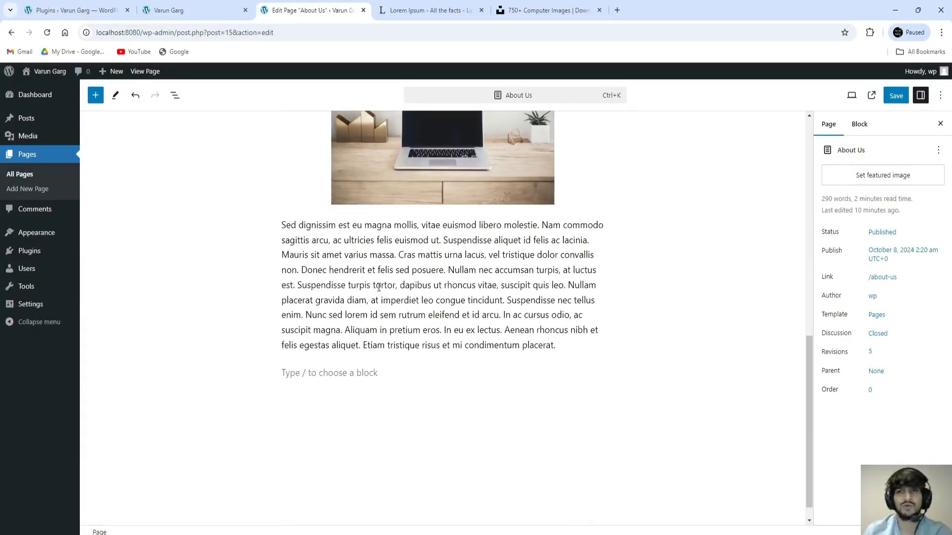
{"action": "left_click", "coordinate": [97, 10]}
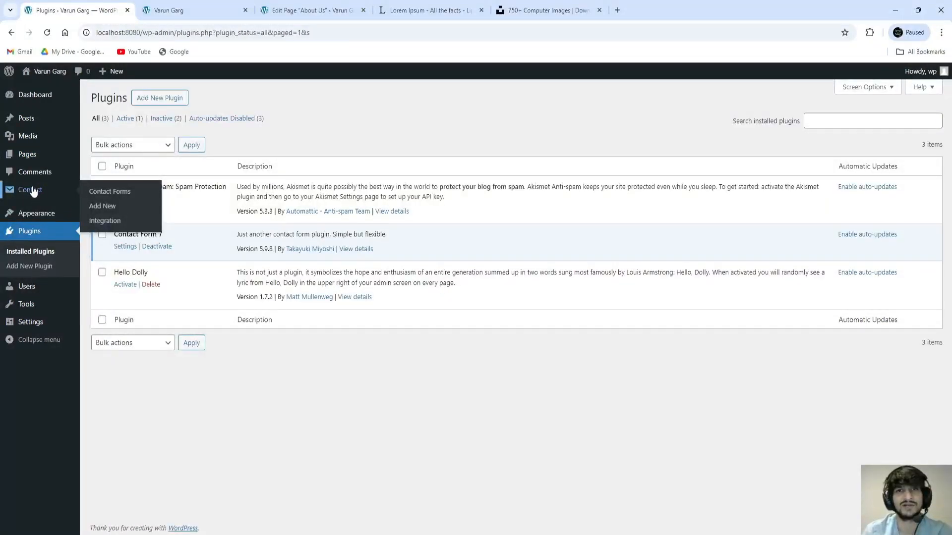
Step: Copy the Contact form 1 shortcode from Contact Forms and go back to the About Us editor
{"action": "left_click", "coordinate": [122, 196]}
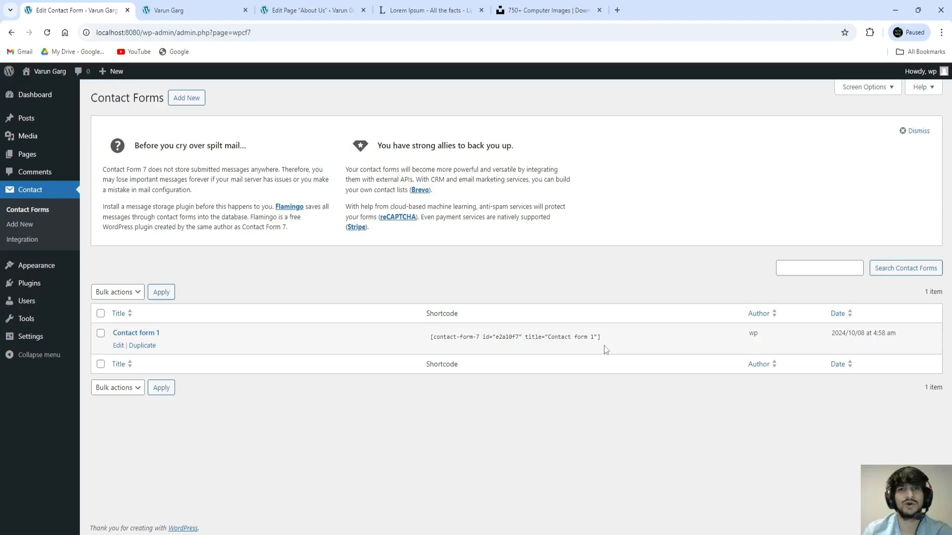
{"action": "left_click_drag", "start_coordinate": [750, 333], "coordinate": [758, 334]}
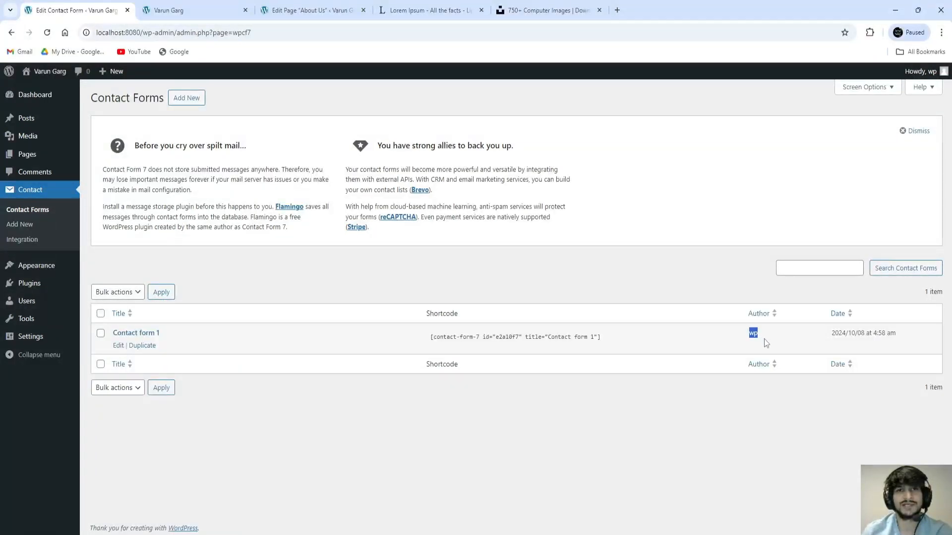
{"action": "left_click", "coordinate": [527, 346]}
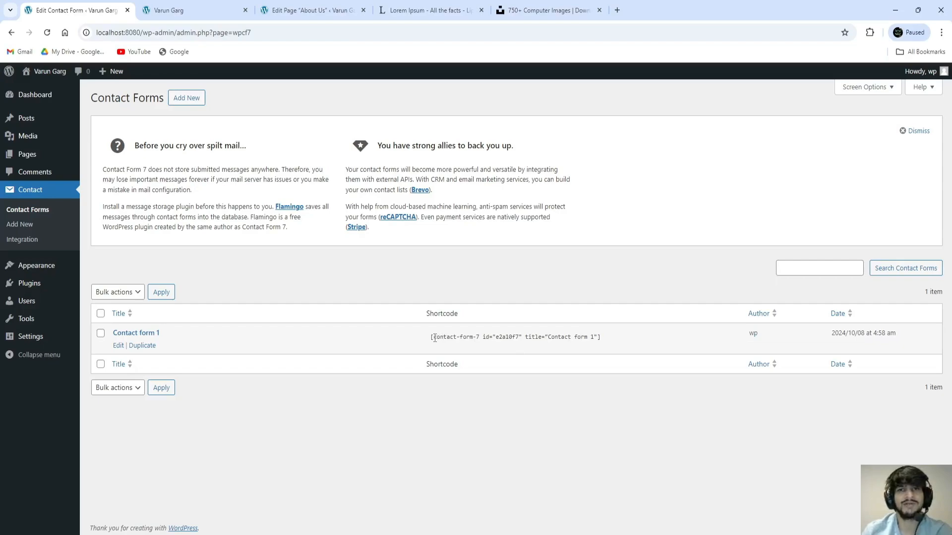
{"action": "left_click_drag", "start_coordinate": [433, 337], "coordinate": [451, 337]}
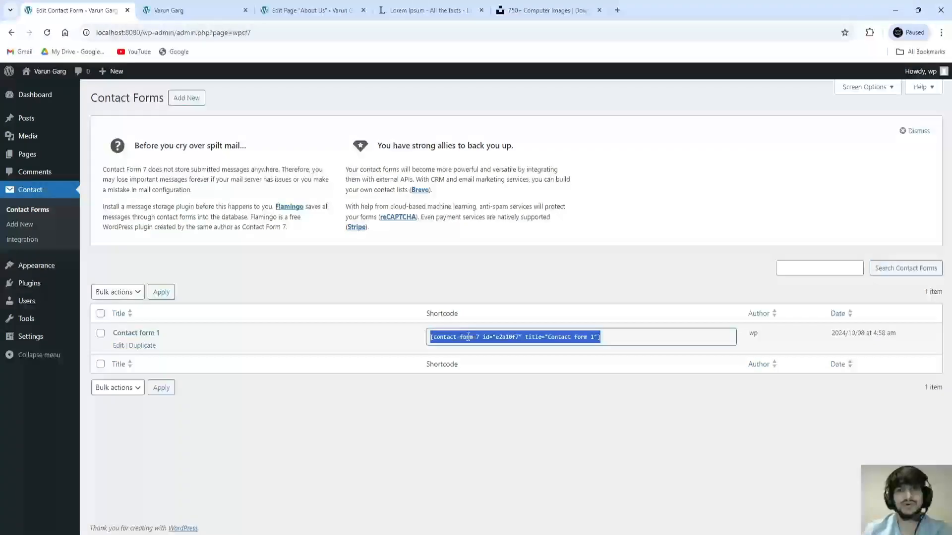
{"action": "right_click", "coordinate": [466, 340]}
{"action": "left_click", "coordinate": [498, 349]}
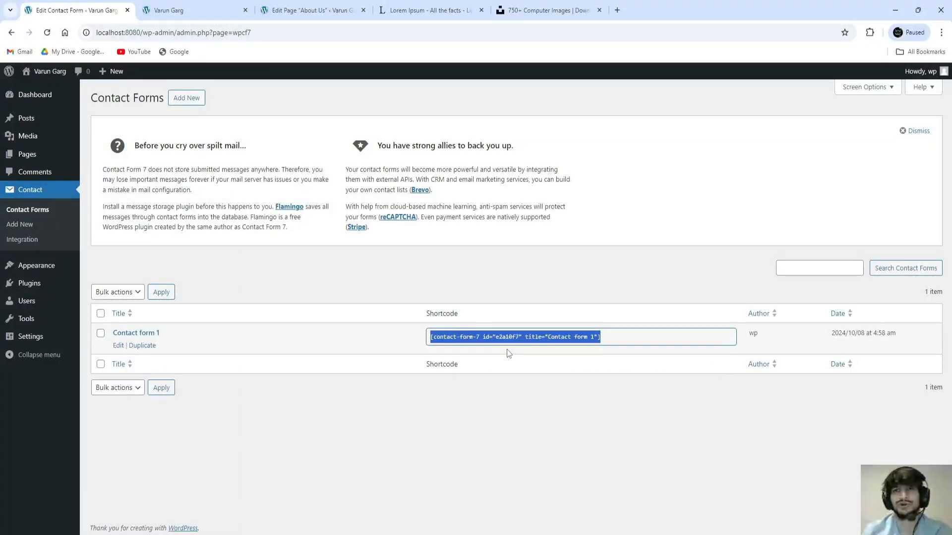
{"action": "left_click", "coordinate": [319, 15]}
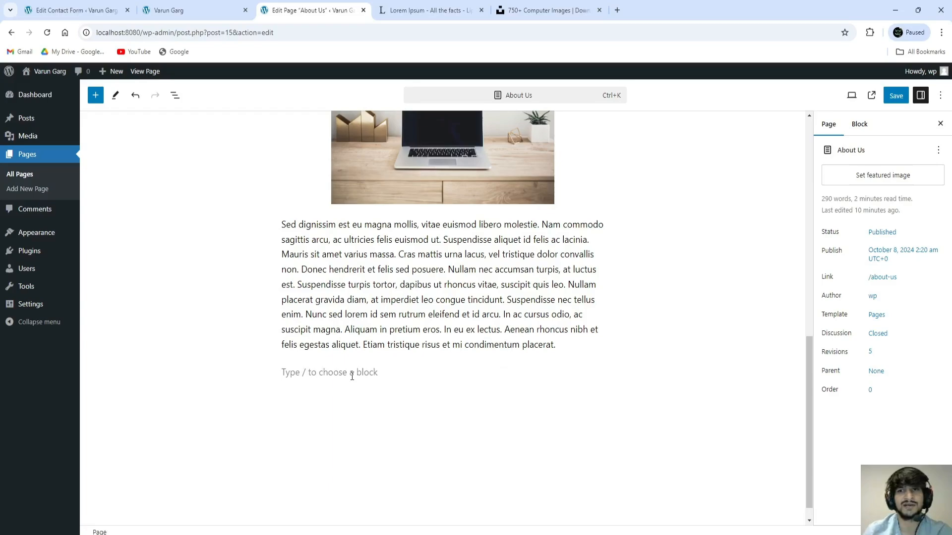
Step: Paste the Contact form 1 shortcode after the last paragraph and update the About Us page
{"action": "left_click", "coordinate": [315, 371]}
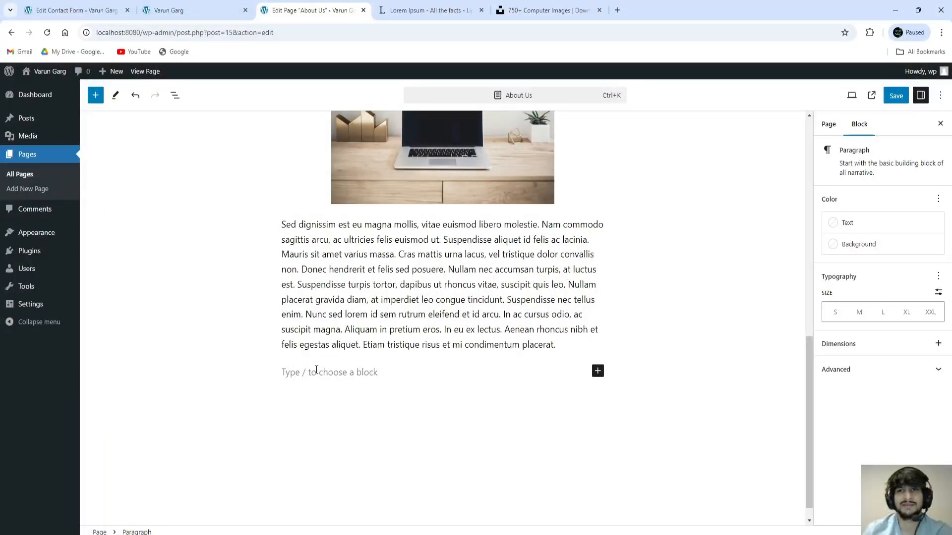
{"action": "key", "text": "ctrl+v"}
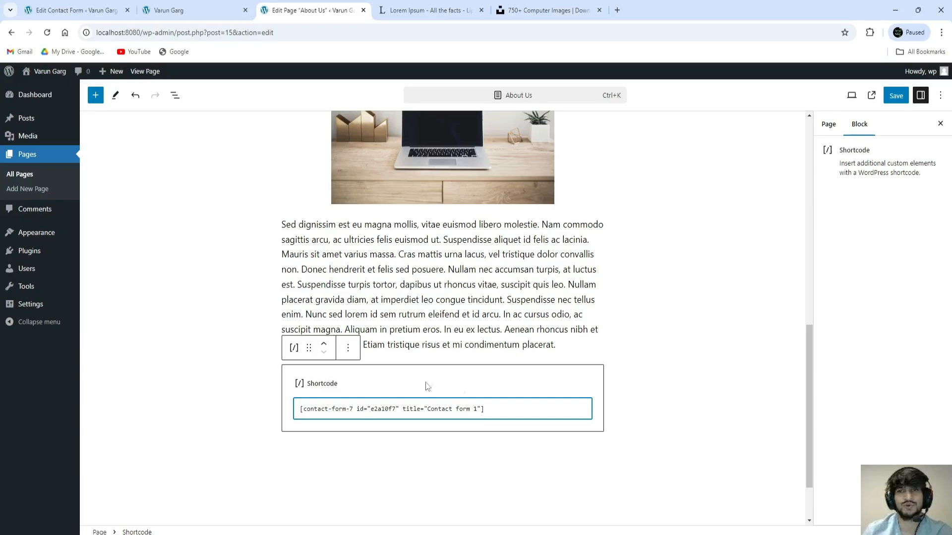
{"action": "left_click", "coordinate": [649, 387]}
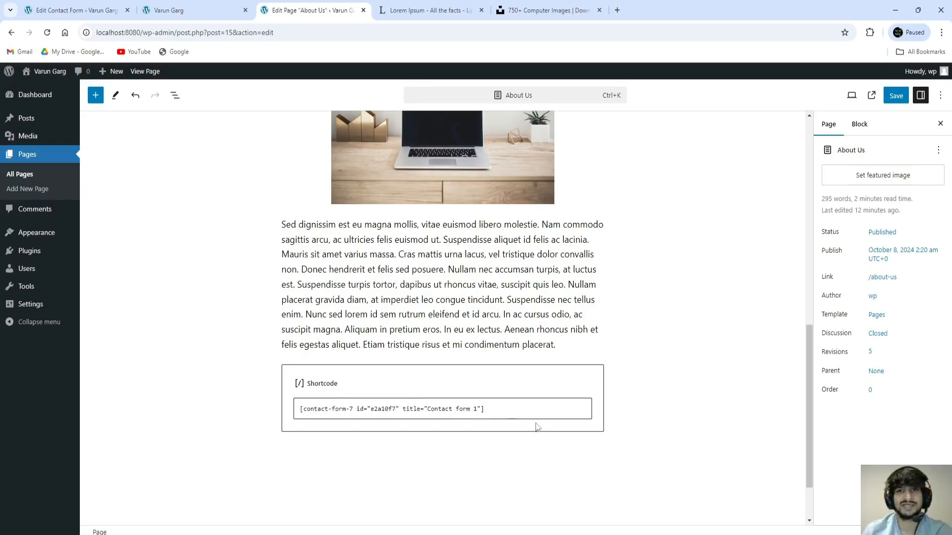
{"action": "left_click", "coordinate": [895, 97]}
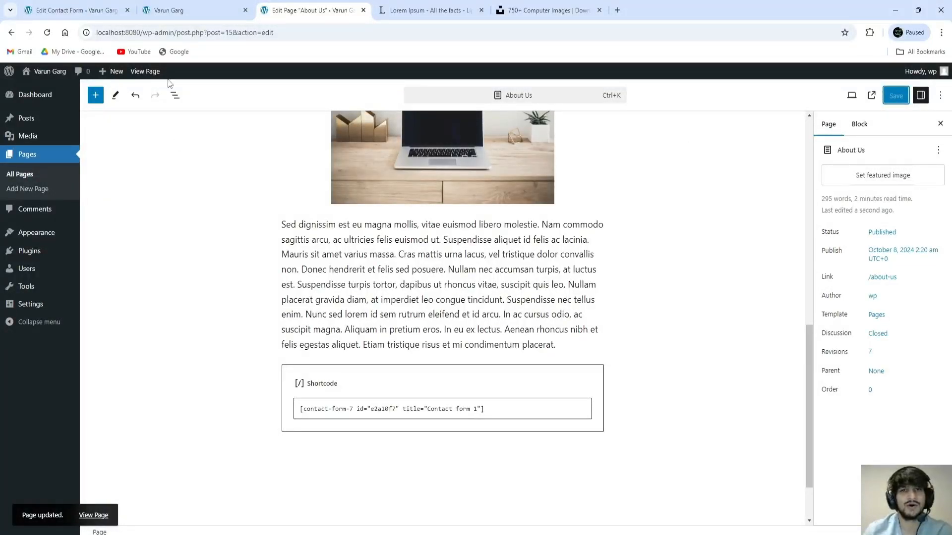
{"action": "right_click", "coordinate": [153, 71]}
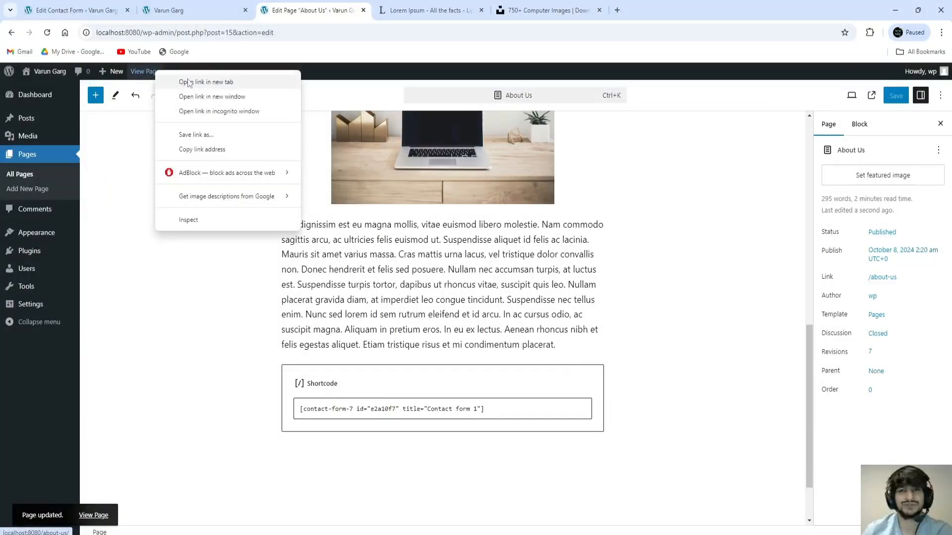
Step: Open the live About Us page in a new tab and scroll down to its contact form
{"action": "left_click", "coordinate": [193, 82]}
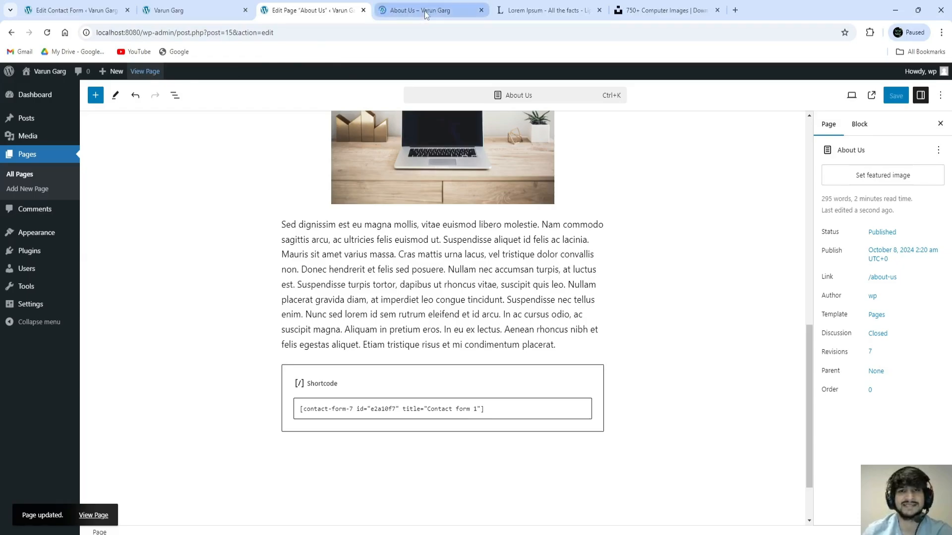
{"action": "left_click", "coordinate": [427, 12]}
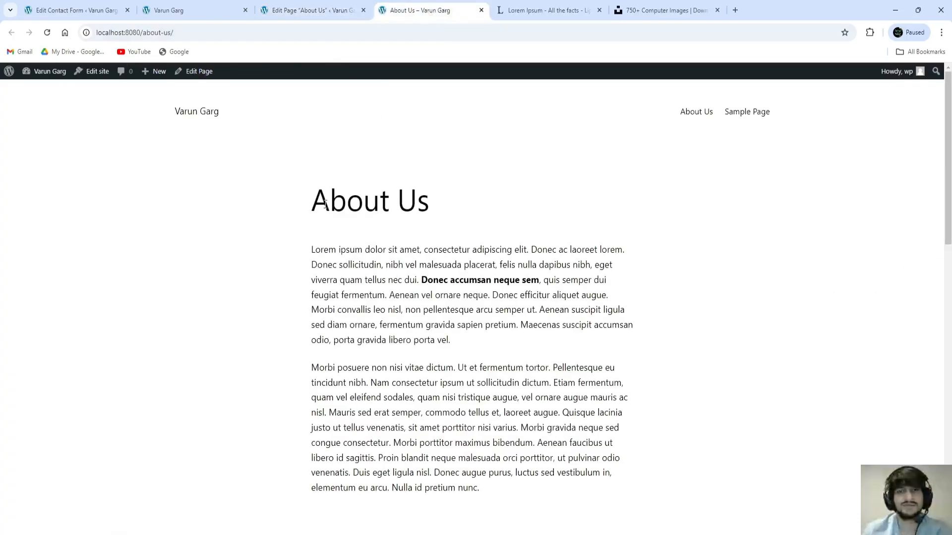
{"action": "left_click_drag", "start_coordinate": [310, 206], "coordinate": [435, 213]}
{"action": "scroll", "coordinate": [433, 232], "scroll_direction": "down", "scroll_amount": 1}
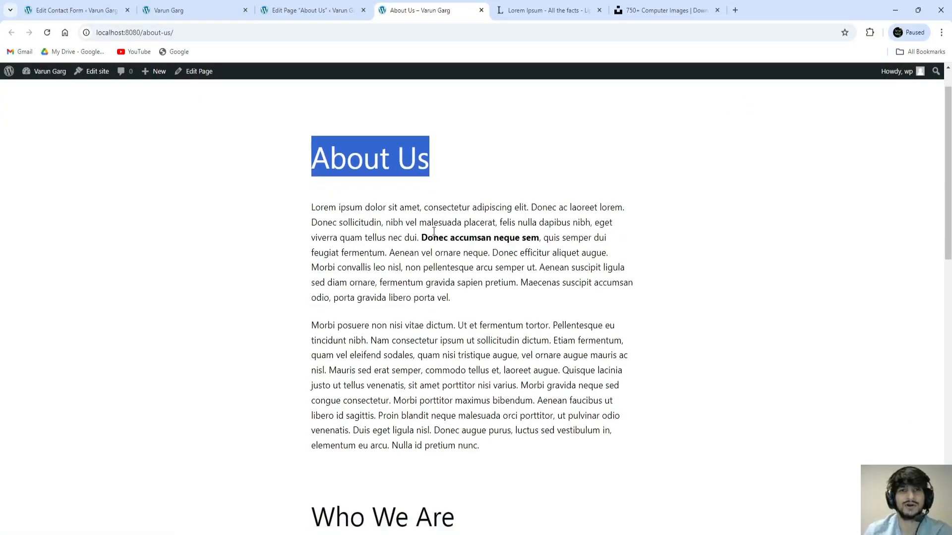
{"action": "scroll", "coordinate": [434, 231], "scroll_direction": "down", "scroll_amount": 3}
{"action": "scroll", "coordinate": [426, 246], "scroll_direction": "down", "scroll_amount": 5}
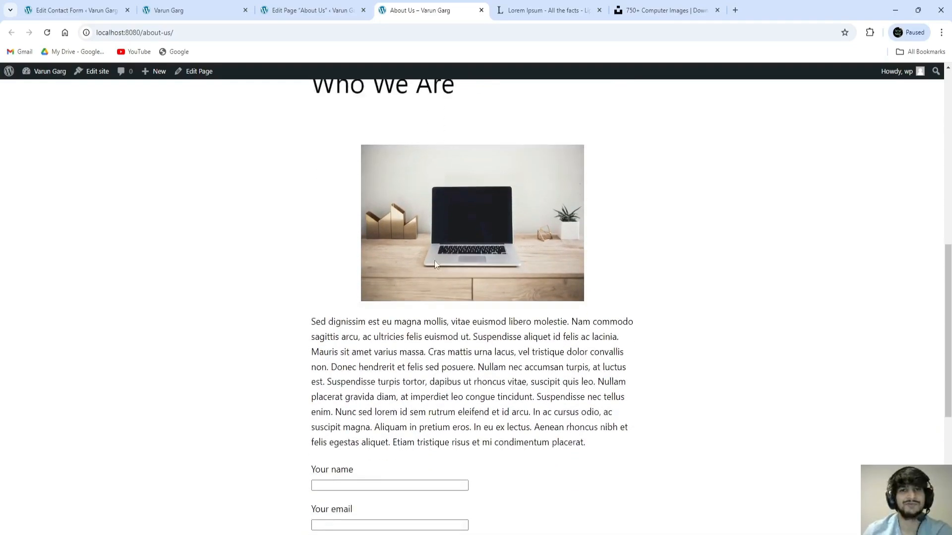
{"action": "scroll", "coordinate": [434, 260], "scroll_direction": "down", "scroll_amount": 5}
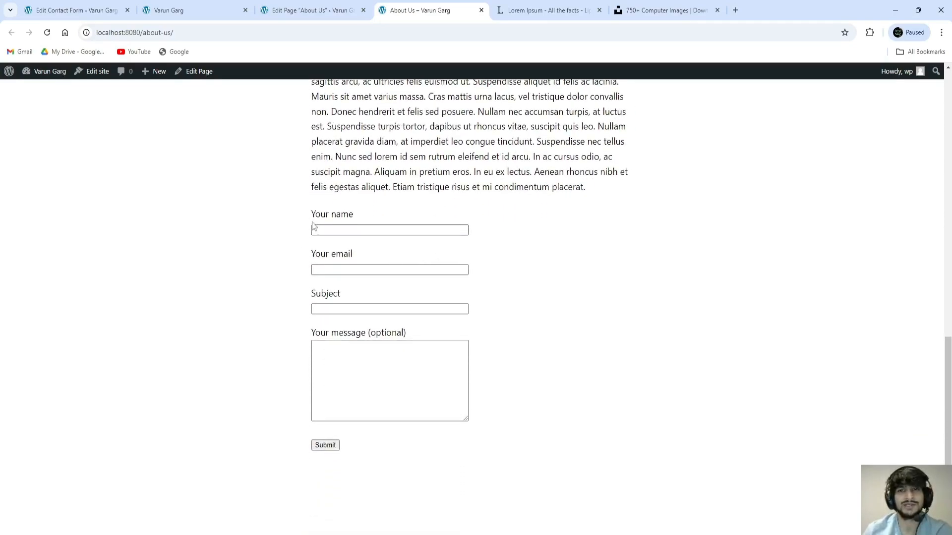
Step: Point out the form's name, email, subject and message fields, then return to Contact Forms
{"action": "left_click_drag", "start_coordinate": [313, 219], "coordinate": [369, 446]}
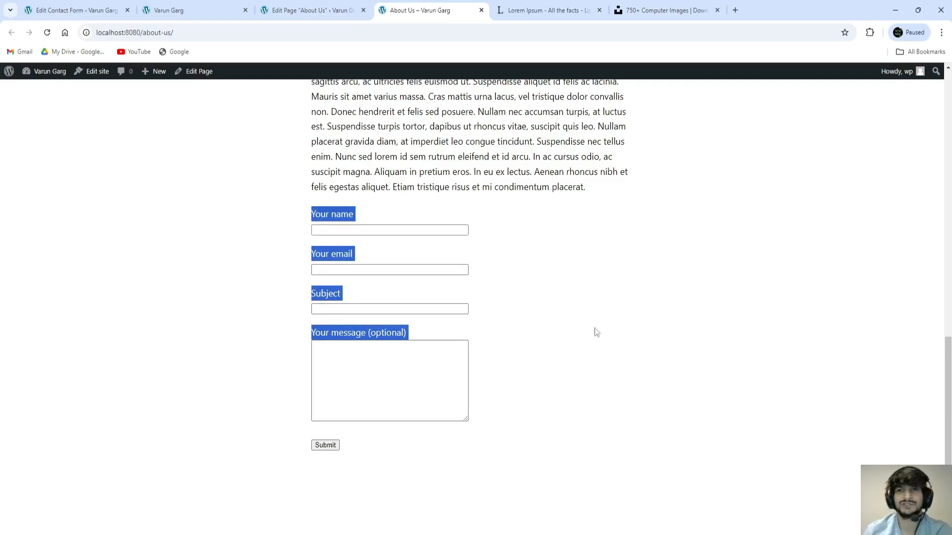
{"action": "left_click", "coordinate": [493, 297]}
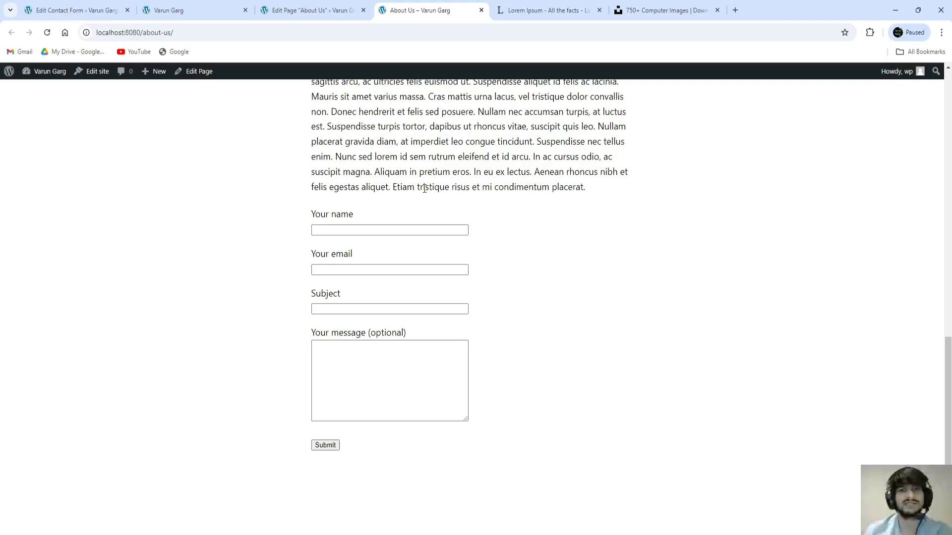
{"action": "scroll", "coordinate": [424, 188], "scroll_direction": "up", "scroll_amount": 14}
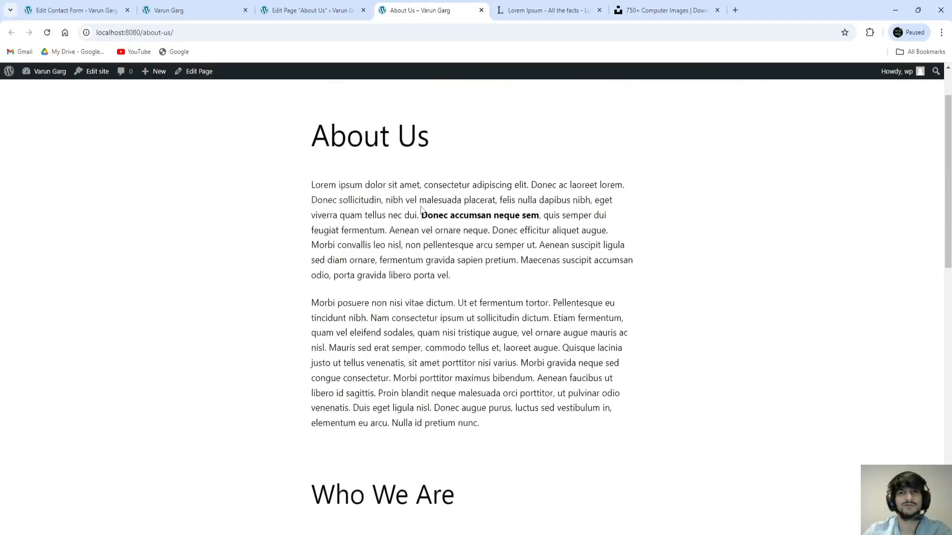
{"action": "scroll", "coordinate": [420, 208], "scroll_direction": "up", "scroll_amount": 2}
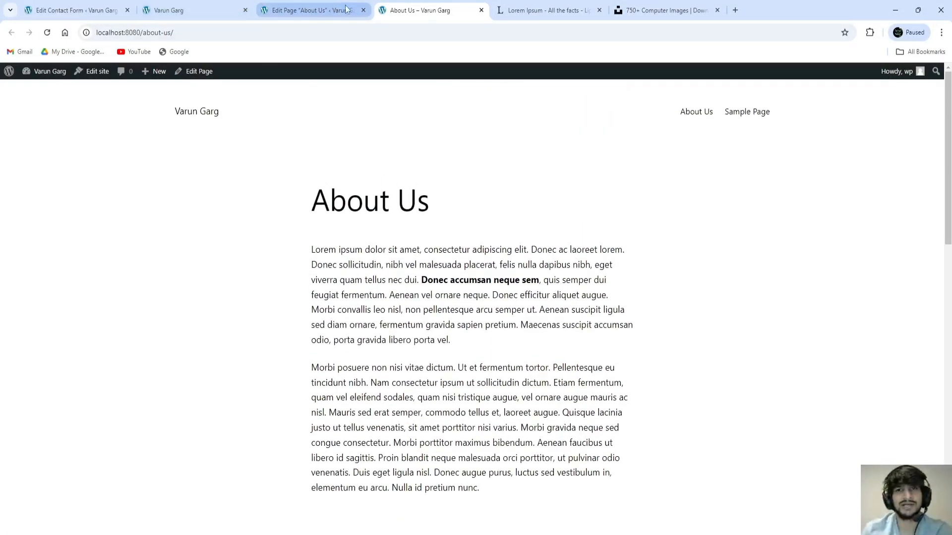
{"action": "left_click", "coordinate": [91, 5]}
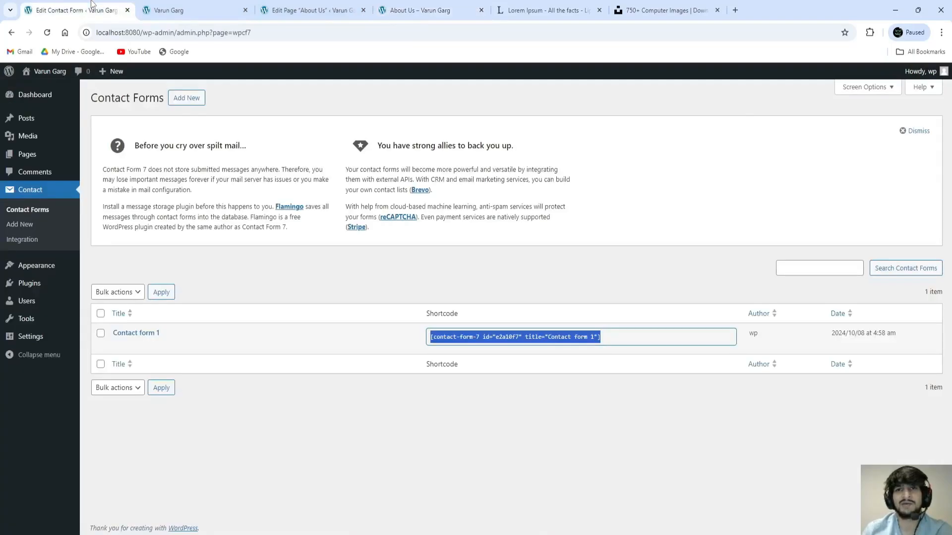
Step: Deactivate Contact Form 7 from the Installed Plugins list
{"action": "left_click", "coordinate": [166, 258]}
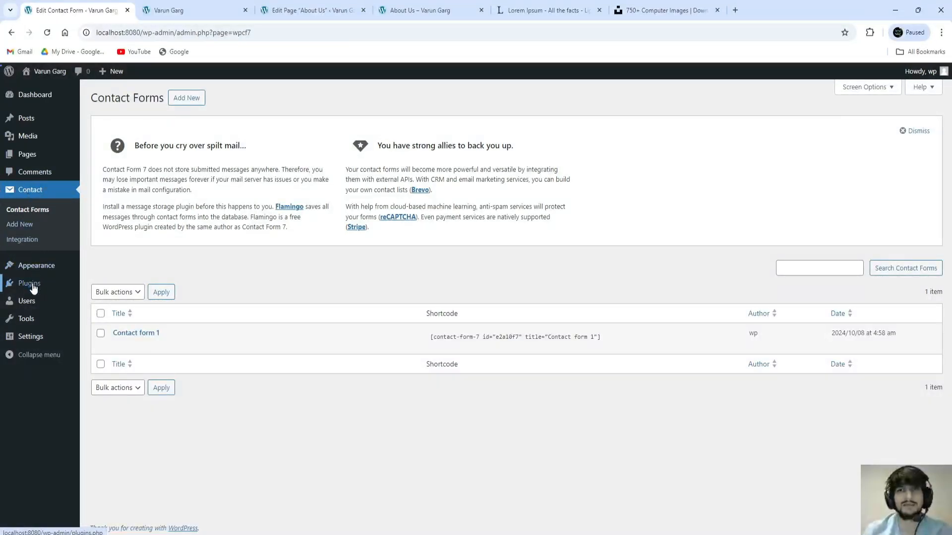
{"action": "mouse_move", "coordinate": [32, 284]}
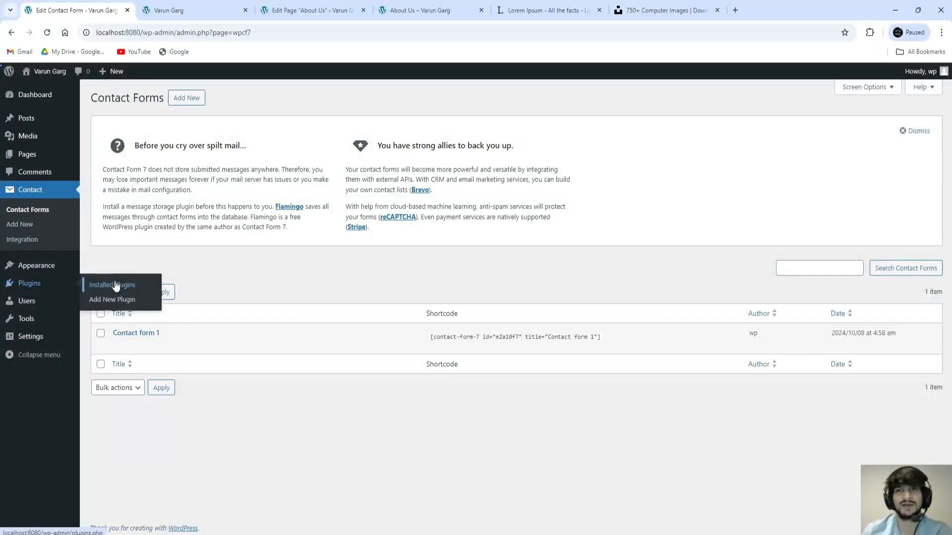
{"action": "left_click", "coordinate": [35, 285]}
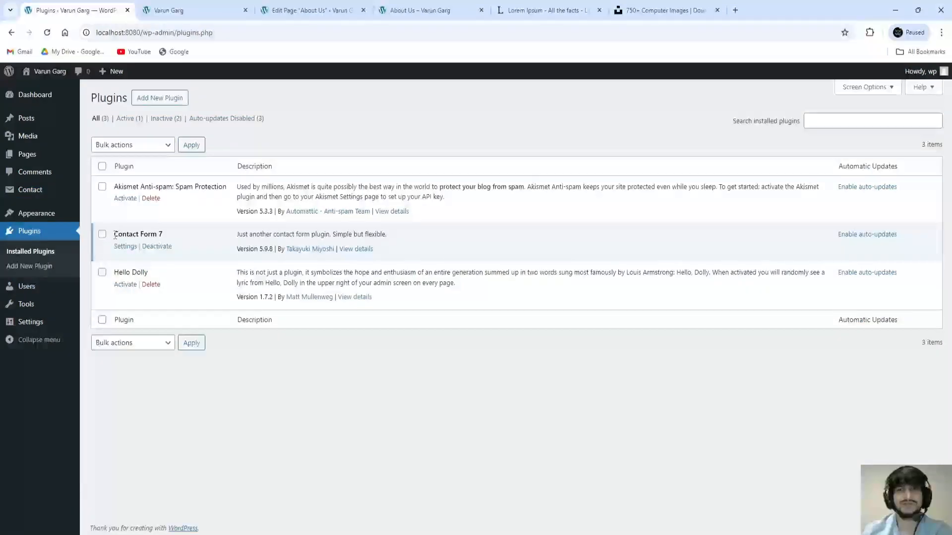
{"action": "left_click_drag", "start_coordinate": [114, 235], "coordinate": [164, 239]}
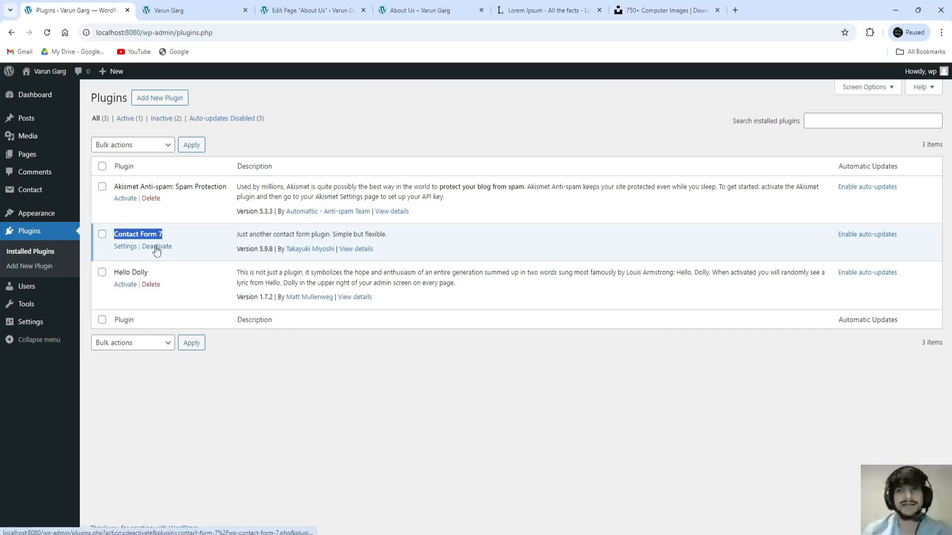
{"action": "left_click", "coordinate": [156, 249]}
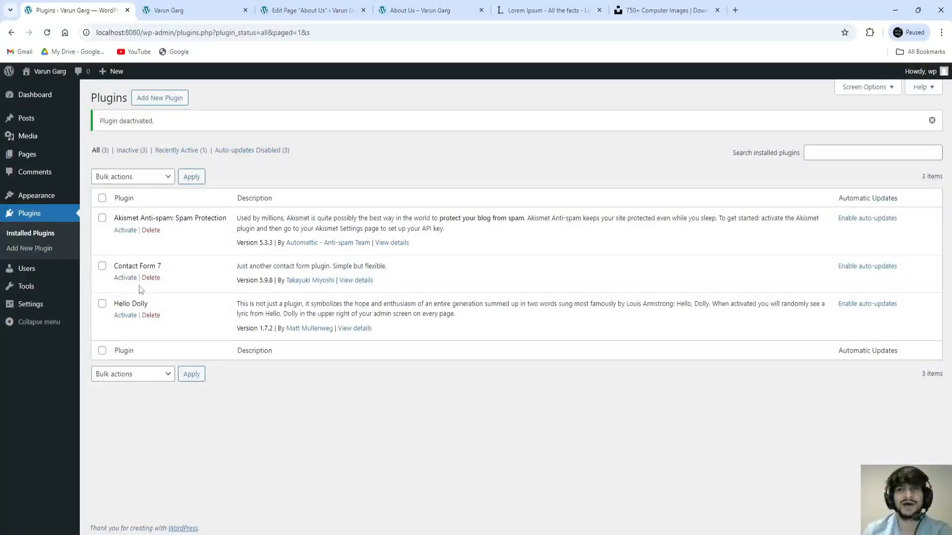
{"action": "left_click", "coordinate": [408, 10]}
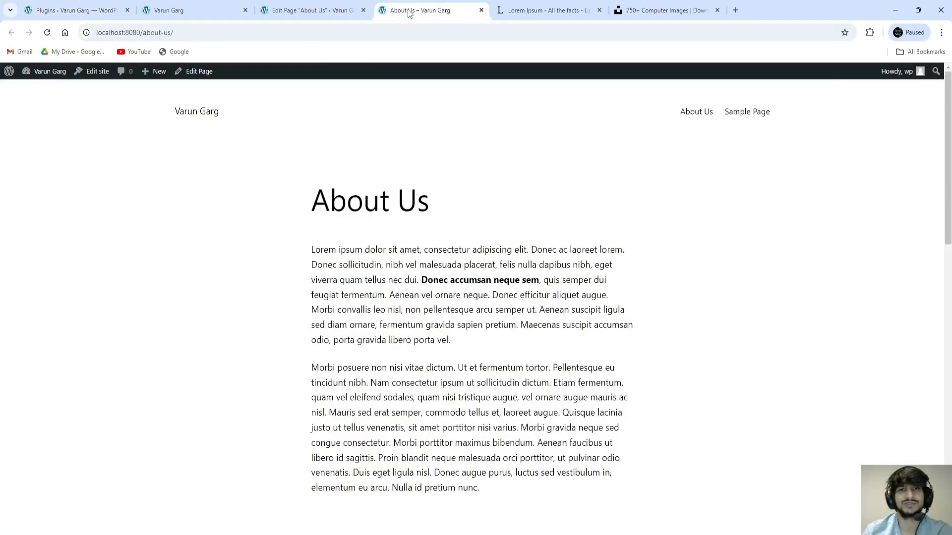
{"action": "left_click", "coordinate": [47, 33]}
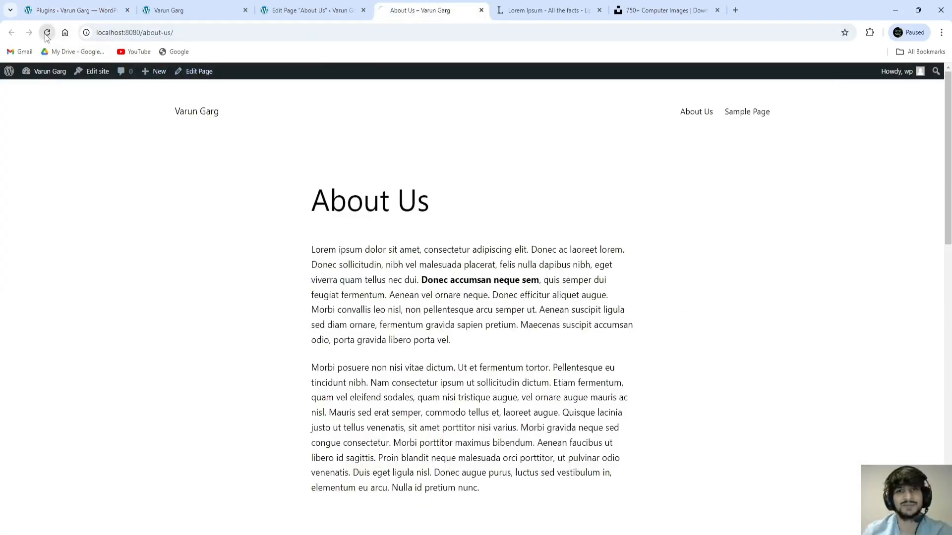
{"action": "scroll", "coordinate": [480, 286], "scroll_direction": "down", "scroll_amount": 10}
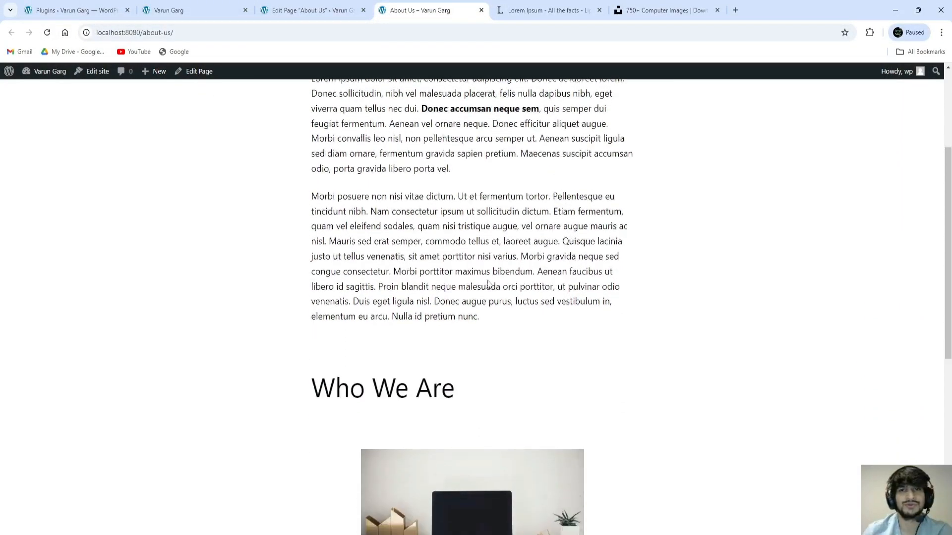
{"action": "scroll", "coordinate": [480, 287], "scroll_direction": "down", "scroll_amount": 2}
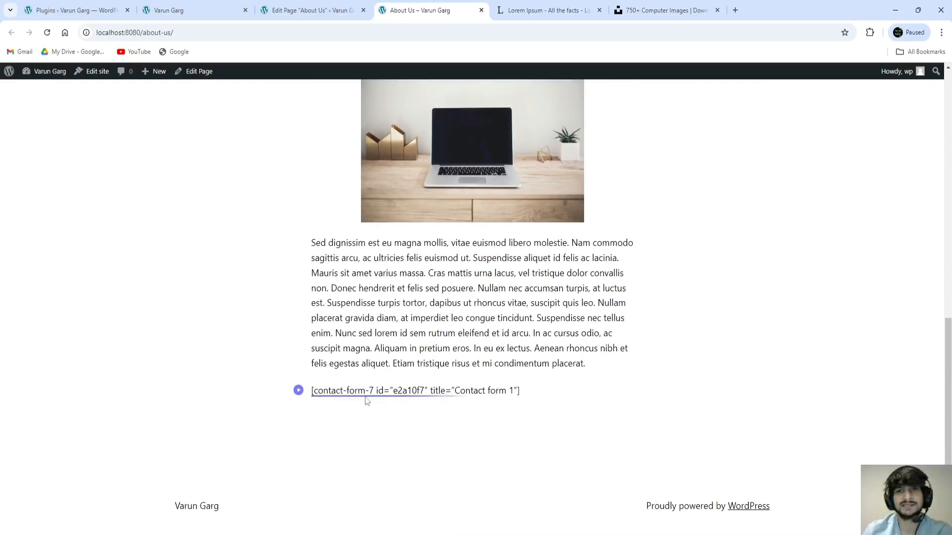
{"action": "left_click_drag", "start_coordinate": [520, 392], "coordinate": [311, 388]}
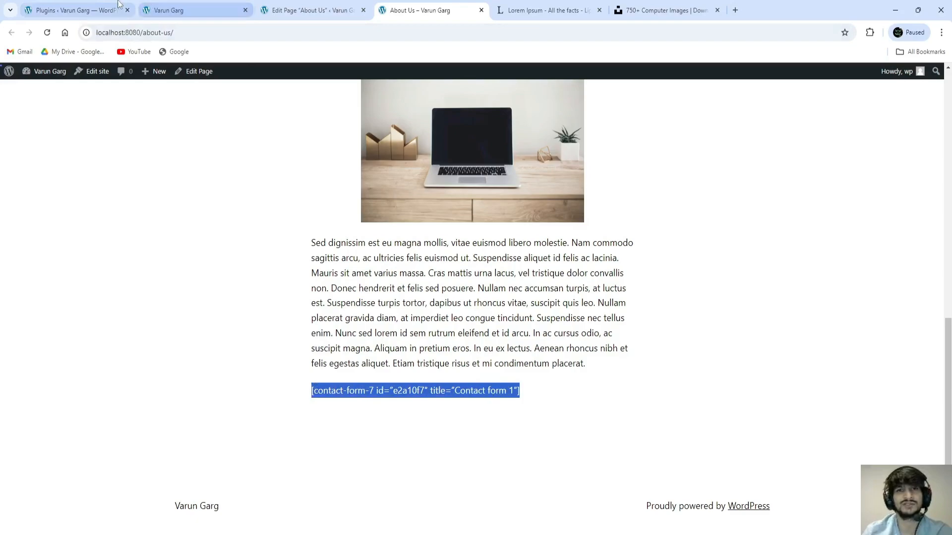
{"action": "left_click", "coordinate": [93, 9]}
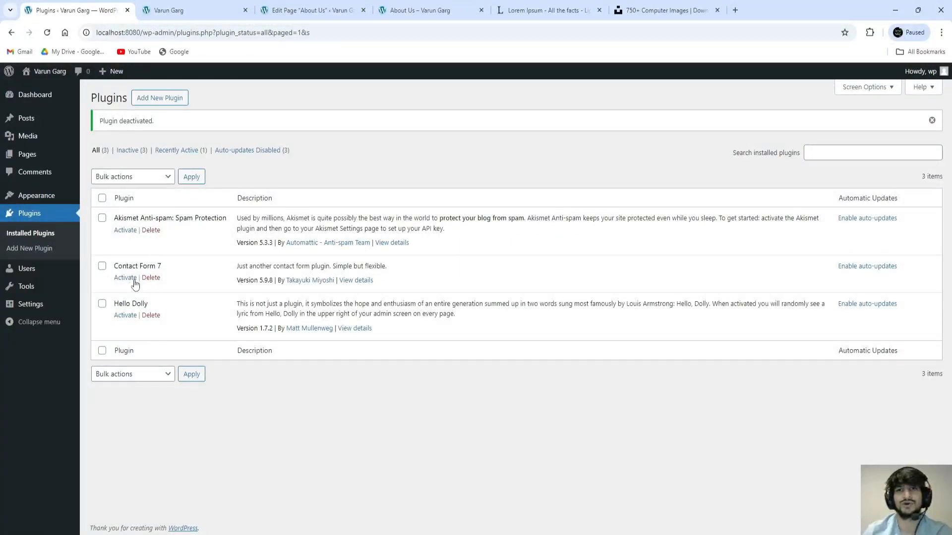
{"action": "left_click", "coordinate": [412, 11]}
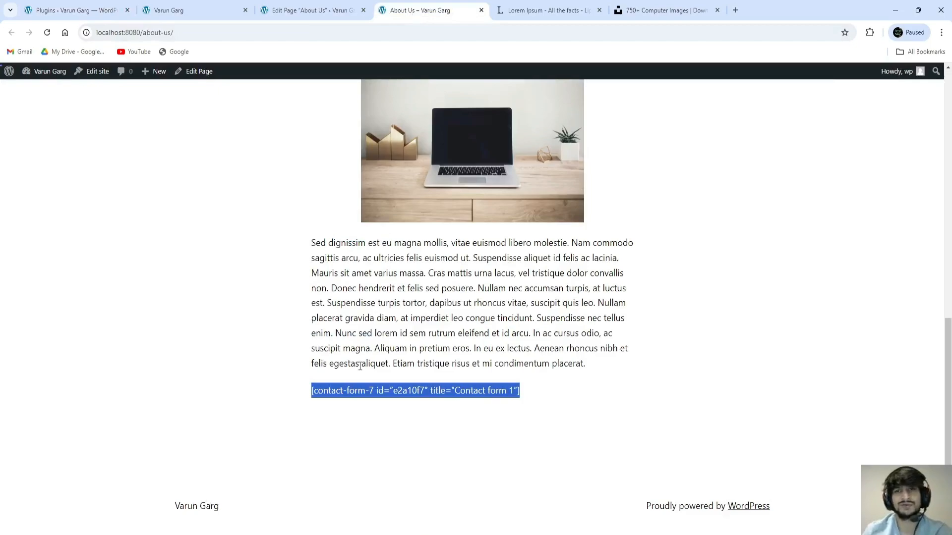
{"action": "left_click", "coordinate": [298, 390]}
{"action": "left_click_drag", "start_coordinate": [520, 391], "coordinate": [358, 391]}
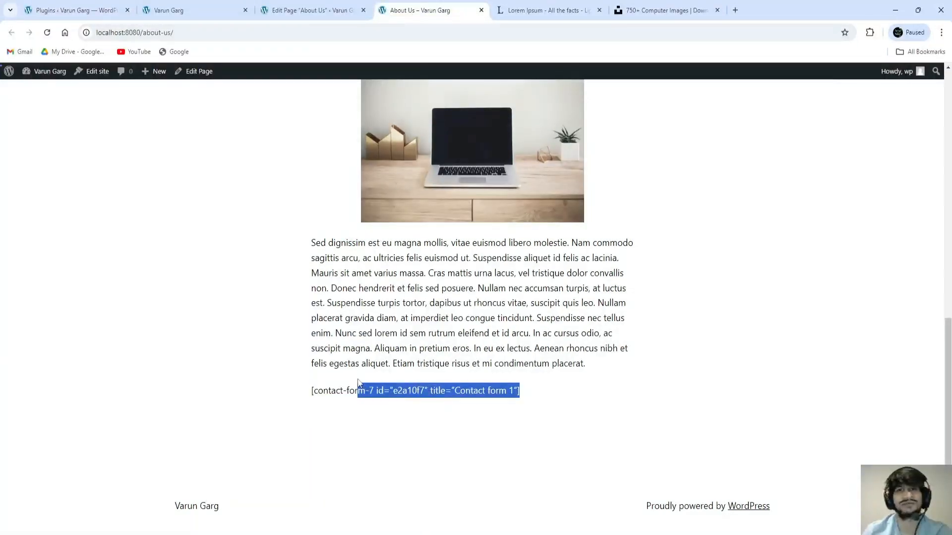
{"action": "left_click", "coordinate": [75, 9]}
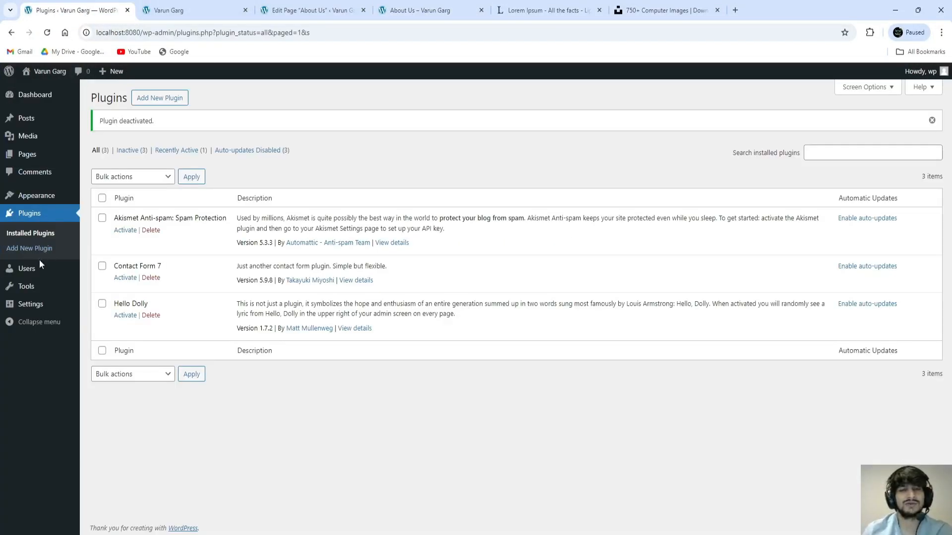
{"action": "mouse_move", "coordinate": [38, 269]}
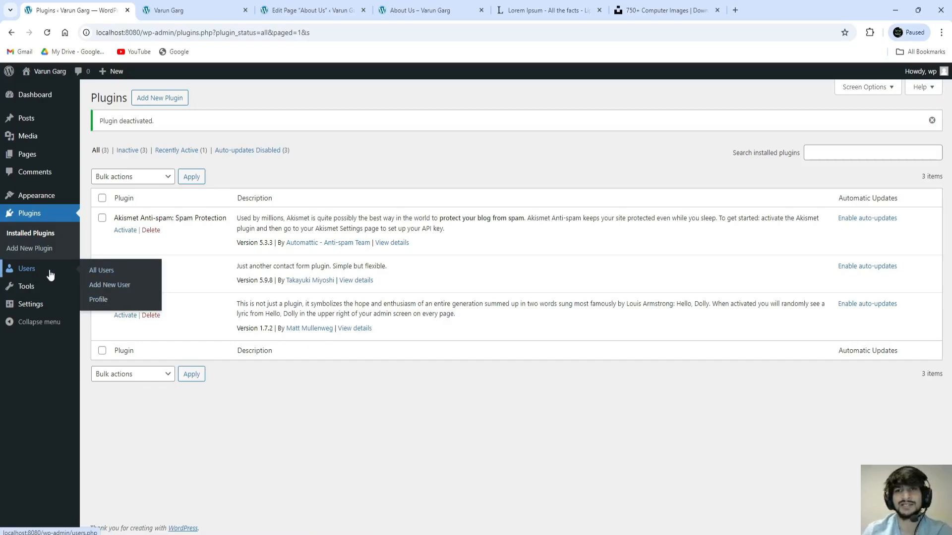
Step: Open All Users and point out the single account's Administrator role
{"action": "left_click", "coordinate": [103, 274]}
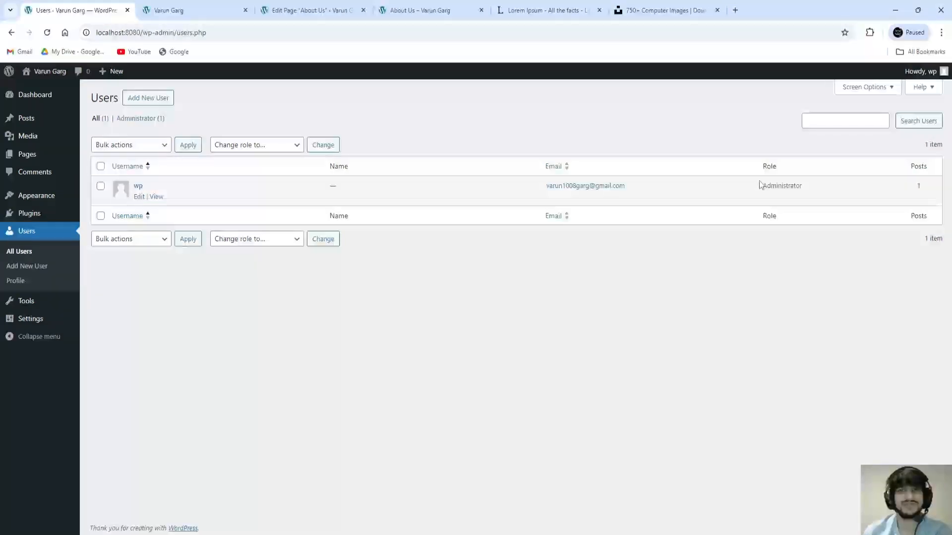
{"action": "left_click_drag", "start_coordinate": [761, 186], "coordinate": [800, 188]}
{"action": "left_click", "coordinate": [802, 185]}
{"action": "left_click", "coordinate": [757, 193]}
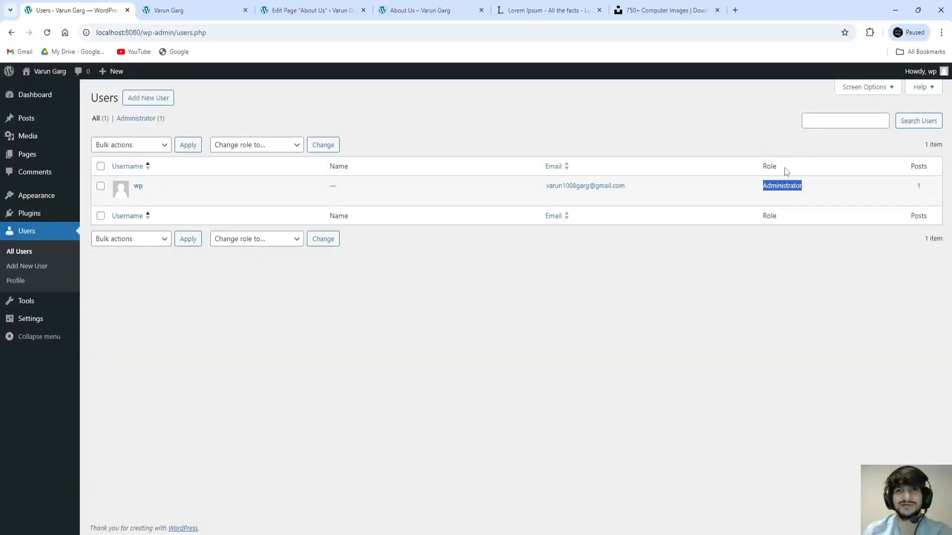
{"action": "left_click", "coordinate": [775, 296]}
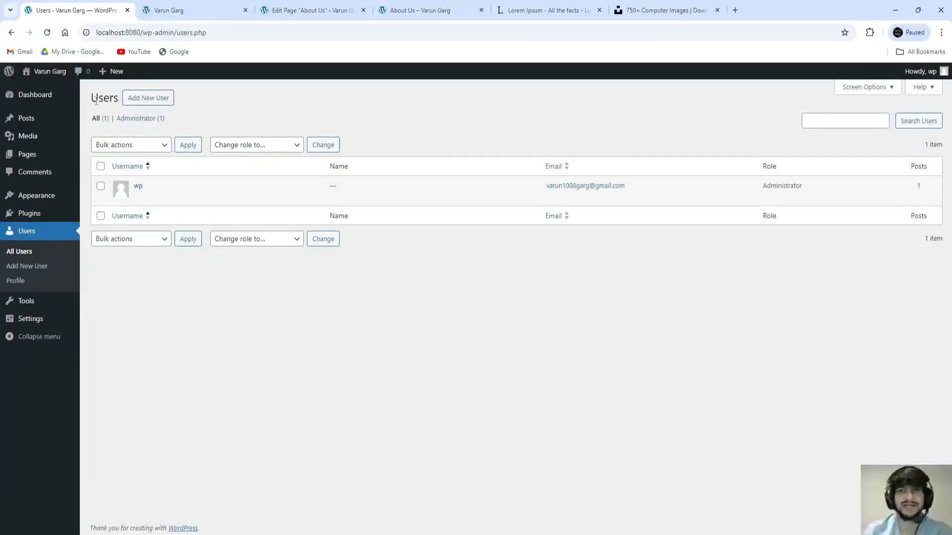
{"action": "left_click_drag", "start_coordinate": [93, 97], "coordinate": [120, 98]}
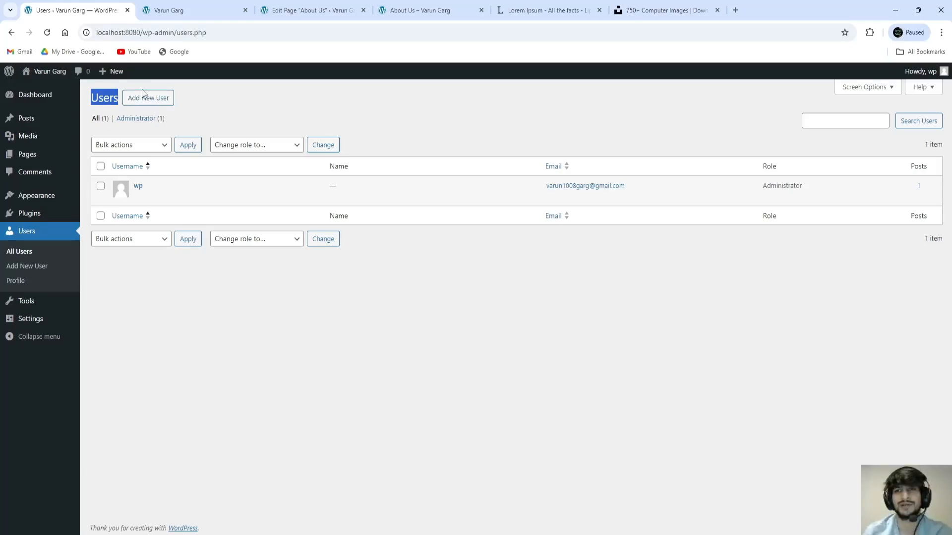
{"action": "left_click", "coordinate": [151, 102]}
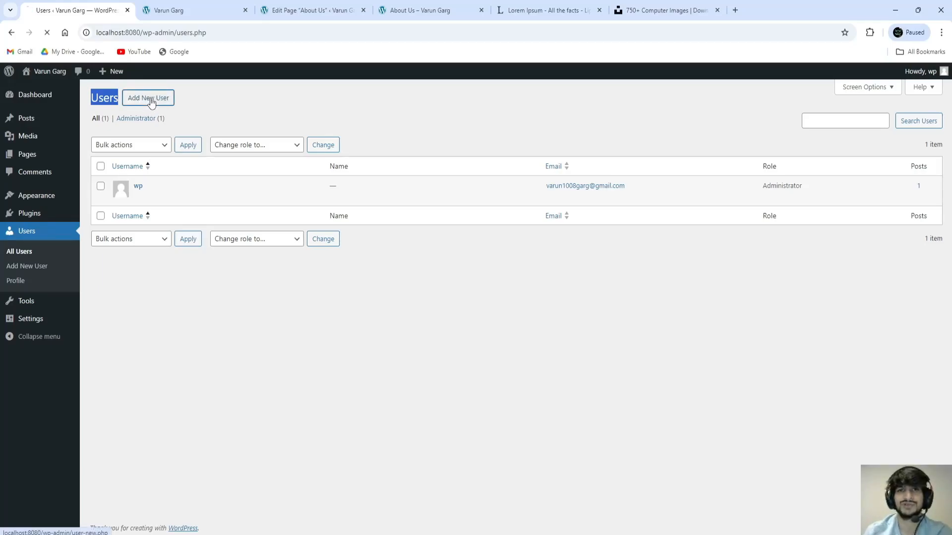
{"action": "left_click_drag", "start_coordinate": [94, 96], "coordinate": [153, 99]}
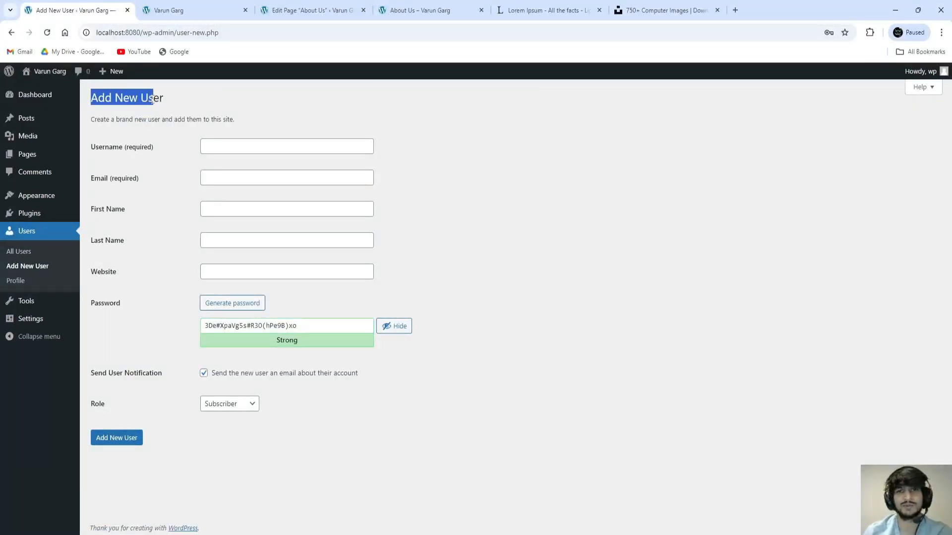
{"action": "left_click", "coordinate": [193, 100]}
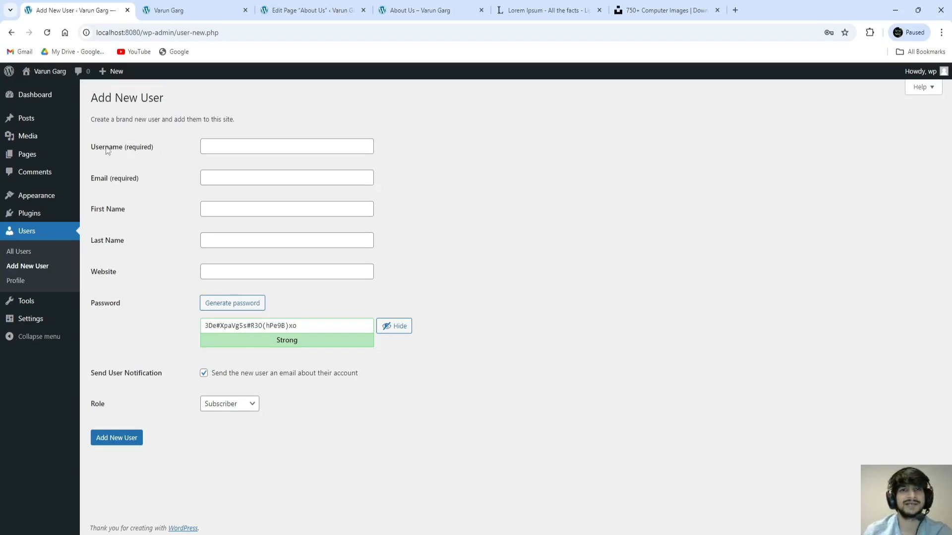
{"action": "left_click_drag", "start_coordinate": [92, 148], "coordinate": [125, 152]}
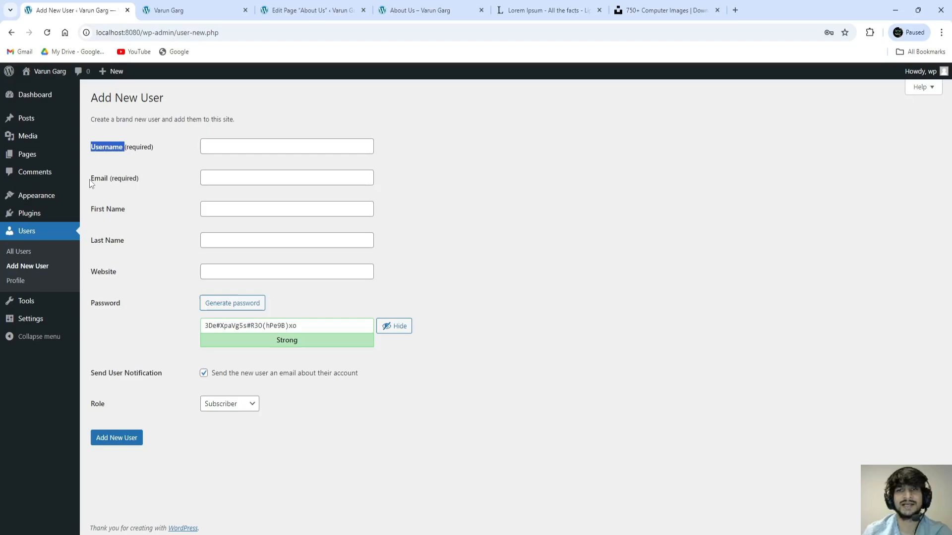
{"action": "left_click_drag", "start_coordinate": [90, 180], "coordinate": [114, 308]}
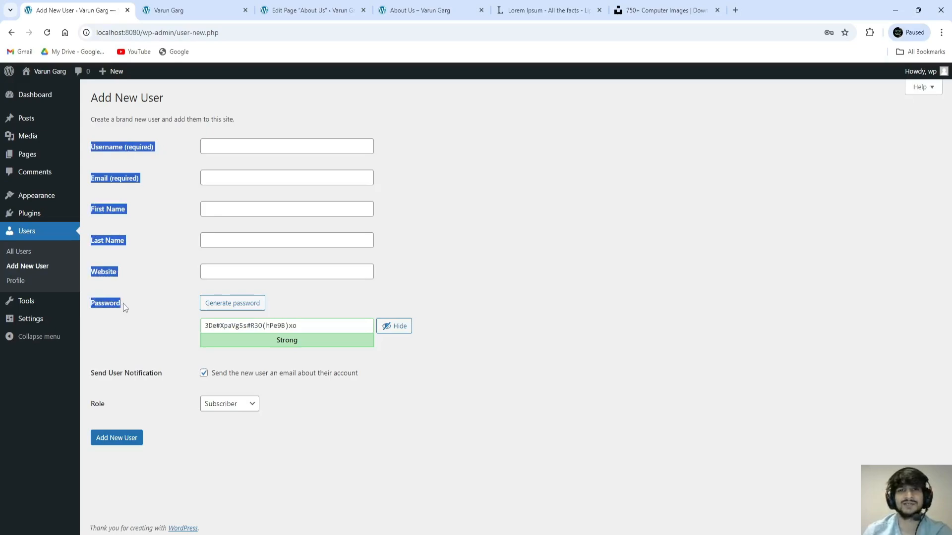
{"action": "left_click", "coordinate": [131, 304]}
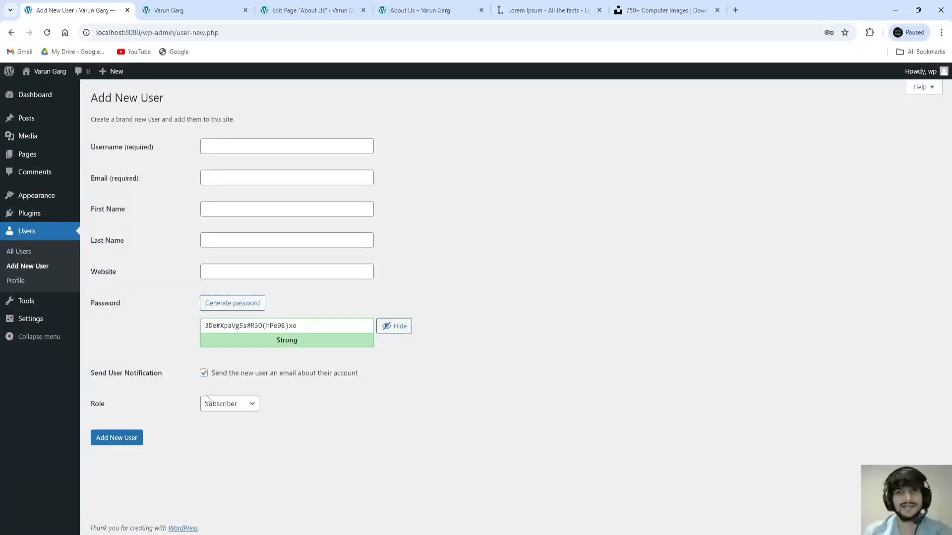
{"action": "left_click_drag", "start_coordinate": [91, 405], "coordinate": [105, 407]}
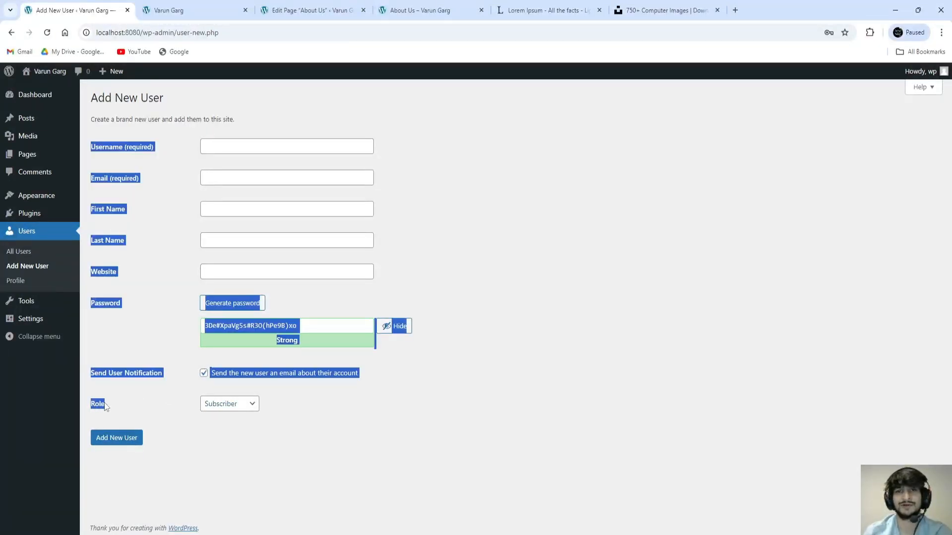
{"action": "left_click", "coordinate": [130, 411]}
{"action": "left_click", "coordinate": [226, 403]}
{"action": "left_click", "coordinate": [217, 459]}
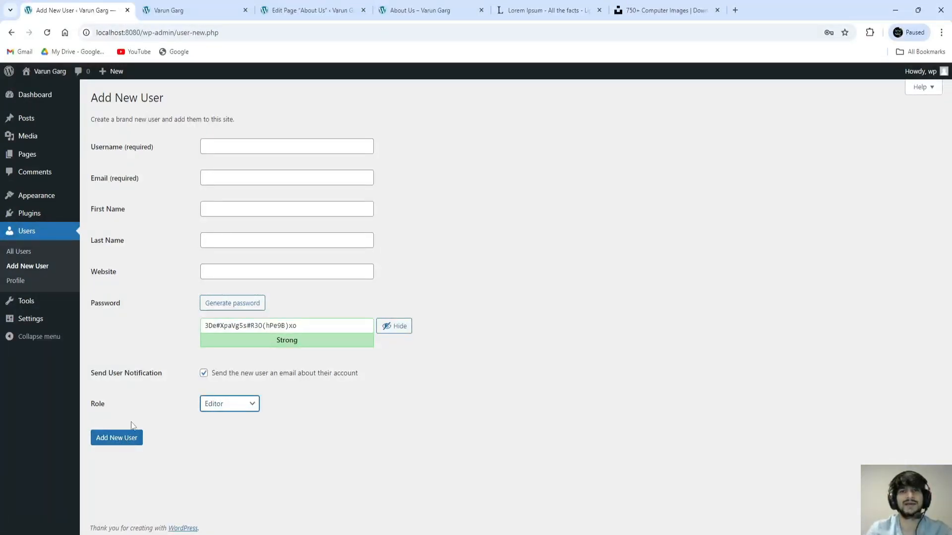
{"action": "left_click", "coordinate": [45, 232]}
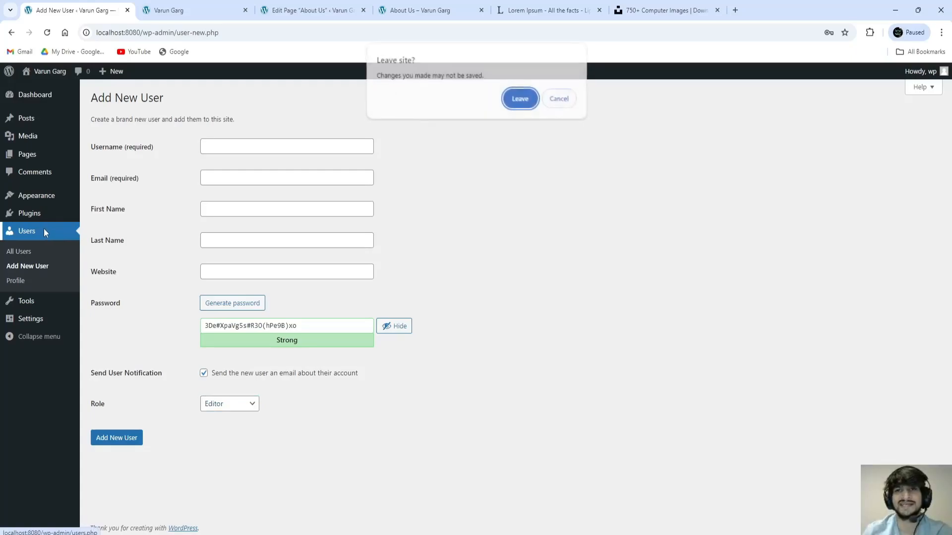
{"action": "left_click", "coordinate": [521, 99]}
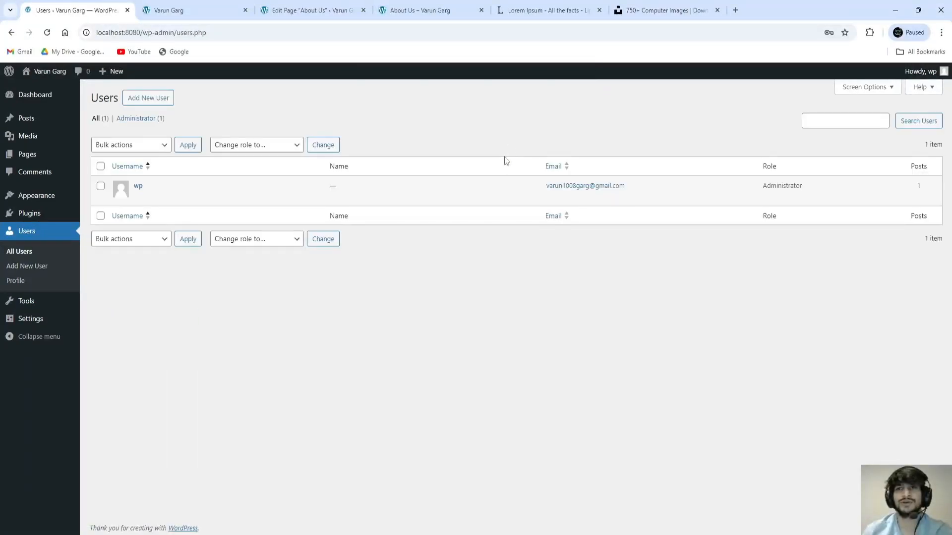
{"action": "left_click_drag", "start_coordinate": [762, 187], "coordinate": [822, 187]}
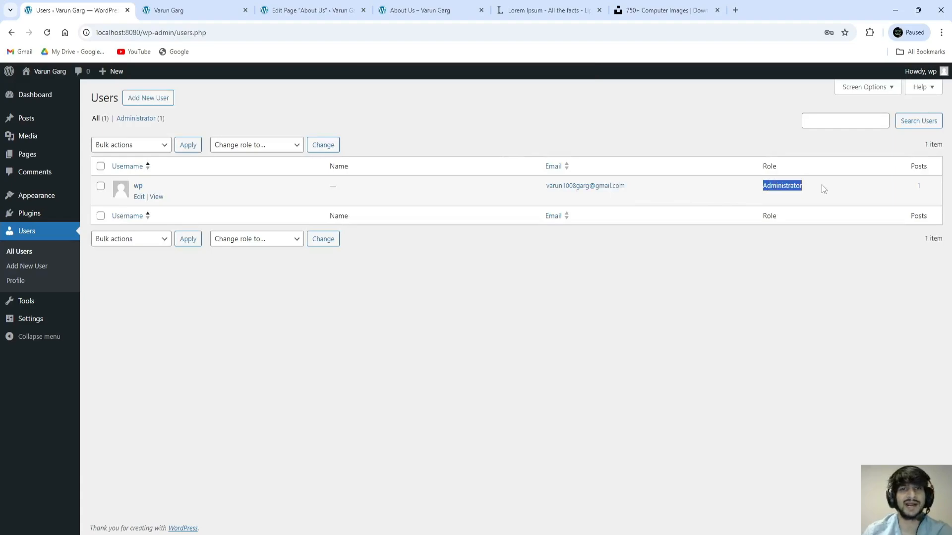
{"action": "left_click", "coordinate": [709, 290]}
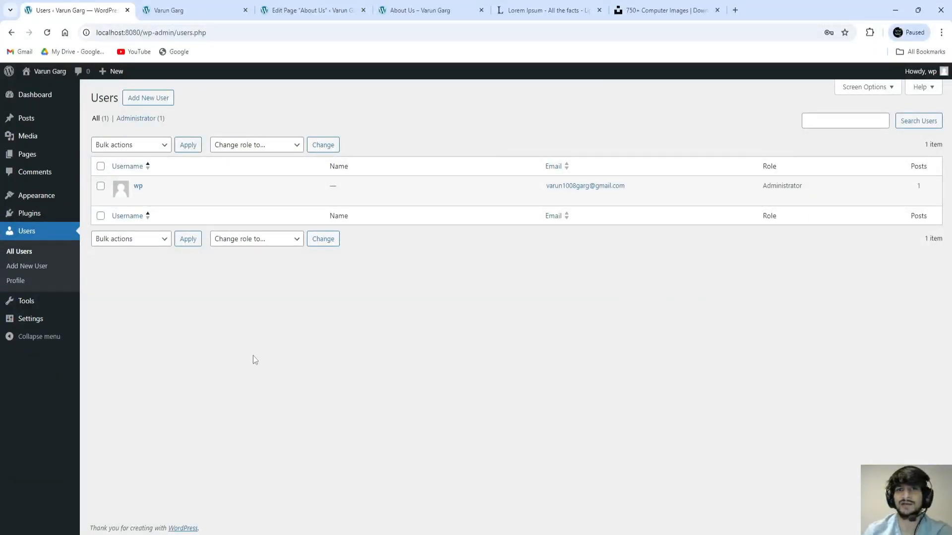
Step: Open your Profile page and locate the Admin Color Scheme setting
{"action": "left_click", "coordinate": [16, 283]}
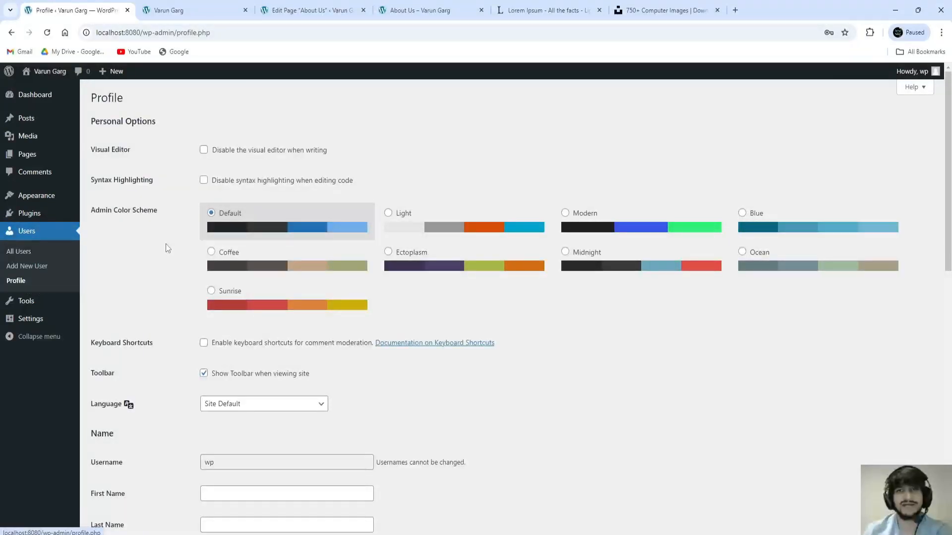
{"action": "scroll", "coordinate": [171, 206], "scroll_direction": "down", "scroll_amount": 6}
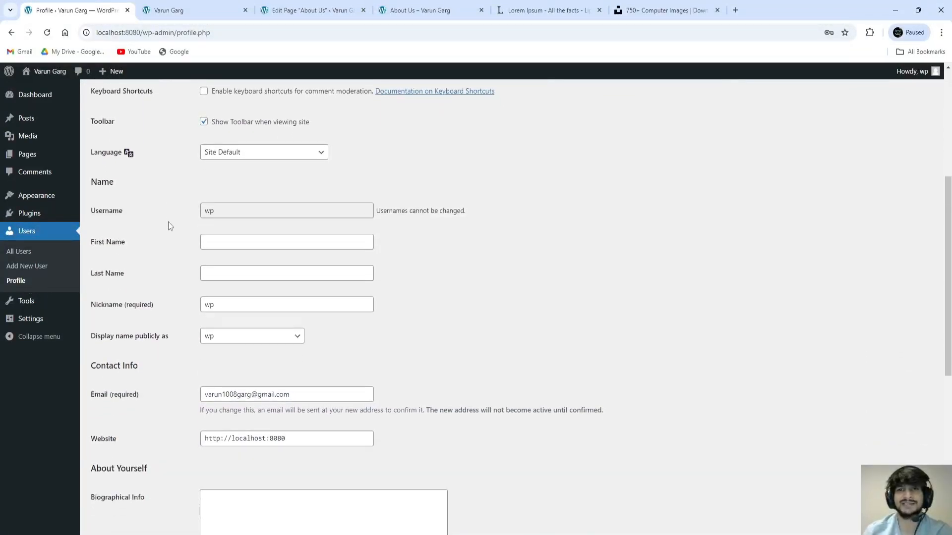
{"action": "scroll", "coordinate": [162, 227], "scroll_direction": "down", "scroll_amount": 5}
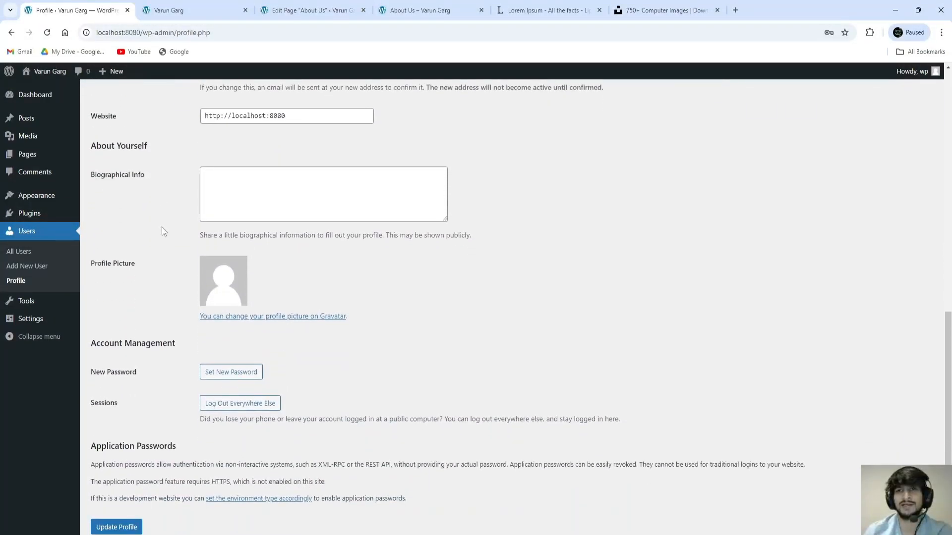
{"action": "scroll", "coordinate": [162, 227], "scroll_direction": "up", "scroll_amount": 3}
{"action": "scroll", "coordinate": [161, 227], "scroll_direction": "up", "scroll_amount": 8}
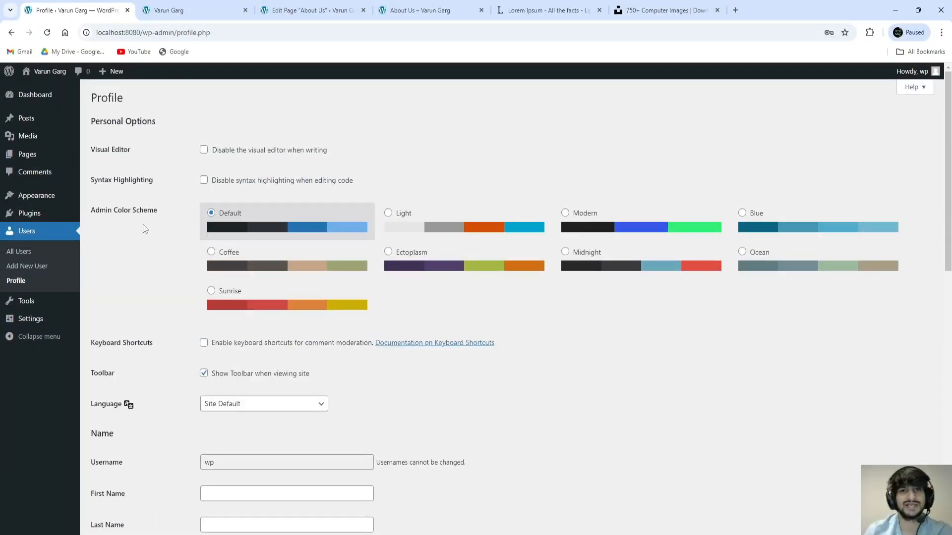
{"action": "left_click_drag", "start_coordinate": [92, 210], "coordinate": [157, 211]}
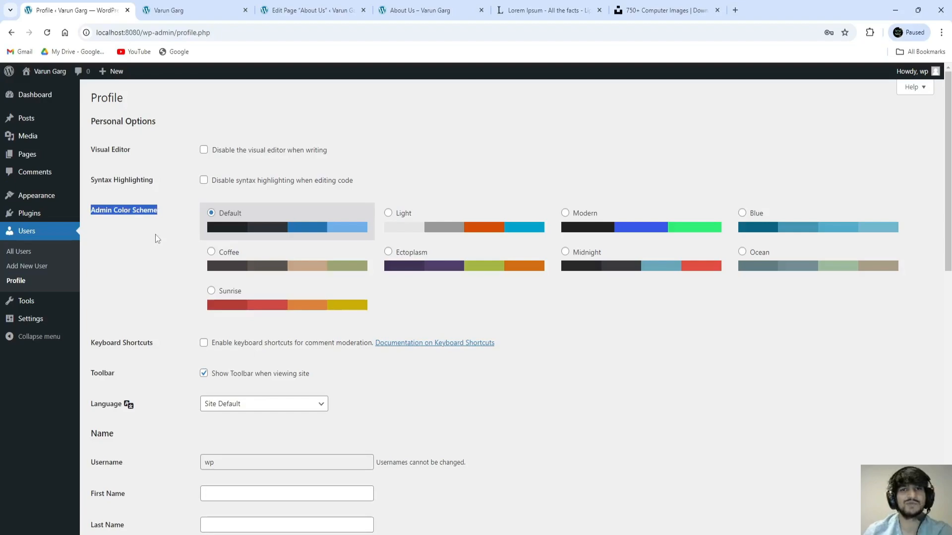
Step: Preview the Light, Modern, Blue, Coffee, Ectoplasm, Midnight, Ocean and Sunrise schemes, then restore Default
{"action": "left_click", "coordinate": [407, 224]}
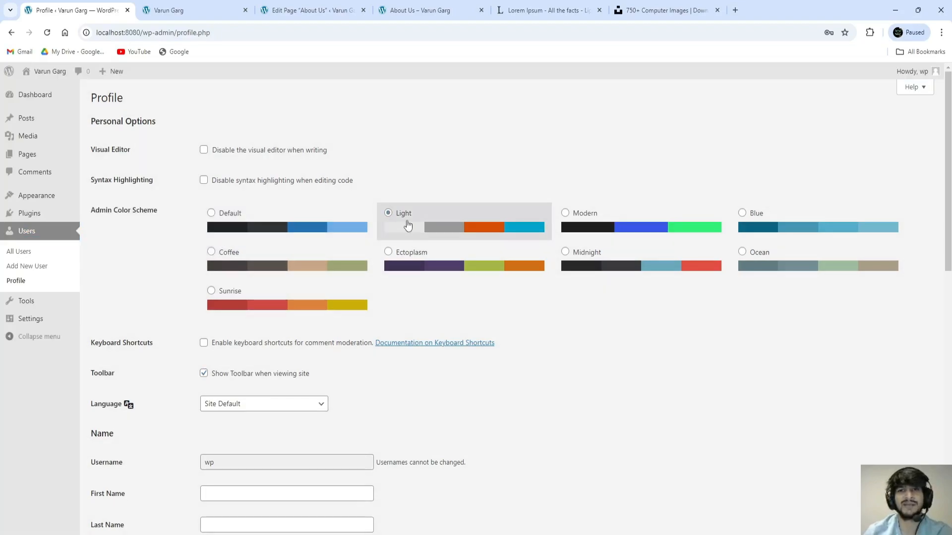
{"action": "left_click", "coordinate": [568, 211]}
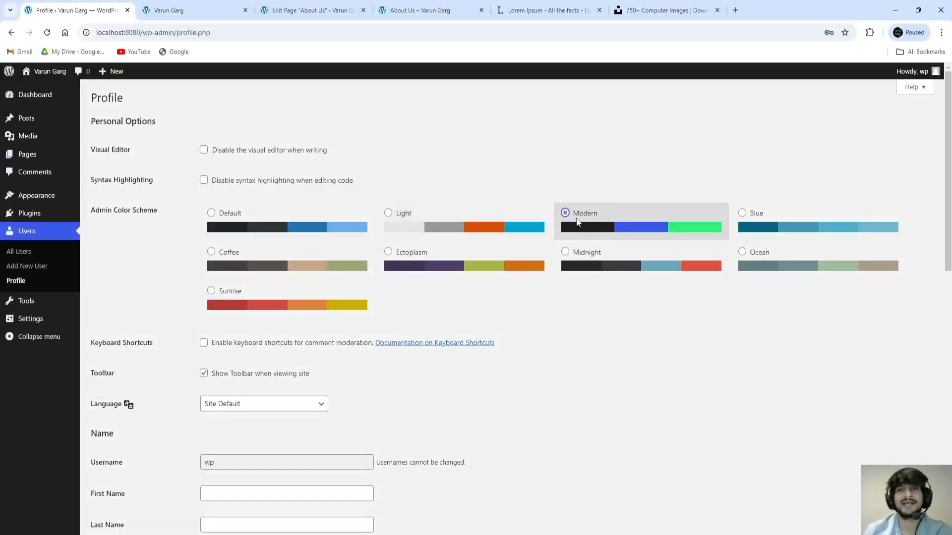
{"action": "left_click", "coordinate": [763, 227]}
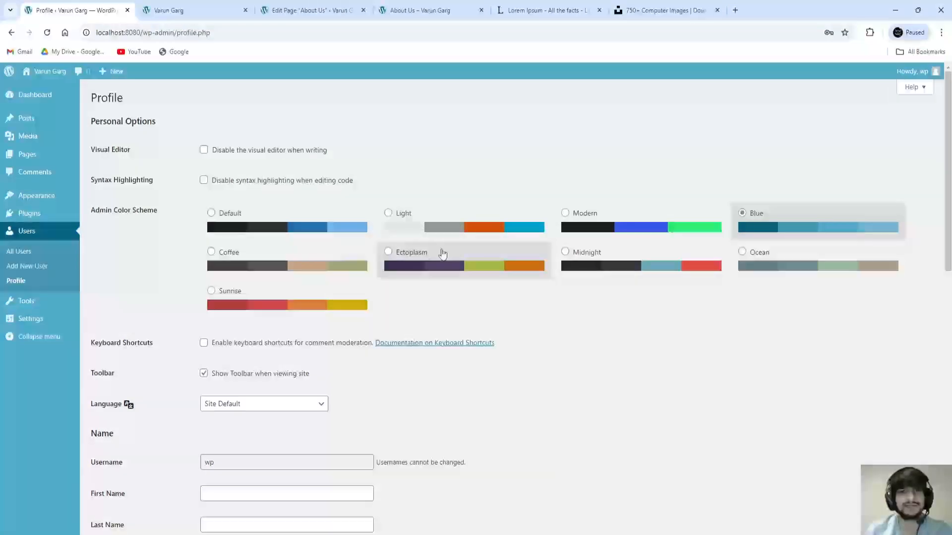
{"action": "left_click", "coordinate": [289, 274]}
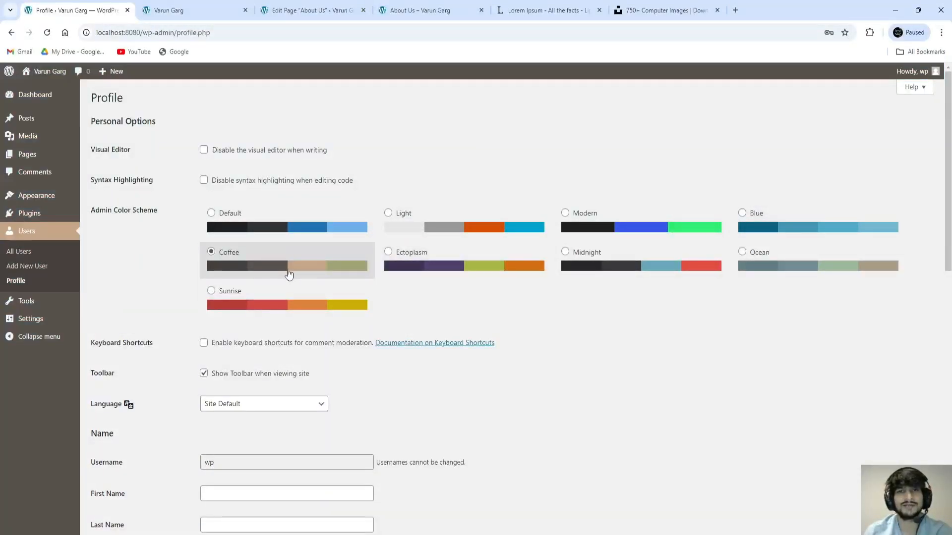
{"action": "left_click", "coordinate": [431, 268]}
{"action": "left_click", "coordinate": [601, 266]}
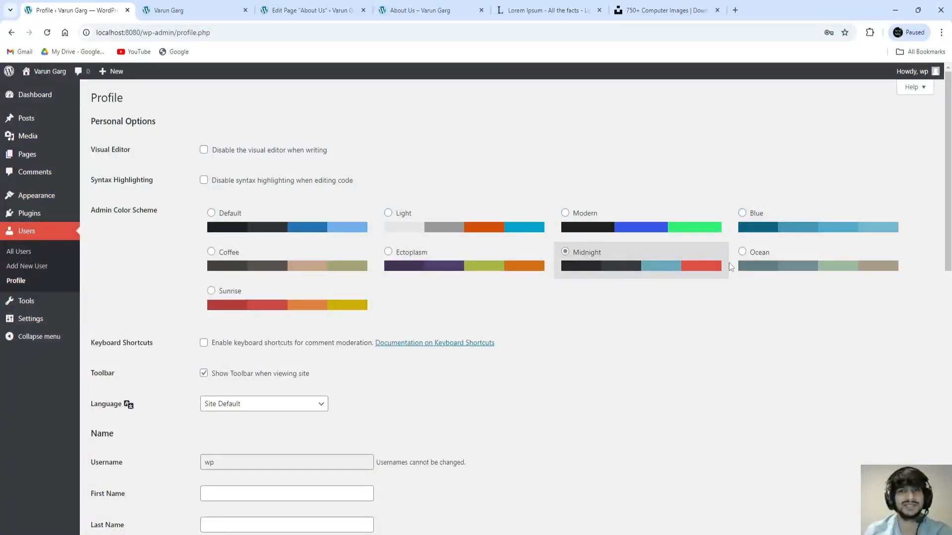
{"action": "left_click", "coordinate": [770, 268]}
{"action": "left_click", "coordinate": [313, 300]}
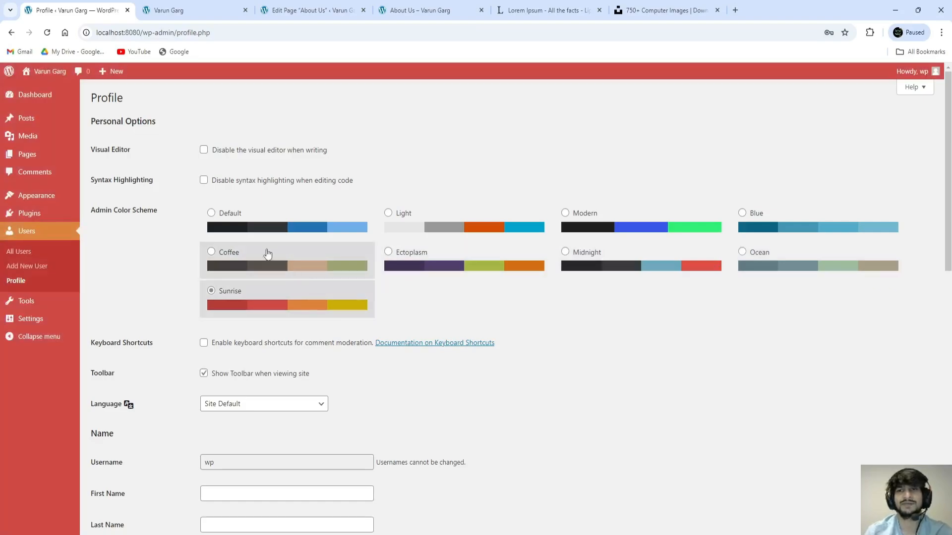
{"action": "left_click", "coordinate": [230, 219]}
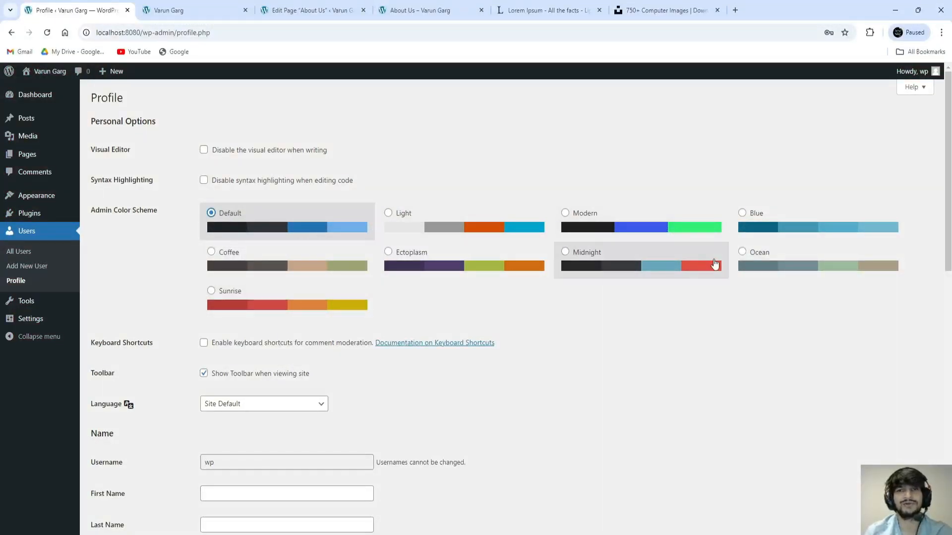
Step: Replace the generated password with a new short password
{"action": "scroll", "coordinate": [276, 290], "scroll_direction": "down", "scroll_amount": 9}
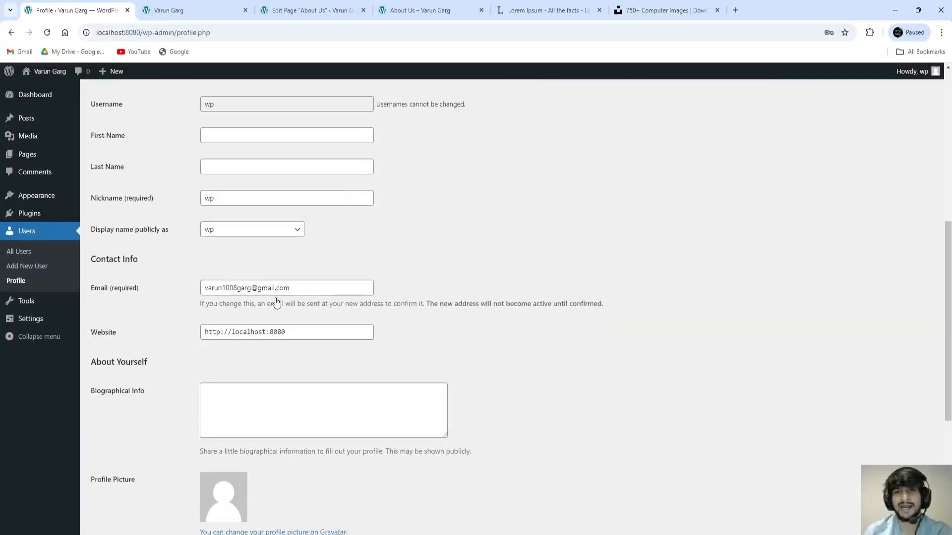
{"action": "scroll", "coordinate": [277, 301], "scroll_direction": "down", "scroll_amount": 4}
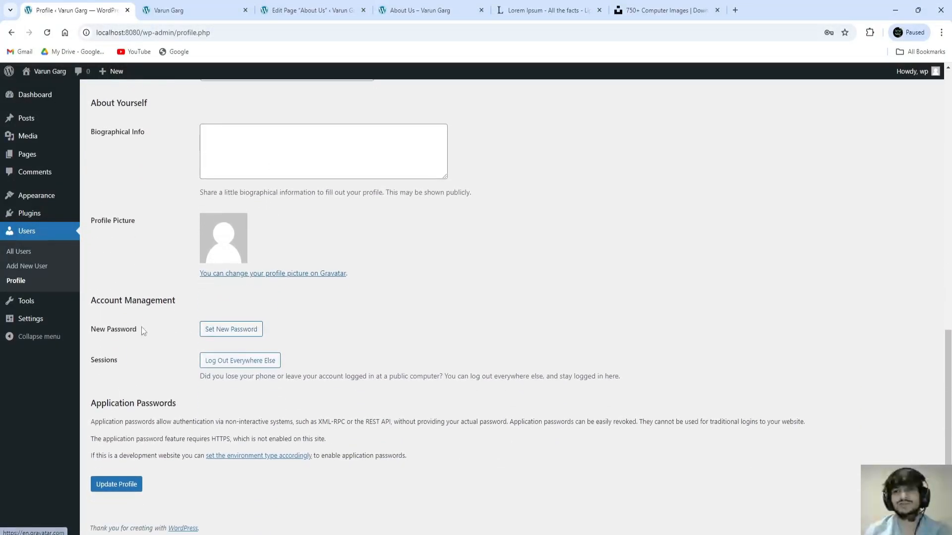
{"action": "left_click_drag", "start_coordinate": [92, 331], "coordinate": [138, 336]}
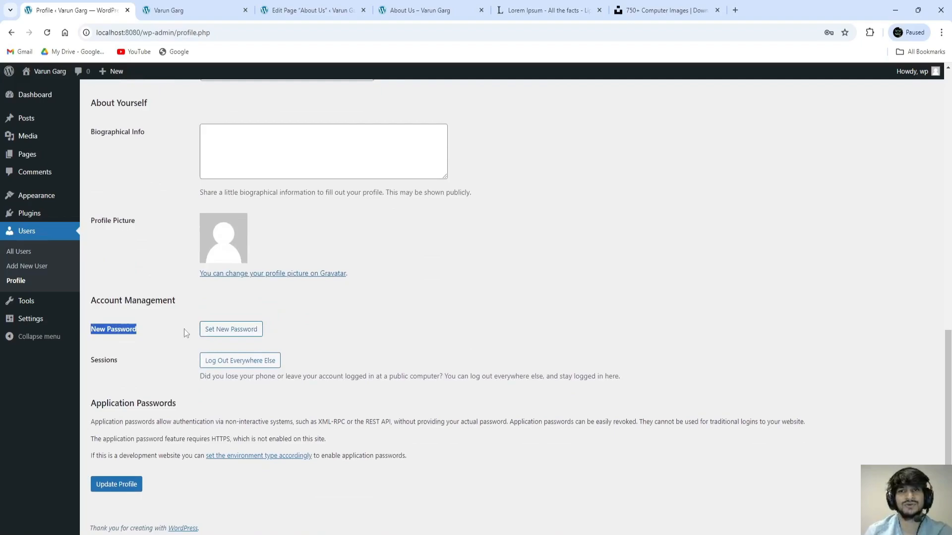
{"action": "left_click", "coordinate": [233, 329]}
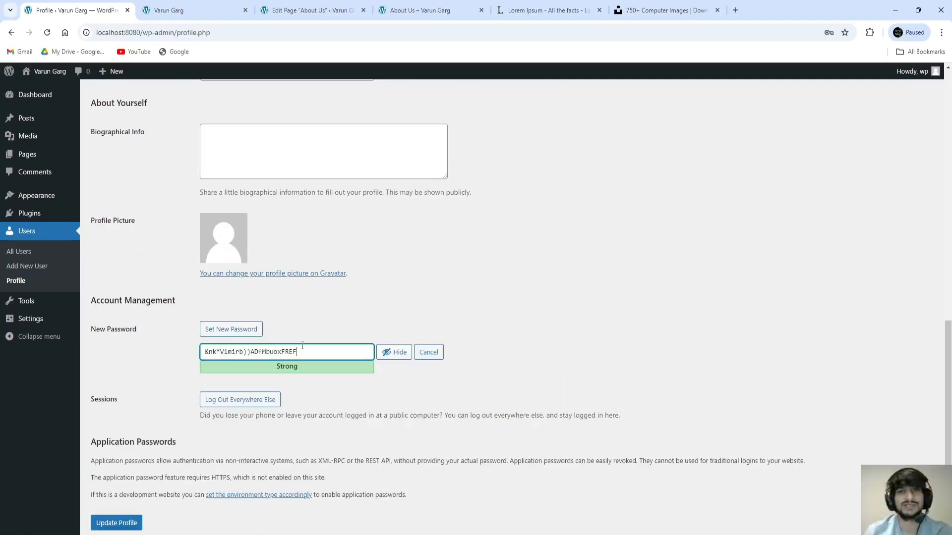
{"action": "left_click_drag", "start_coordinate": [302, 346], "coordinate": [180, 347]}
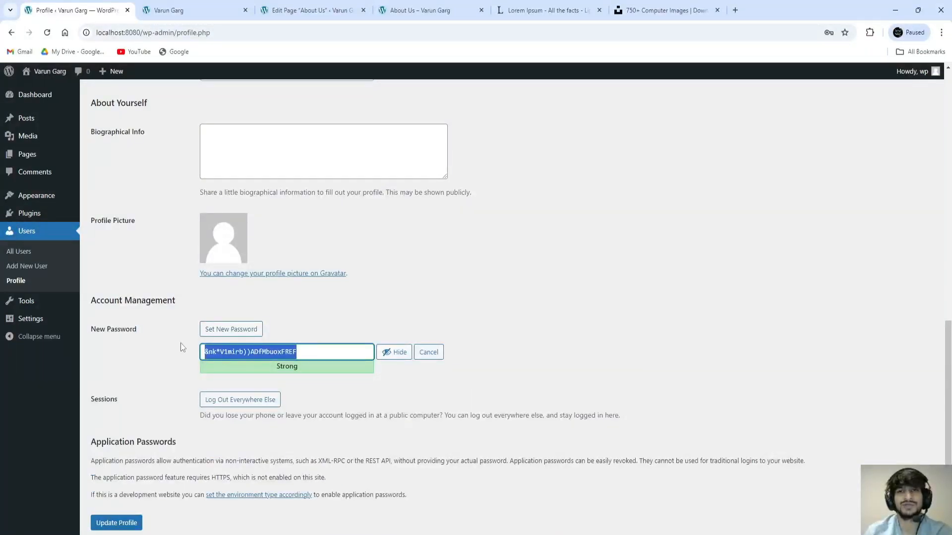
{"action": "key", "text": "BackSpace"}
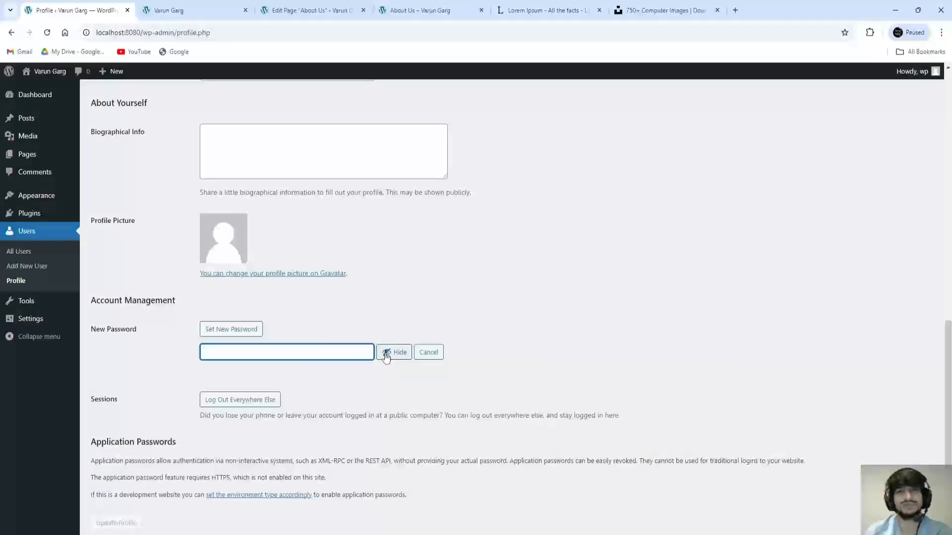
{"action": "type", "text": "qwerty"}
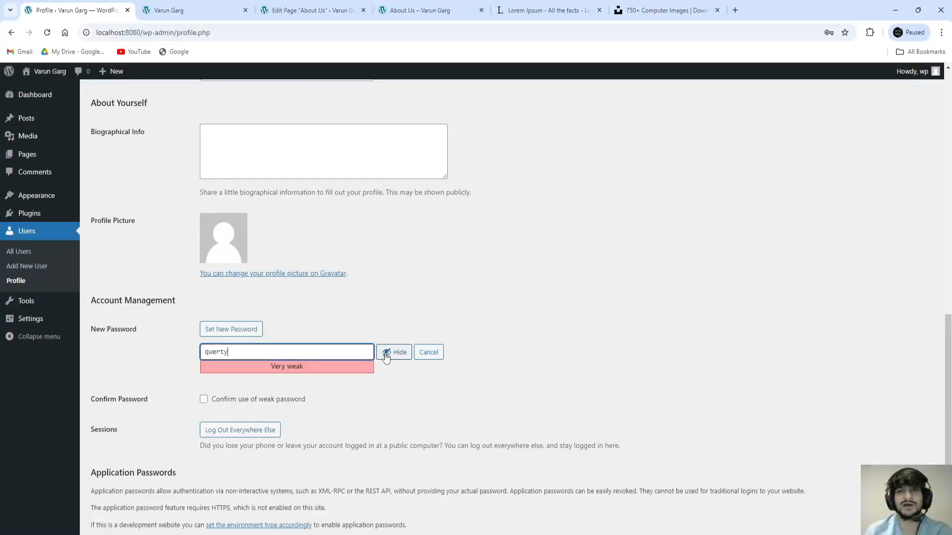
{"action": "left_click", "coordinate": [363, 313]}
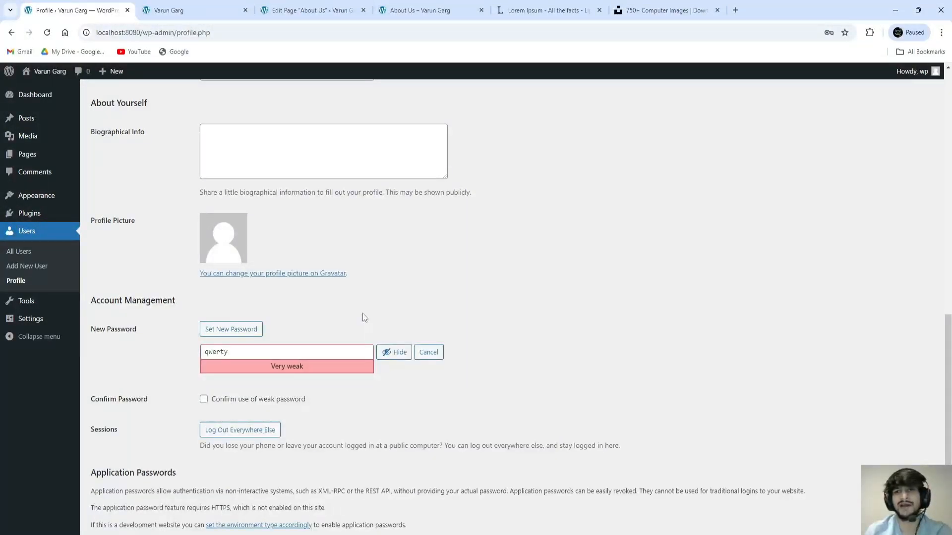
{"action": "left_click_drag", "start_coordinate": [202, 352], "coordinate": [241, 353]}
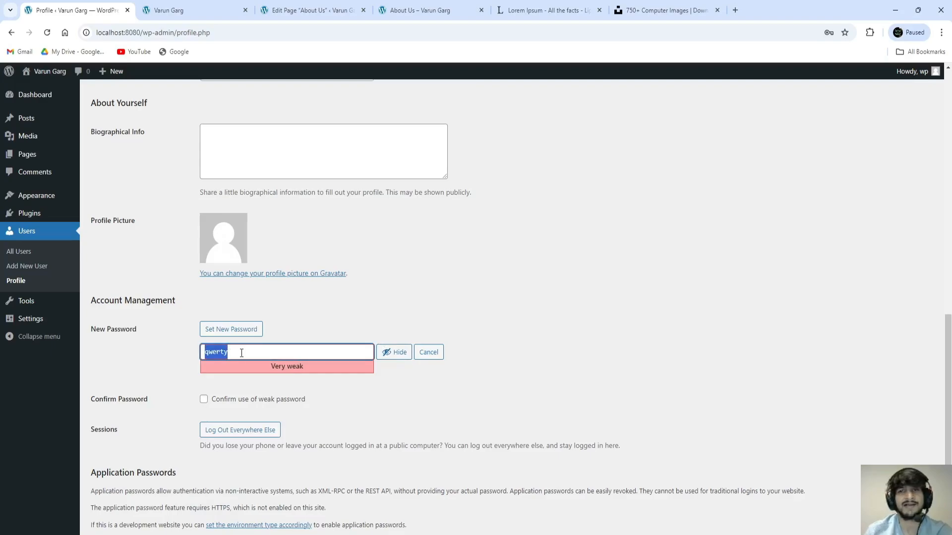
{"action": "left_click", "coordinate": [183, 367]}
Step: Confirm use of the weak password and save with Update Profile
{"action": "left_click_drag", "start_coordinate": [308, 401], "coordinate": [226, 405]}
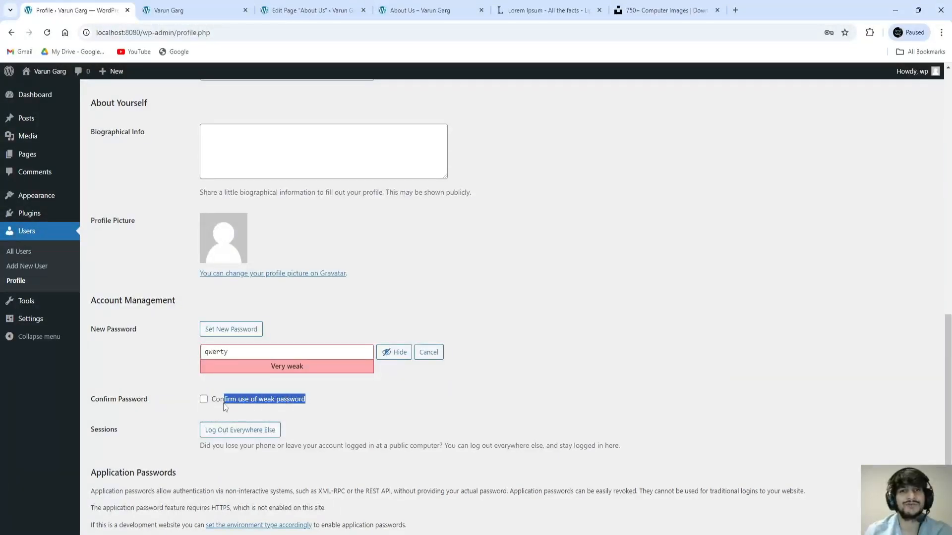
{"action": "left_click", "coordinate": [204, 400]}
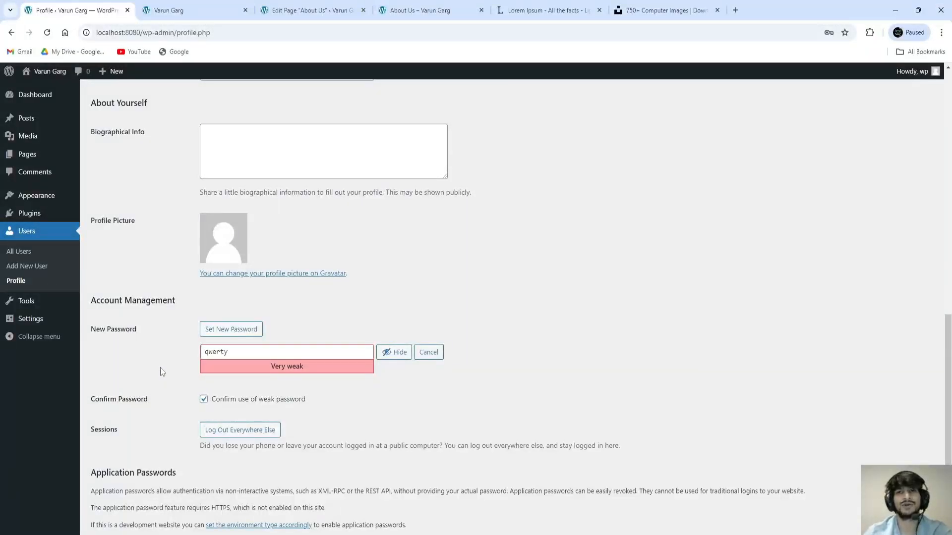
{"action": "scroll", "coordinate": [160, 368], "scroll_direction": "down", "scroll_amount": 2}
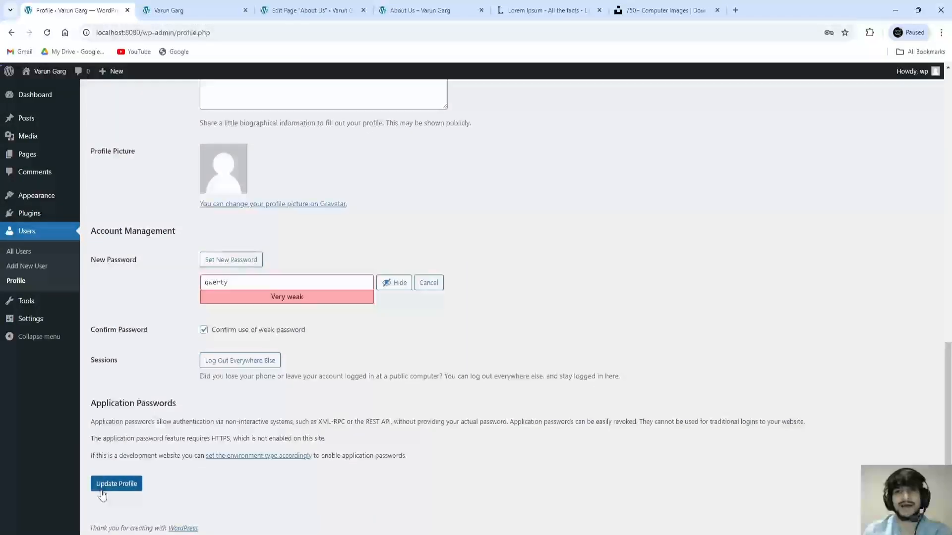
{"action": "left_click", "coordinate": [115, 489]}
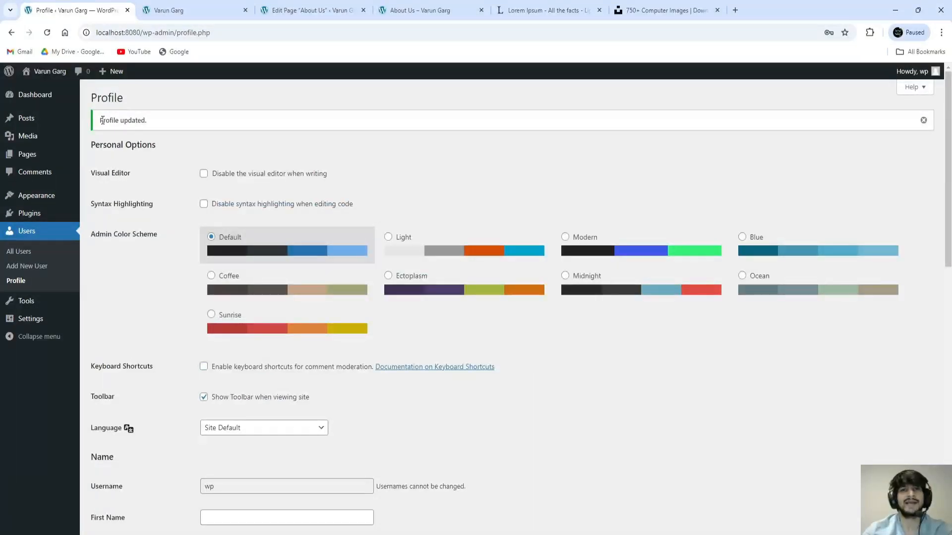
{"action": "left_click_drag", "start_coordinate": [99, 121], "coordinate": [141, 124]}
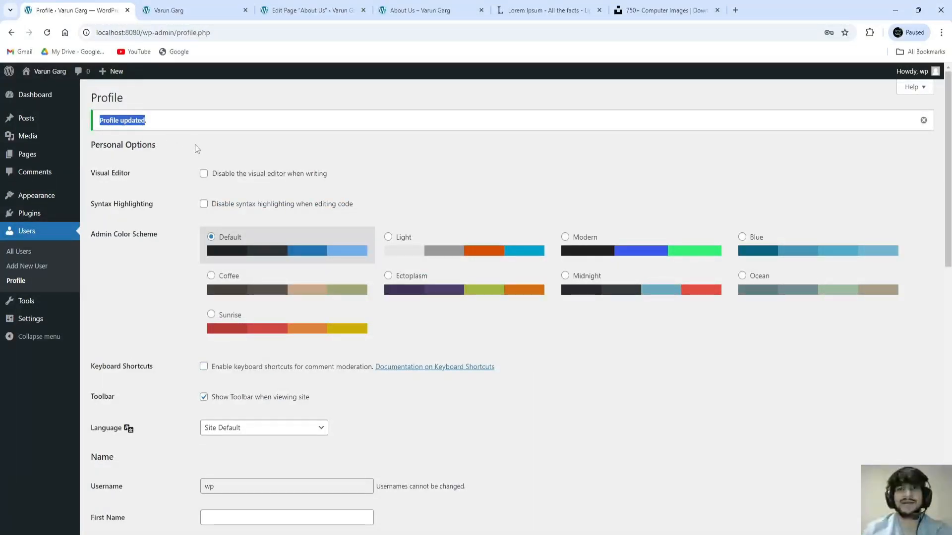
{"action": "left_click", "coordinate": [274, 152]}
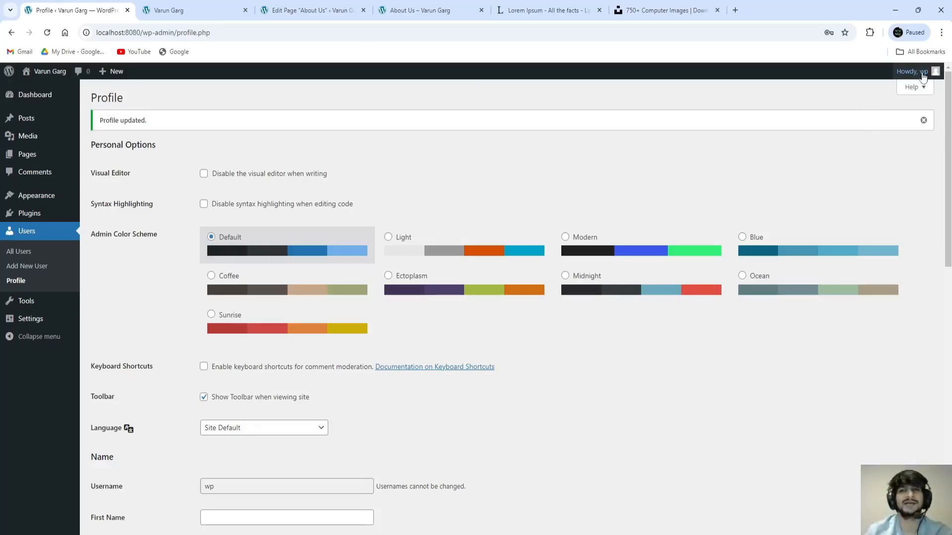
Step: Log out and try signing in with the username, a password and Remember Me ticked
{"action": "mouse_move", "coordinate": [935, 76]}
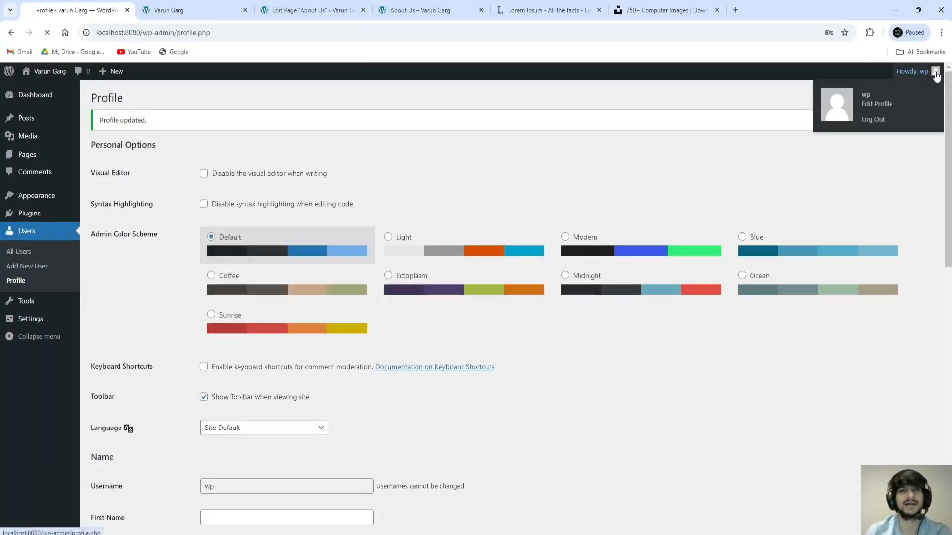
{"action": "left_click", "coordinate": [887, 104]}
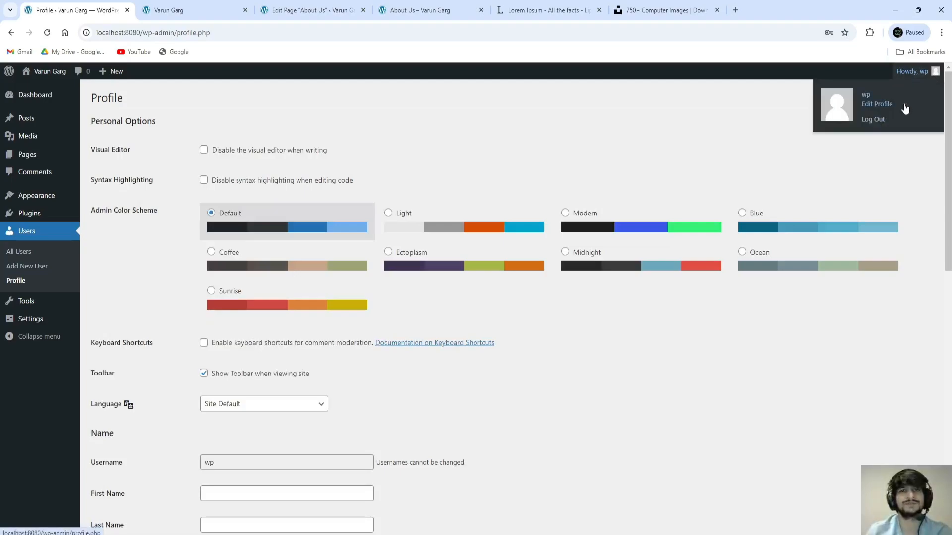
{"action": "left_click", "coordinate": [873, 120]}
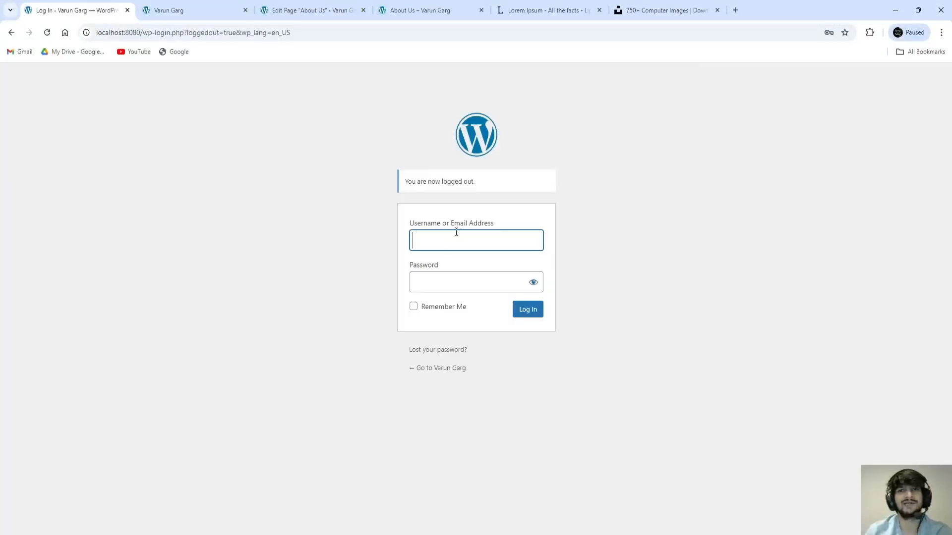
{"action": "left_click", "coordinate": [451, 238]}
{"action": "type", "text": "wp"}
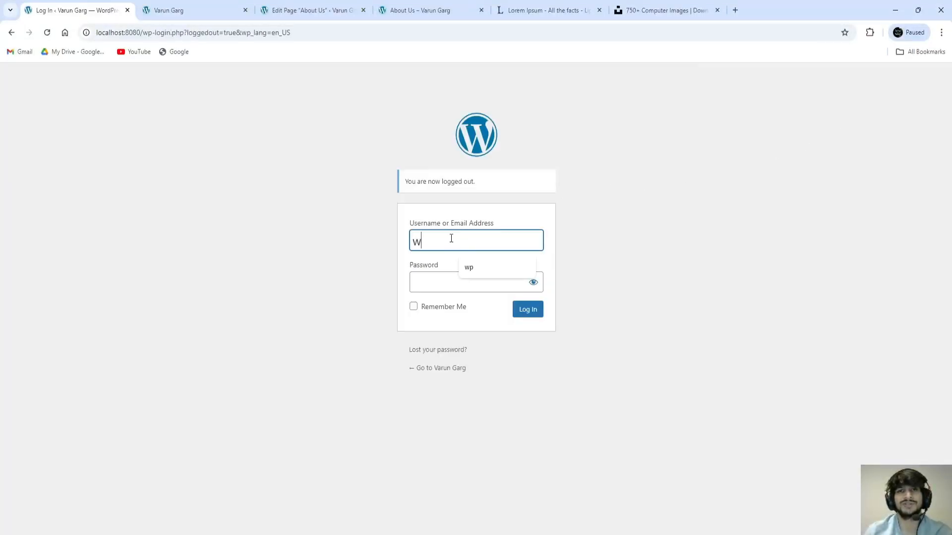
{"action": "left_click", "coordinate": [449, 277]}
{"action": "type", "text": "a"}
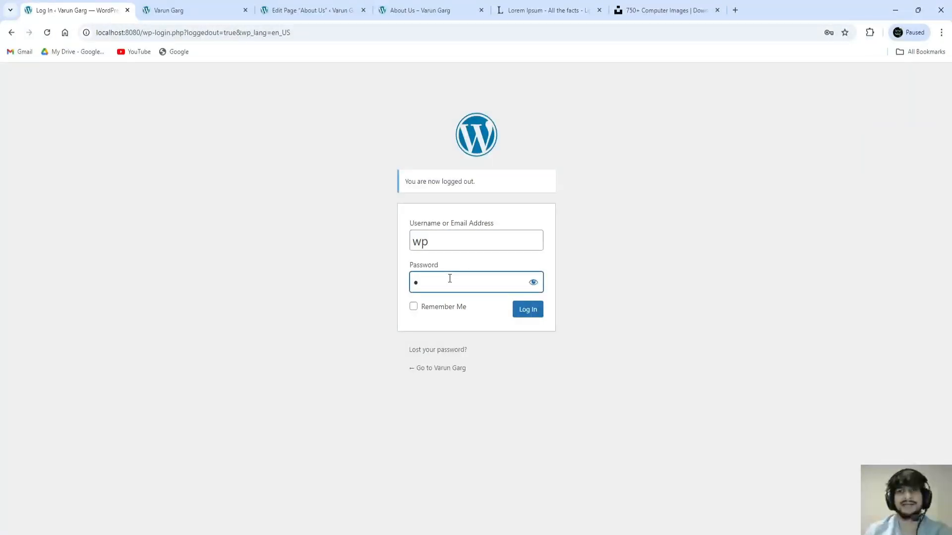
{"action": "type", "text": "wp"}
{"action": "left_click", "coordinate": [456, 309]}
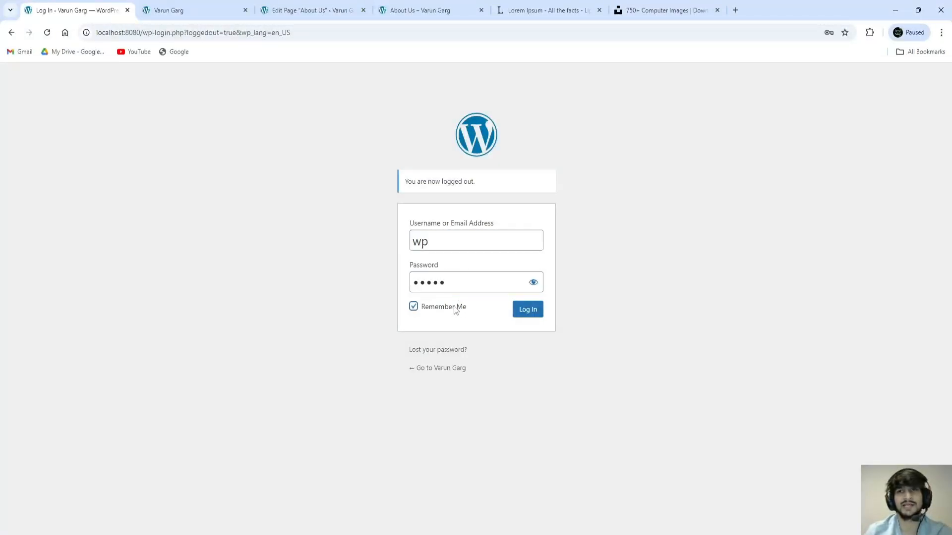
{"action": "left_click", "coordinate": [532, 311]}
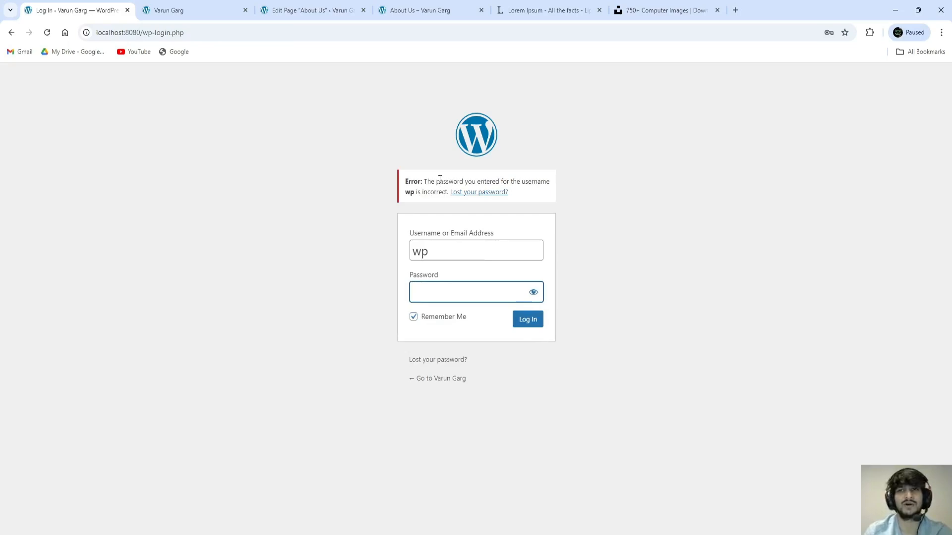
Step: After the incorrect-password error, re-enter the new password and log in to the Dashboard
{"action": "left_click_drag", "start_coordinate": [427, 181], "coordinate": [445, 191]}
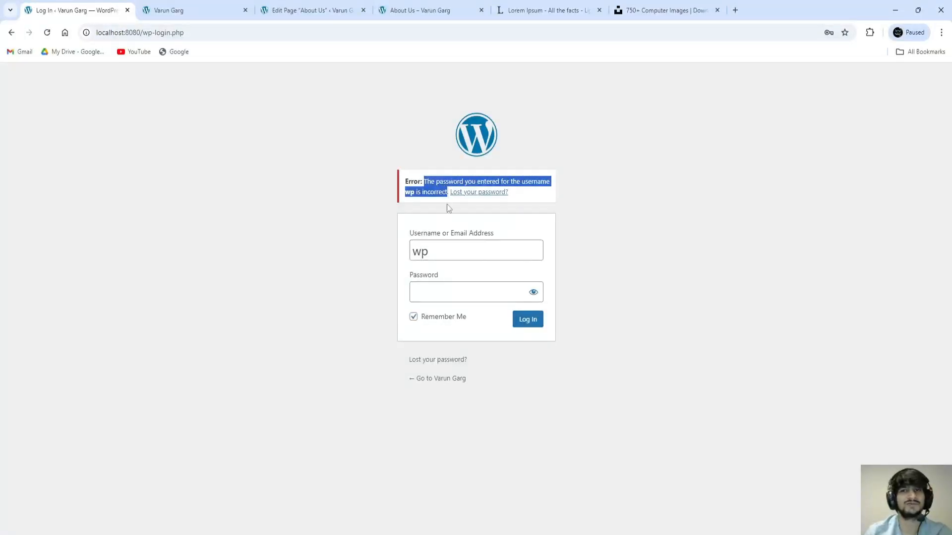
{"action": "left_click", "coordinate": [443, 294]}
{"action": "type", "text": "••"}
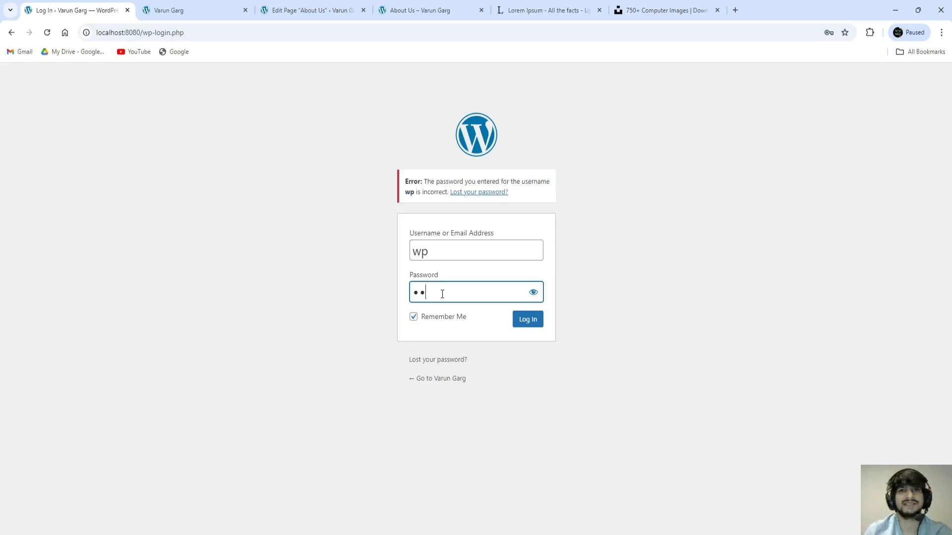
{"action": "type", "text": "••••"}
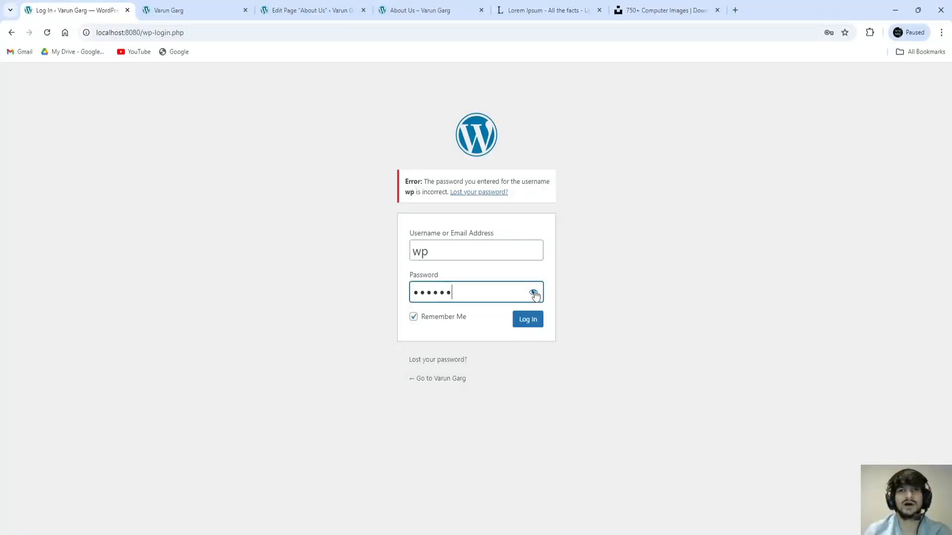
{"action": "left_click", "coordinate": [534, 293]}
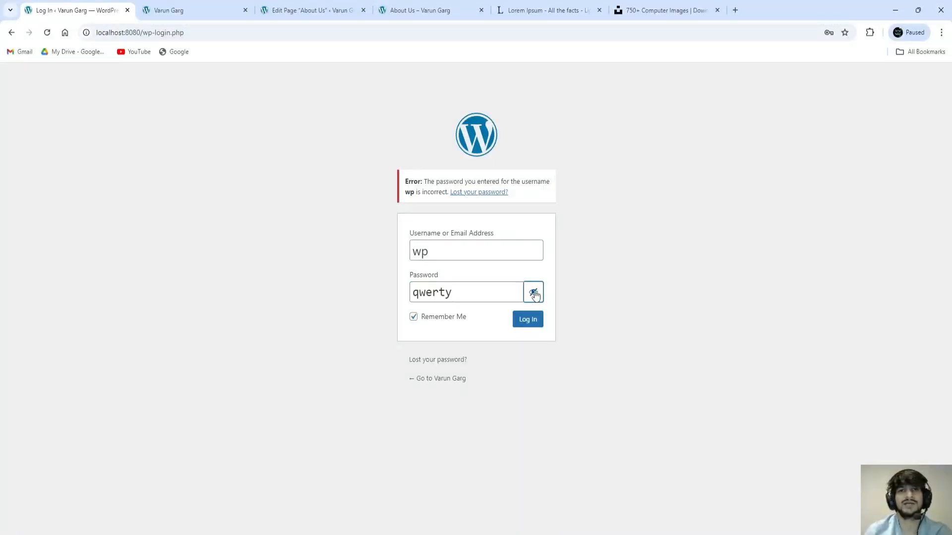
{"action": "left_click", "coordinate": [528, 321]}
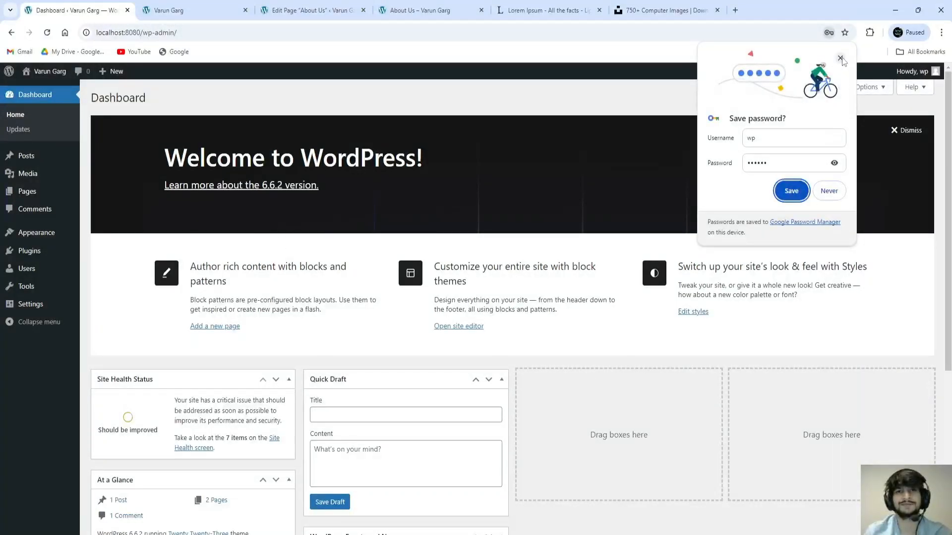
Step: Dismiss the save-password prompt and point out the Blogger, LiveJournal, Movable Type and RSS importers
{"action": "left_click", "coordinate": [791, 190]}
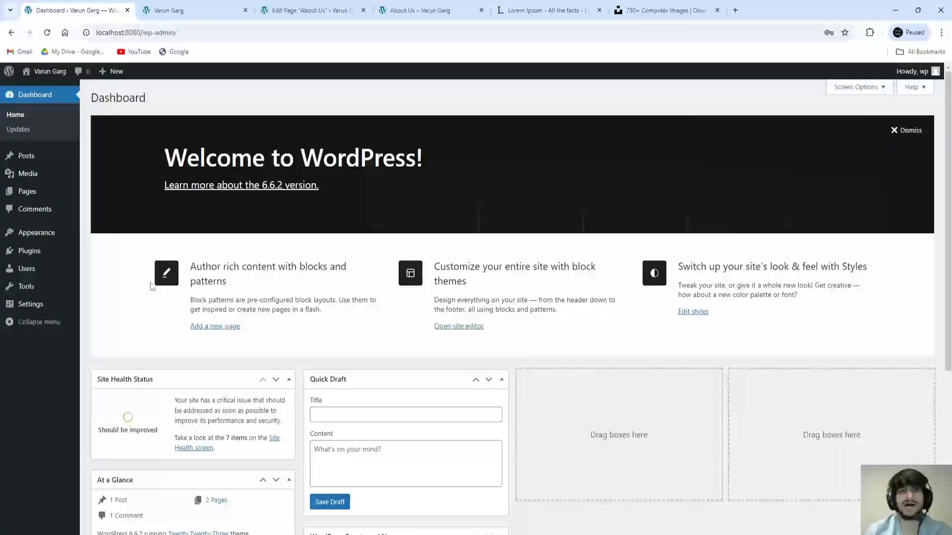
{"action": "mouse_move", "coordinate": [27, 276]}
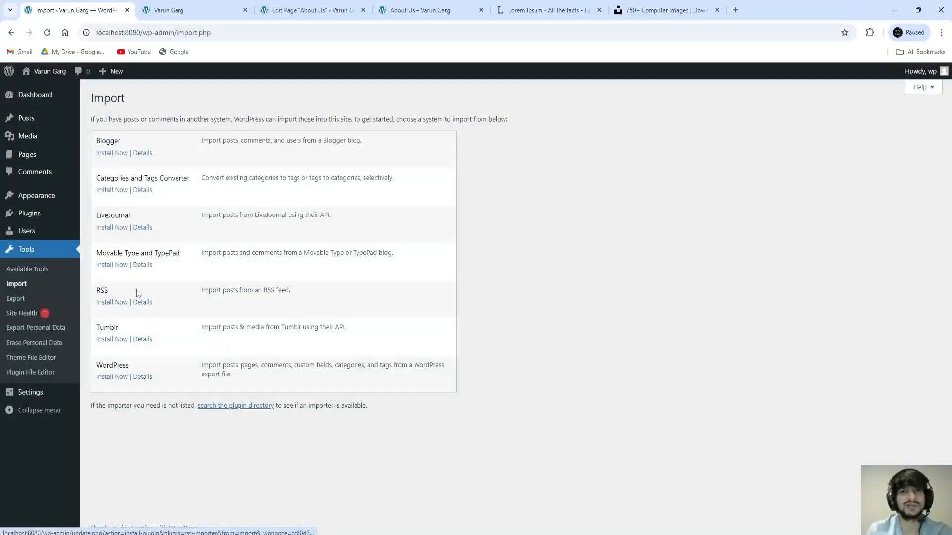
{"action": "left_click_drag", "start_coordinate": [99, 142], "coordinate": [119, 143]}
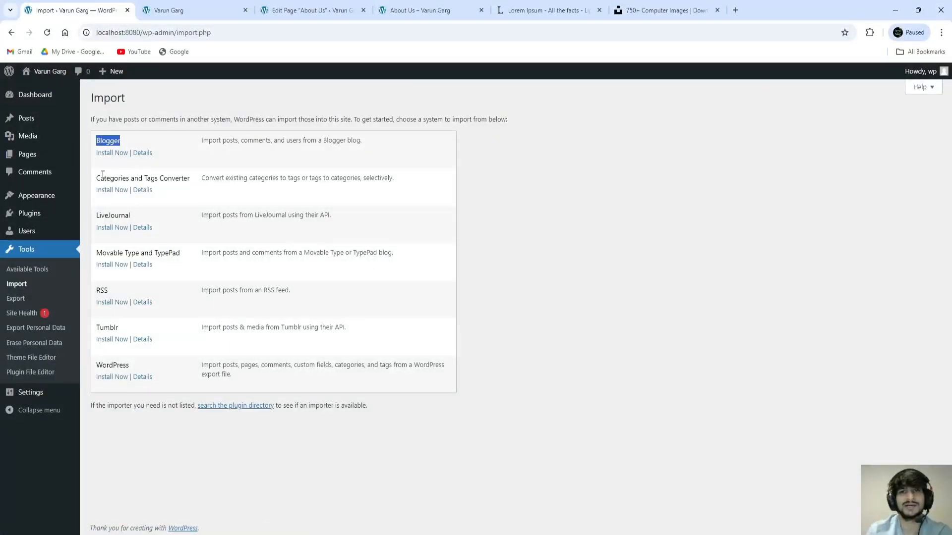
{"action": "left_click_drag", "start_coordinate": [100, 177], "coordinate": [179, 182]}
{"action": "left_click_drag", "start_coordinate": [96, 216], "coordinate": [130, 217]}
{"action": "left_click_drag", "start_coordinate": [99, 255], "coordinate": [163, 255]}
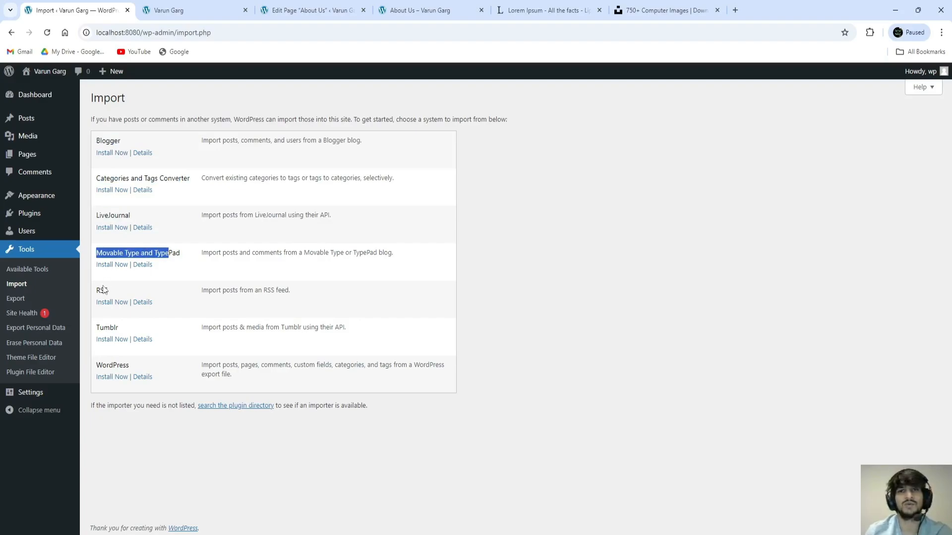
{"action": "left_click_drag", "start_coordinate": [101, 290], "coordinate": [108, 291]}
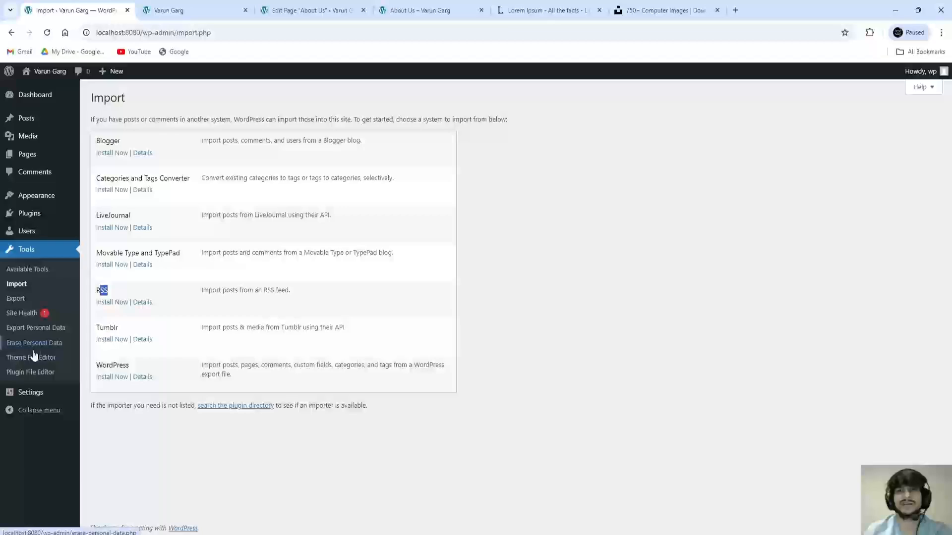
Step: Look over the General, Writing and Reading settings pages
{"action": "mouse_move", "coordinate": [35, 395]}
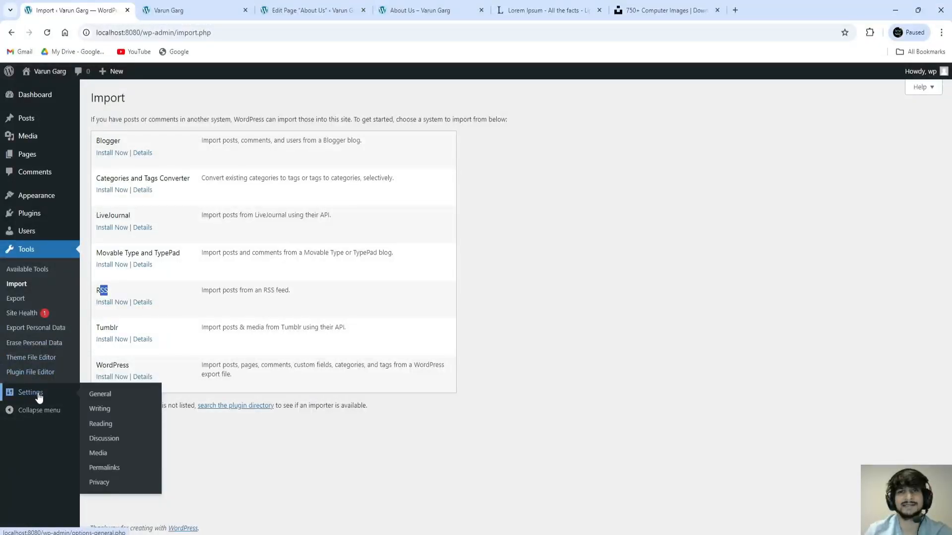
{"action": "left_click", "coordinate": [39, 396]}
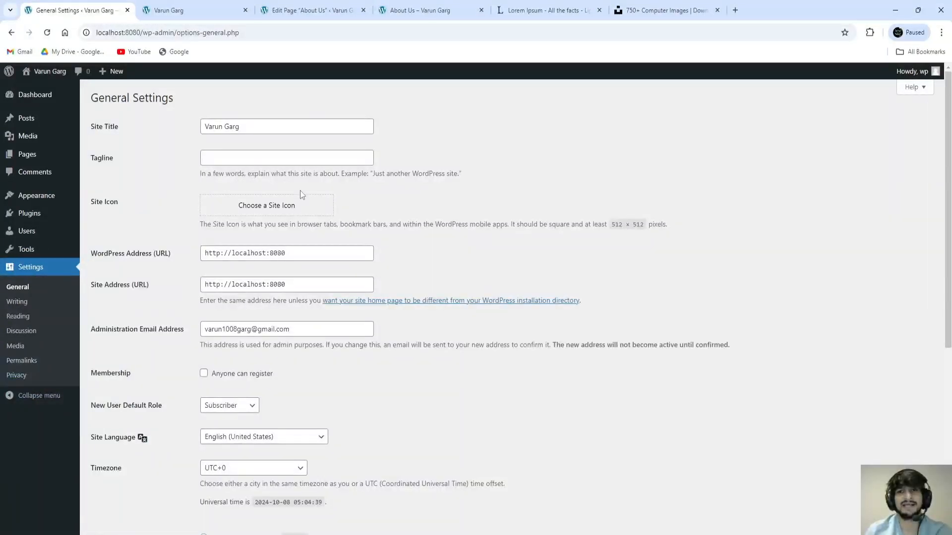
{"action": "scroll", "coordinate": [300, 190], "scroll_direction": "down", "scroll_amount": 6}
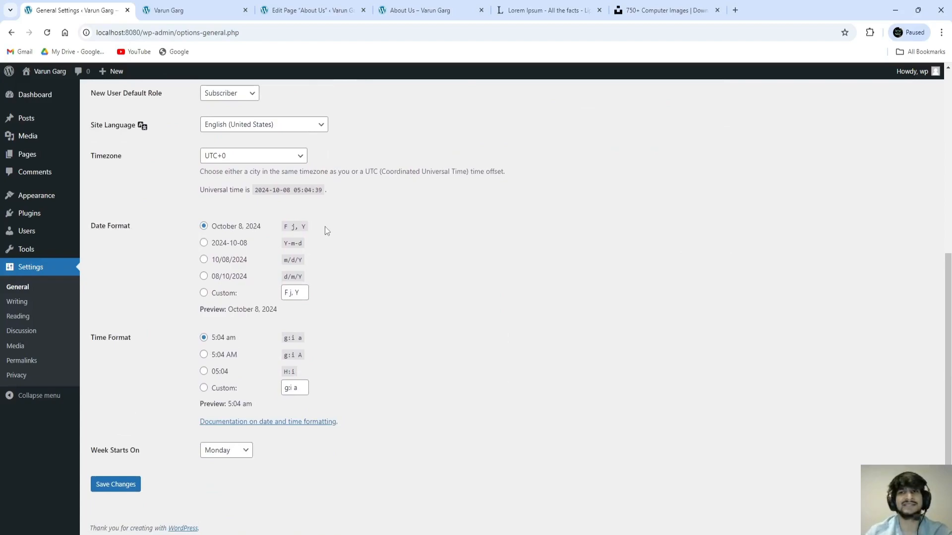
{"action": "scroll", "coordinate": [347, 240], "scroll_direction": "up", "scroll_amount": 6}
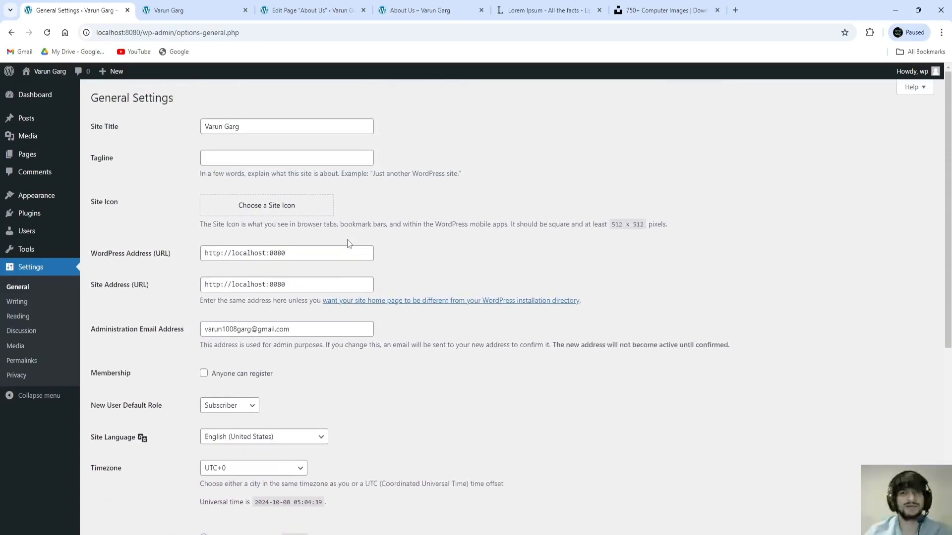
{"action": "left_click", "coordinate": [17, 302]}
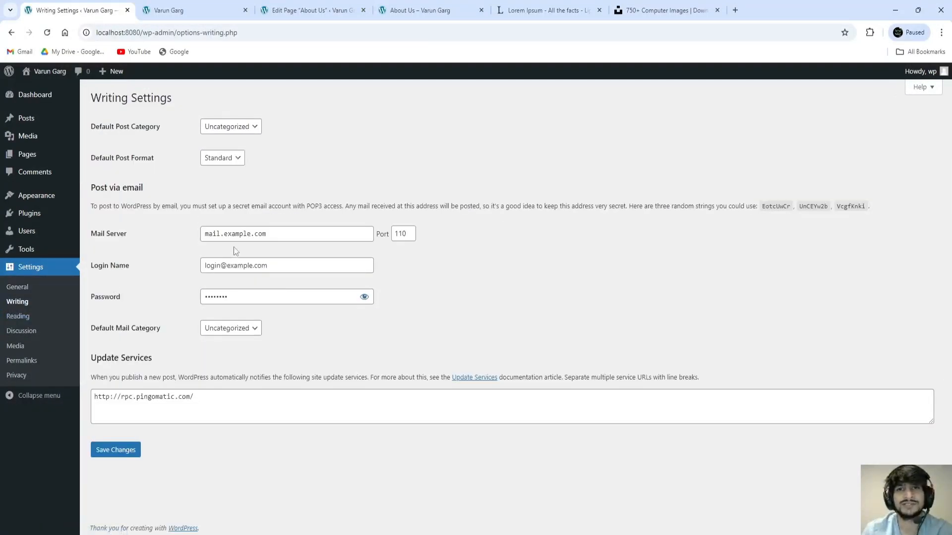
{"action": "left_click", "coordinate": [19, 317]}
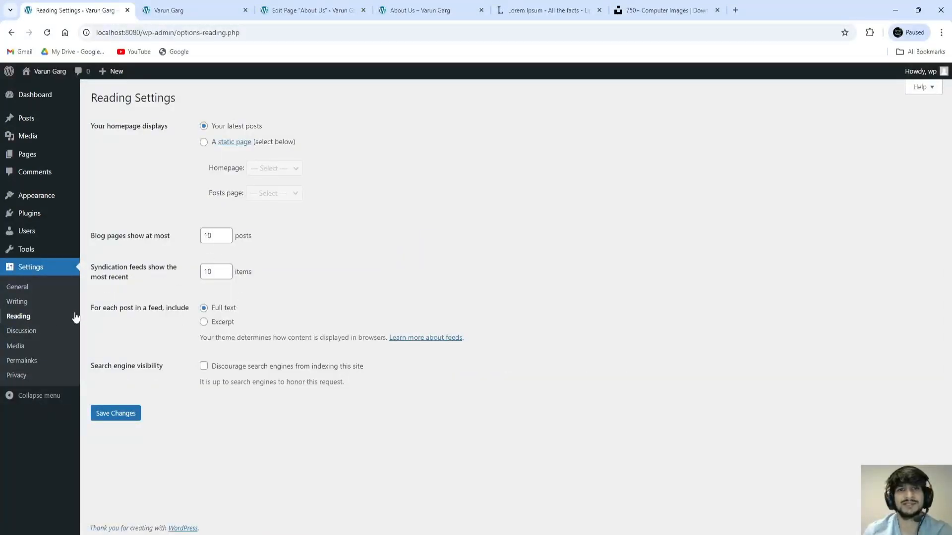
Step: Look over the Discussion, Media, Permalinks and Privacy settings pages
{"action": "left_click", "coordinate": [25, 331]}
{"action": "scroll", "coordinate": [276, 249], "scroll_direction": "down", "scroll_amount": 3}
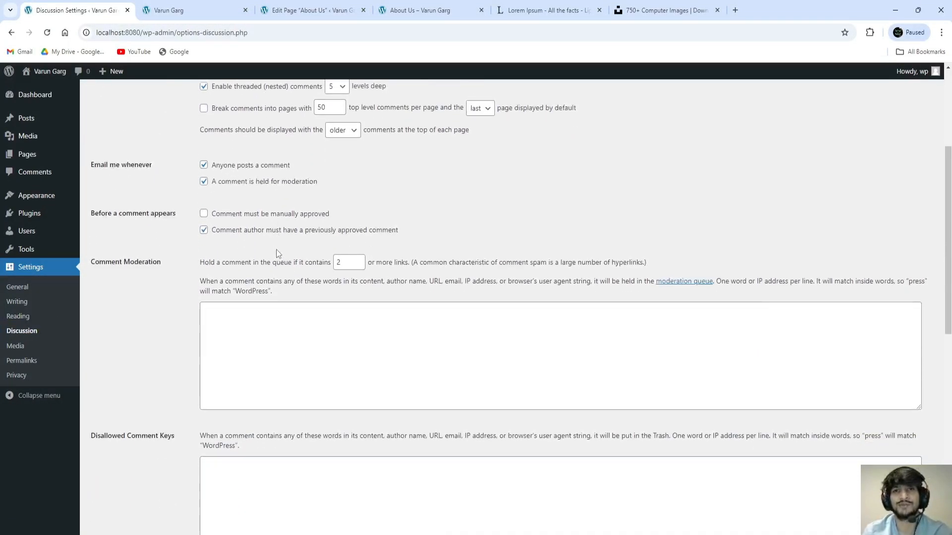
{"action": "scroll", "coordinate": [276, 249], "scroll_direction": "down", "scroll_amount": 10}
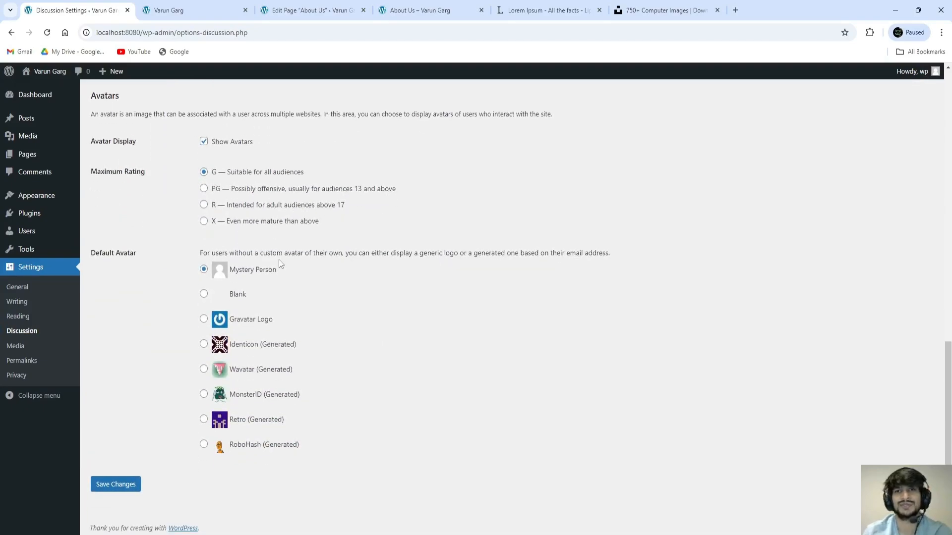
{"action": "scroll", "coordinate": [278, 260], "scroll_direction": "up", "scroll_amount": 15}
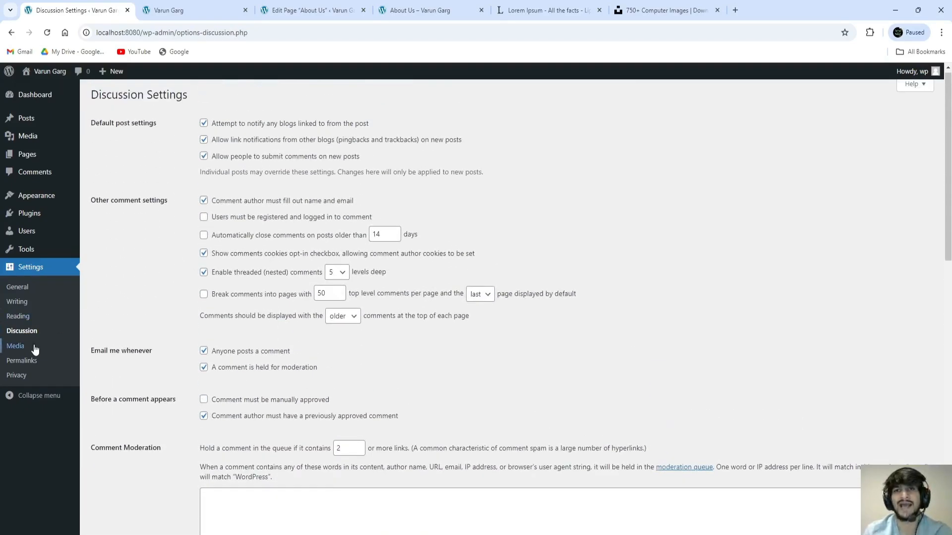
{"action": "left_click", "coordinate": [34, 348]}
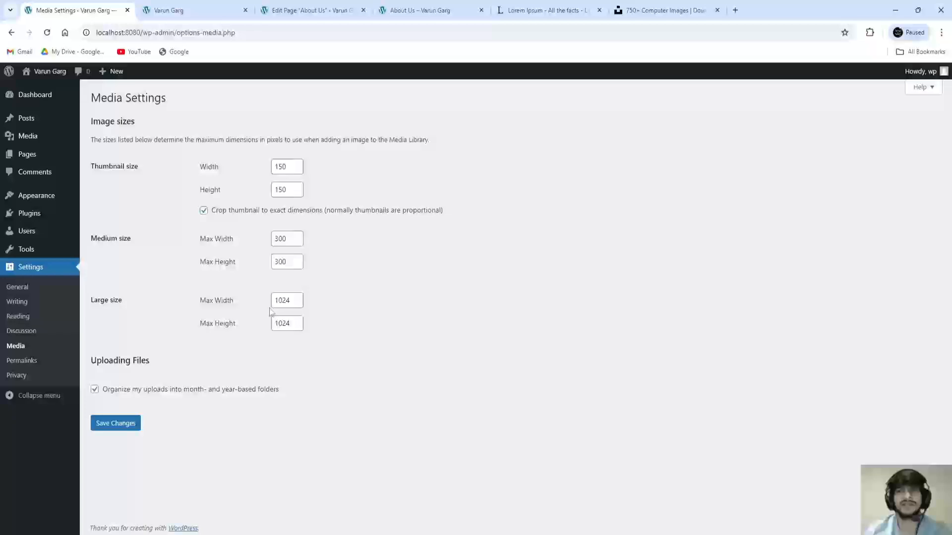
{"action": "left_click", "coordinate": [30, 367]}
{"action": "scroll", "coordinate": [311, 262], "scroll_direction": "down", "scroll_amount": 3}
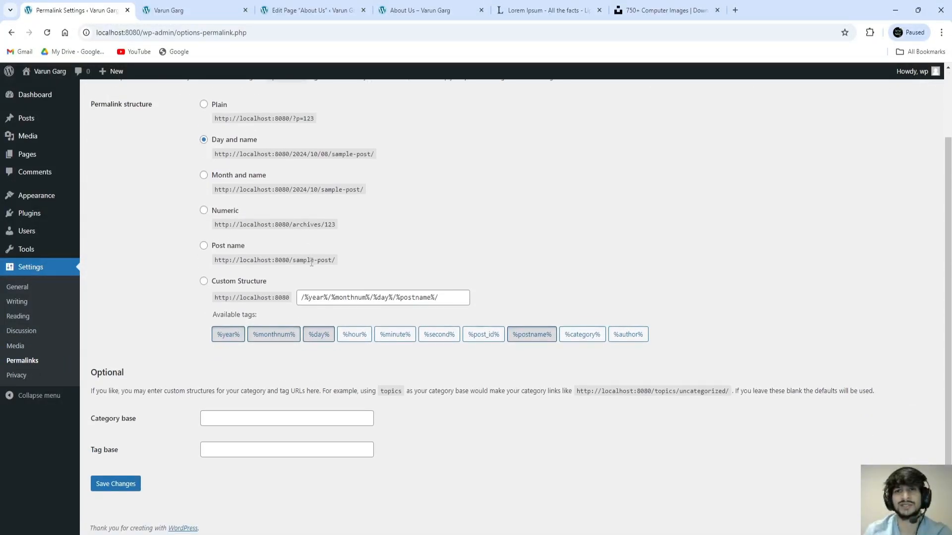
{"action": "scroll", "coordinate": [311, 263], "scroll_direction": "up", "scroll_amount": 2}
{"action": "left_click", "coordinate": [16, 377]}
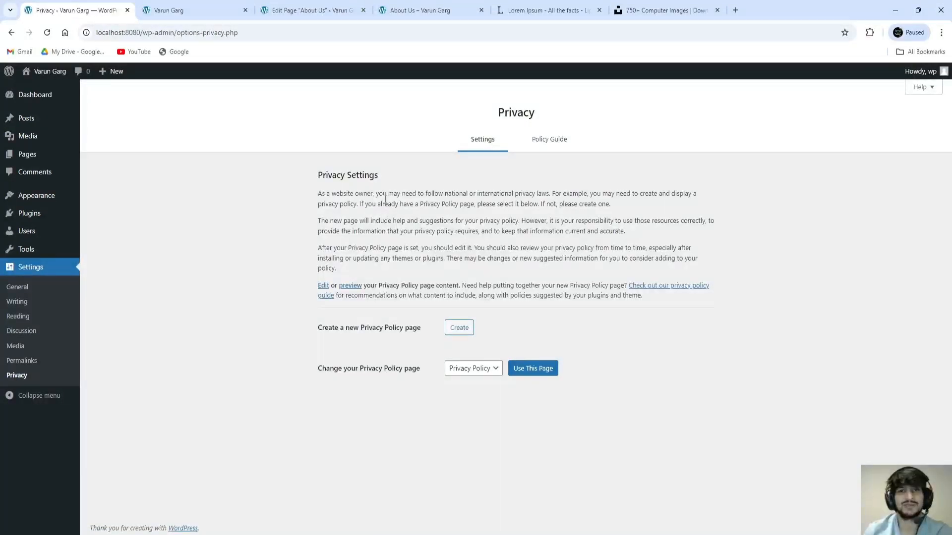
Step: Revisit General Settings, collapse and expand the sidebar, then go to the Dashboard's Welcome panel
{"action": "left_click", "coordinate": [18, 287]}
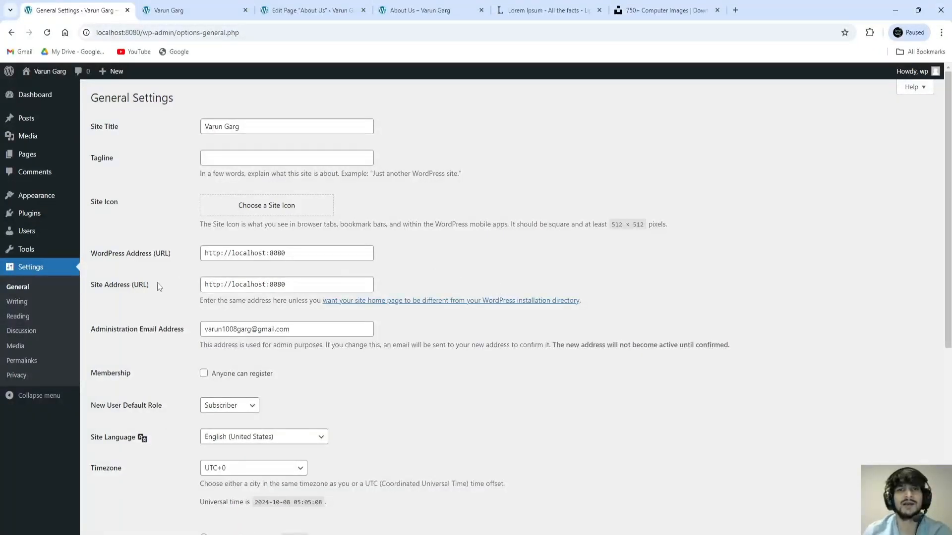
{"action": "left_click", "coordinate": [46, 397]}
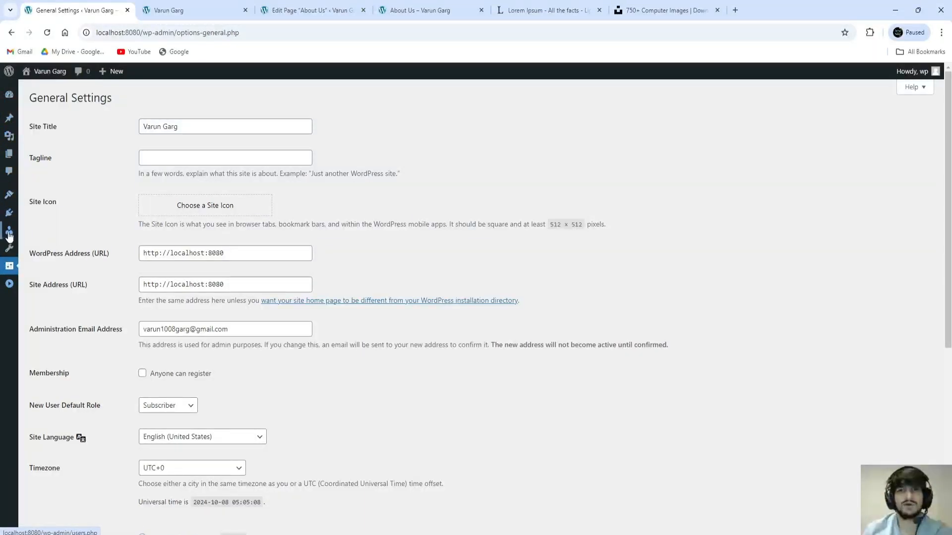
{"action": "left_click", "coordinate": [9, 284]}
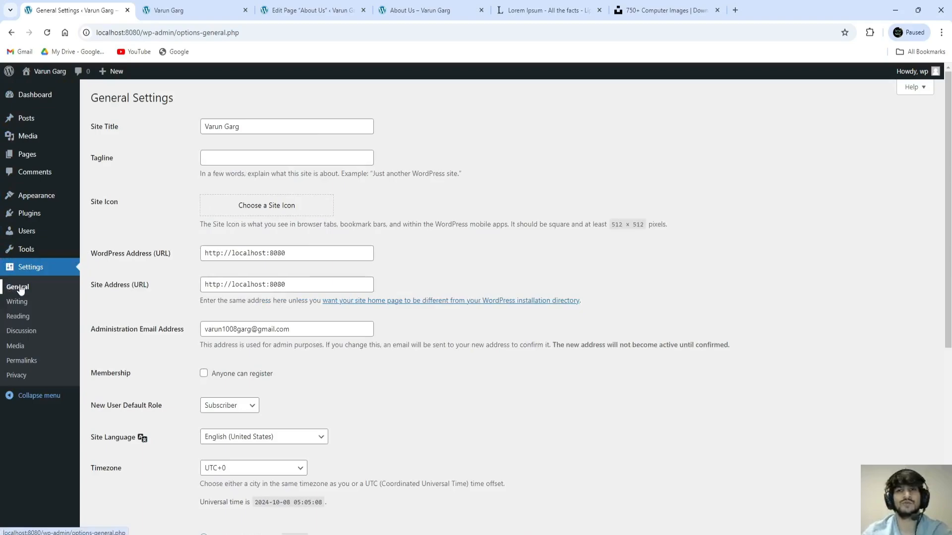
{"action": "left_click", "coordinate": [65, 100]}
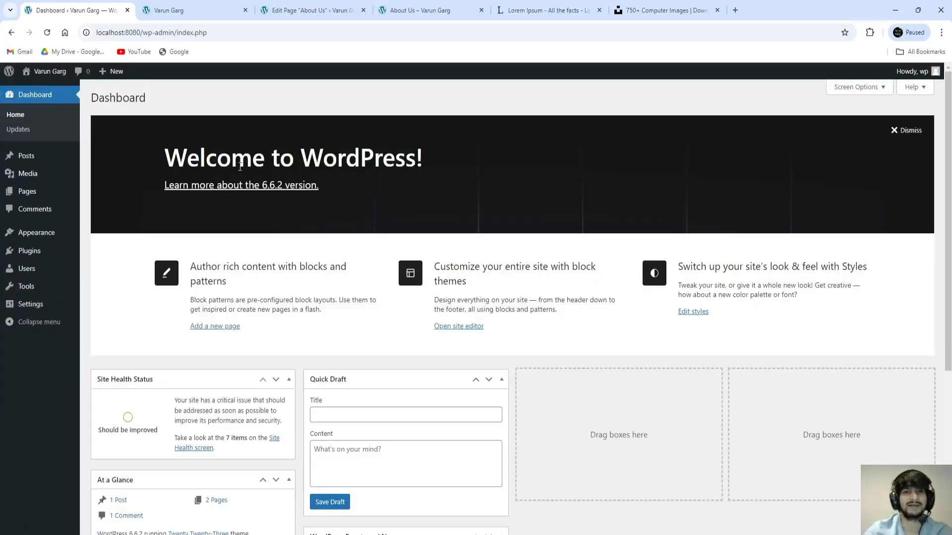
{"action": "left_click_drag", "start_coordinate": [172, 159], "coordinate": [432, 154]}
{"action": "left_click", "coordinate": [454, 107]}
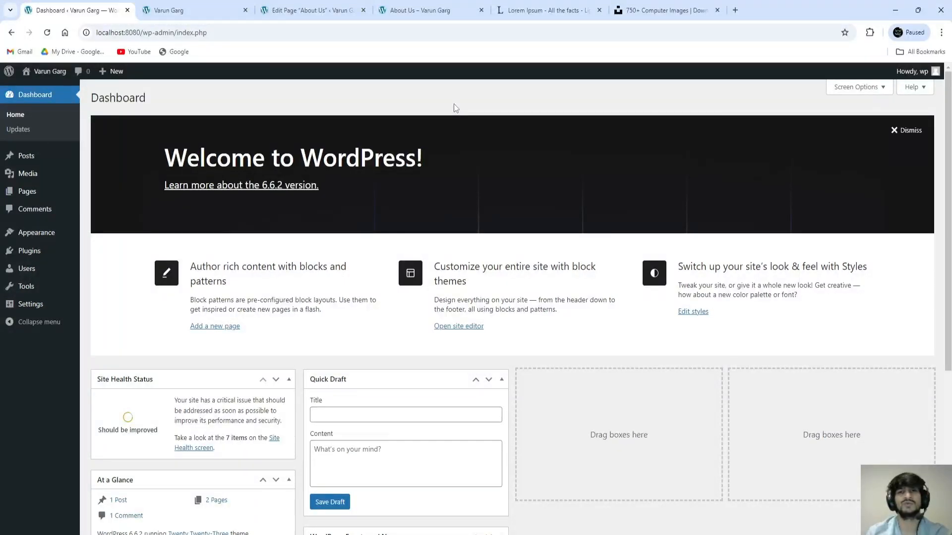
Step: Scroll through the published About Us page in its tab
{"action": "left_click", "coordinate": [419, 10]}
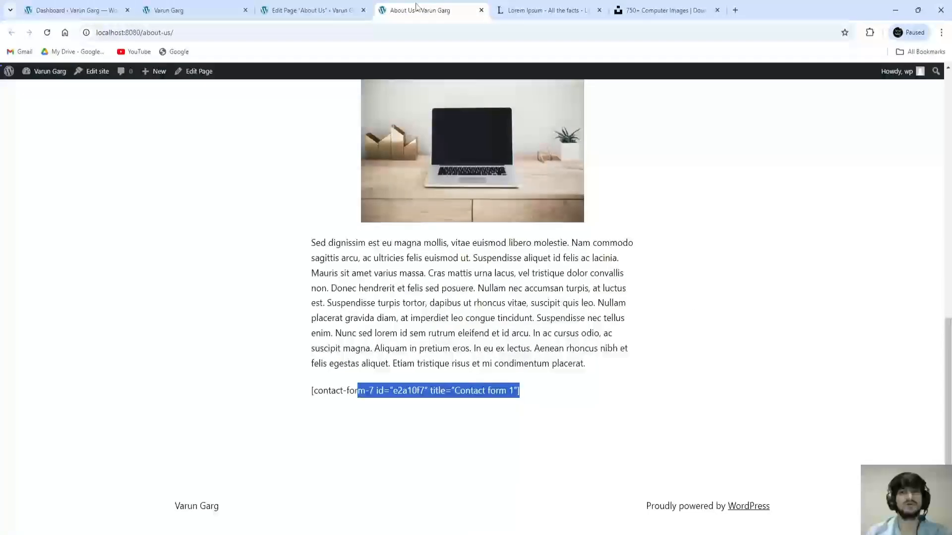
{"action": "scroll", "coordinate": [443, 293], "scroll_direction": "up", "scroll_amount": 15}
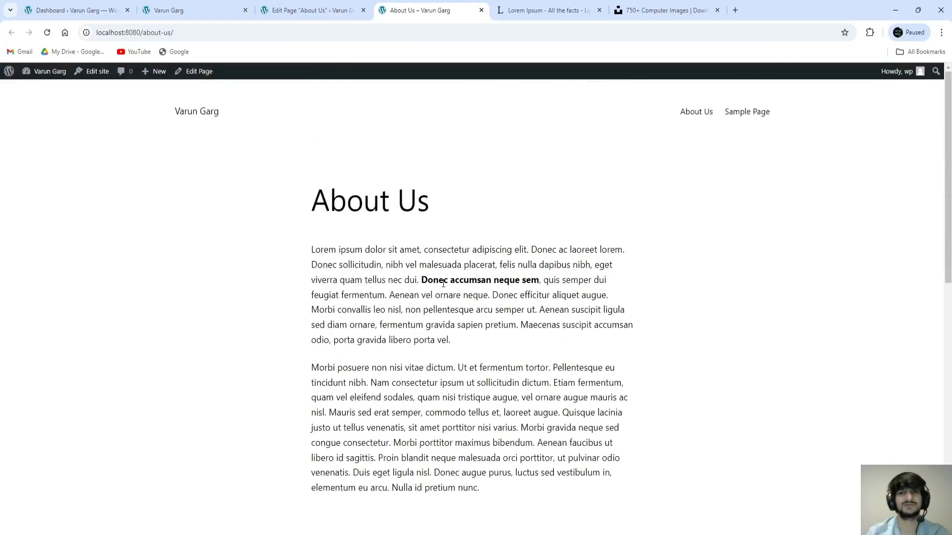
{"action": "scroll", "coordinate": [426, 278], "scroll_direction": "down", "scroll_amount": 10}
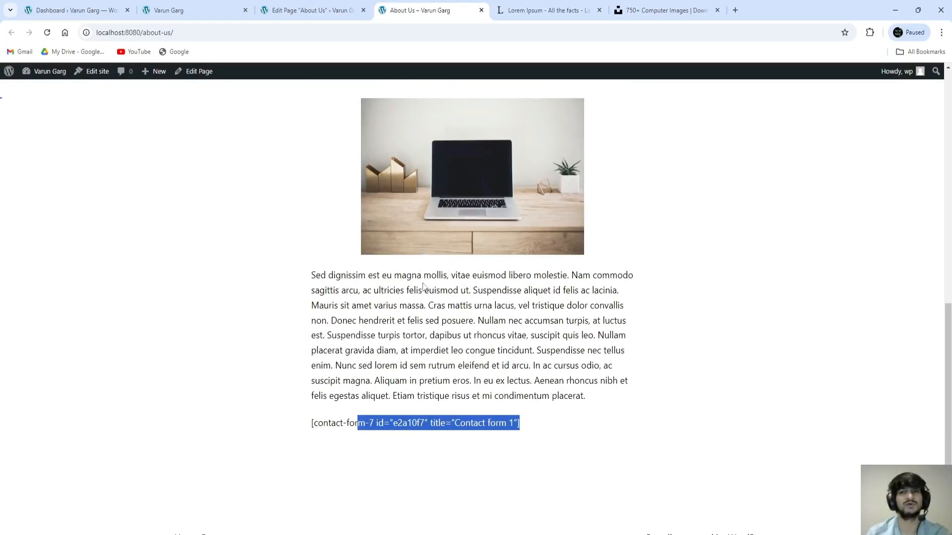
{"action": "scroll", "coordinate": [423, 286], "scroll_direction": "up", "scroll_amount": 6}
{"action": "scroll", "coordinate": [424, 287], "scroll_direction": "up", "scroll_amount": 5}
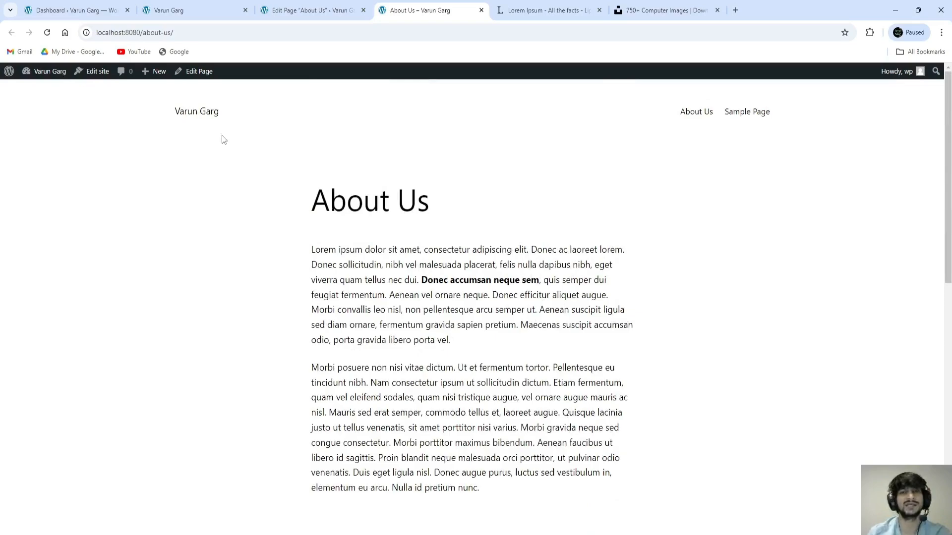
{"action": "scroll", "coordinate": [546, 288], "scroll_direction": "down", "scroll_amount": 5}
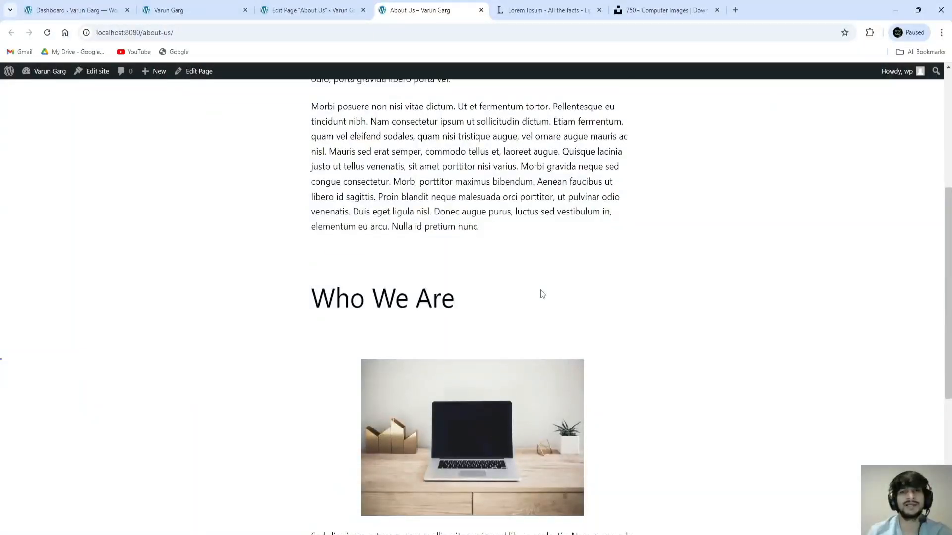
{"action": "scroll", "coordinate": [540, 295], "scroll_direction": "up", "scroll_amount": 6}
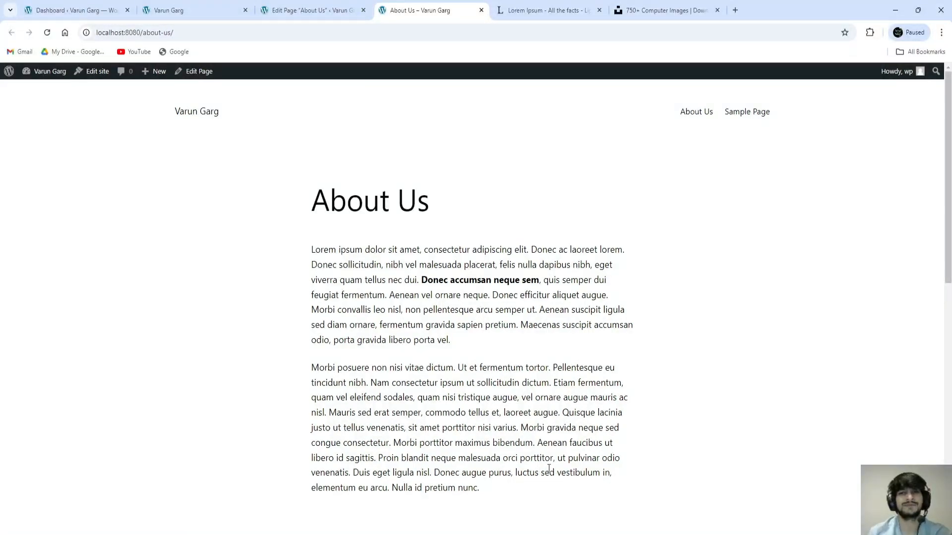
Step: Stop the MySQL and Apache servers in the XAMPP Control Panel
{"action": "key", "text": "alt+Tab"}
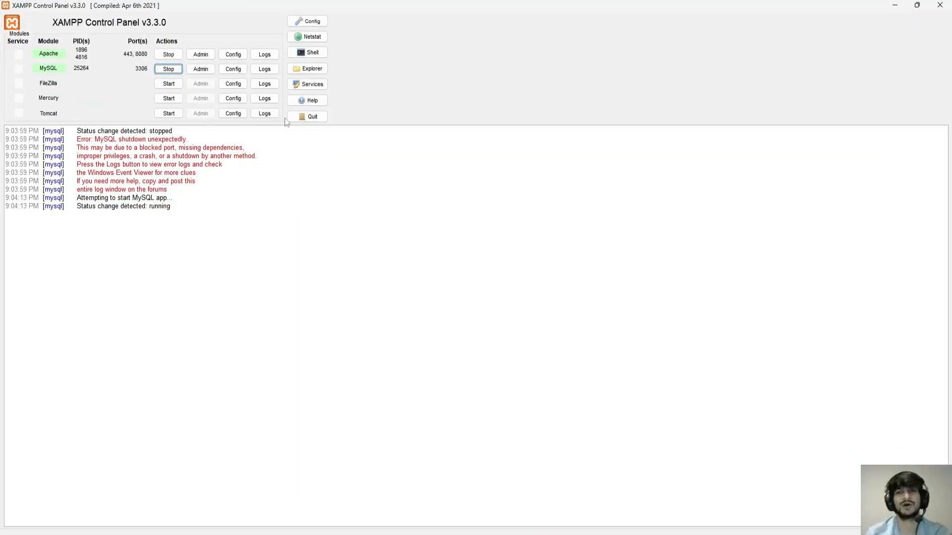
{"action": "left_click", "coordinate": [171, 70]}
{"action": "left_click", "coordinate": [175, 58]}
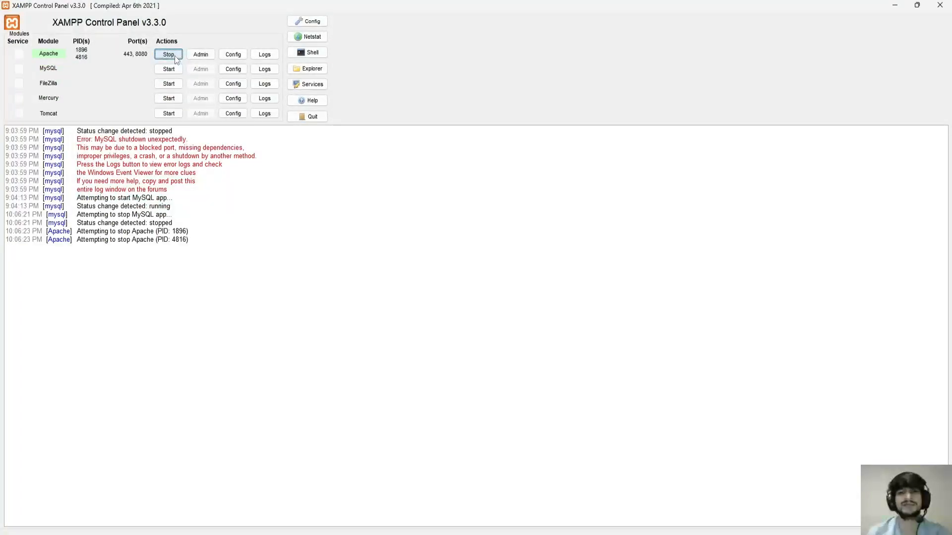